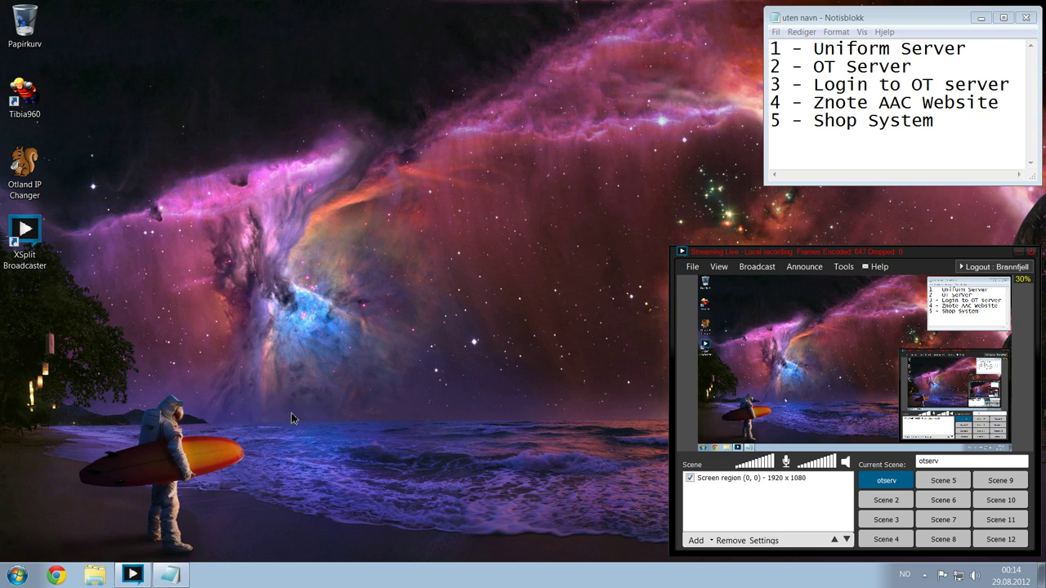
# - Select and then deselect the Tibia960 and Otland IP Changer desktop shortcuts
pyautogui.press('t')
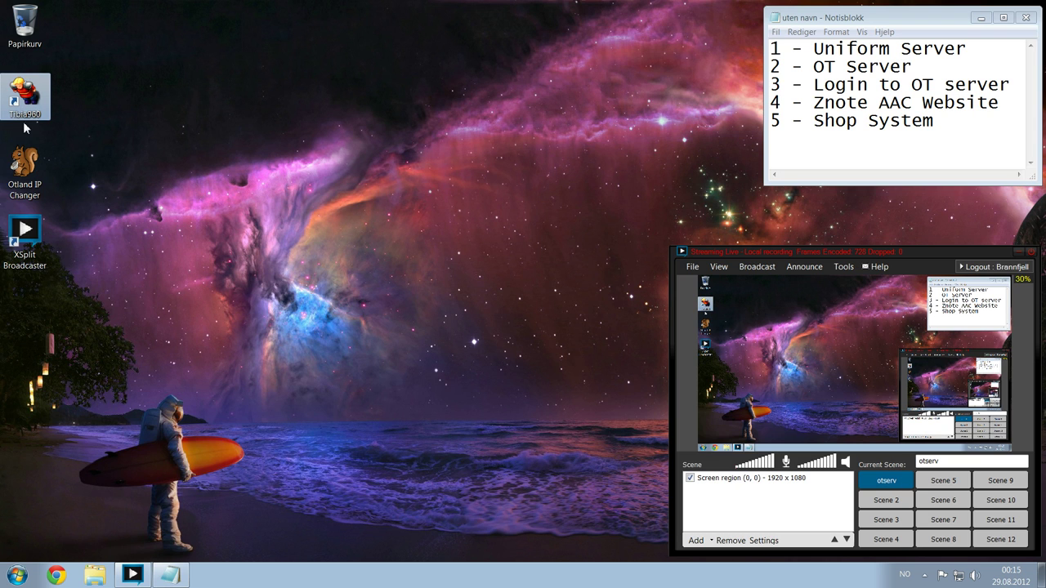
pyautogui.click(31, 167)
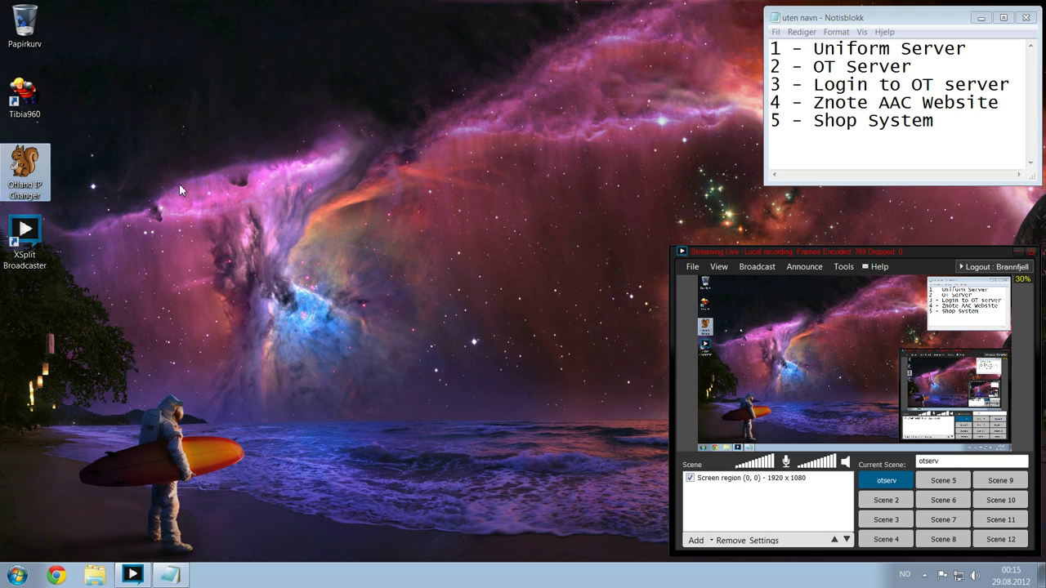
pyautogui.moveTo(103, 203); pyautogui.dragTo(8, 75)
pyautogui.click(289, 210)
pyautogui.moveTo(74, 175); pyautogui.dragTo(13, 82)
pyautogui.click(121, 164)
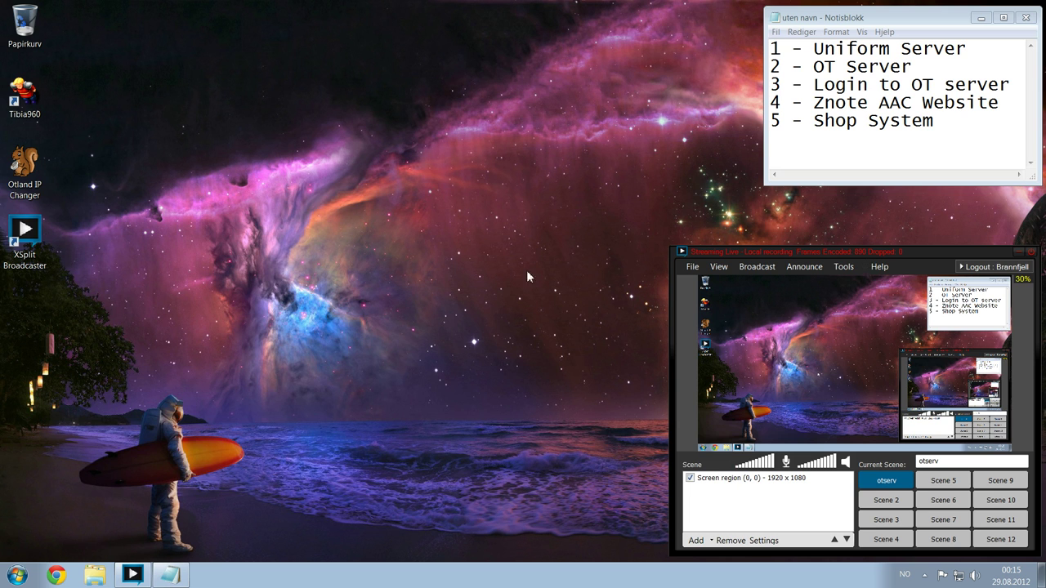
# - Search Google in Chrome for 'uniform server' and open uniformserver.com
pyautogui.press('super')
pyautogui.press('super')
pyautogui.press('super')
pyautogui.press('super')
pyautogui.click(55, 575)
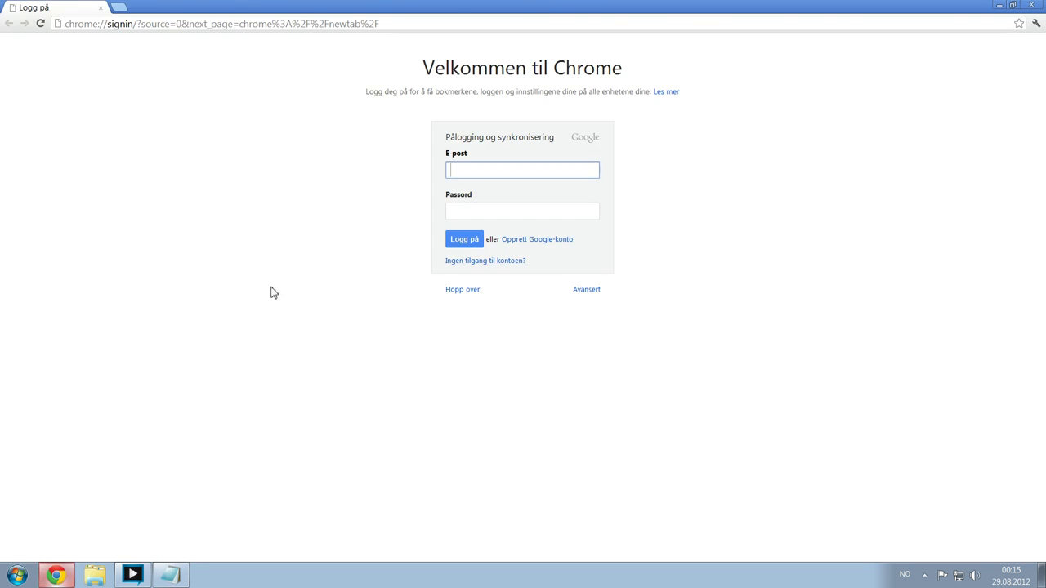
pyautogui.write('uniform server')
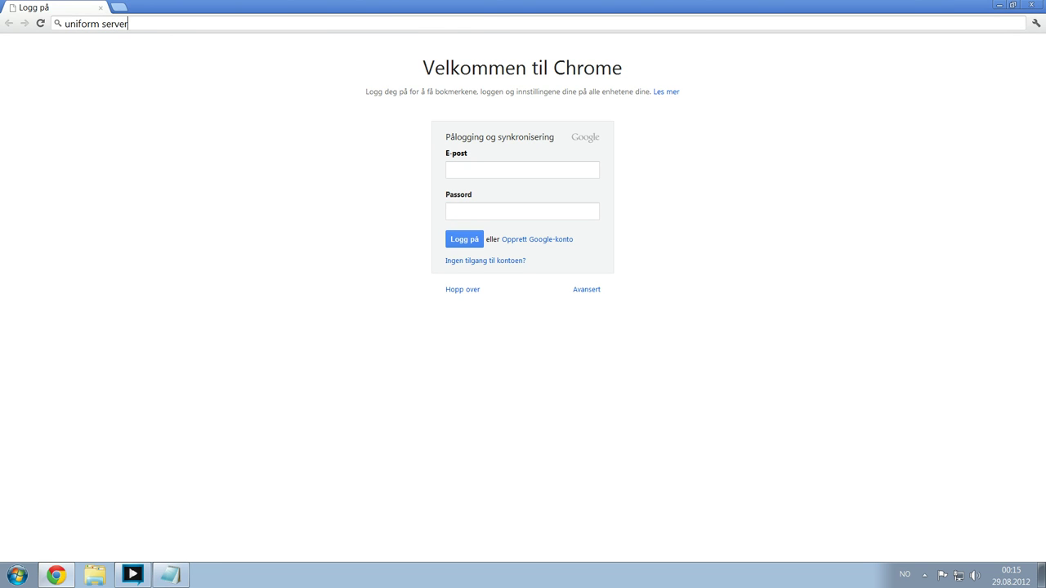
pyautogui.press('Return')
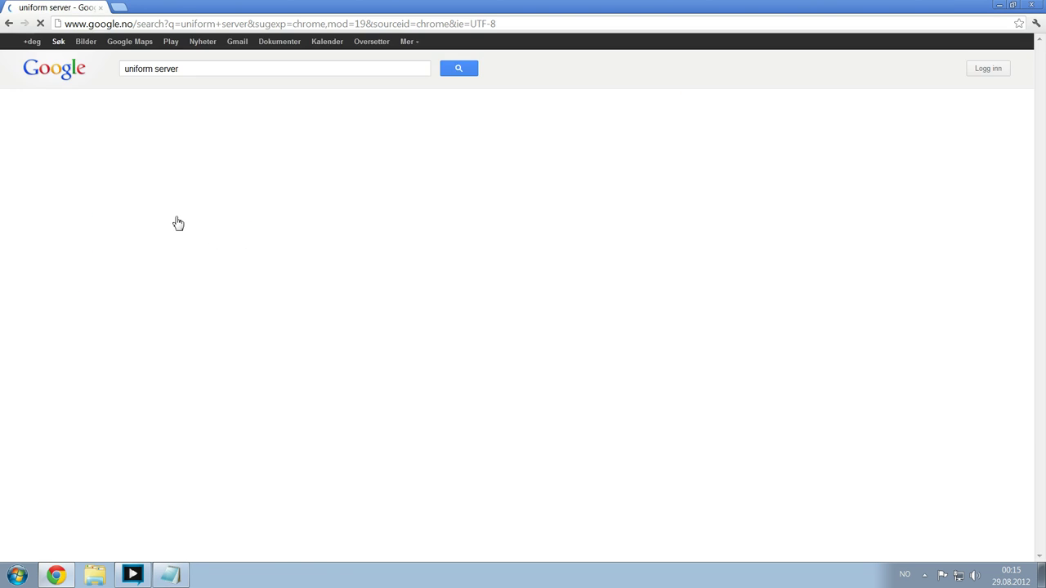
pyautogui.click(161, 144)
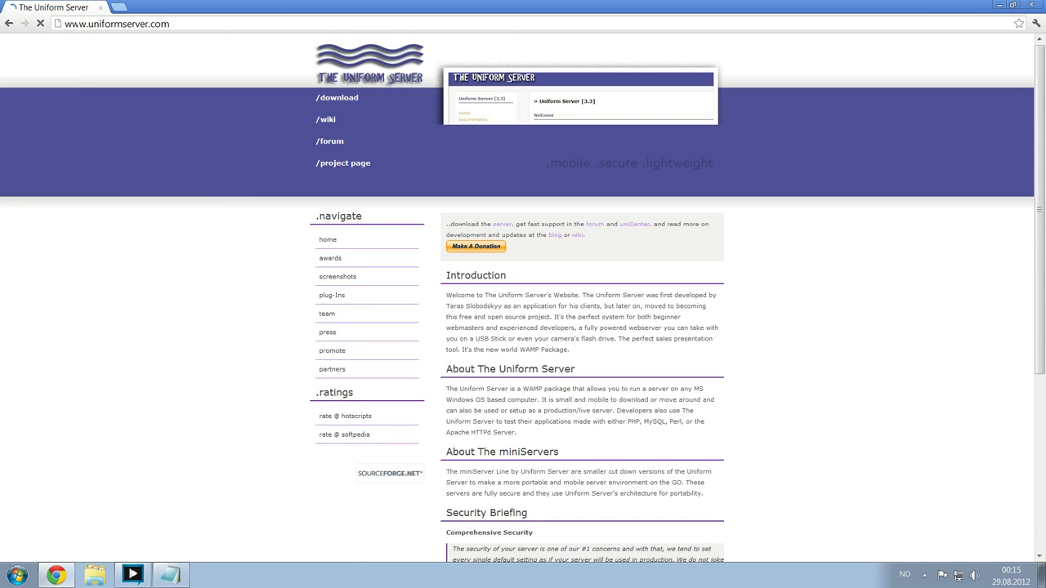
# - Download Coral_8_6_4.exe from the SourceForge download page and view the Downloads list
pyautogui.click(353, 100)
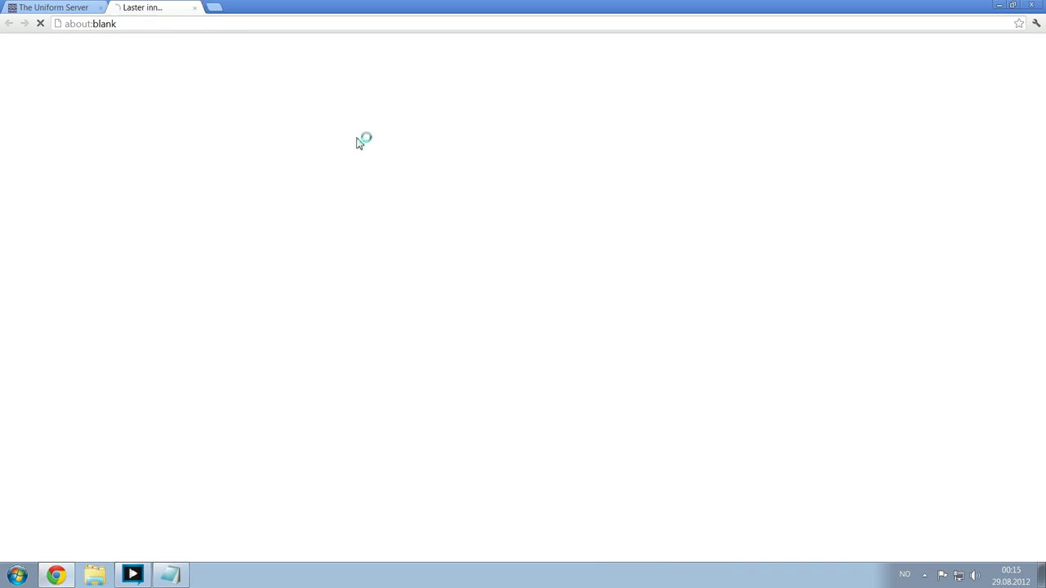
pyautogui.click(99, 8)
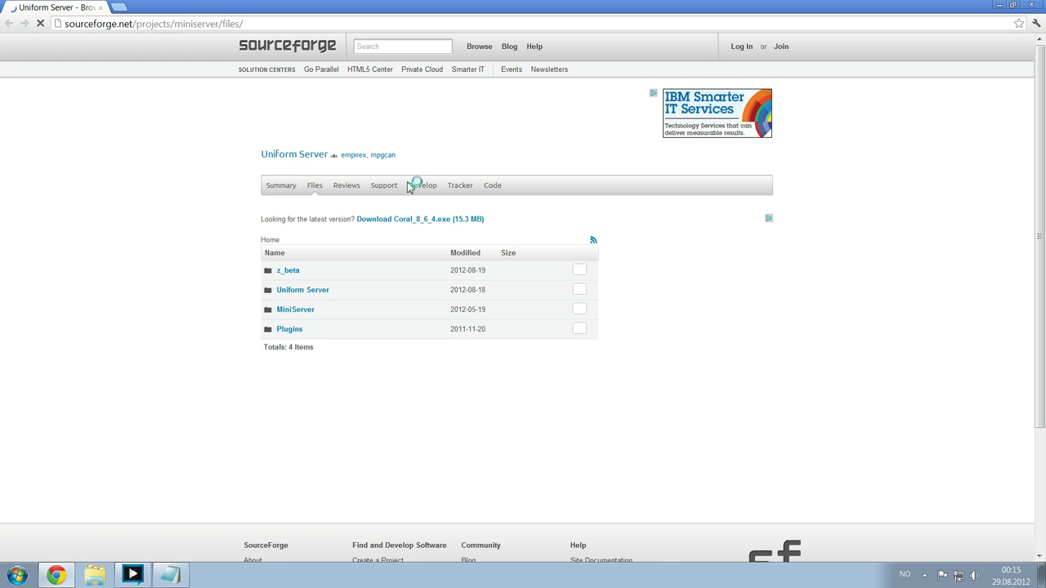
pyautogui.click(425, 219)
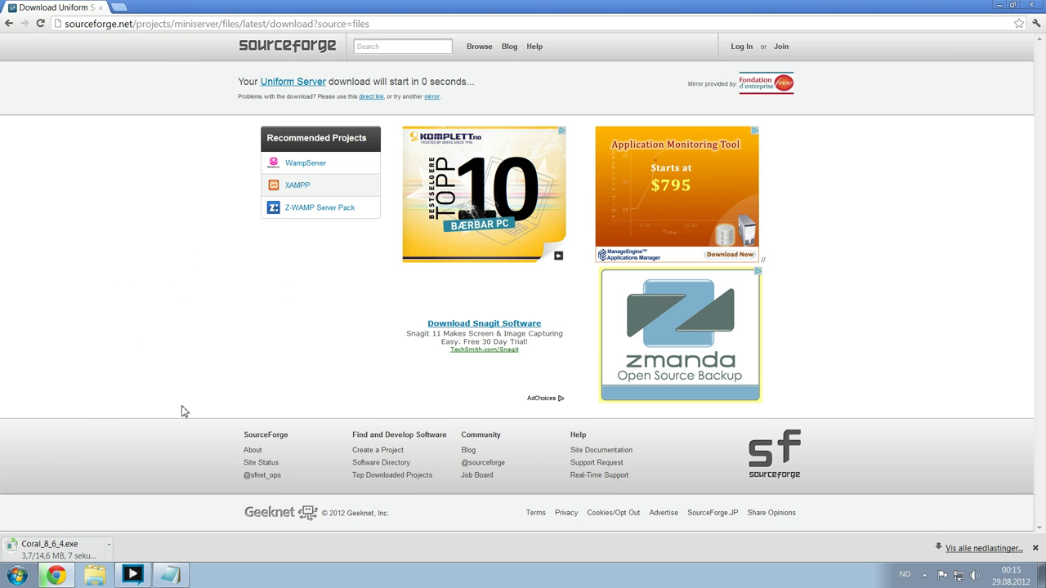
pyautogui.hotkey('ctrl', 'j')
# - Run the downloaded Coral_8_6_4.exe, confirming the unverified program warning
pyautogui.click(101, 7)
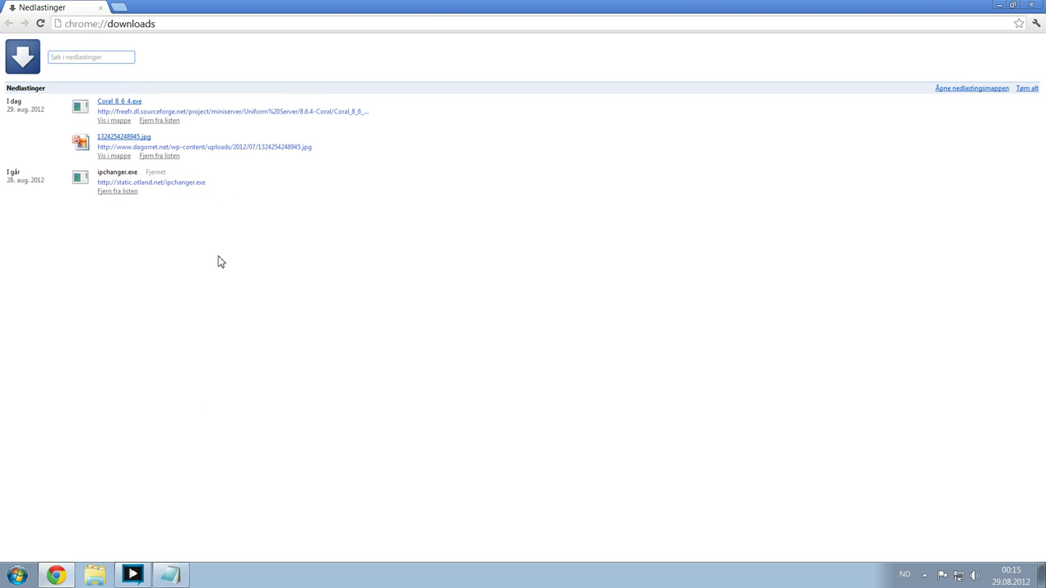
pyautogui.click(116, 102)
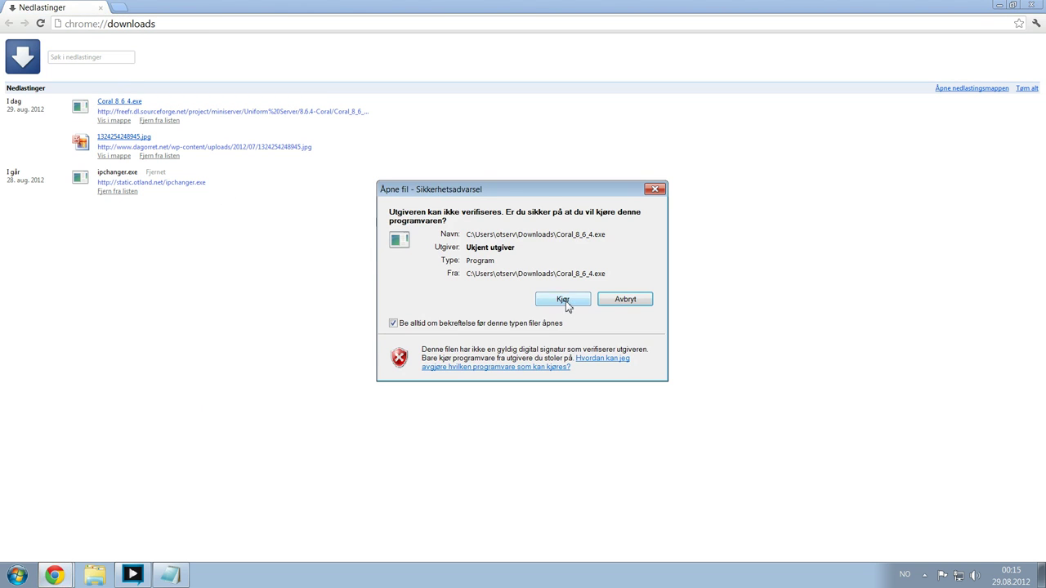
pyautogui.click(563, 300)
# - Change the 7-Zip extract path to C:\ and extract the archive there
pyautogui.click(508, 279)
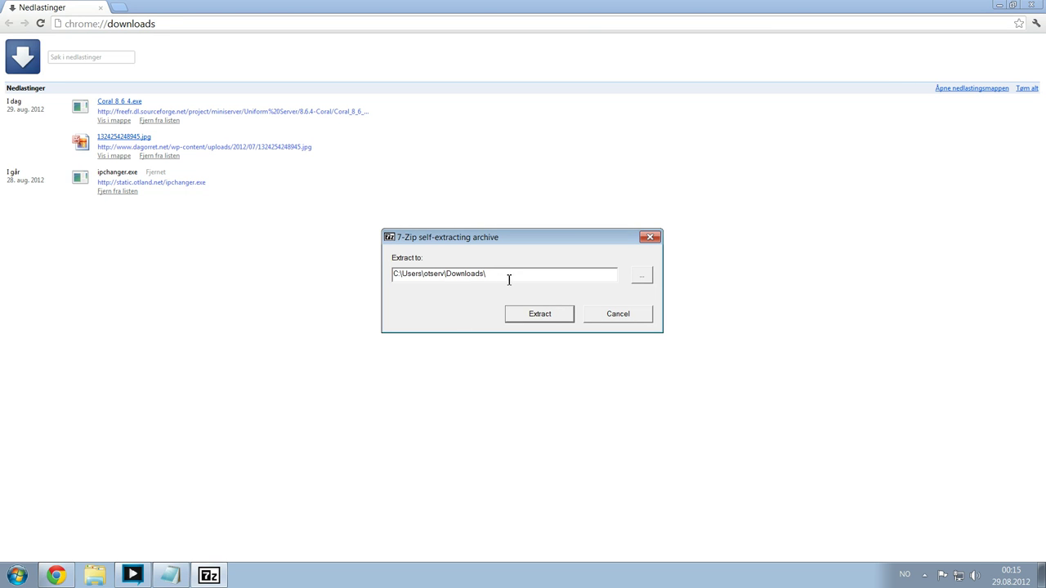
pyautogui.moveTo(484, 275); pyautogui.dragTo(406, 274)
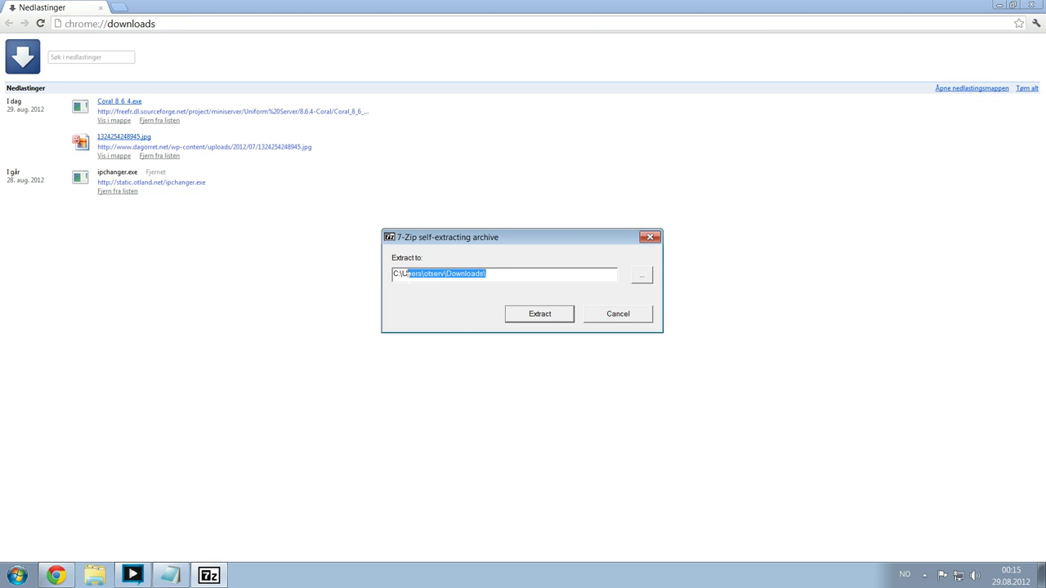
pyautogui.press('BackSpace')
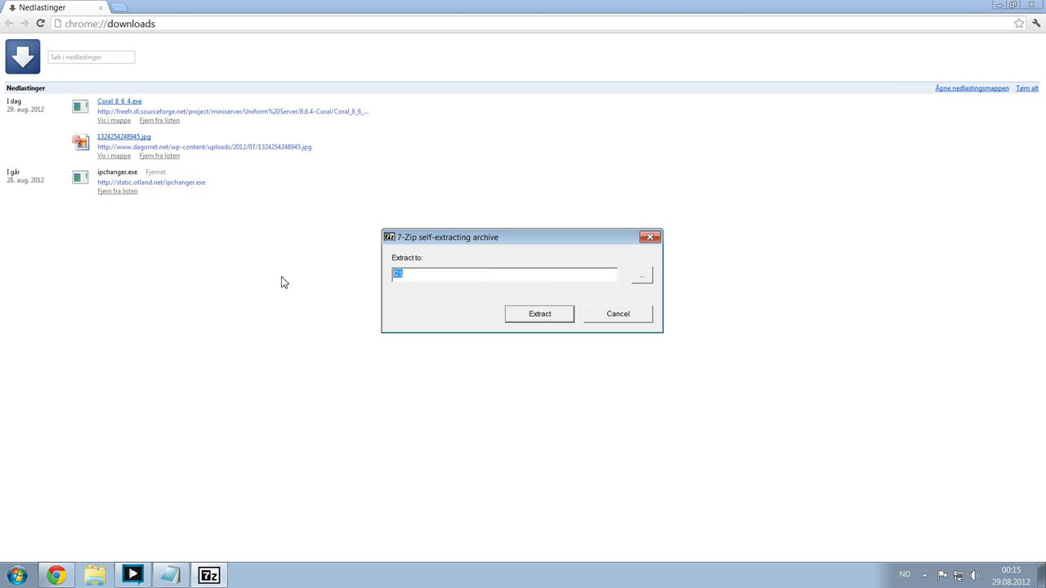
pyautogui.doubleClick(416, 279)
pyautogui.click(416, 278)
pyautogui.click(549, 317)
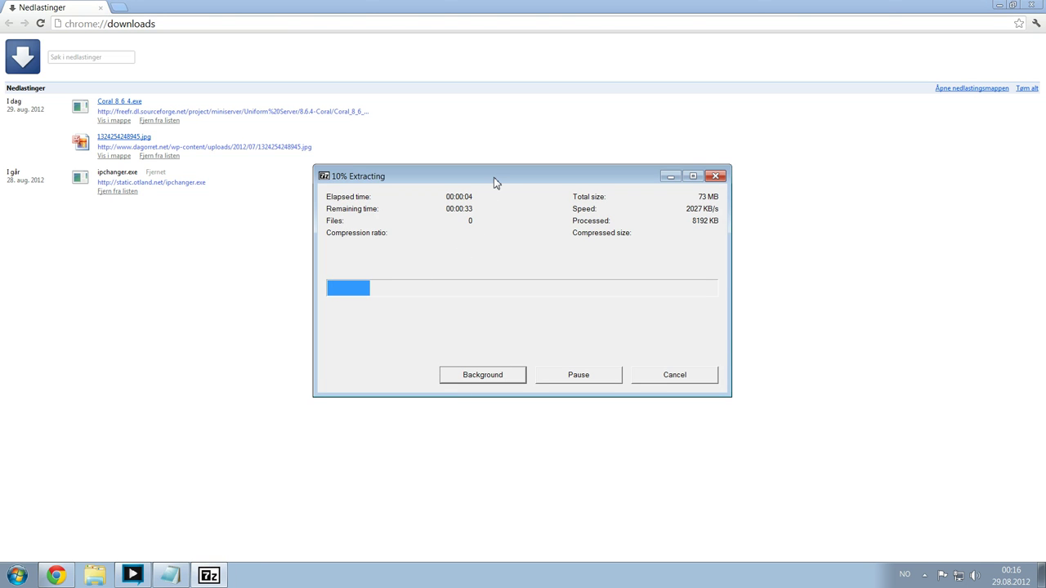
pyautogui.moveTo(494, 176); pyautogui.dragTo(501, 223)
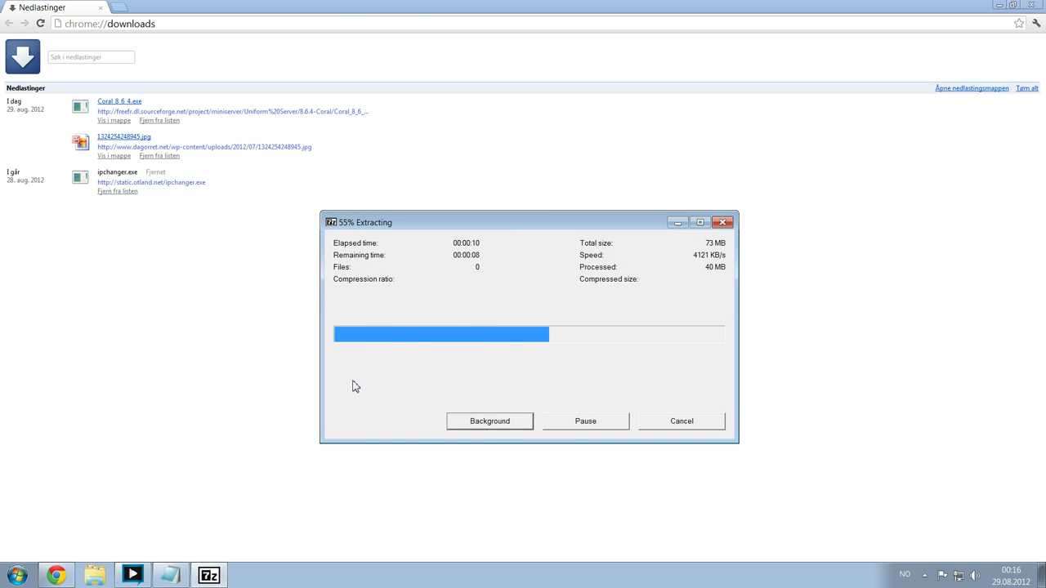
# - Open Task Manager from the taskbar and show its Performance page
pyautogui.rightClick(322, 579)
pyautogui.click(391, 541)
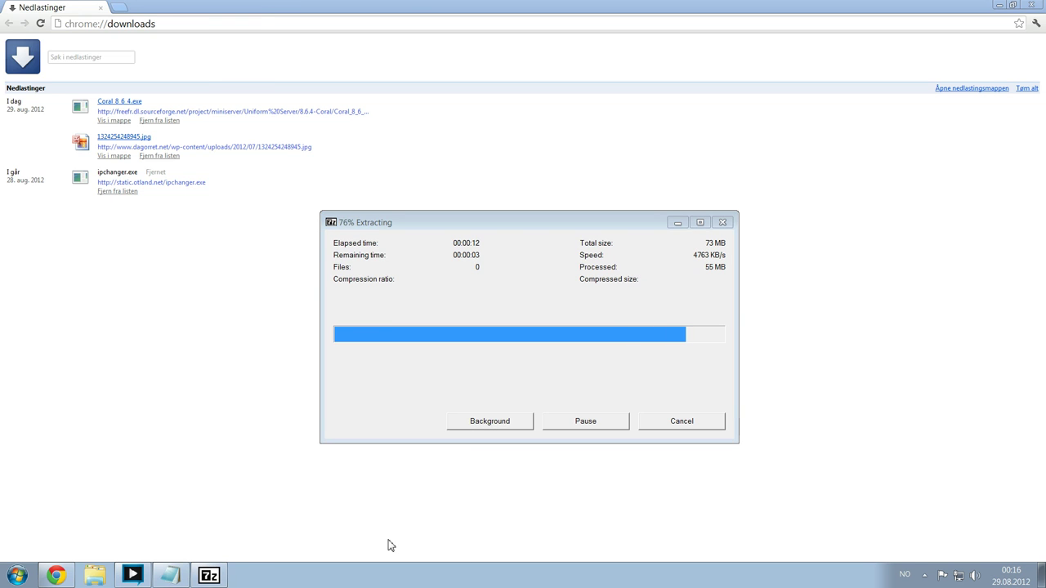
pyautogui.click(145, 49)
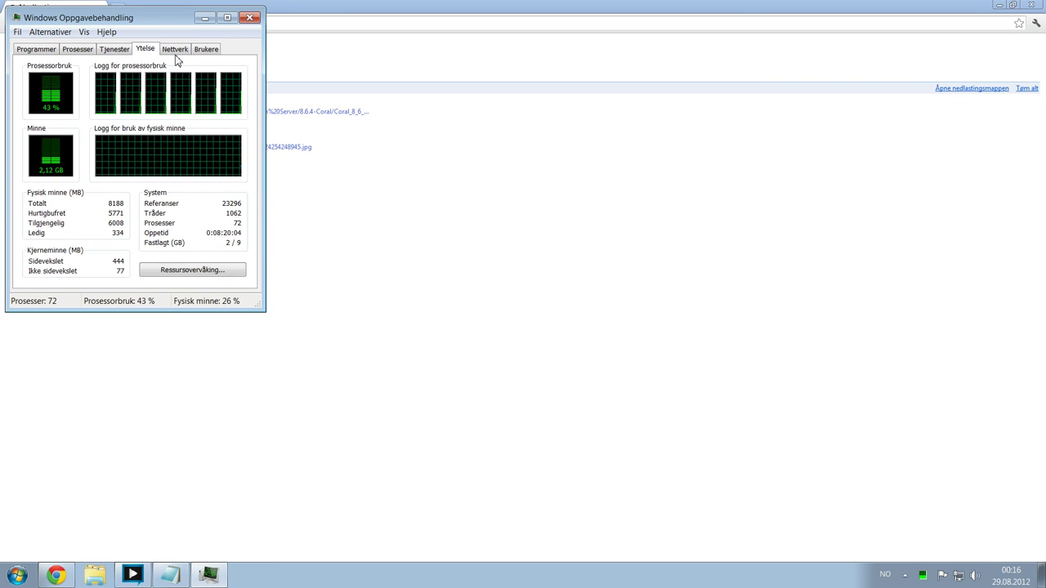
# - Open C:\UniServer from Computer and launch Start_as_program, moving the MySQL password prompt aside
pyautogui.click(252, 18)
pyautogui.press('super')
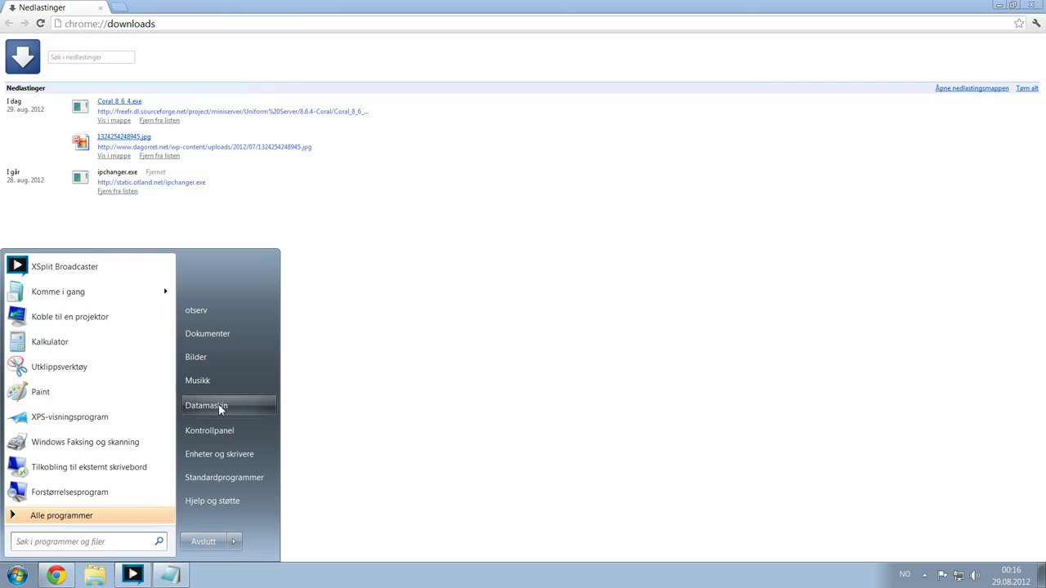
pyautogui.click(218, 404)
pyautogui.doubleClick(241, 182)
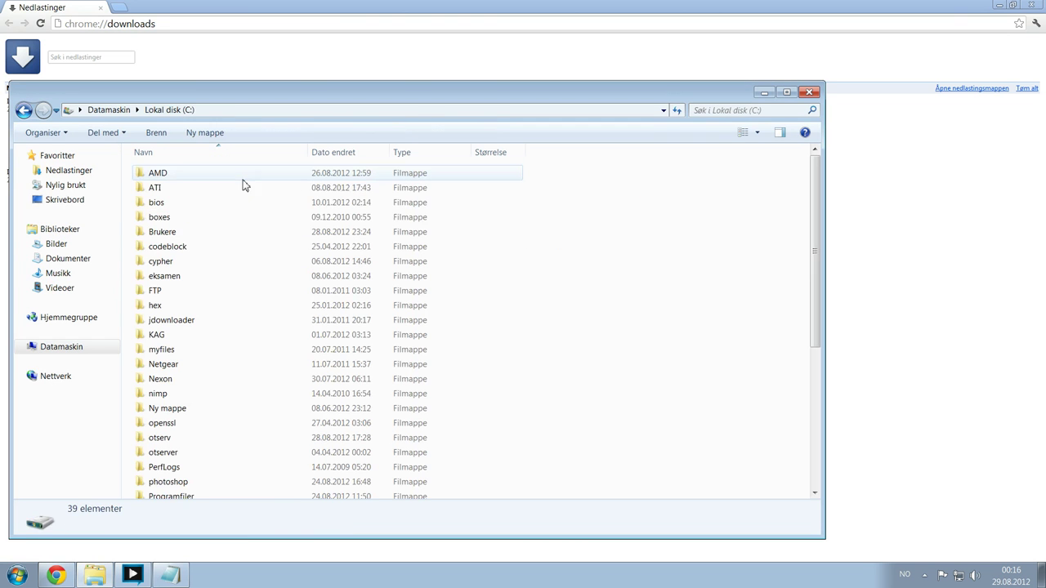
pyautogui.click(216, 223)
pyautogui.write('u')
pyautogui.press('Return')
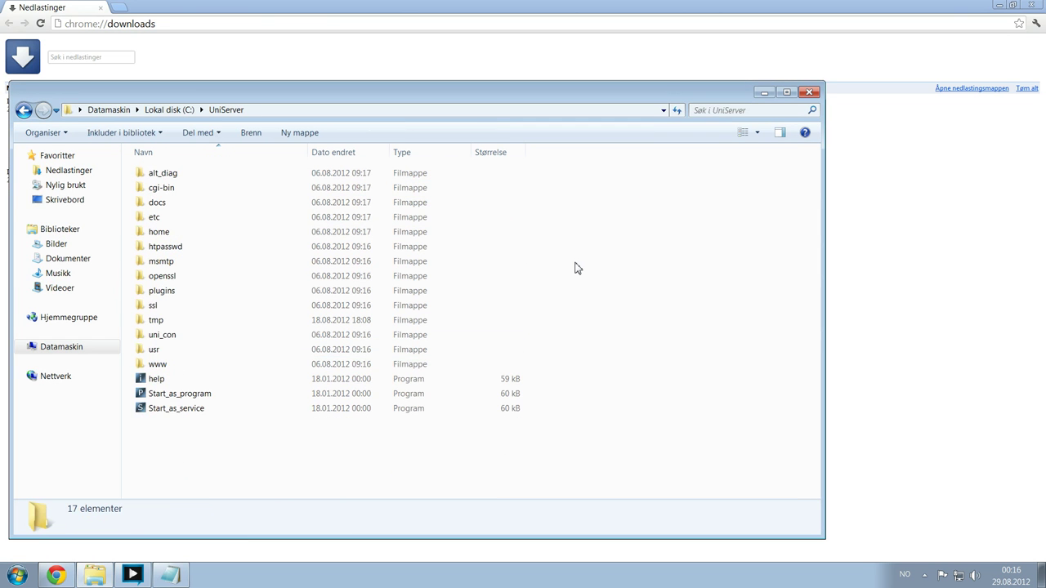
pyautogui.doubleClick(233, 395)
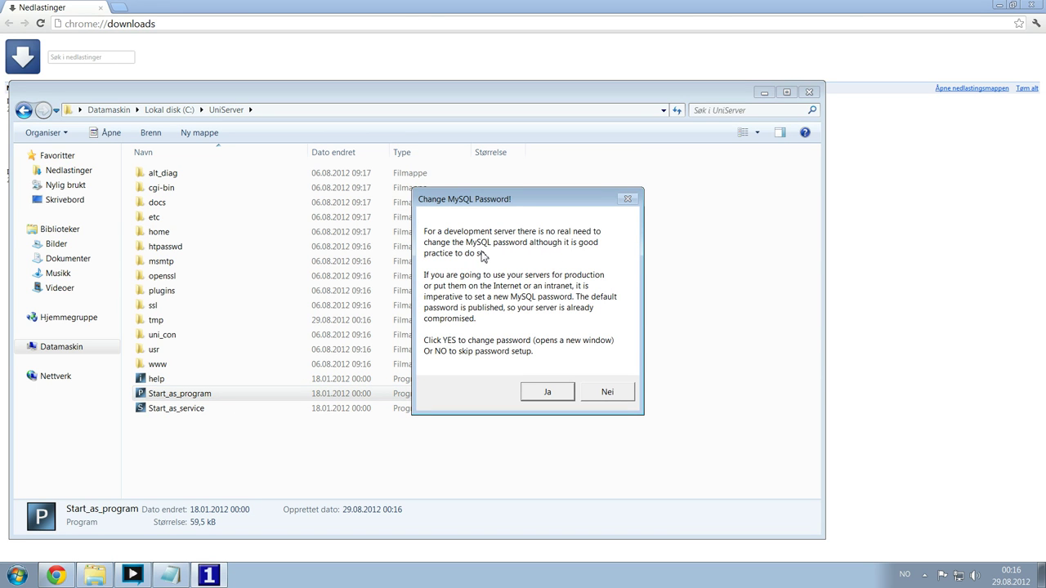
pyautogui.moveTo(511, 201)
pyautogui.mouseDown()
pyautogui.moveTo(499, 163)
pyautogui.moveTo(518, 169)
pyautogui.moveTo(470, 182)
pyautogui.moveTo(515, 204)
pyautogui.moveTo(495, 210)
pyautogui.moveTo(513, 198)
pyautogui.moveTo(533, 215)
pyautogui.moveTo(498, 215)
pyautogui.mouseUp()
# - Accept the password prompt, replace the default MySQL root password, and close the dialog
pyautogui.click(512, 404)
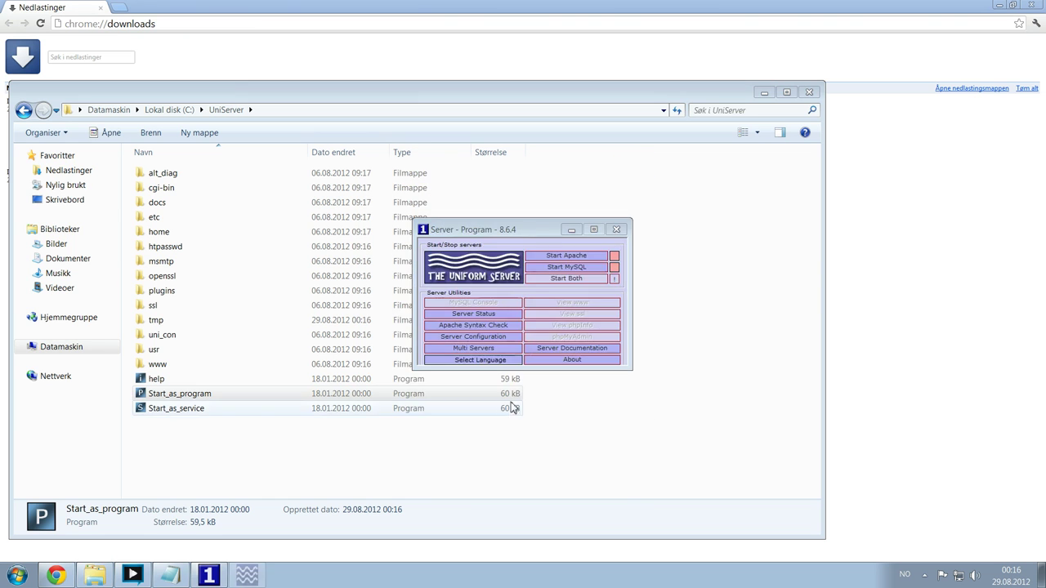
pyautogui.doubleClick(467, 336)
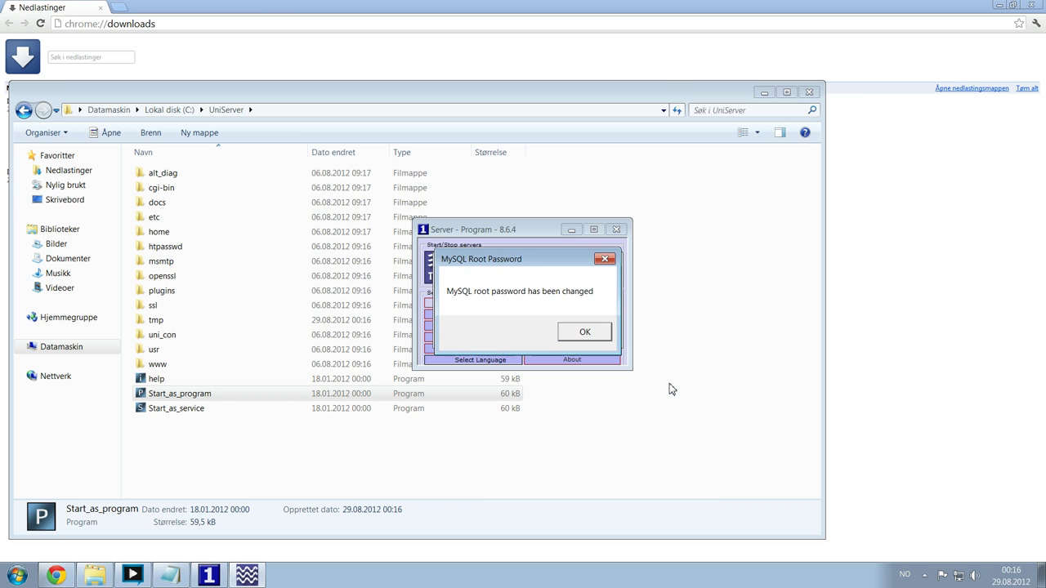
pyautogui.click(582, 335)
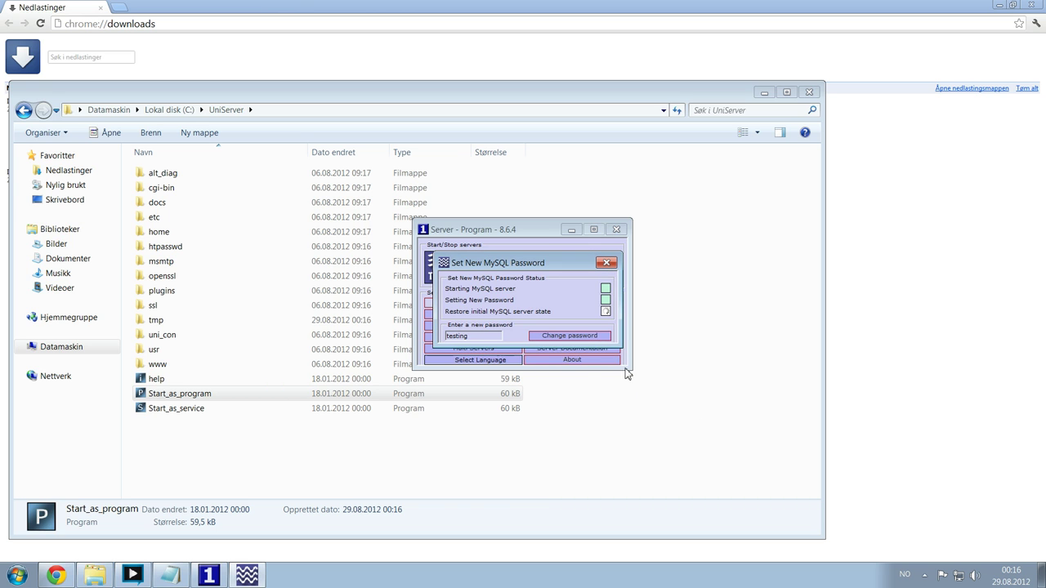
pyautogui.click(605, 264)
pyautogui.moveTo(523, 230); pyautogui.dragTo(576, 174)
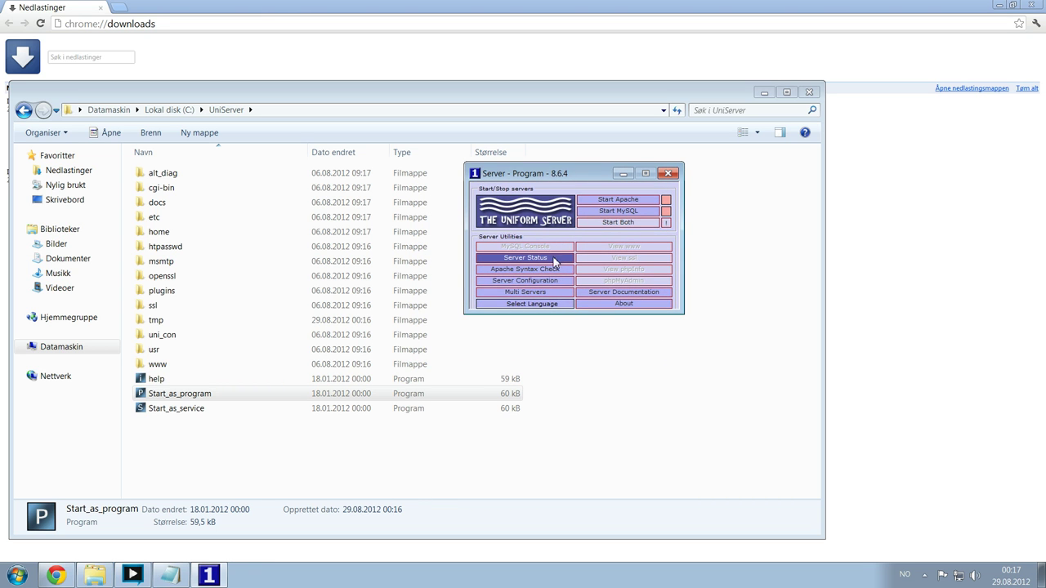
pyautogui.click(637, 214)
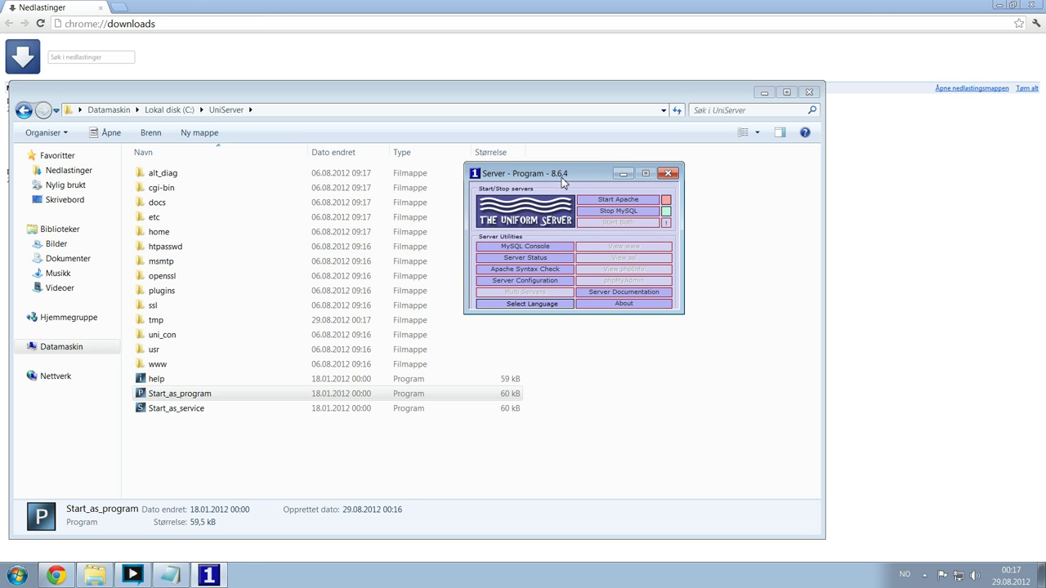
pyautogui.click(615, 210)
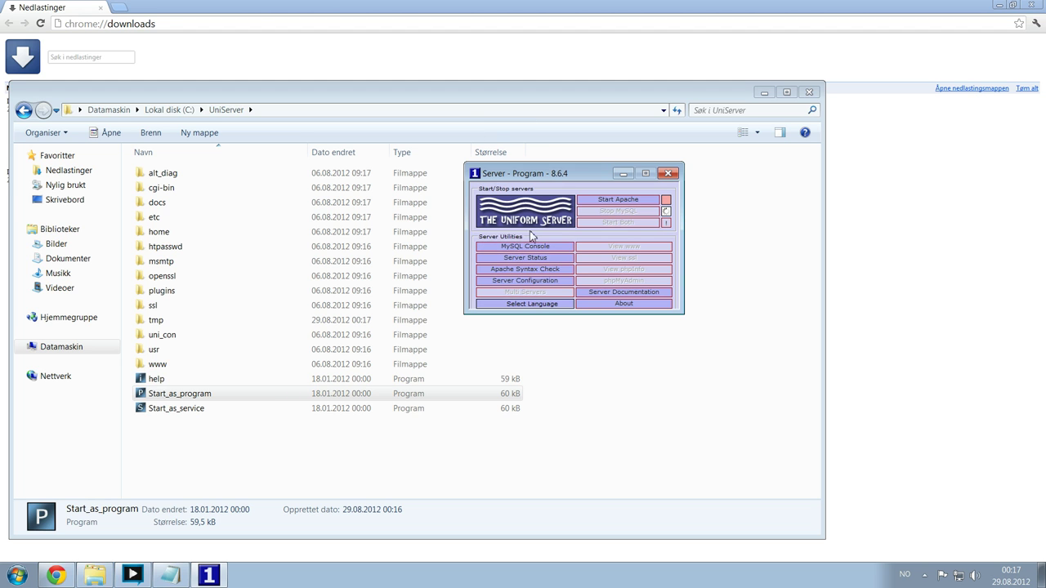
pyautogui.click(524, 258)
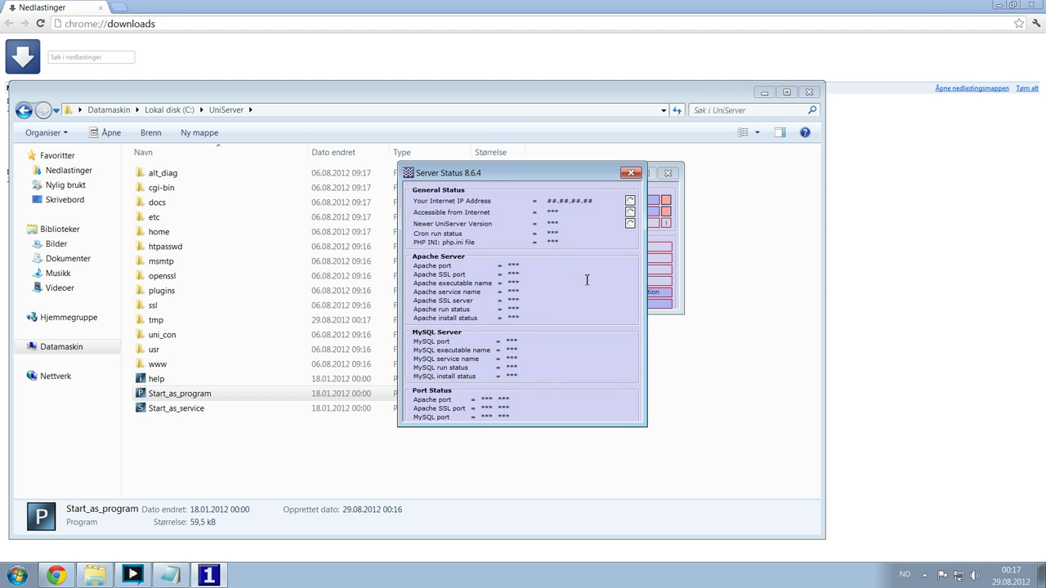
pyautogui.moveTo(523, 171); pyautogui.dragTo(304, 164)
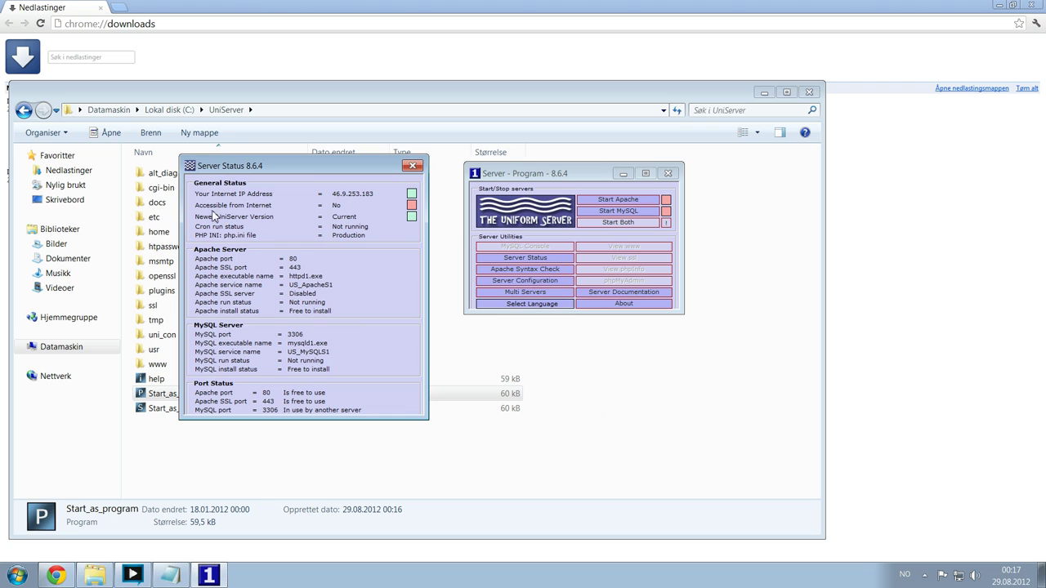
pyautogui.moveTo(211, 194); pyautogui.dragTo(360, 193)
pyautogui.click(301, 249)
pyautogui.moveTo(209, 217); pyautogui.dragTo(355, 219)
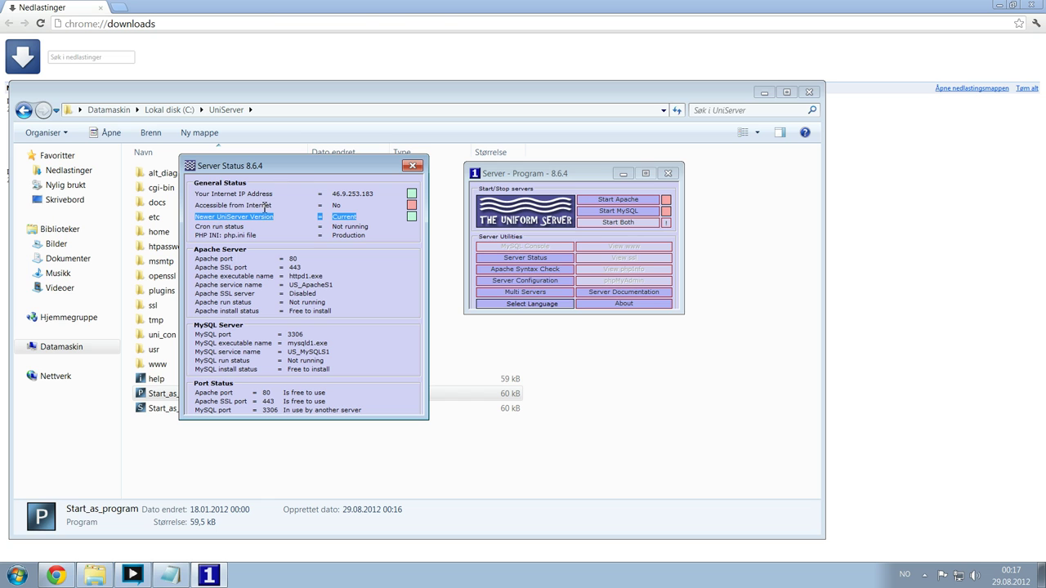
pyautogui.click(335, 227)
pyautogui.moveTo(281, 169); pyautogui.dragTo(300, 169)
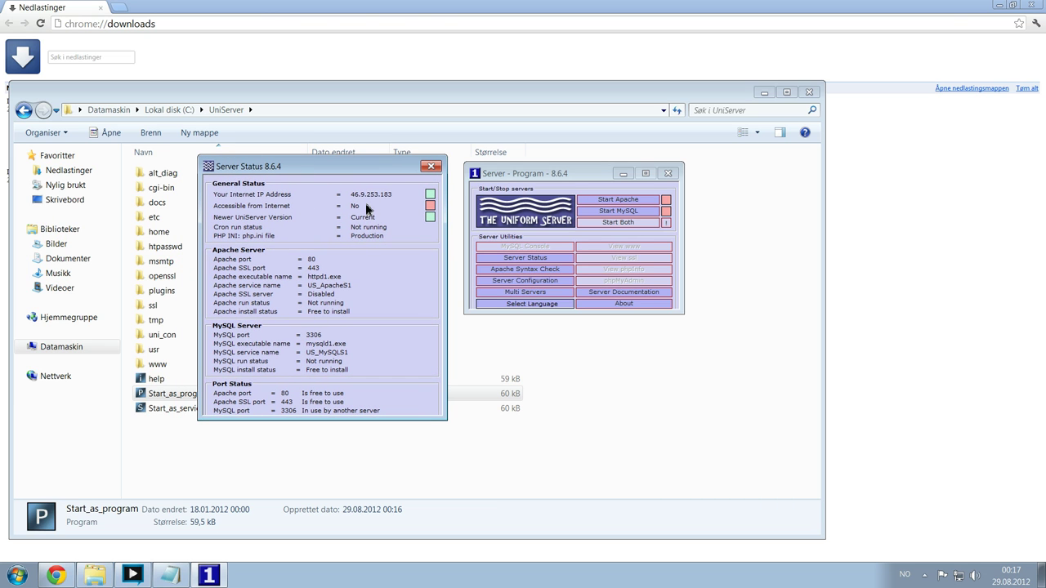
pyautogui.moveTo(367, 209); pyautogui.dragTo(226, 208)
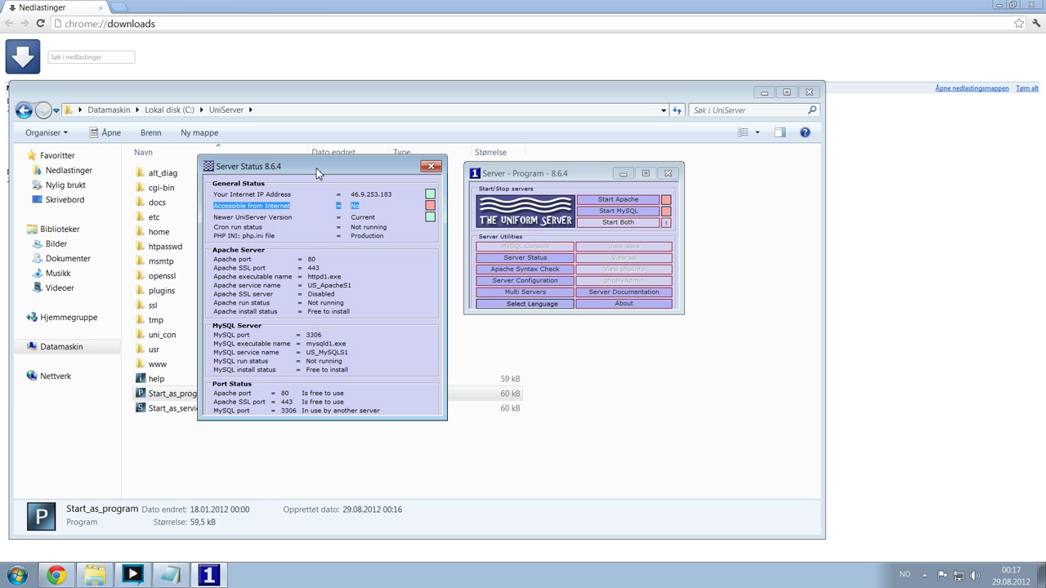
pyautogui.click(376, 277)
pyautogui.moveTo(214, 402); pyautogui.dragTo(343, 403)
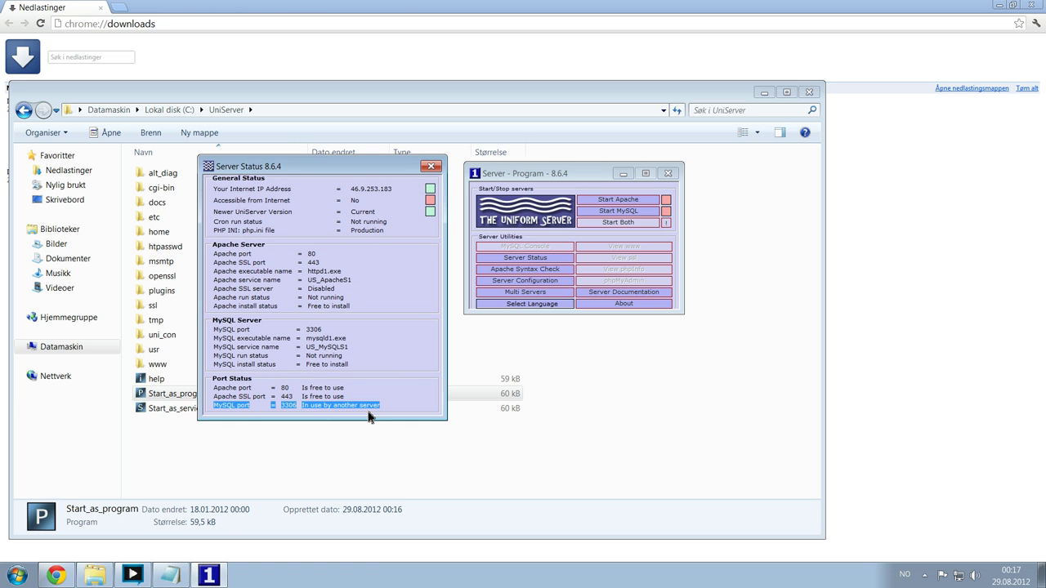
pyautogui.click(327, 405)
pyautogui.click(431, 166)
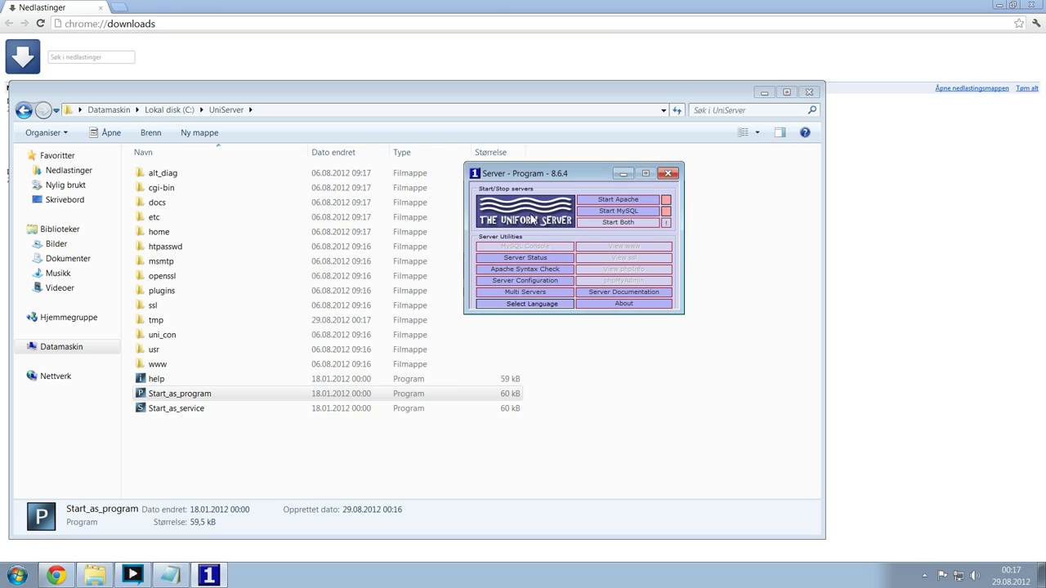
# - Start the MySQL and Apache servers from the Uniform Server controller
pyautogui.click(618, 213)
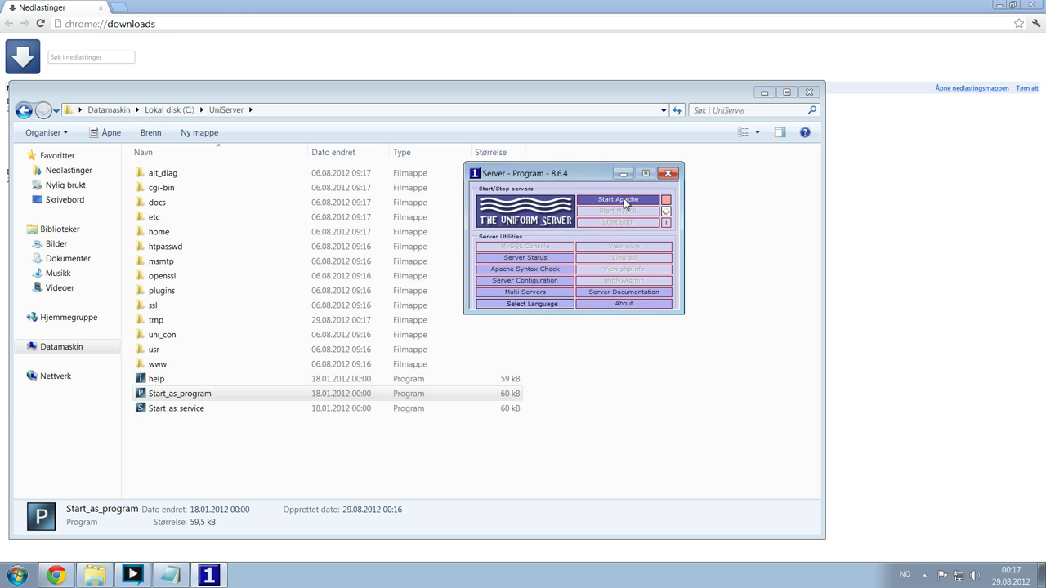
pyautogui.click(623, 200)
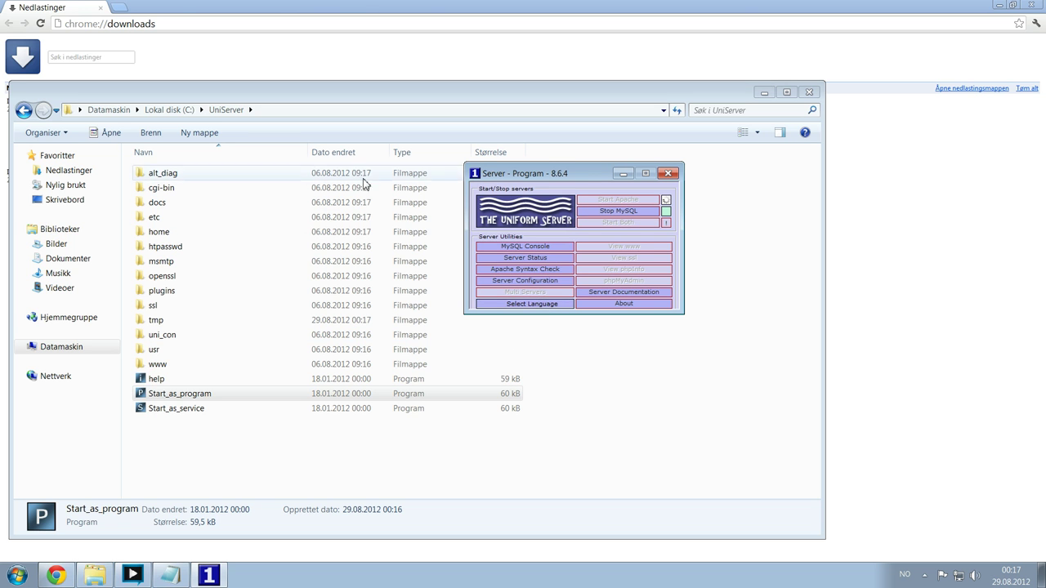
pyautogui.moveTo(580, 179); pyautogui.dragTo(542, 216)
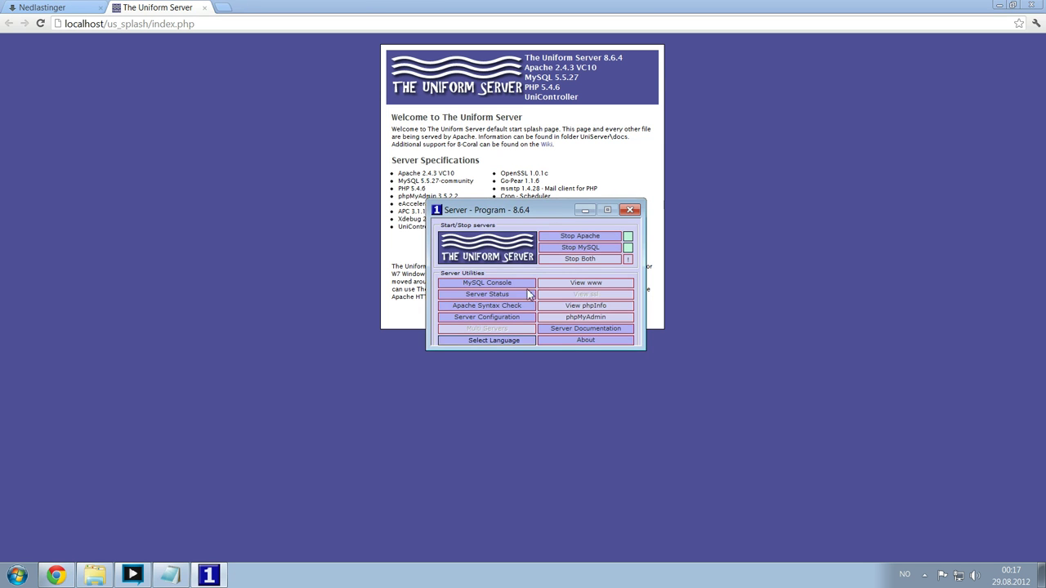
# - Review the Server Status report's MySQL port and Internet accessibility lines, then close it
pyautogui.click(501, 294)
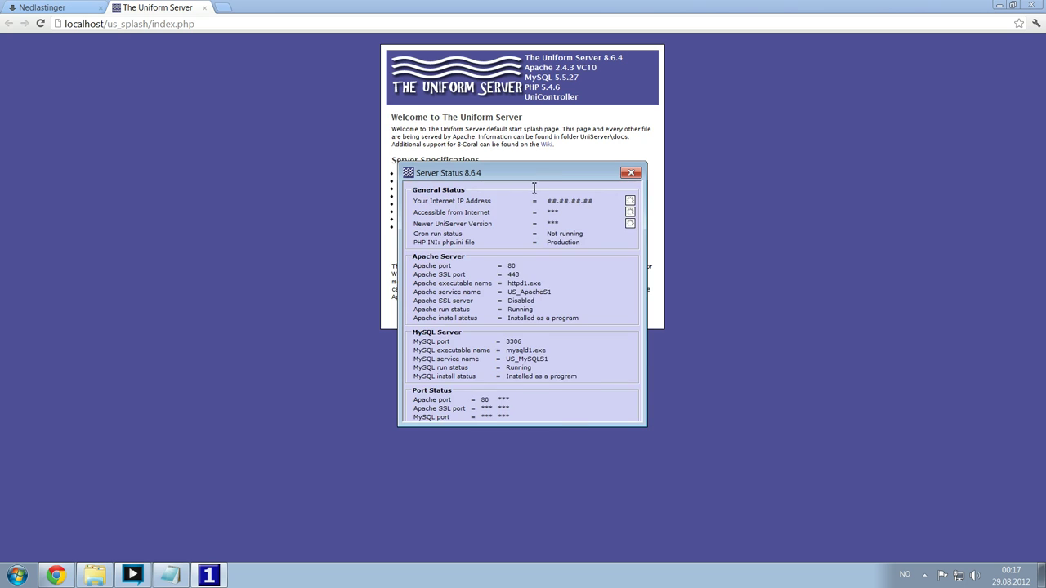
pyautogui.moveTo(517, 180); pyautogui.dragTo(487, 163)
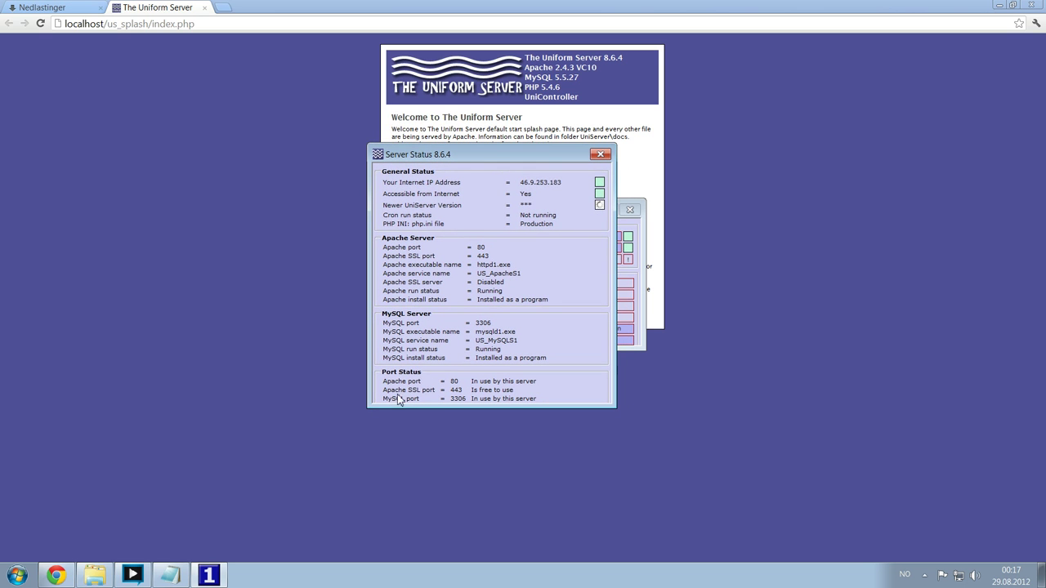
pyautogui.moveTo(386, 398); pyautogui.dragTo(505, 406)
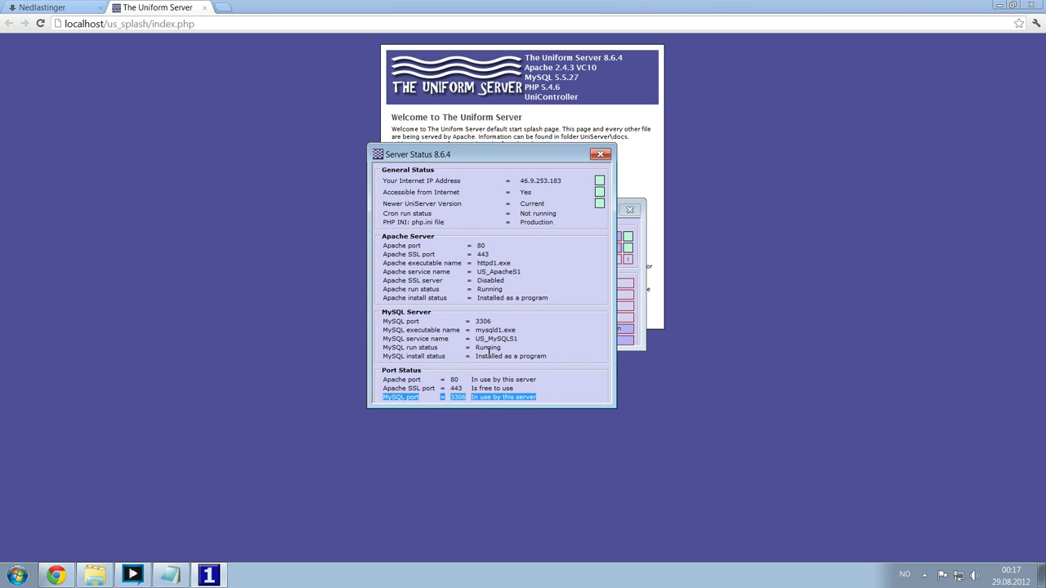
pyautogui.click(514, 298)
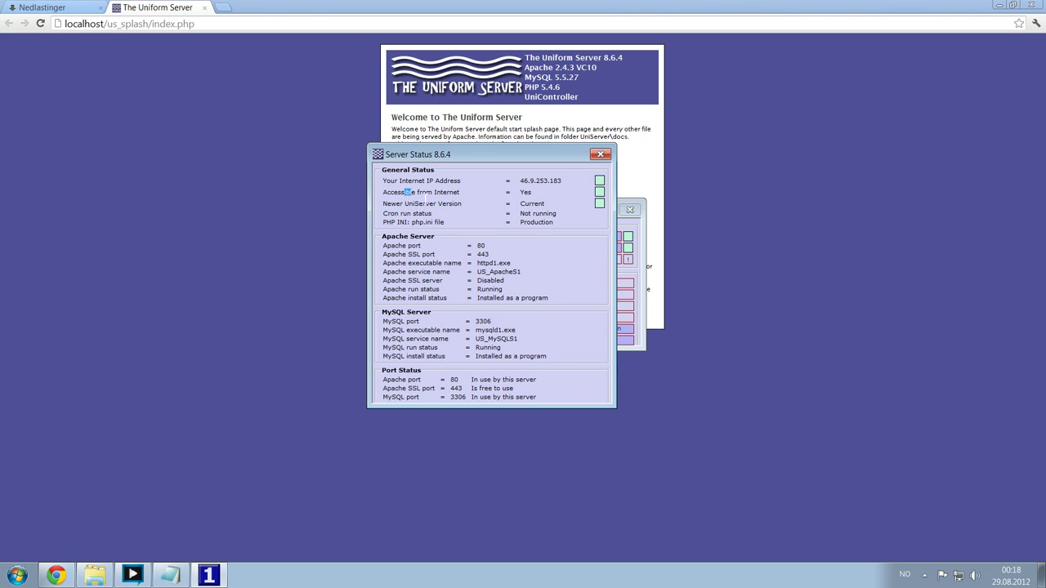
pyautogui.moveTo(425, 198); pyautogui.dragTo(569, 192)
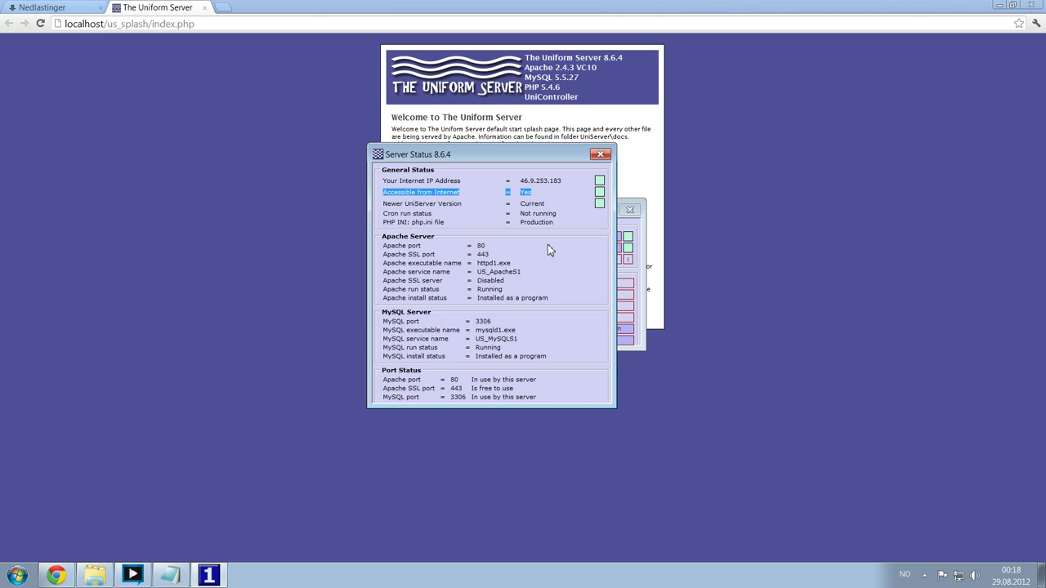
pyautogui.click(504, 253)
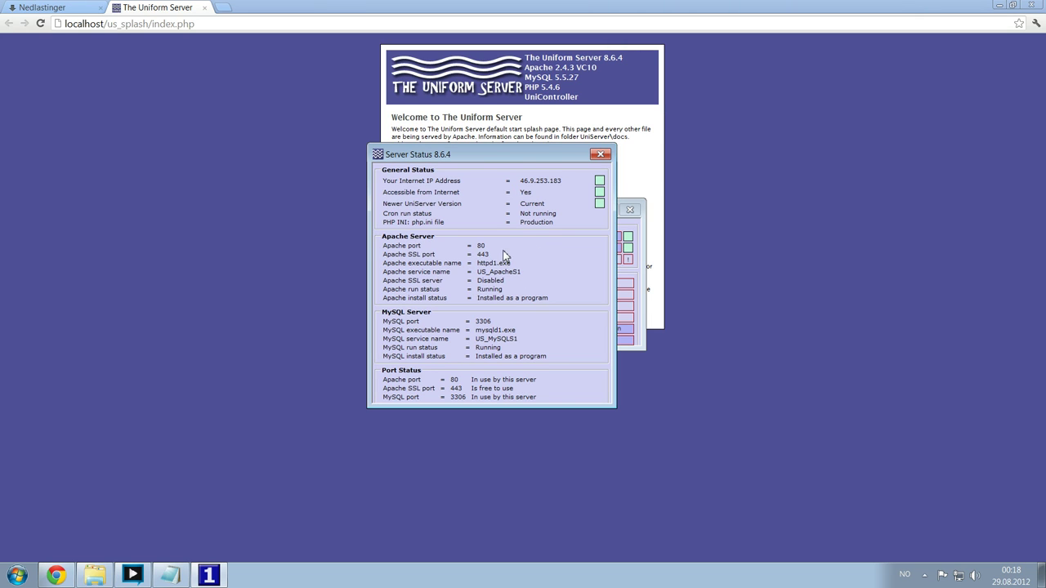
pyautogui.click(600, 154)
# - Reposition the Server - Program controller window beside the welcome page
pyautogui.moveTo(549, 215); pyautogui.dragTo(845, 154)
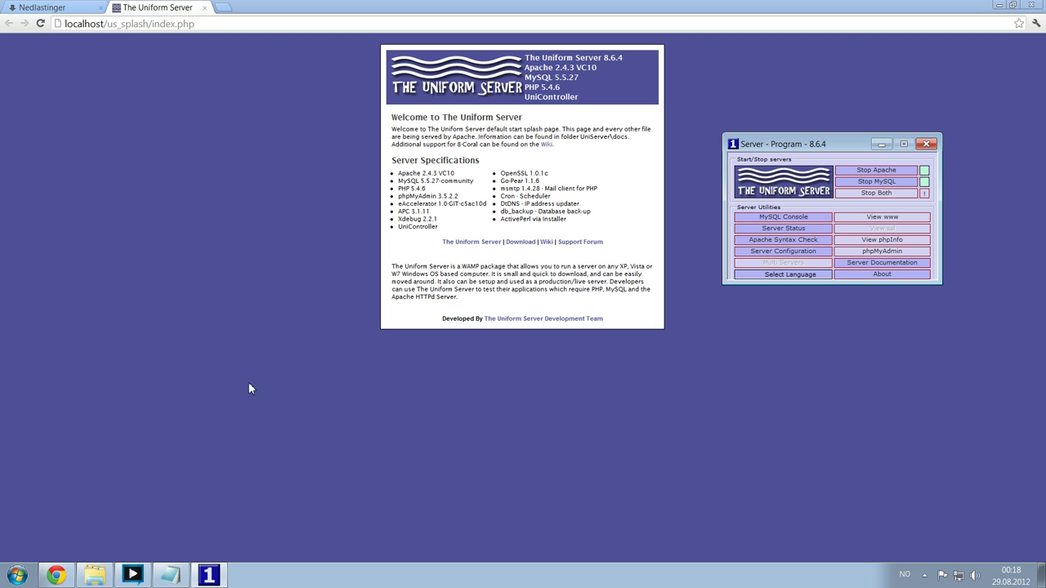
pyautogui.moveTo(827, 144); pyautogui.dragTo(769, 190)
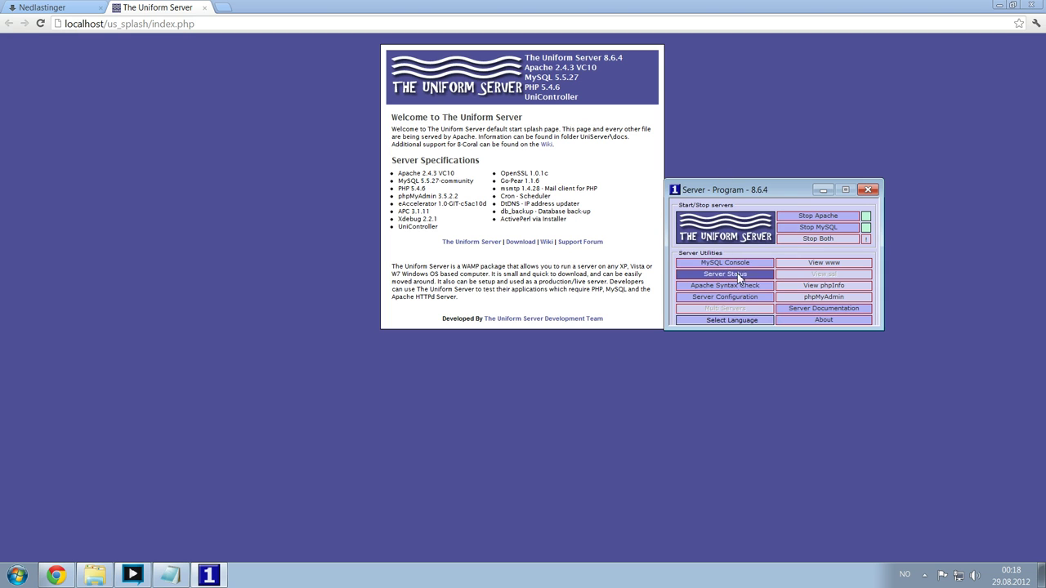
pyautogui.click(734, 297)
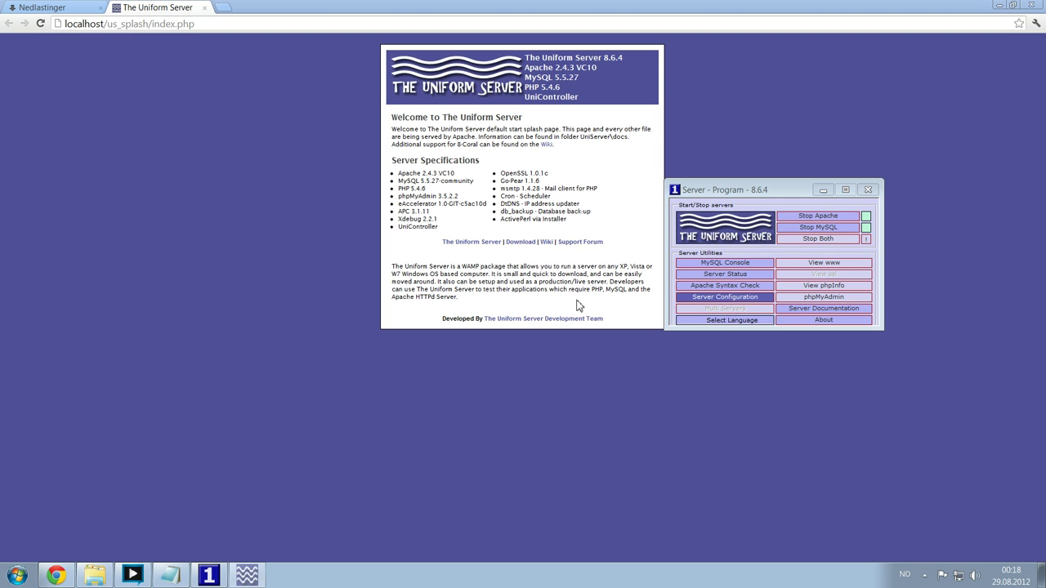
pyautogui.moveTo(527, 263); pyautogui.dragTo(287, 222)
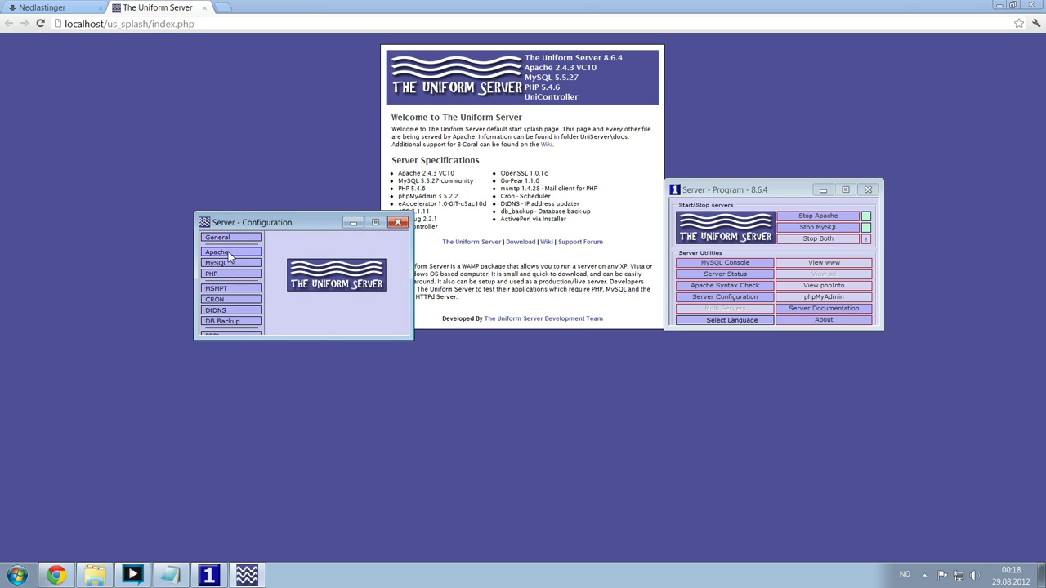
pyautogui.click(229, 255)
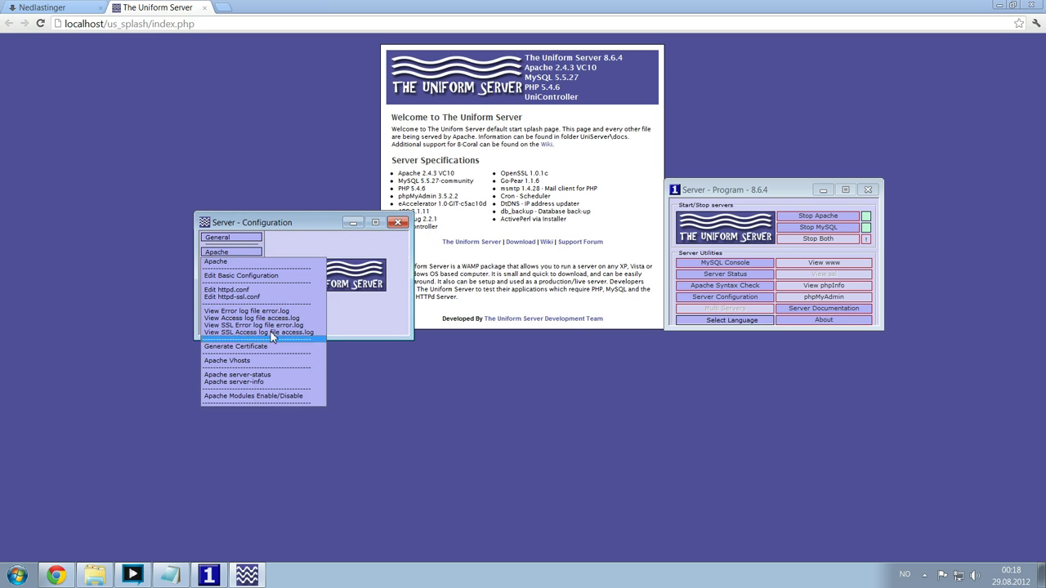
pyautogui.click(318, 224)
pyautogui.click(398, 223)
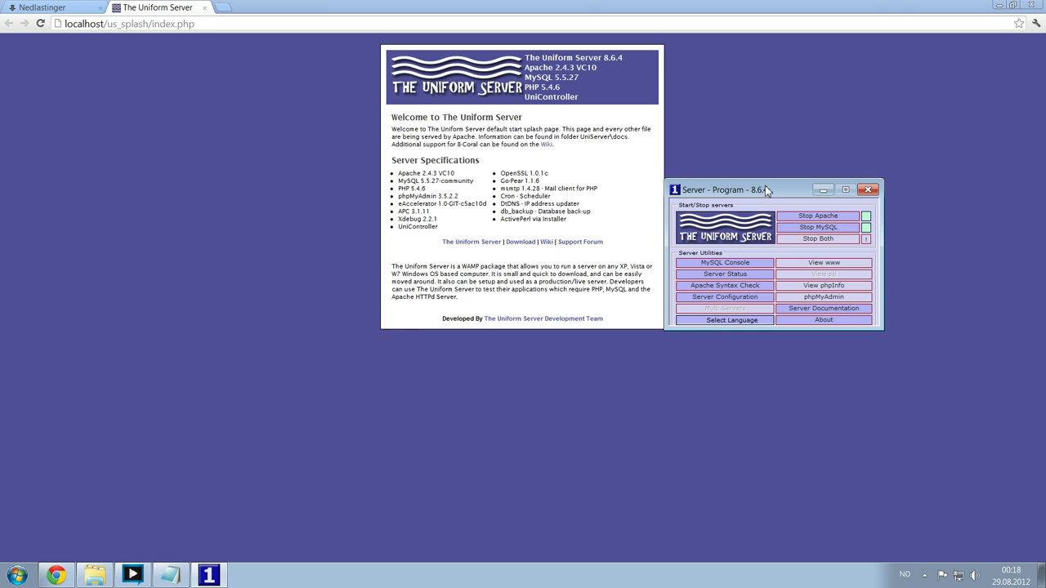
pyautogui.moveTo(768, 189); pyautogui.dragTo(689, 194)
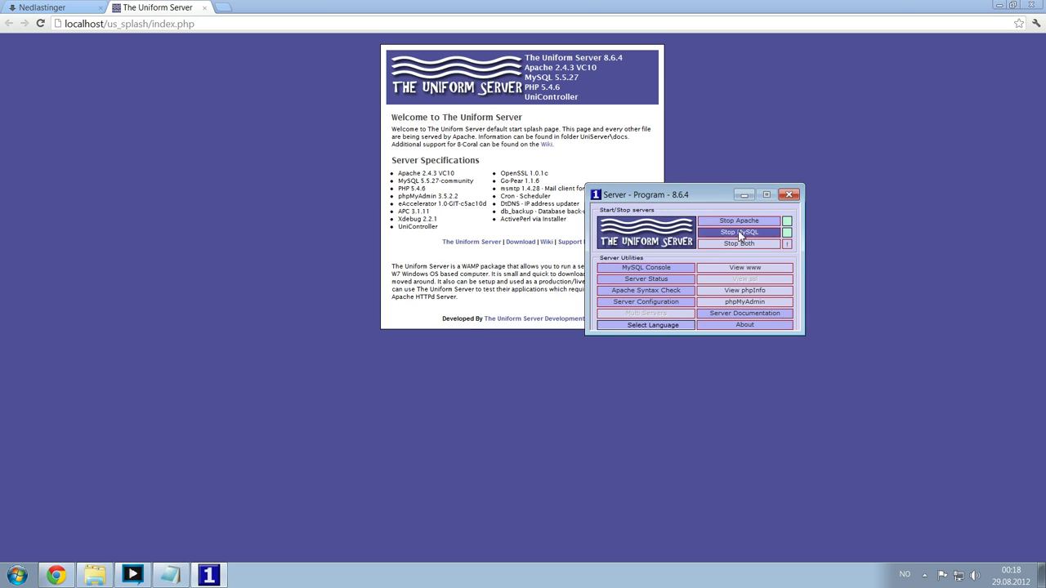
pyautogui.click(645, 279)
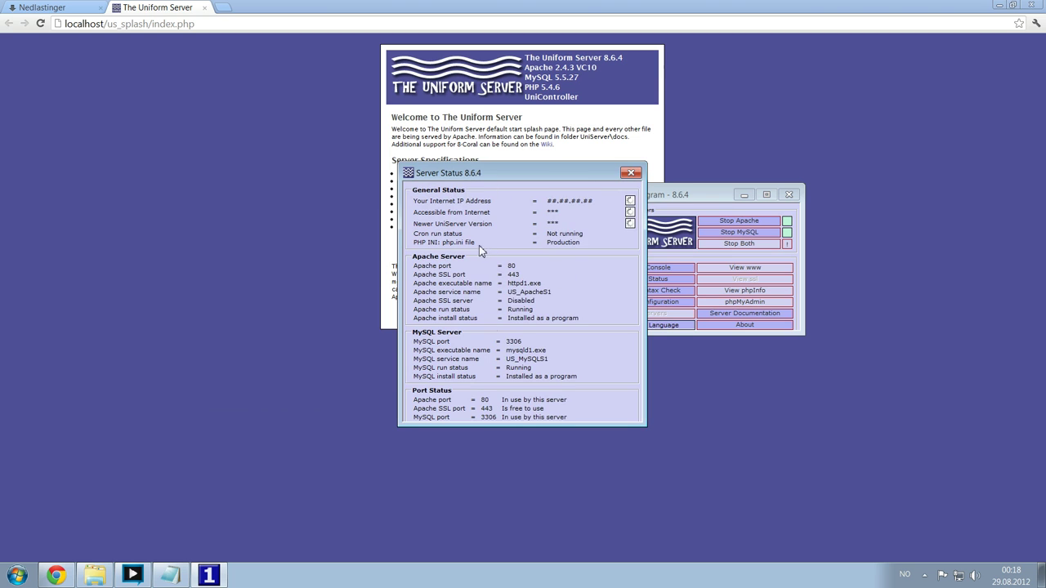
pyautogui.click(631, 174)
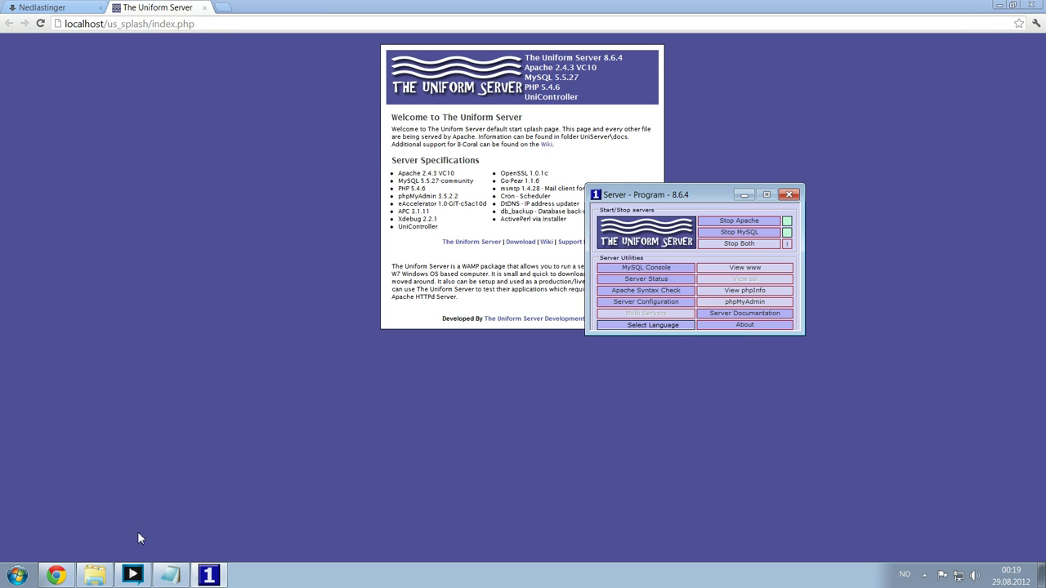
pyautogui.click(95, 575)
pyautogui.moveTo(338, 101); pyautogui.dragTo(490, 85)
pyautogui.click(326, 98)
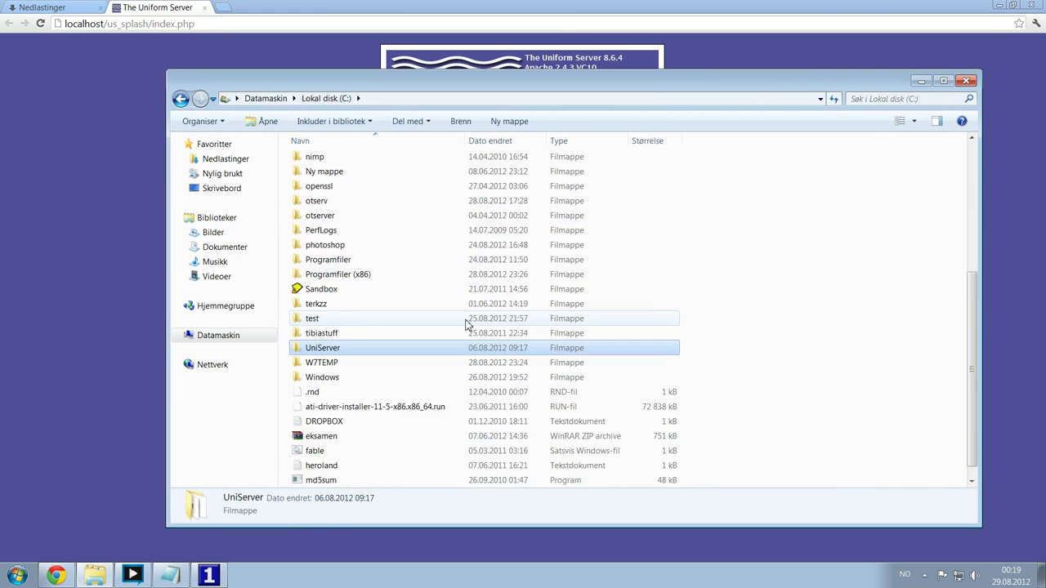
pyautogui.scroll(-1, 466, 325)
pyautogui.doubleClick(327, 335)
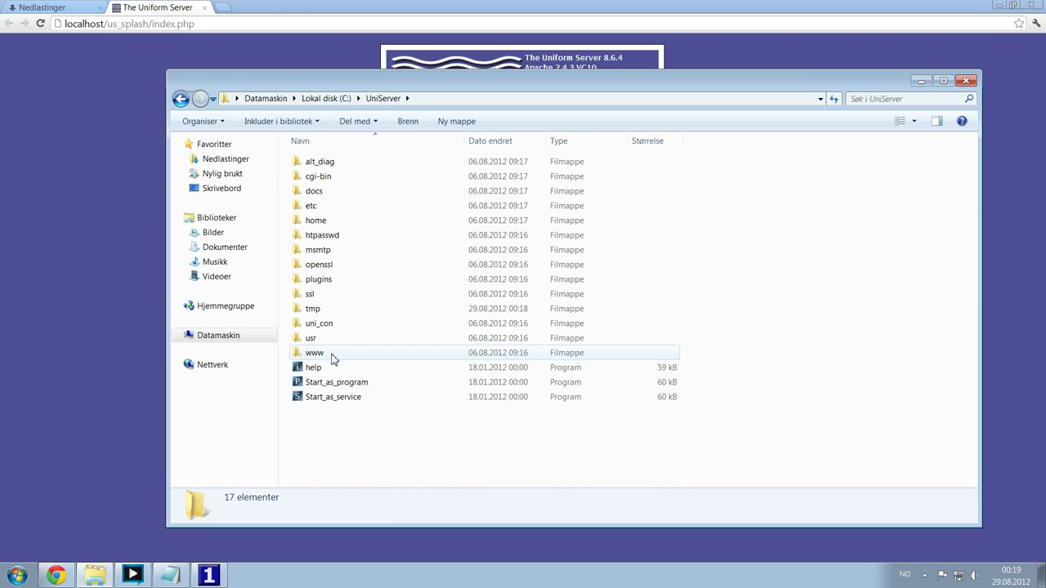
pyautogui.doubleClick(331, 358)
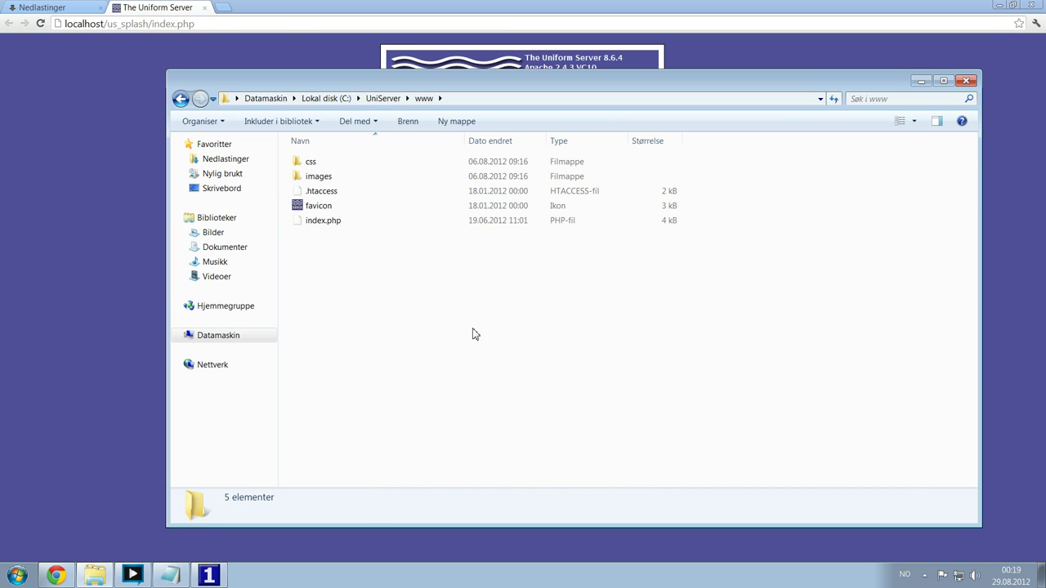
pyautogui.click(382, 98)
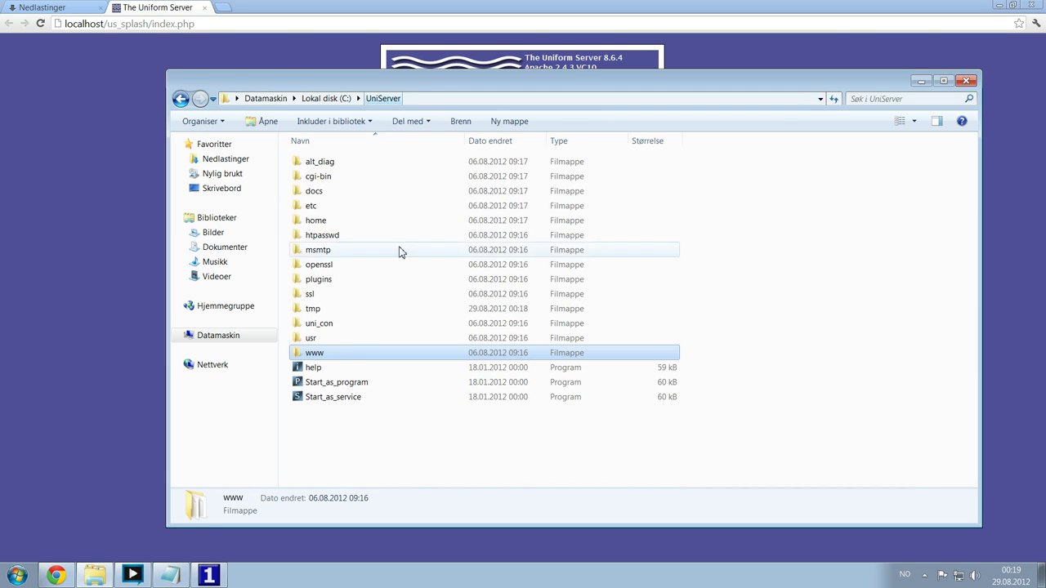
pyautogui.doubleClick(313, 354)
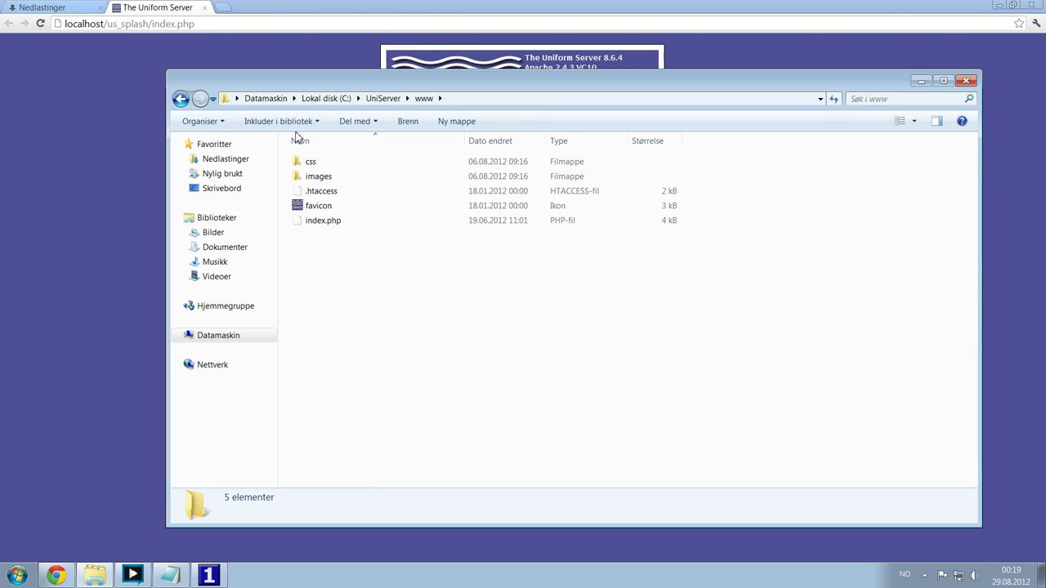
# - Marquee-select and deselect the five items in the www folder
pyautogui.moveTo(396, 281); pyautogui.dragTo(186, 104)
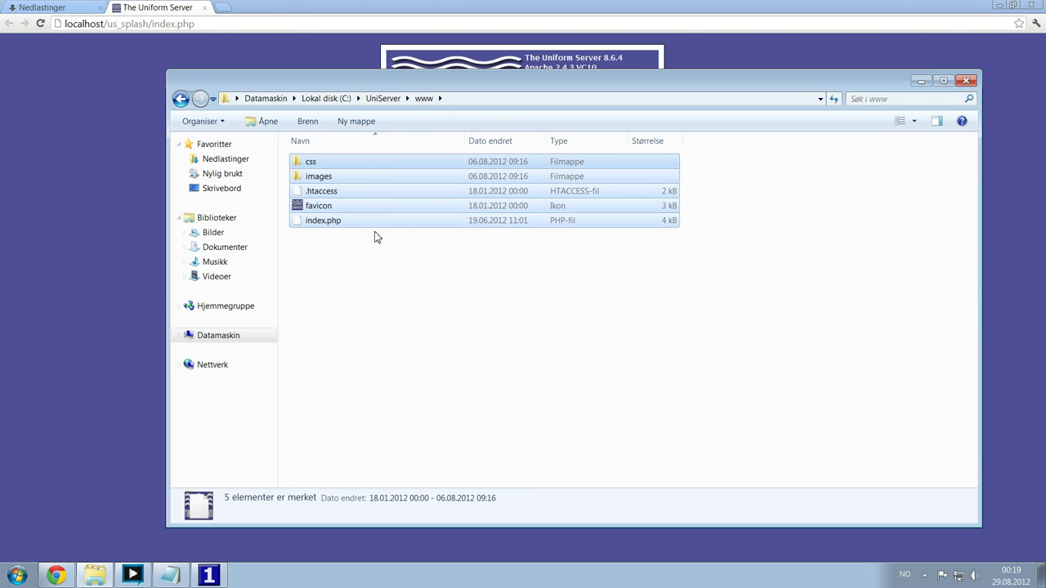
pyautogui.click(346, 266)
pyautogui.moveTo(392, 278); pyautogui.dragTo(180, 98)
pyautogui.click(398, 291)
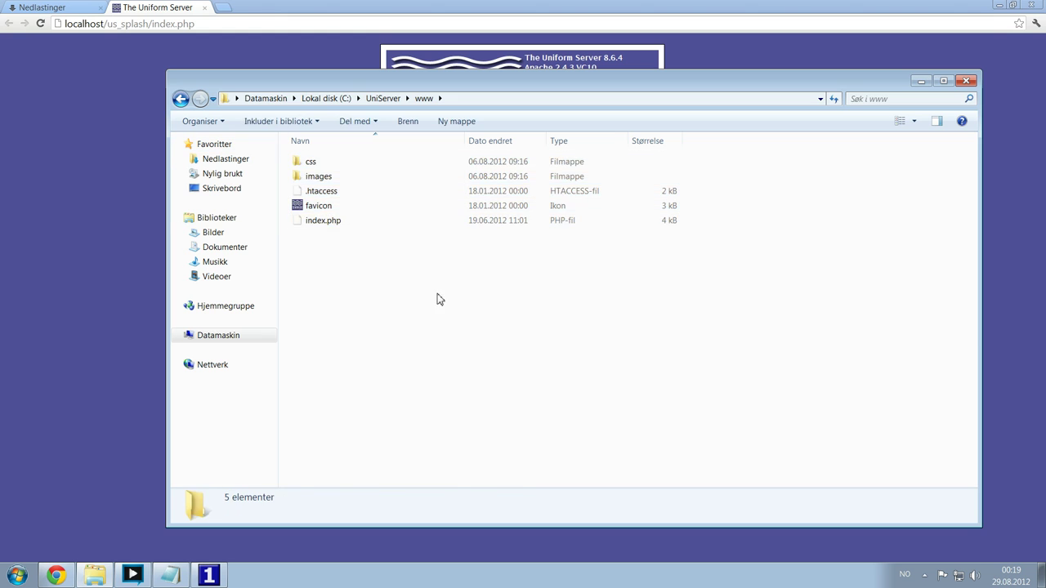
pyautogui.moveTo(436, 296); pyautogui.dragTo(237, 156)
pyautogui.click(399, 302)
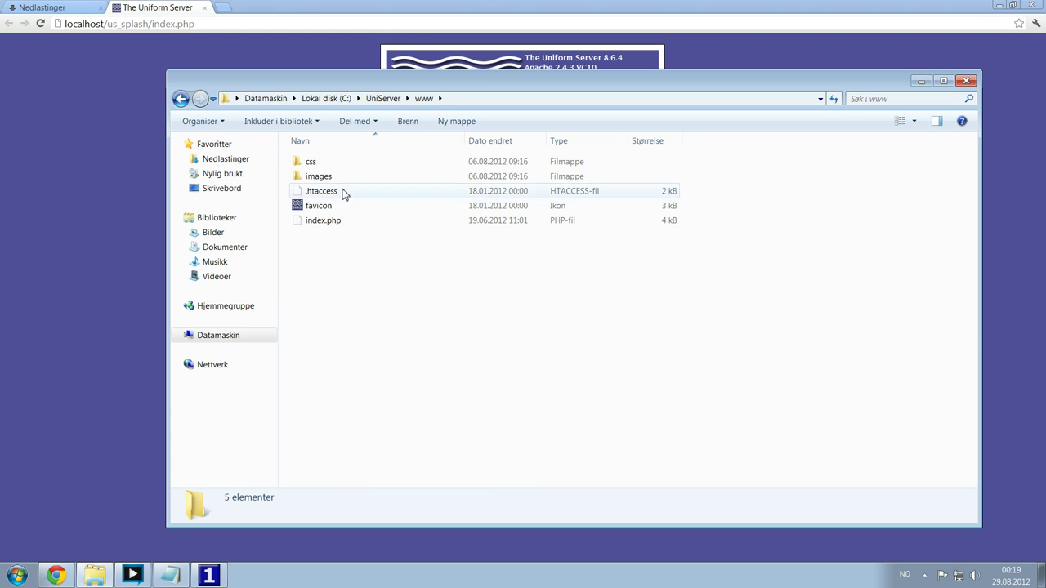
# - Launch phpMyAdmin from the UniServer controller and open its Users overview
pyautogui.click(90, 161)
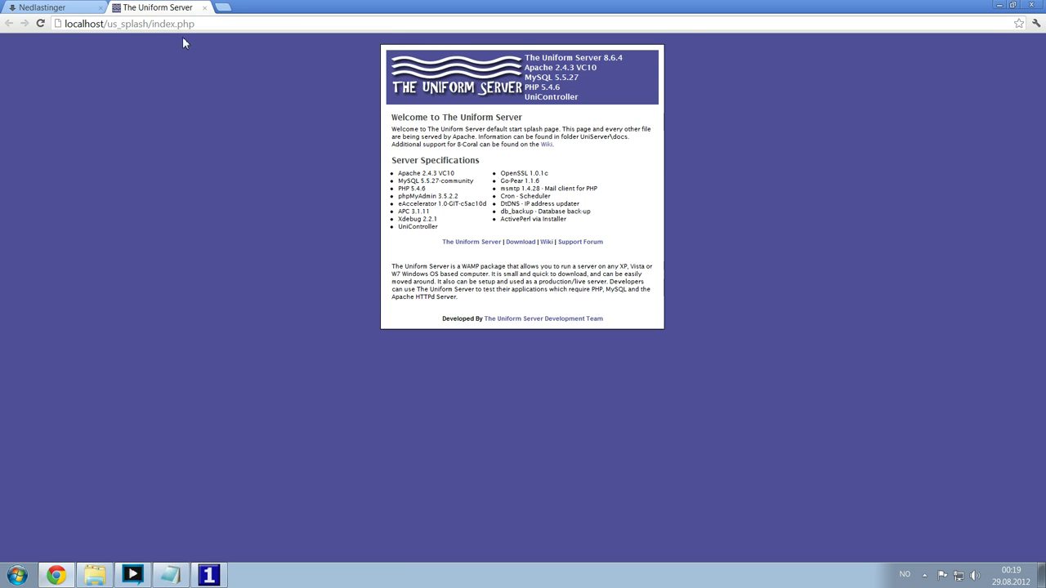
pyautogui.click(182, 24)
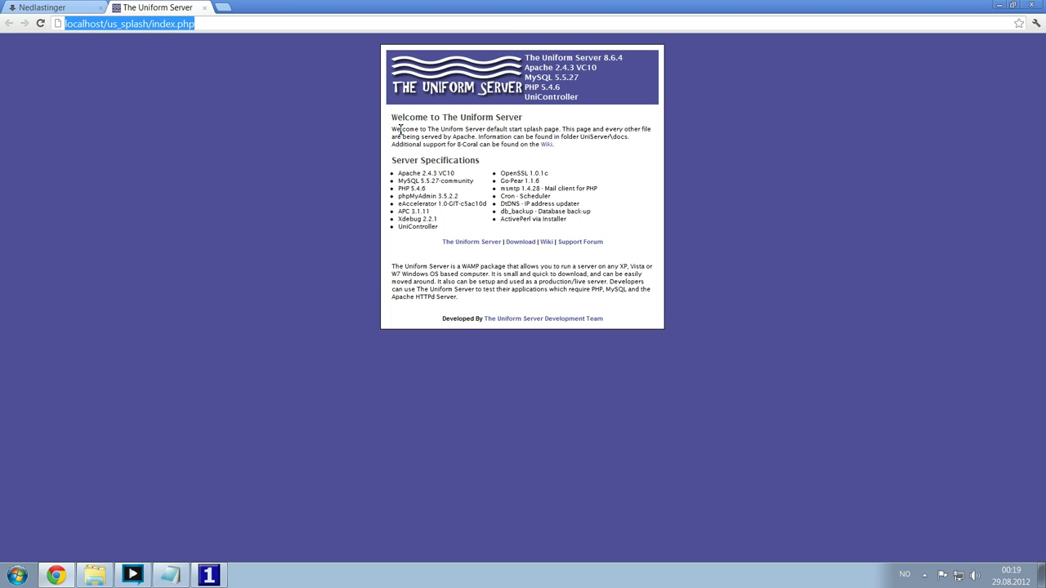
pyautogui.click(209, 575)
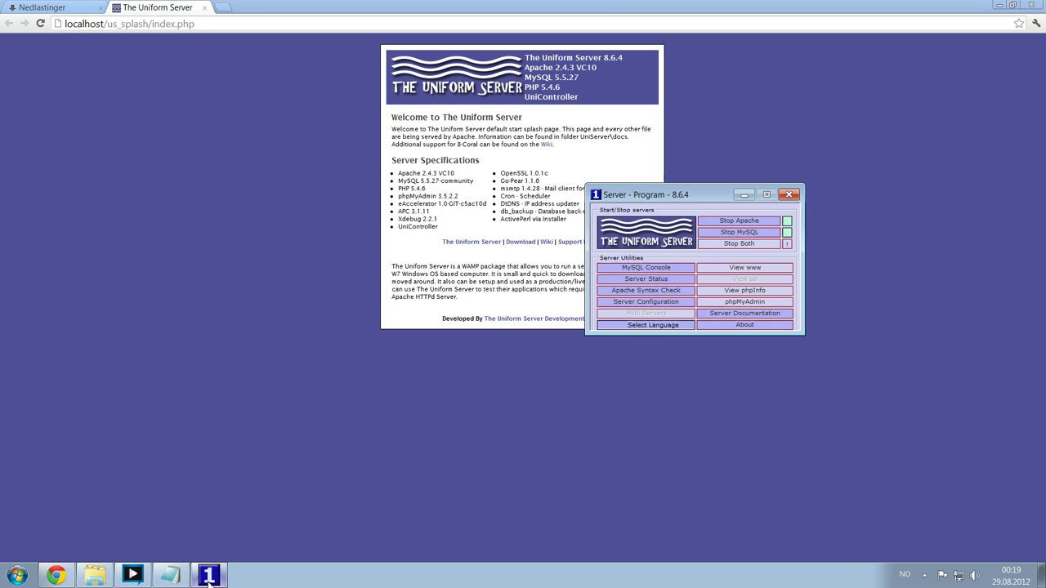
pyautogui.click(738, 308)
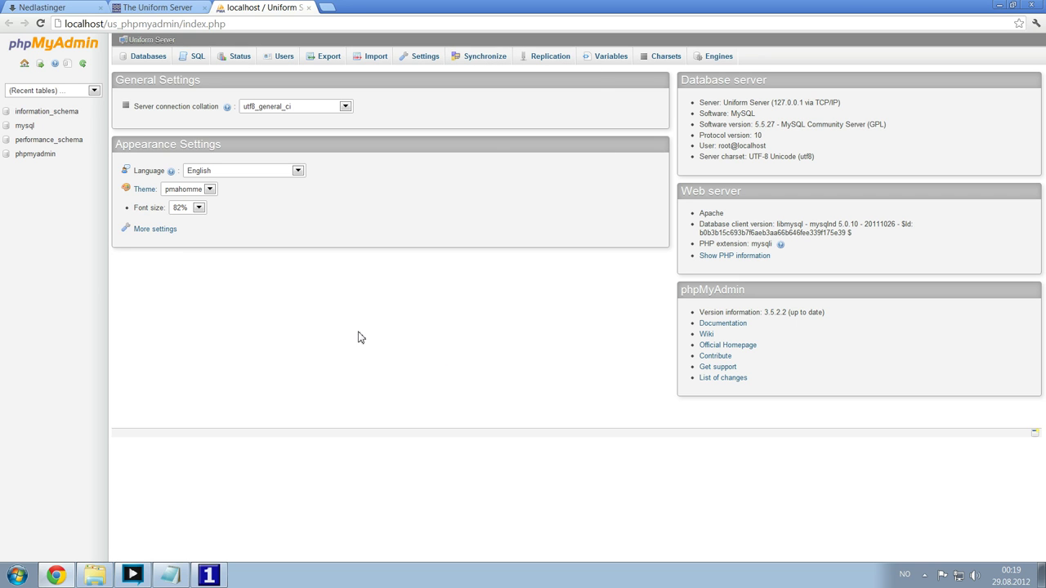
pyautogui.click(270, 60)
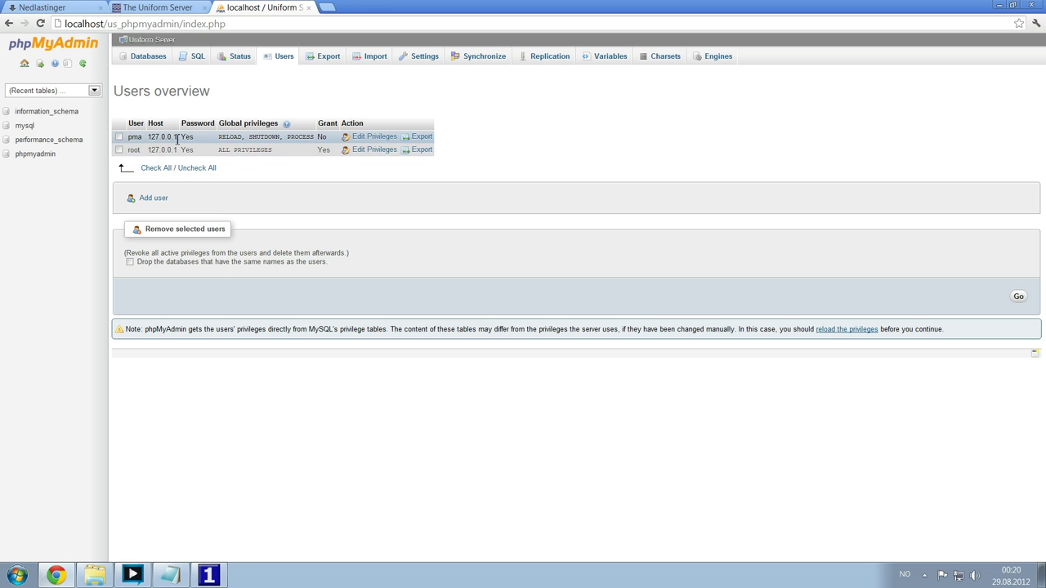
# - Check and uncheck the pma and root user rows, then start adding a user
pyautogui.click(119, 137)
pyautogui.click(120, 149)
pyautogui.click(120, 149)
pyautogui.click(119, 137)
pyautogui.click(154, 198)
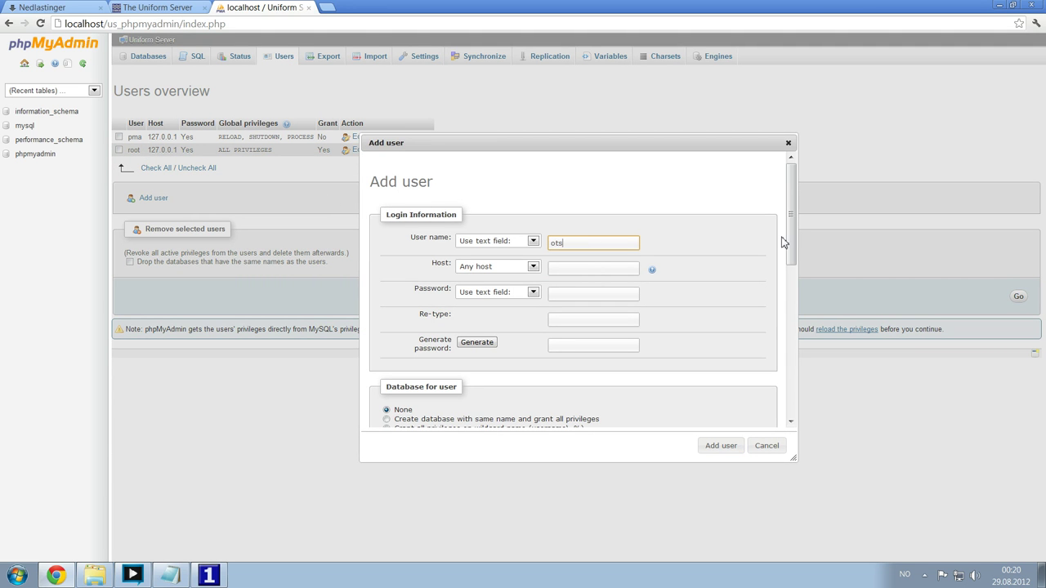
# - Set the new otserv user's host to Local (localhost)
pyautogui.press('Tab')
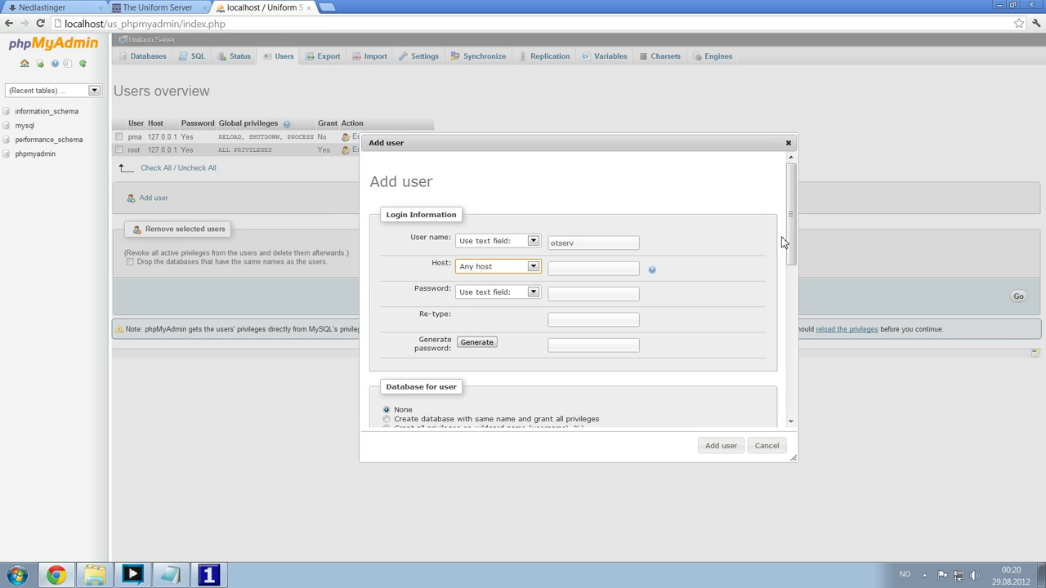
pyautogui.click(527, 272)
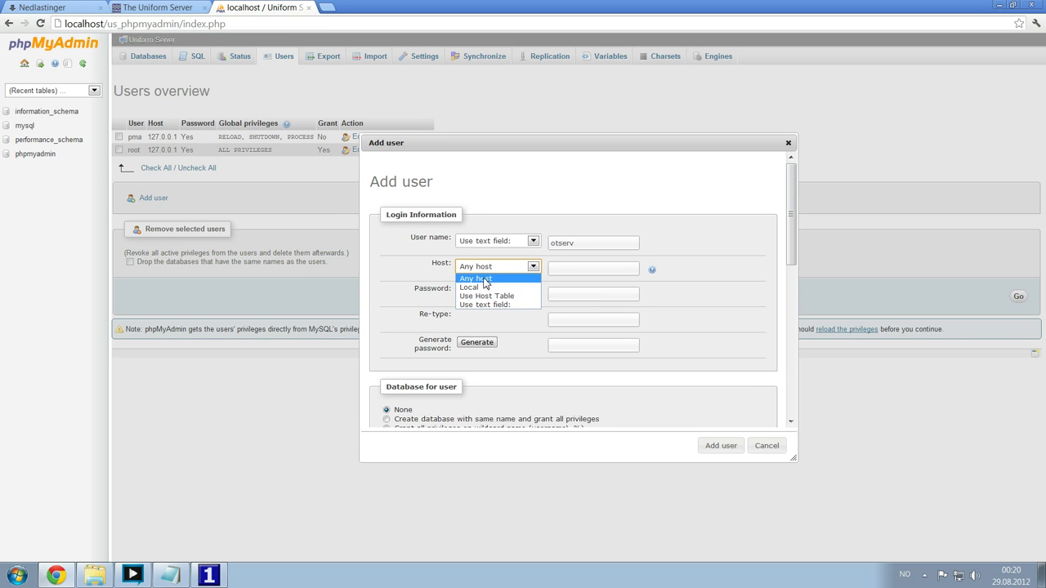
pyautogui.click(481, 286)
pyautogui.click(596, 268)
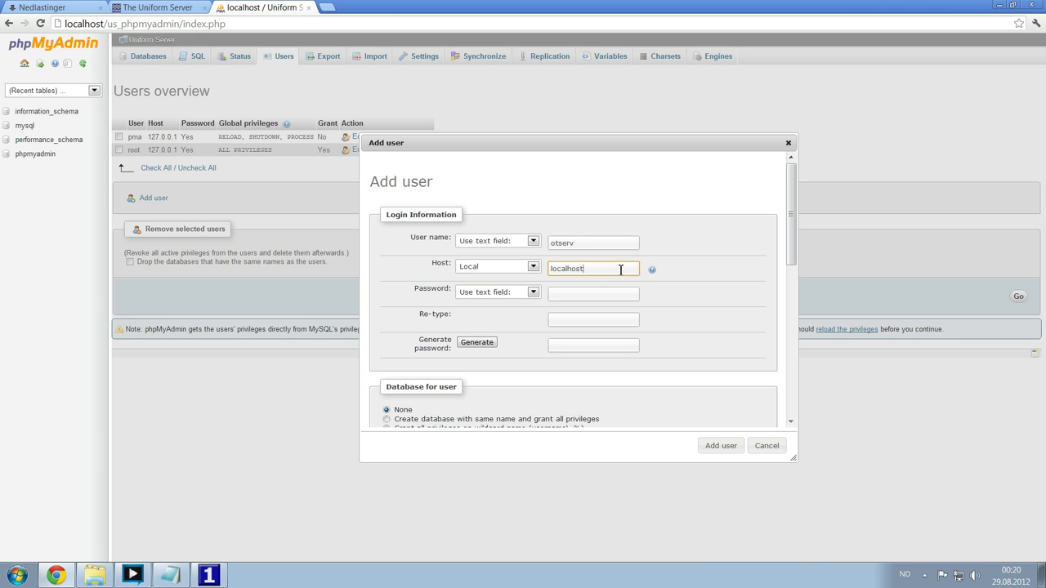
pyautogui.doubleClick(597, 268)
pyautogui.click(599, 268)
pyautogui.doubleClick(603, 270)
pyautogui.write('127.0.0.1')
pyautogui.click(499, 270)
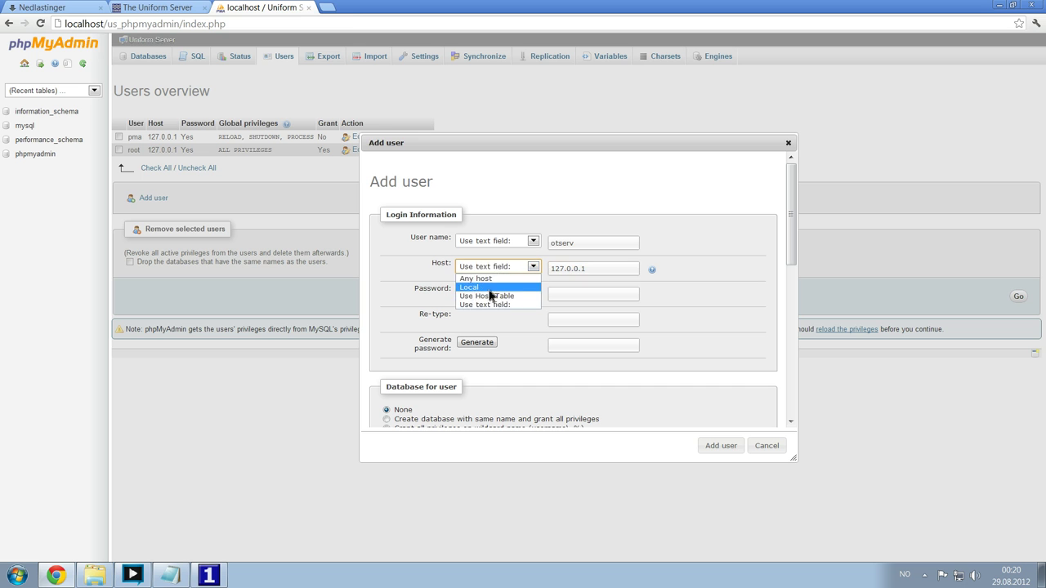
pyautogui.click(502, 276)
pyautogui.click(499, 270)
pyautogui.click(499, 269)
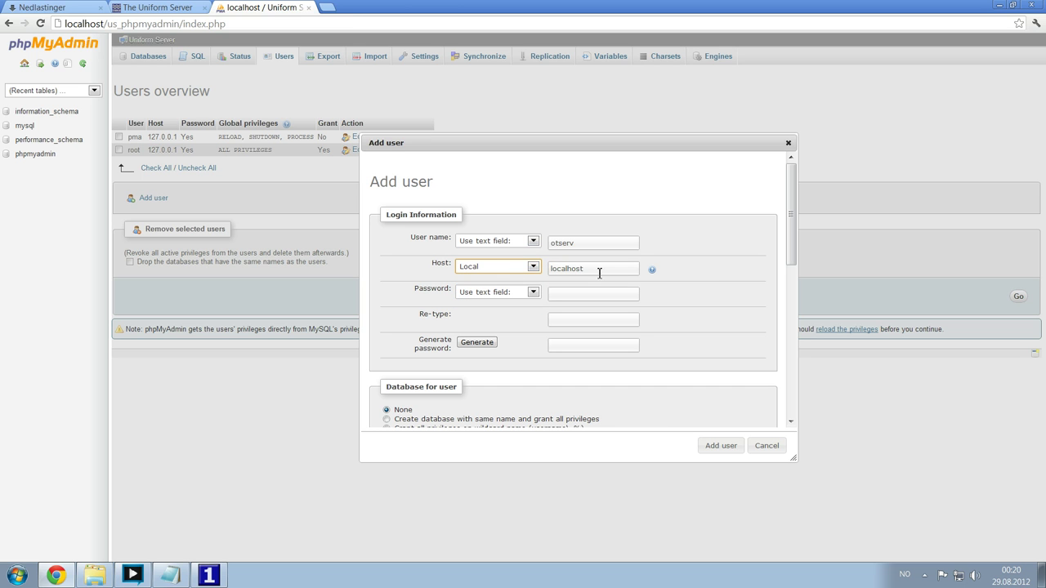
# - Generate a random password for otserv and select the user name for copying
pyautogui.click(610, 296)
pyautogui.scroll(-3, 667, 274)
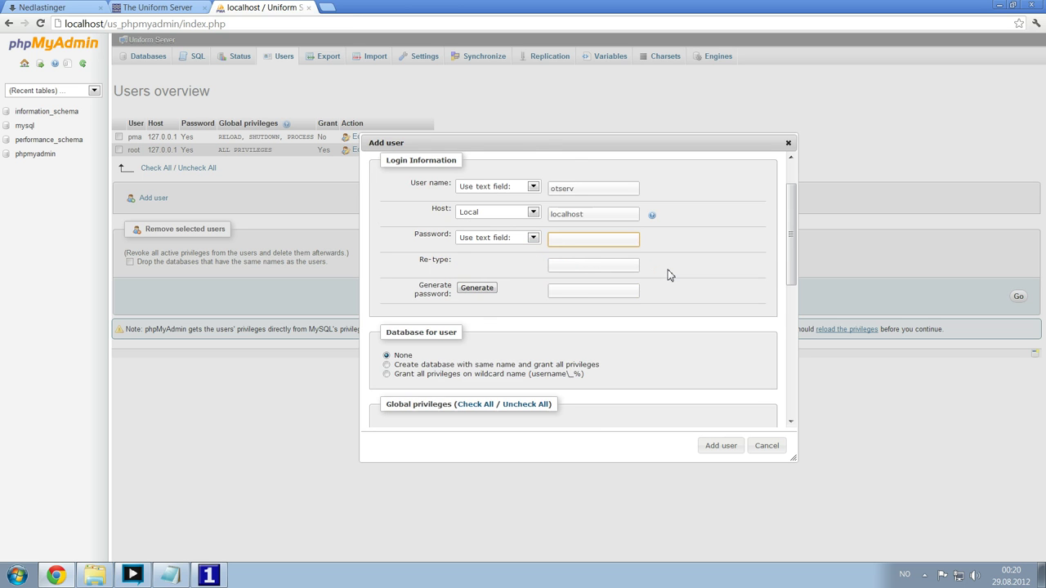
pyautogui.scroll(-5, 668, 274)
pyautogui.scroll(8, 662, 276)
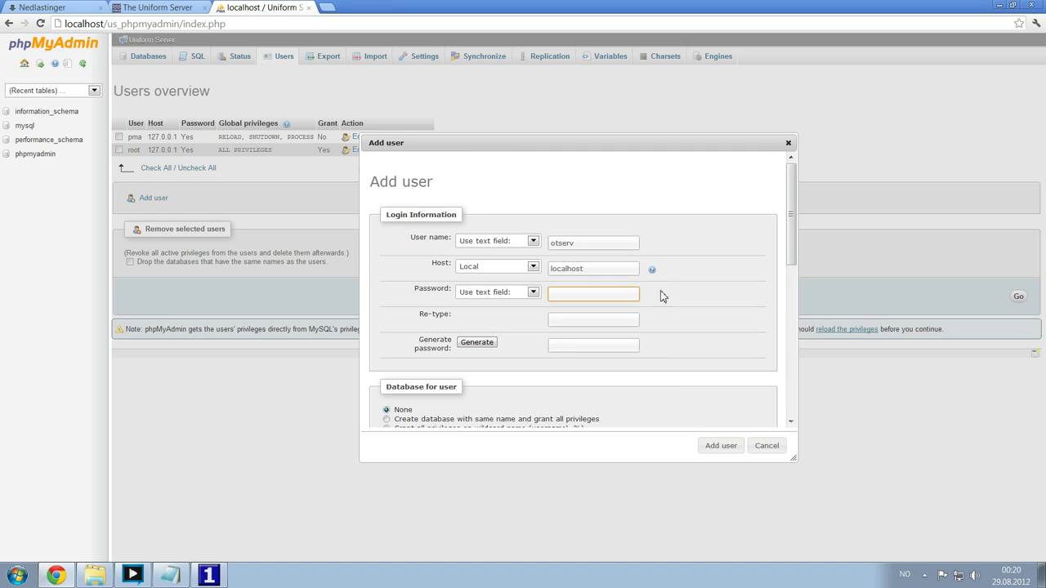
pyautogui.press('Tab')
pyautogui.press('Tab')
pyautogui.press('Tab')
pyautogui.scroll(-1, 702, 313)
pyautogui.click(480, 290)
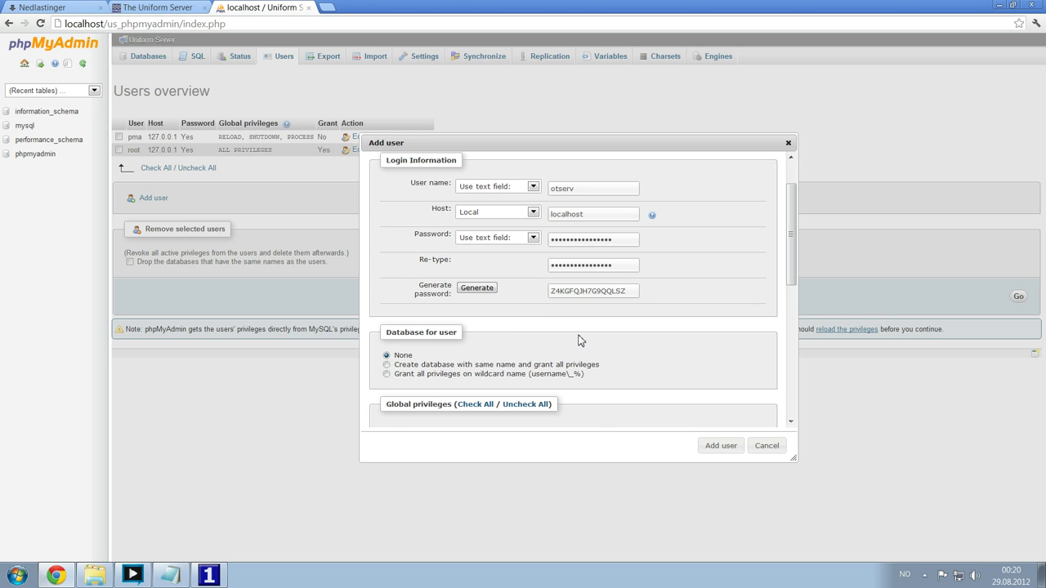
pyautogui.scroll(1, 579, 337)
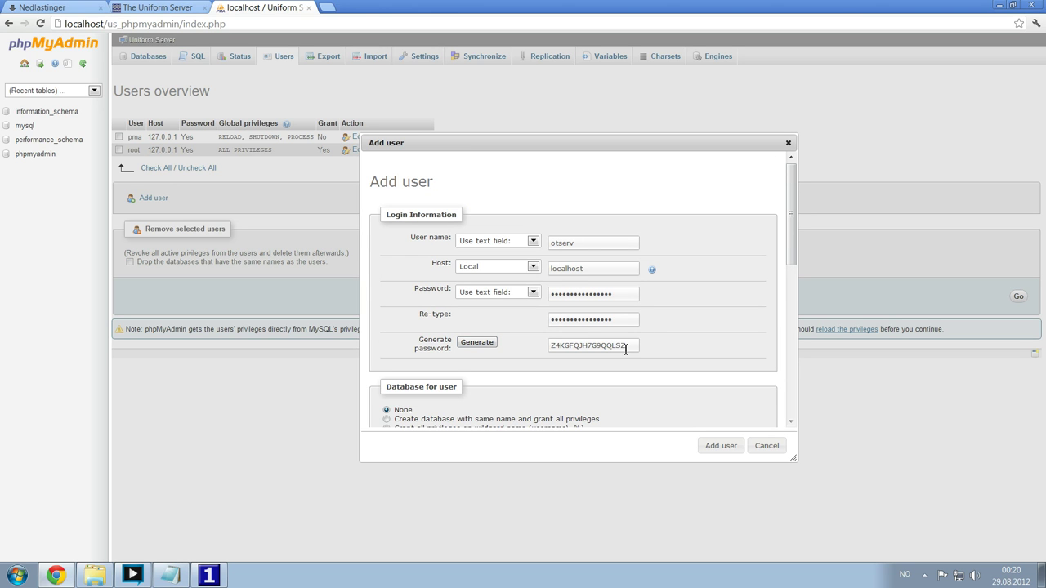
pyautogui.doubleClick(571, 244)
pyautogui.hotkey('ctrl', 'c')
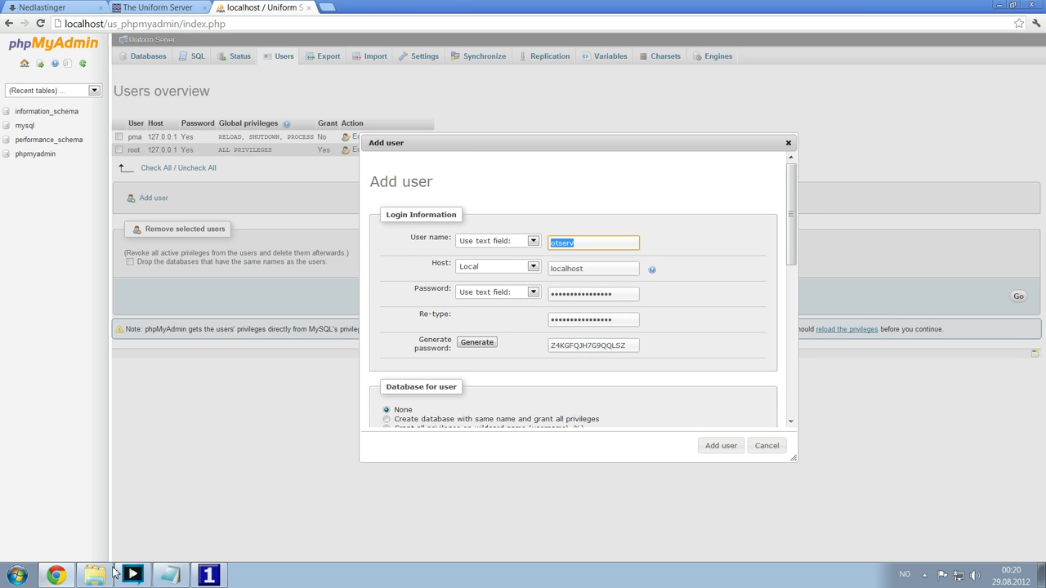
pyautogui.click(172, 574)
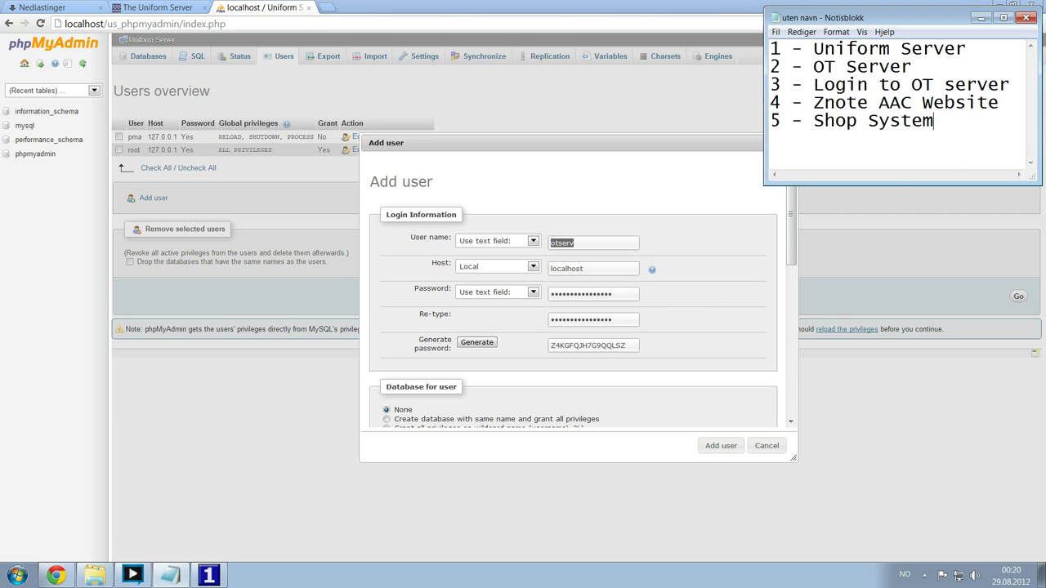
# - Record otserv and its generated password on separate lines in Notepad
pyautogui.hotkey('ctrl', 'v')
pyautogui.press('Return')
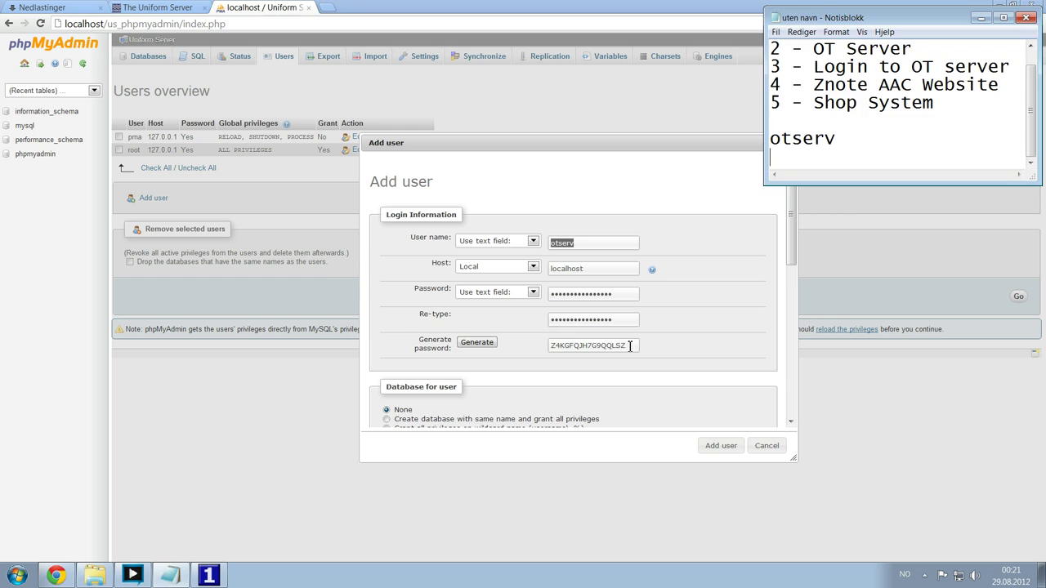
pyautogui.doubleClick(626, 346)
pyautogui.hotkey('ctrl', 'c')
pyautogui.hotkey('alt', 'Tab')
pyautogui.hotkey('ctrl', 'v')
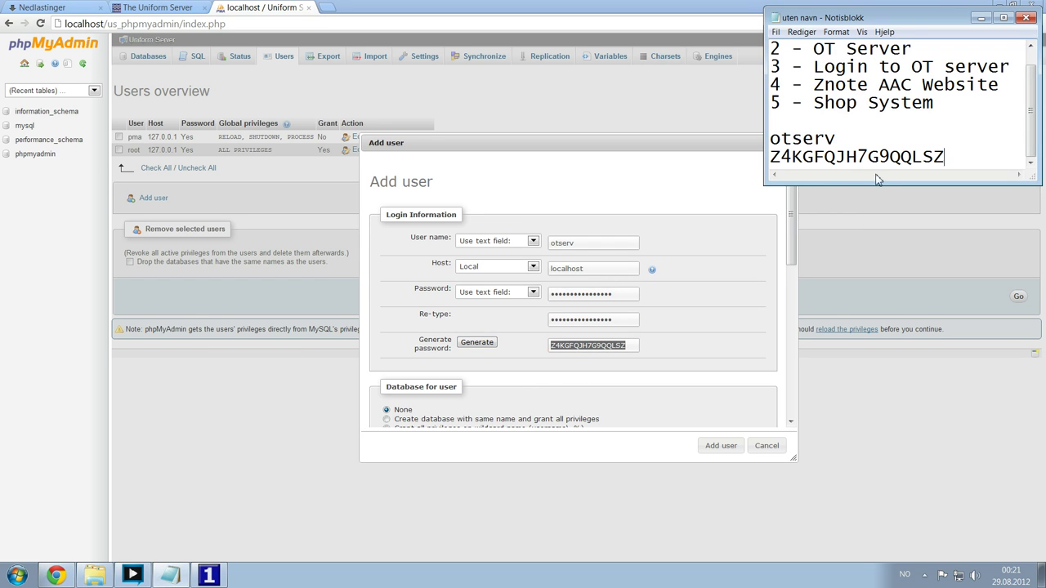
# - Add user otserv with a same-named database granting all privileges, then open the empty otserv database
pyautogui.click(645, 151)
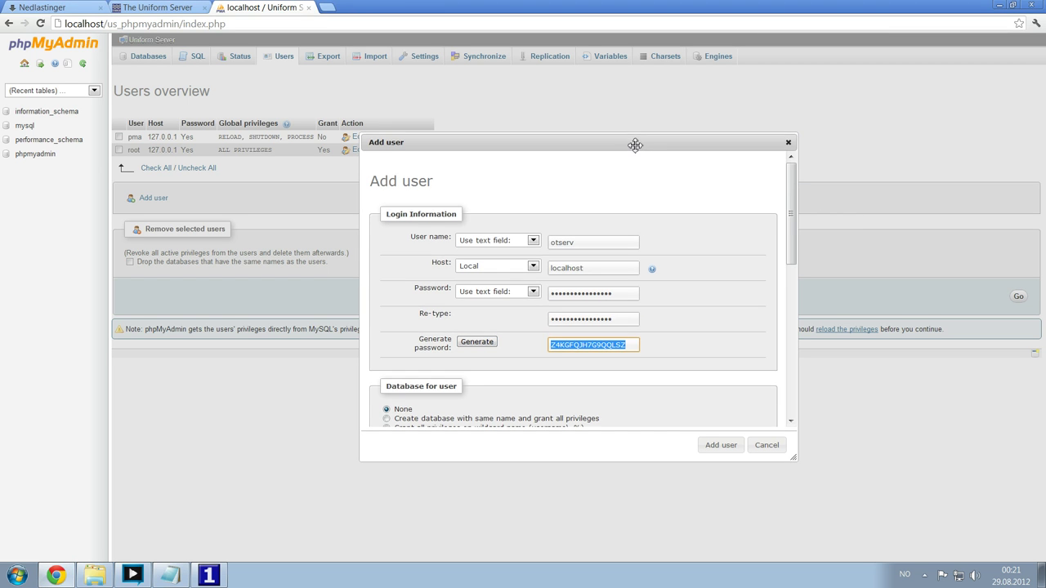
pyautogui.scroll(-1, 631, 310)
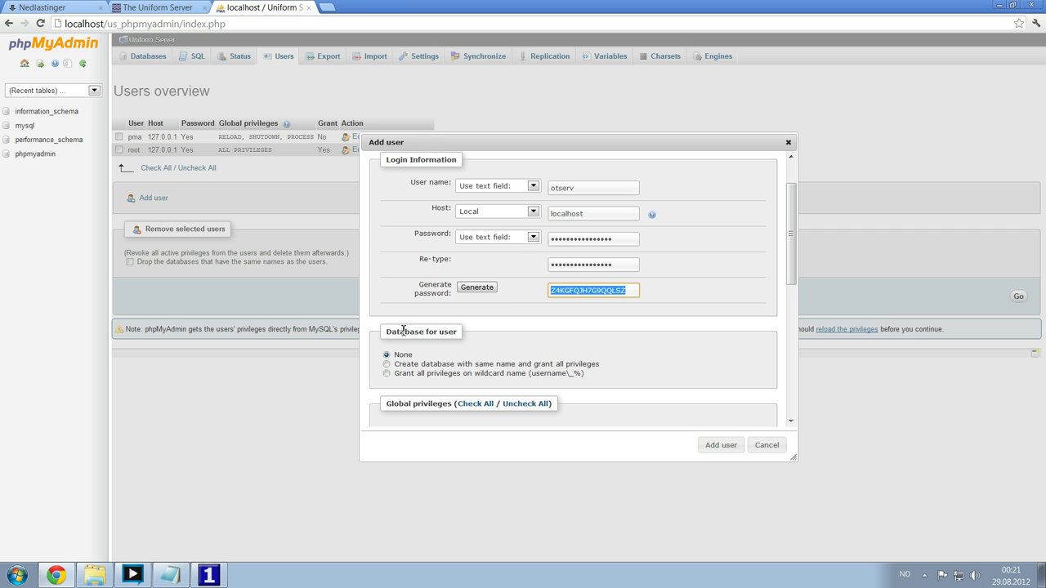
pyautogui.moveTo(392, 331); pyautogui.dragTo(445, 332)
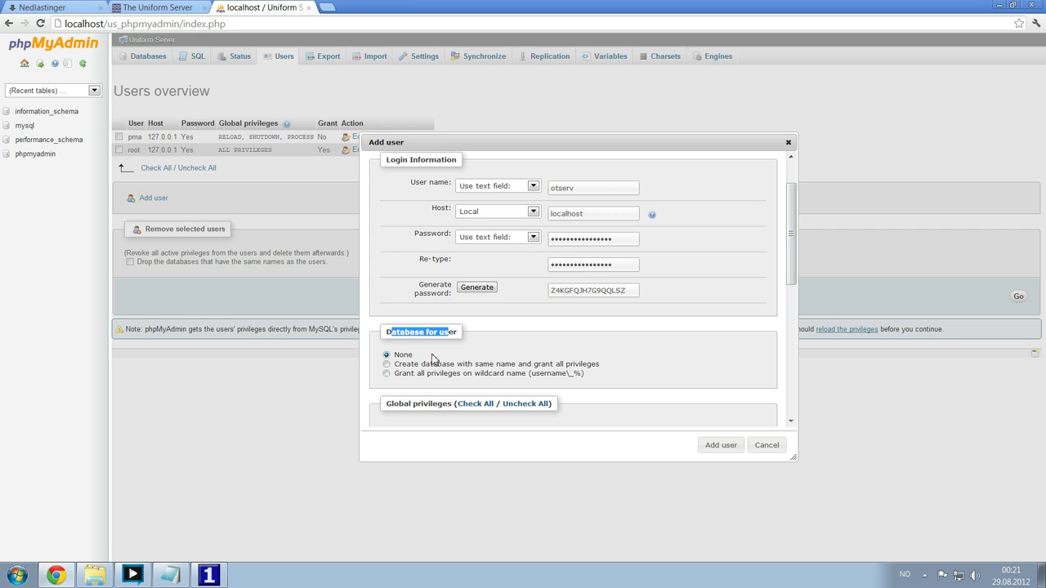
pyautogui.click(404, 367)
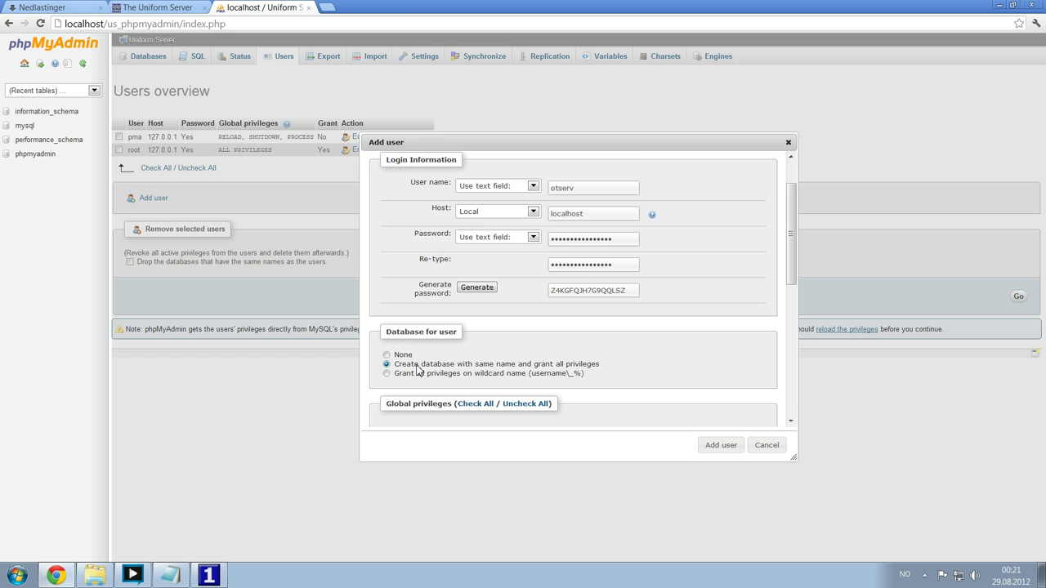
pyautogui.click(717, 448)
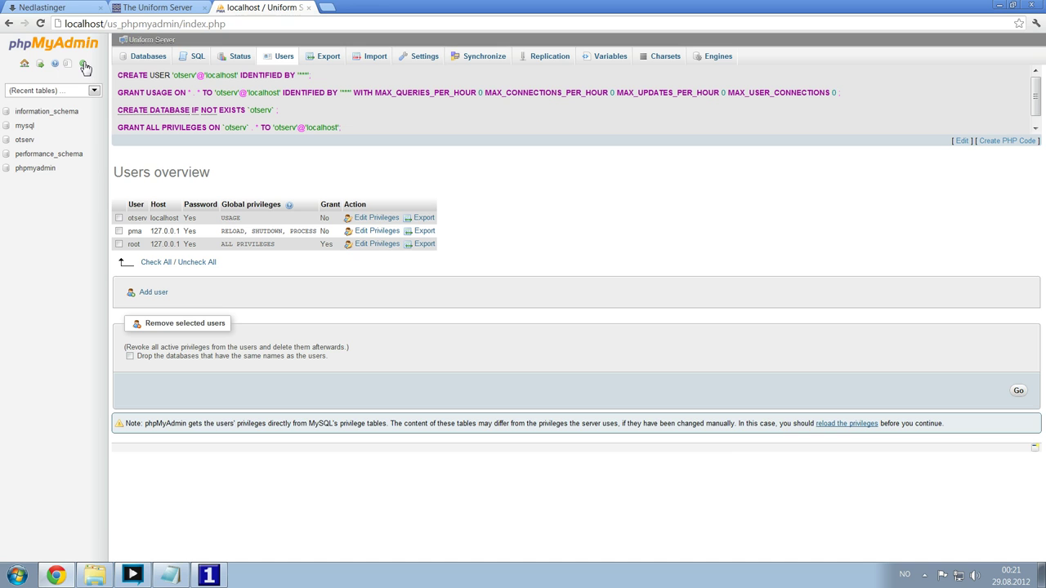
pyautogui.click(26, 139)
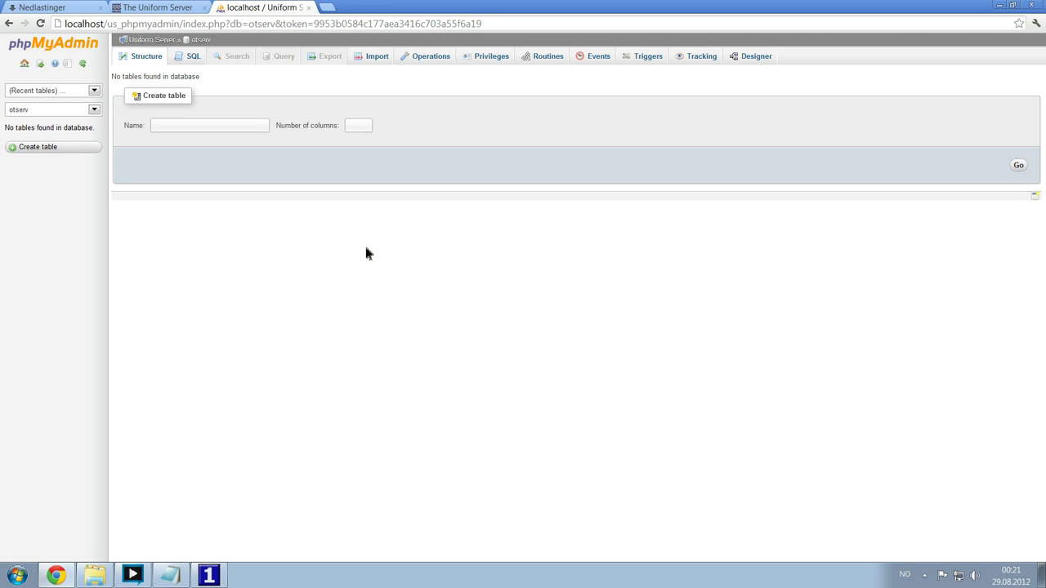
pyautogui.click(94, 575)
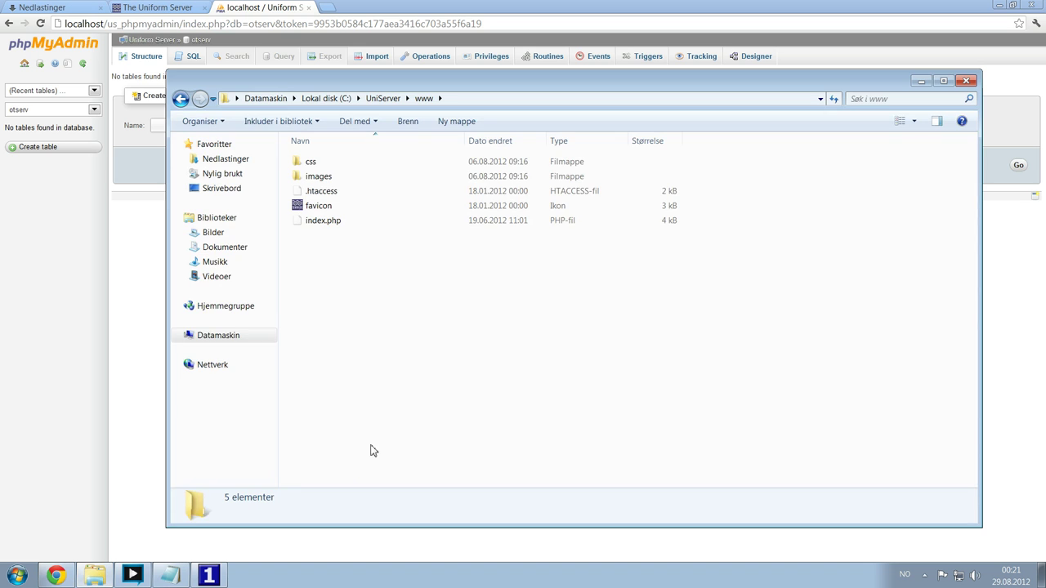
# - Dismiss the Start menu and bring the phpMyAdmin Chrome window back to the front
pyautogui.press('super')
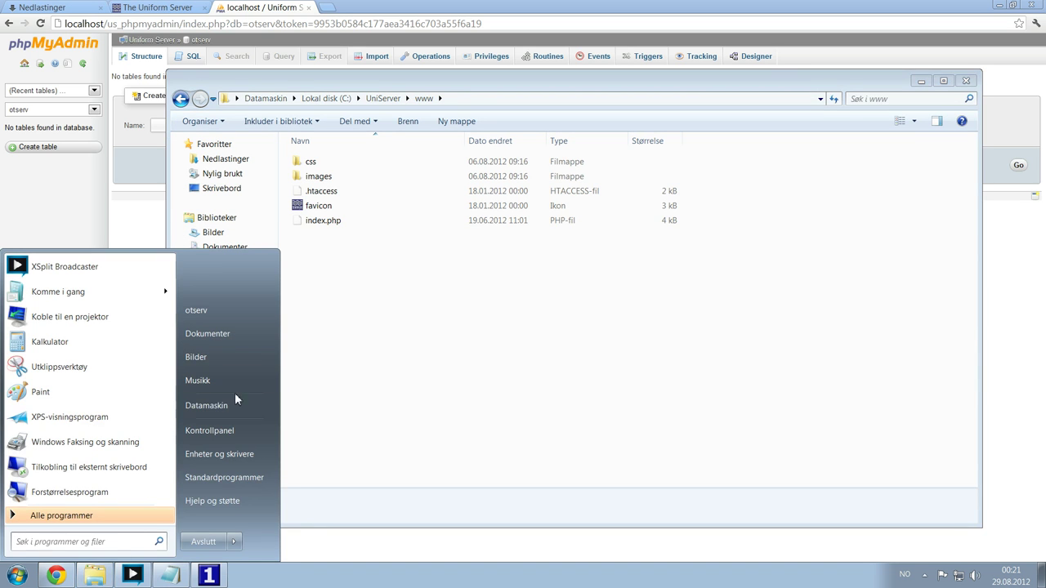
pyautogui.click(424, 368)
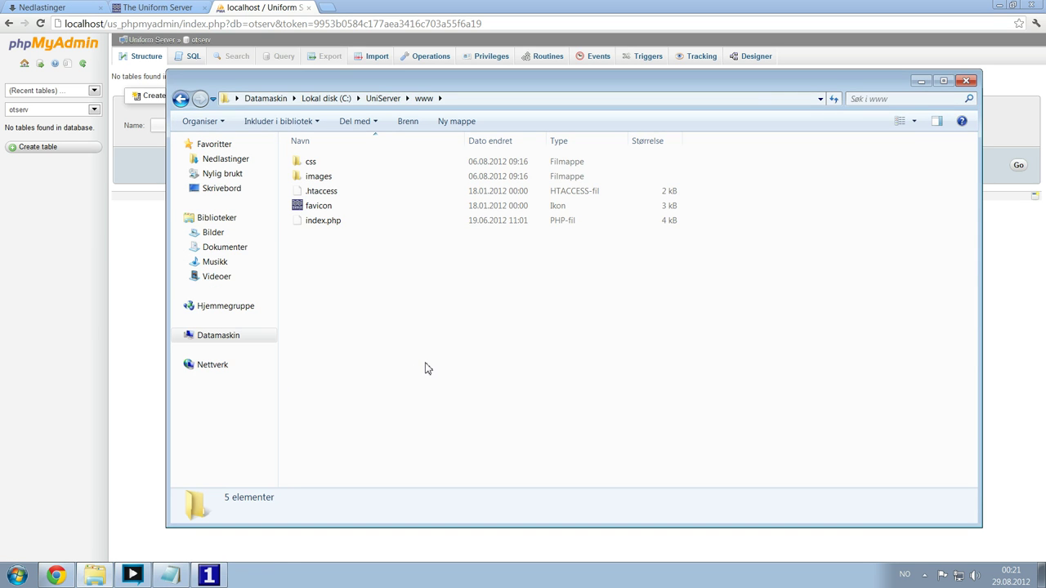
pyautogui.click(136, 273)
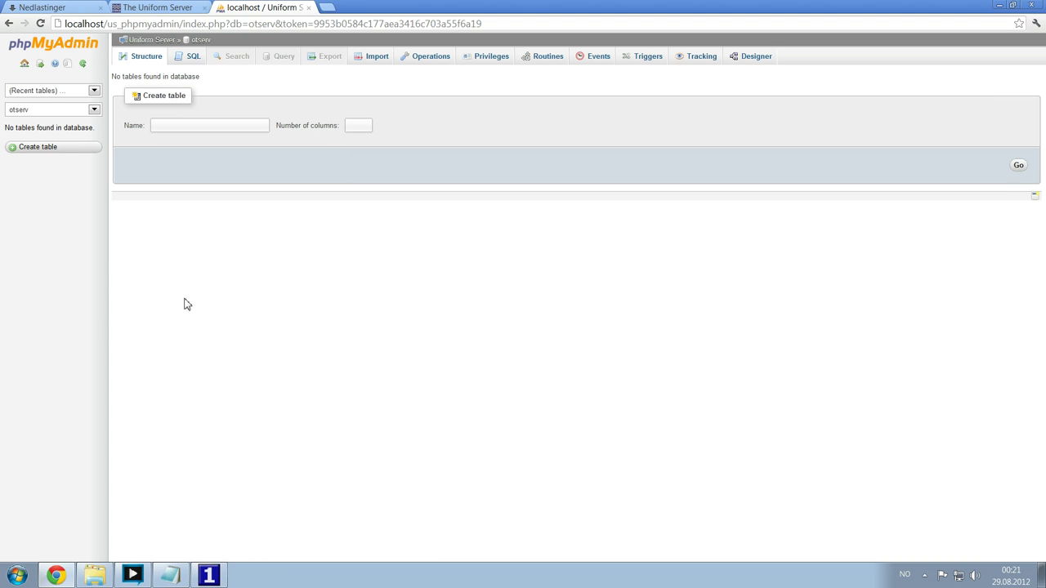
pyautogui.hotkey('ctrl', 't')
# - Load otland.net and submit the forum login
pyautogui.write('otland')
pyautogui.press('Return')
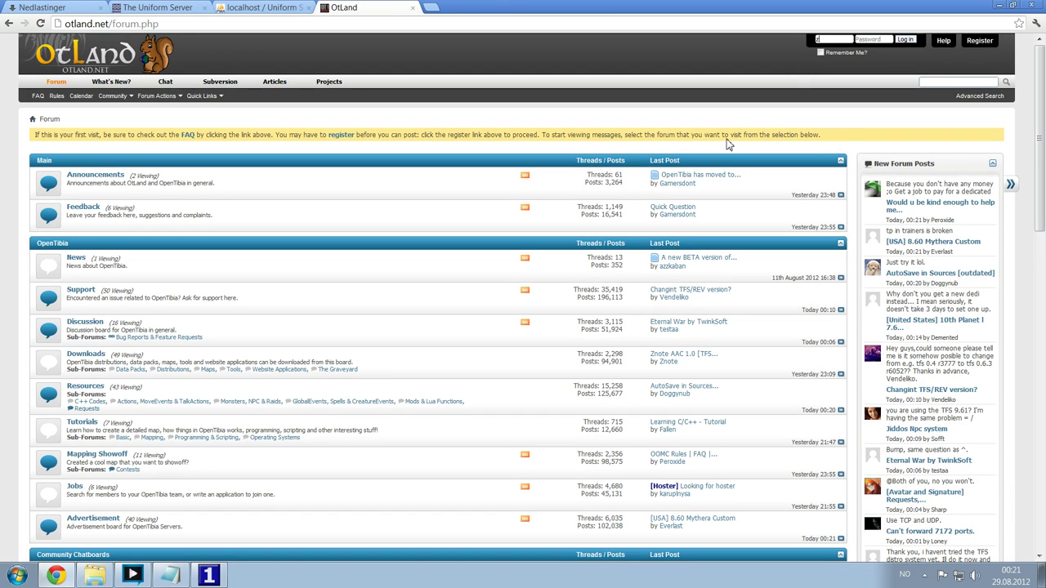
pyautogui.press('Return')
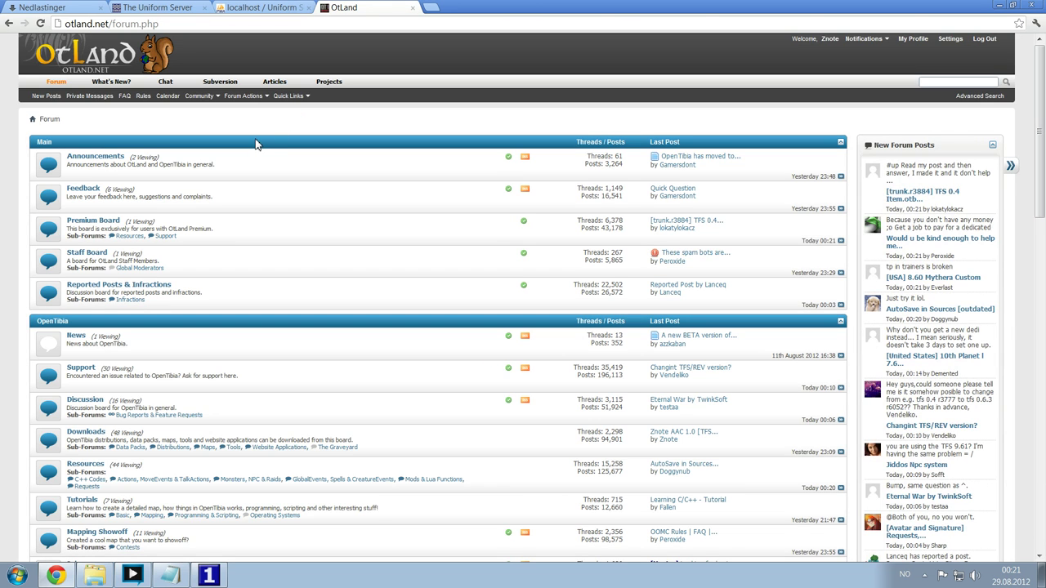
# - Go to the Distributions board and locate The Forgotten Server v0.2.14 thread
pyautogui.scroll(-5, 254, 144)
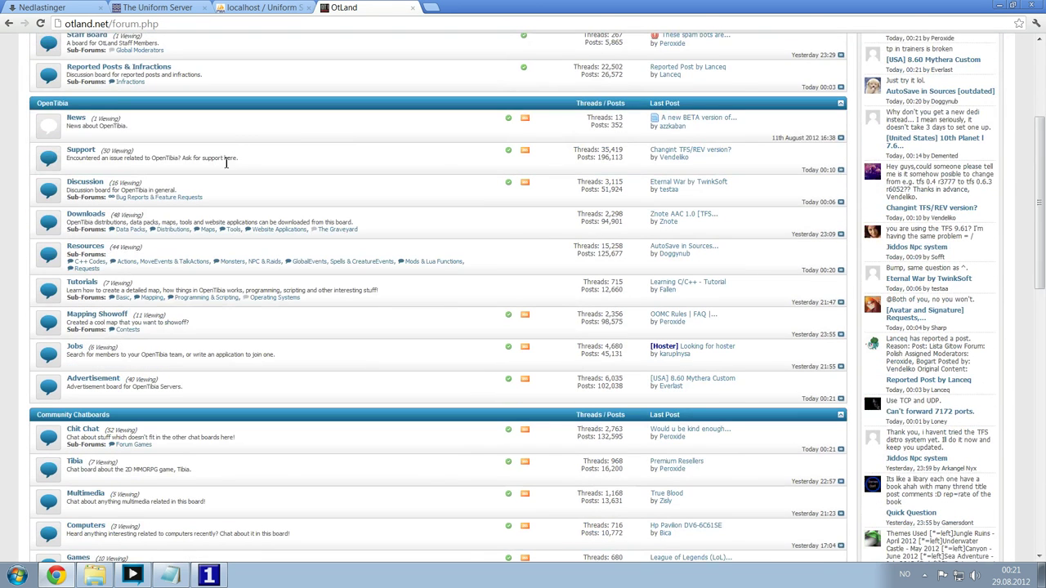
pyautogui.moveTo(190, 229); pyautogui.dragTo(146, 229)
pyautogui.click(173, 231)
pyautogui.scroll(-2, 341, 226)
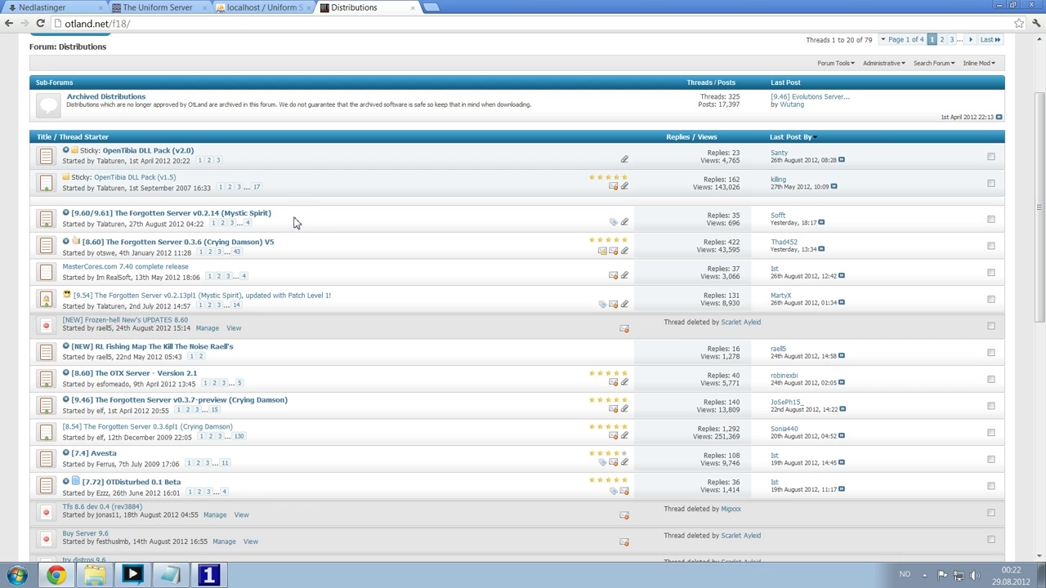
pyautogui.moveTo(292, 217); pyautogui.dragTo(73, 214)
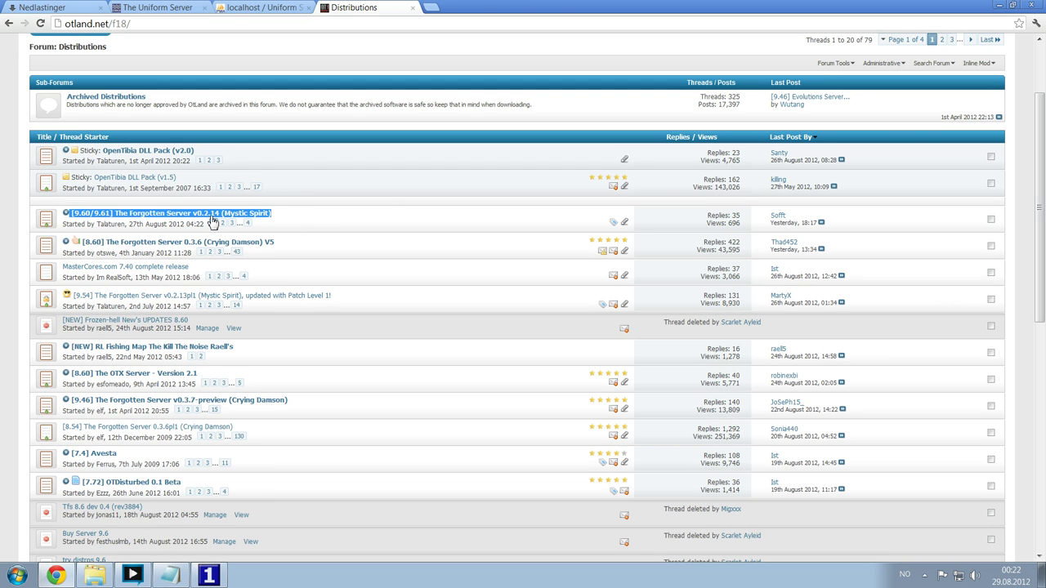
pyautogui.click(383, 205)
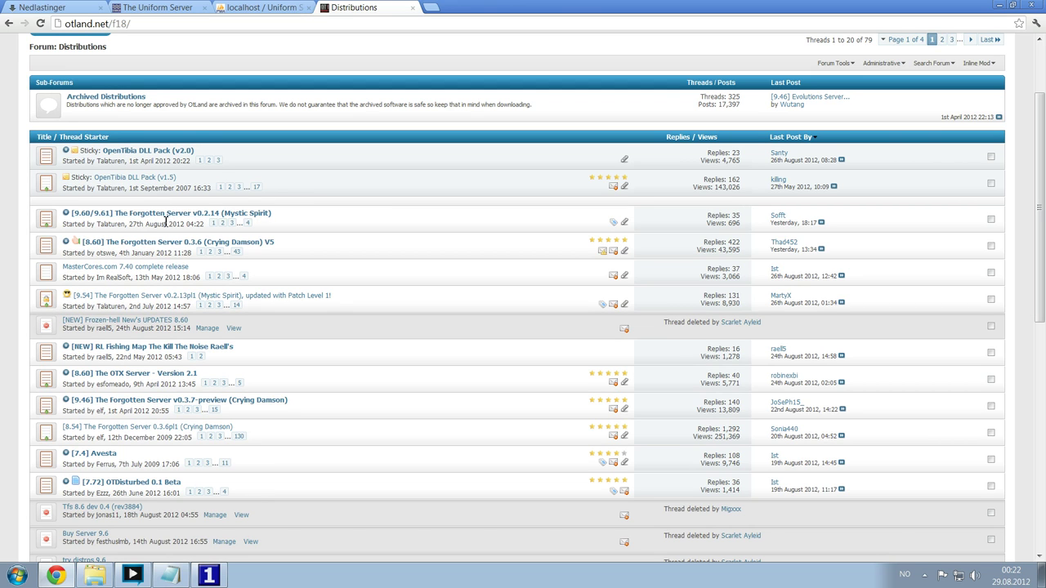
# - Open the '[9.60/9.61] The Forgotten Server v0.2.14 (Mystic Spirit)' thread and scroll to its Attached Files
pyautogui.click(153, 214)
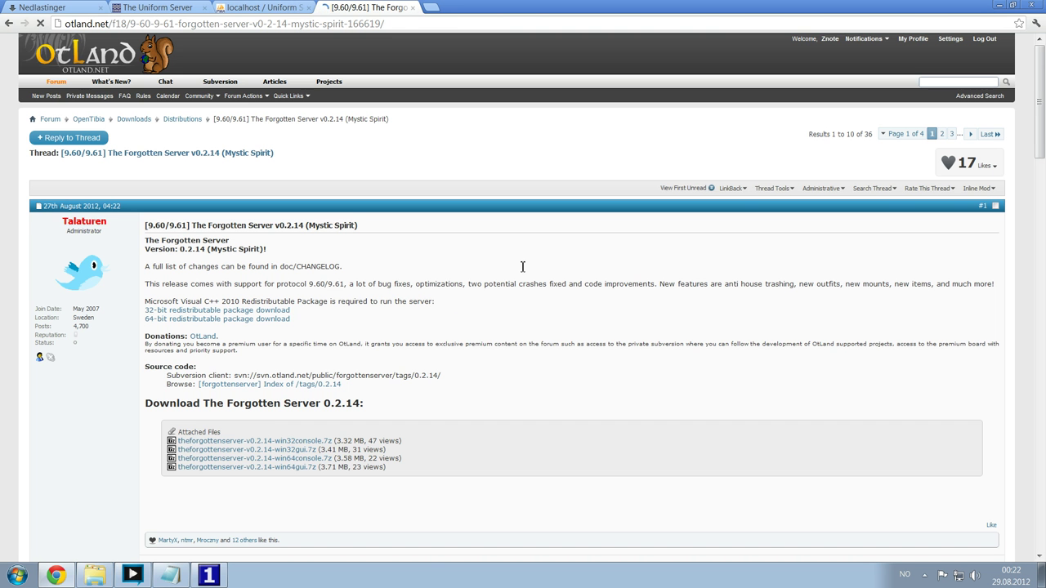
pyautogui.scroll(-2, 460, 259)
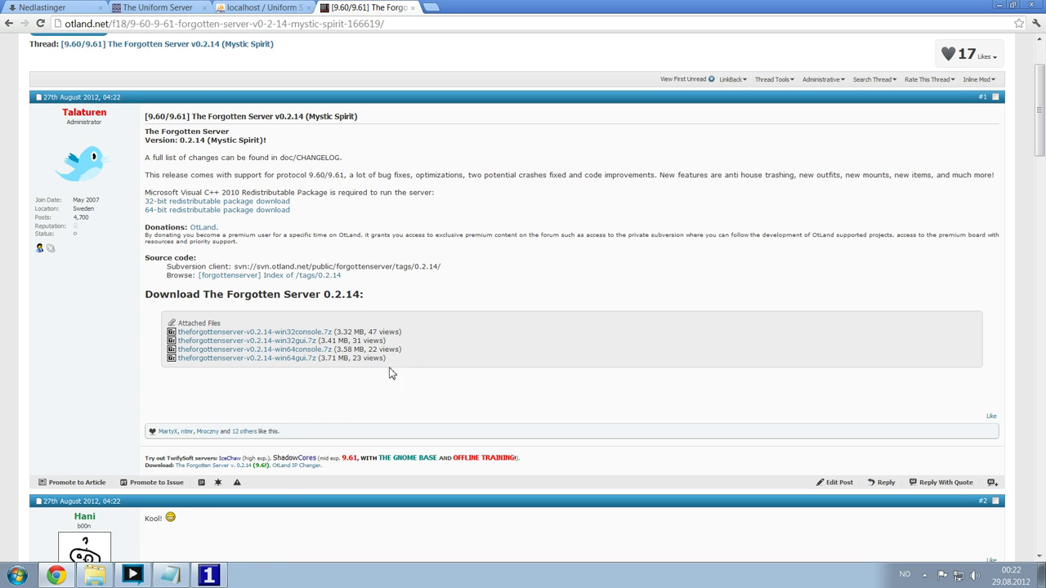
pyautogui.press('super')
pyautogui.write('cmd')
pyautogui.press('Return')
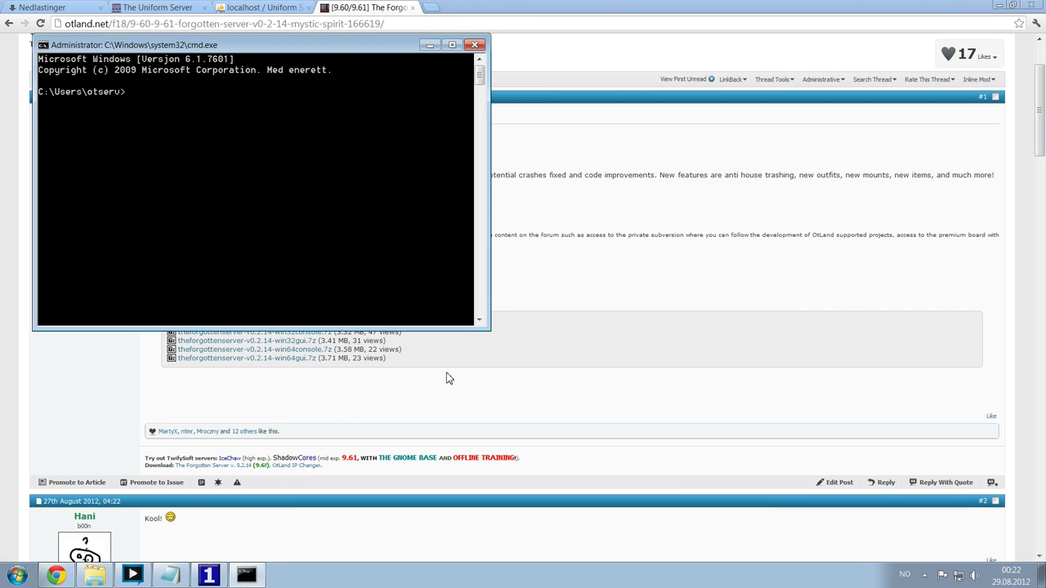
pyautogui.moveTo(489, 329); pyautogui.dragTo(406, 237)
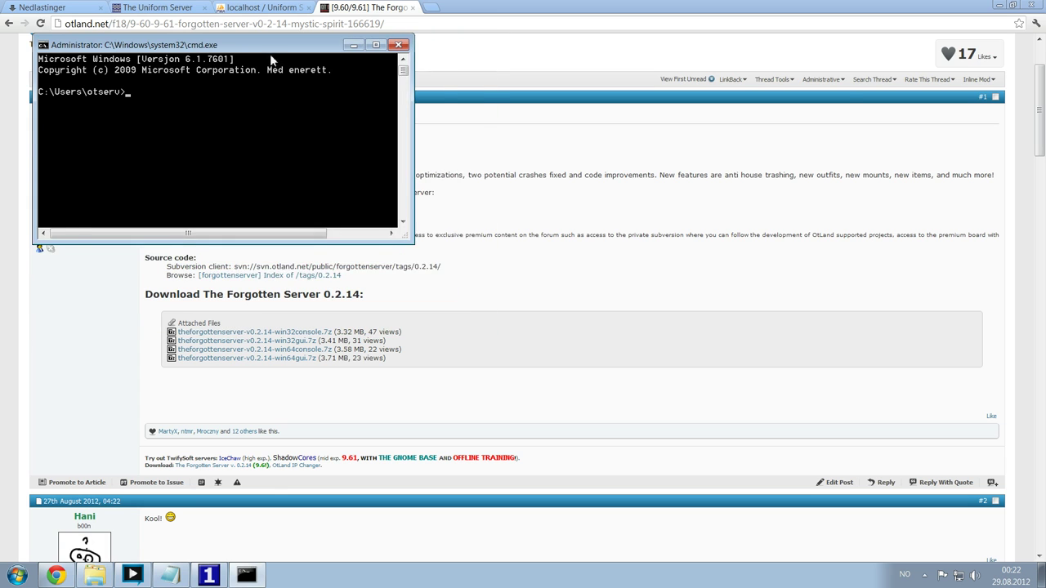
pyautogui.moveTo(253, 46); pyautogui.dragTo(702, 96)
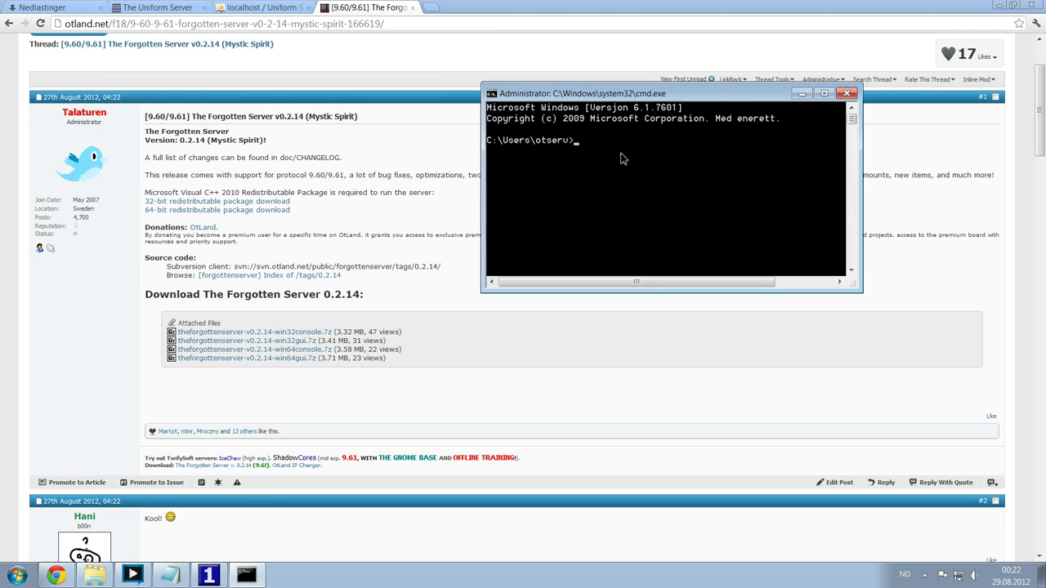
pyautogui.click(849, 94)
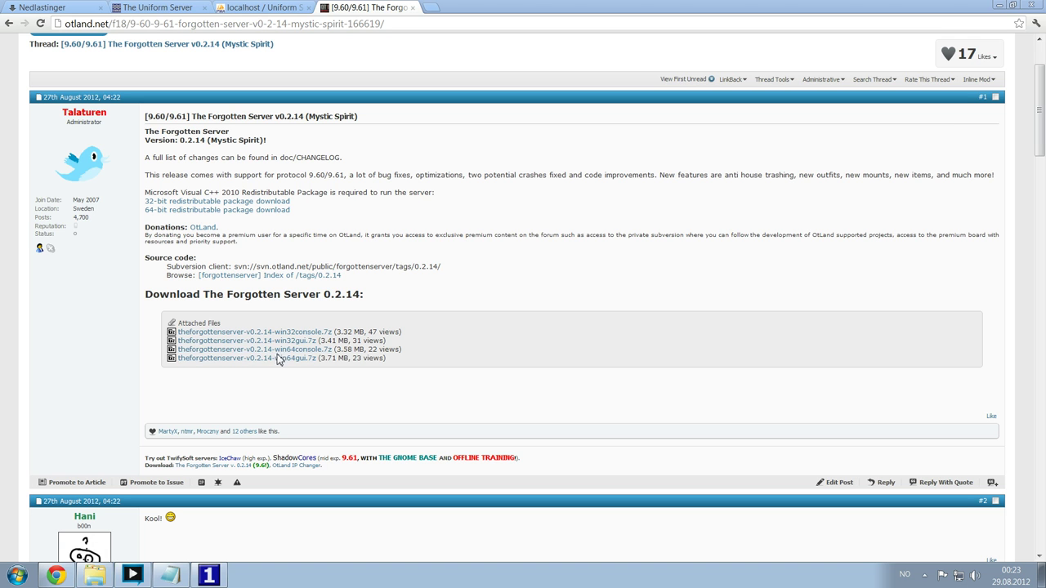
pyautogui.click(17, 576)
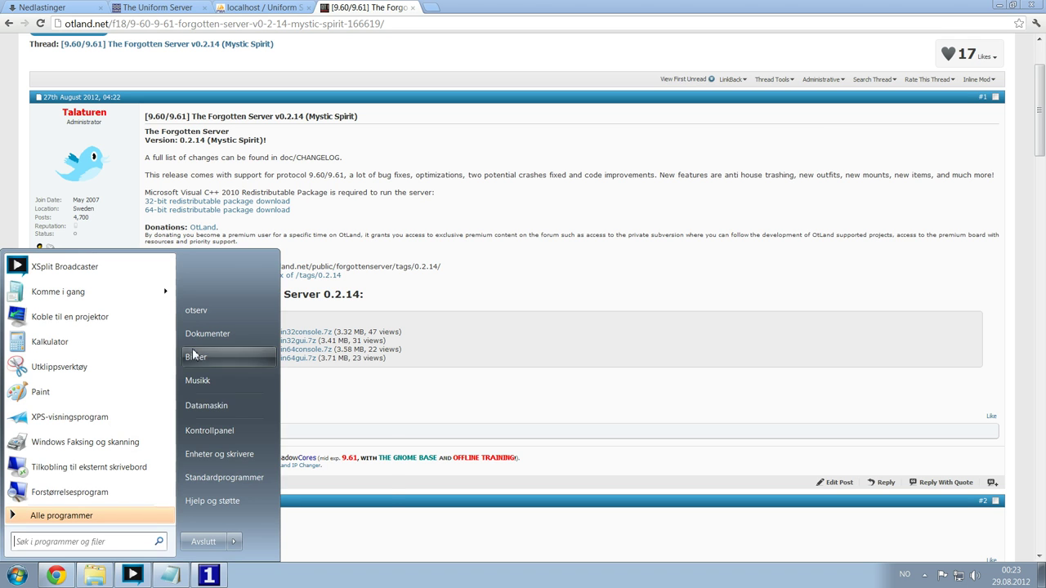
pyautogui.rightClick(243, 406)
pyautogui.click(314, 526)
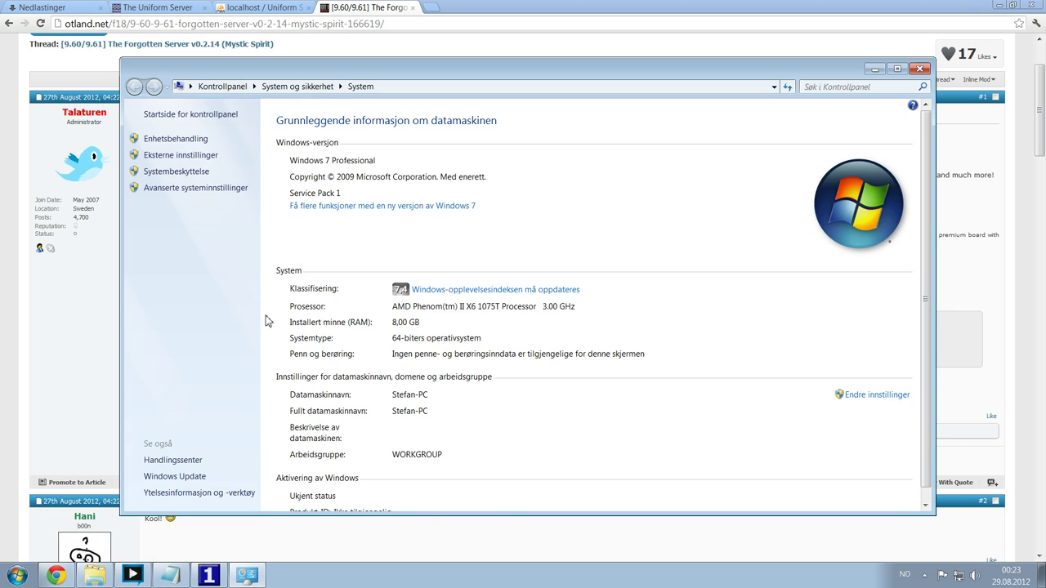
pyautogui.scroll(-1, 602, 196)
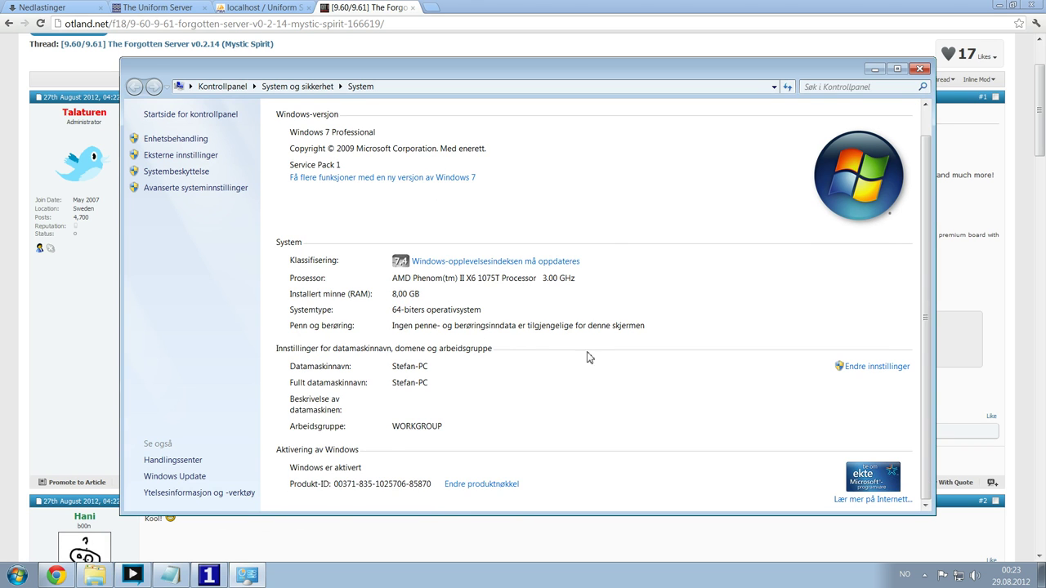
pyautogui.scroll(1, 590, 355)
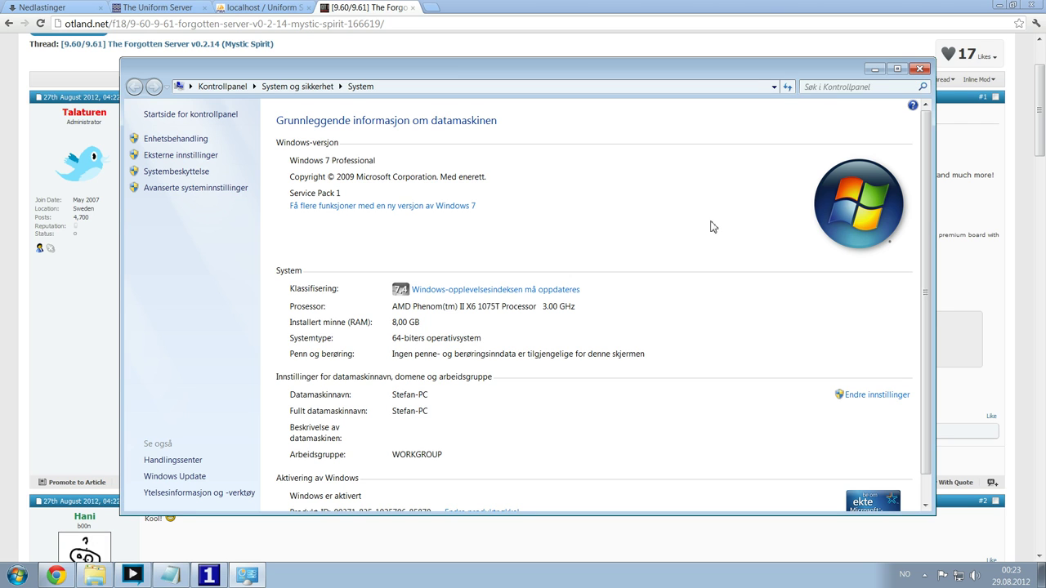
pyautogui.scroll(-2, 616, 280)
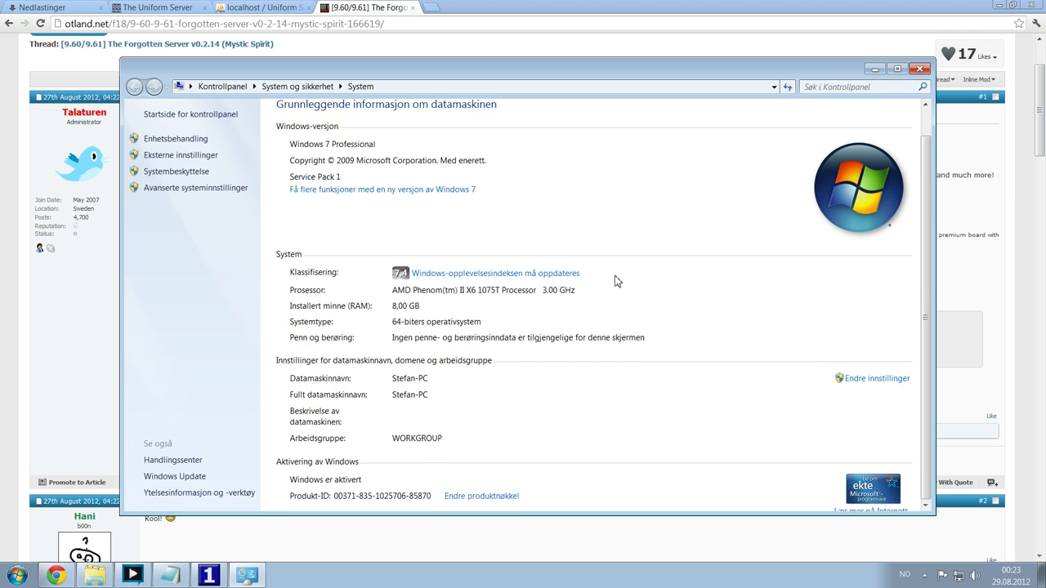
# - Download theforgottenserver-v0.2.14-win64gui.7z and check its progress in Chrome's downloads list
pyautogui.click(921, 69)
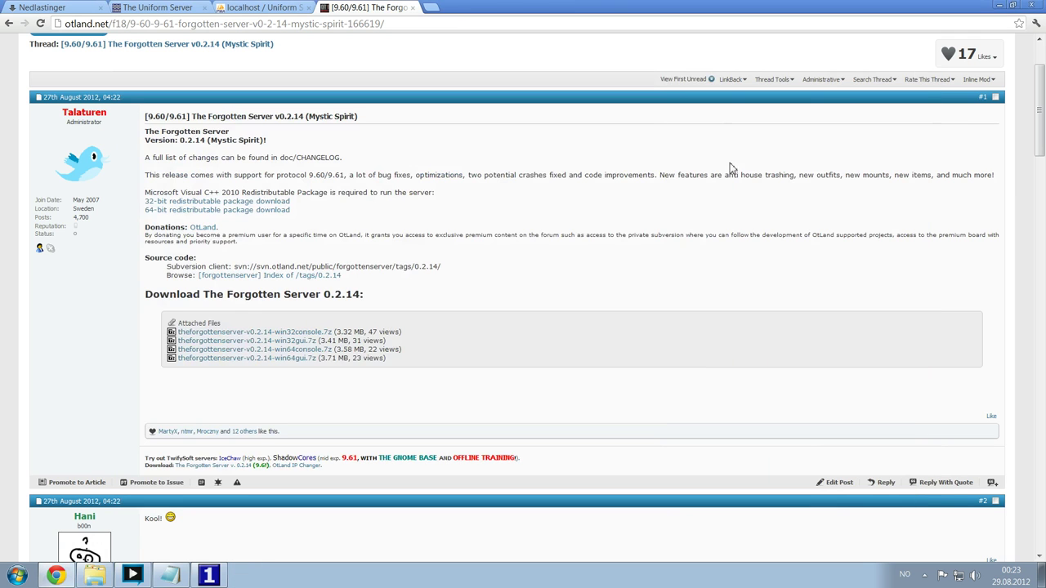
pyautogui.click(278, 359)
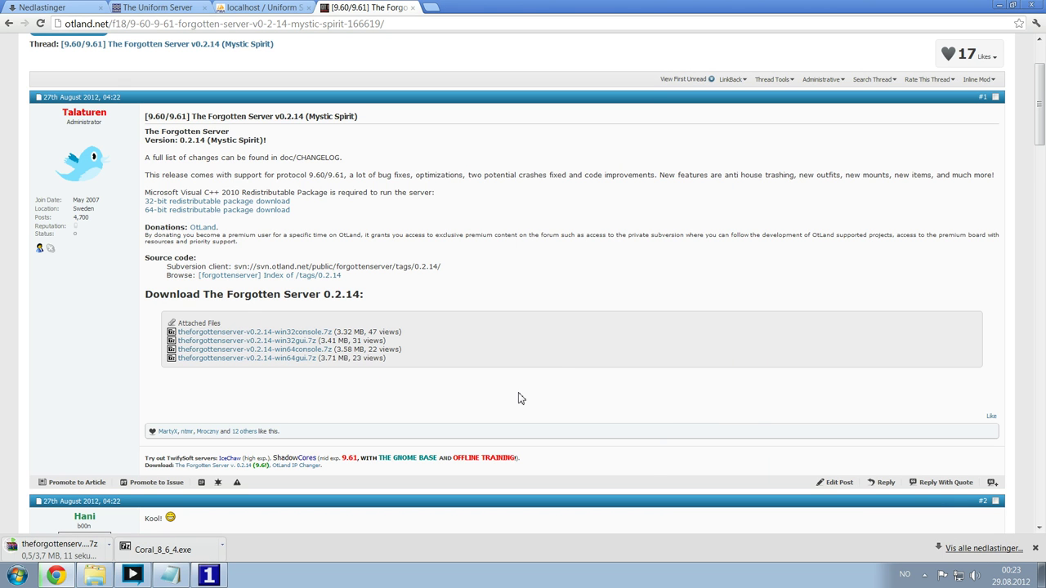
pyautogui.scroll(-4, 518, 399)
pyautogui.scroll(6, 518, 343)
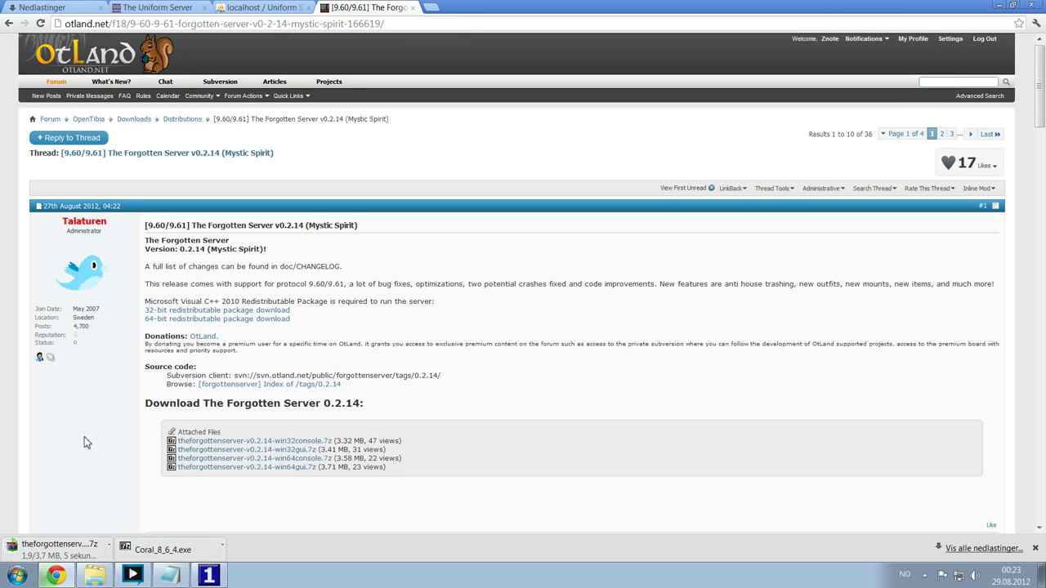
pyautogui.scroll(-1, 126, 427)
pyautogui.scroll(1, 127, 428)
pyautogui.hotkey('ctrl', 'j')
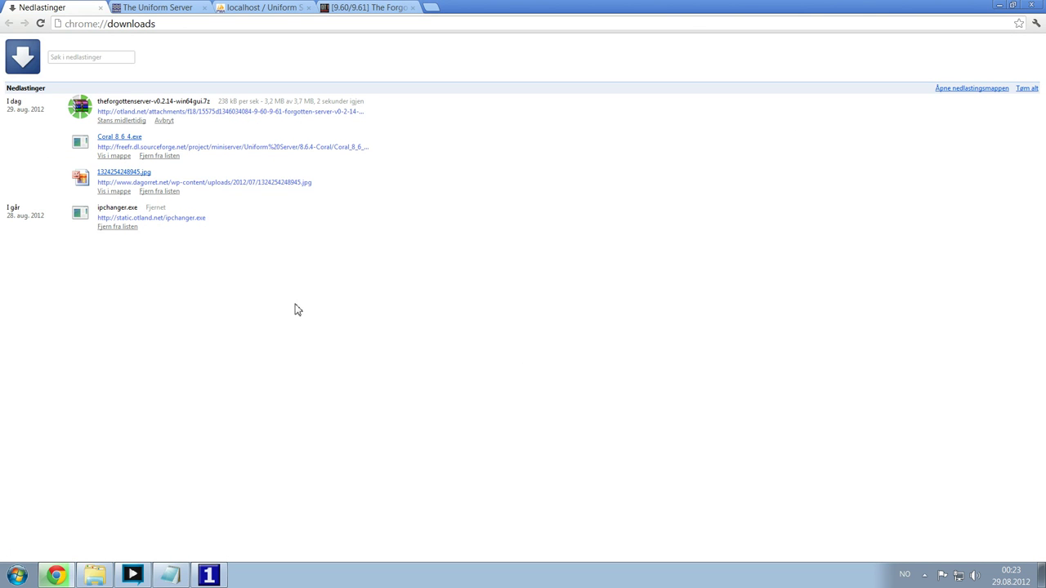
# - Create a videotutorial folder at the root of C: and open the downloaded win64gui.7z archive
pyautogui.click(97, 578)
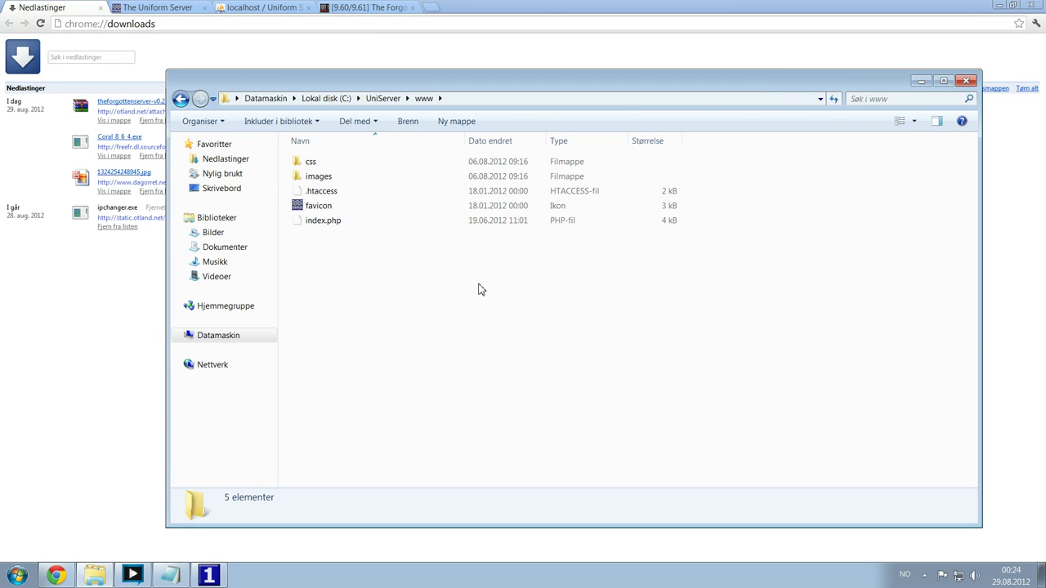
pyautogui.click(386, 98)
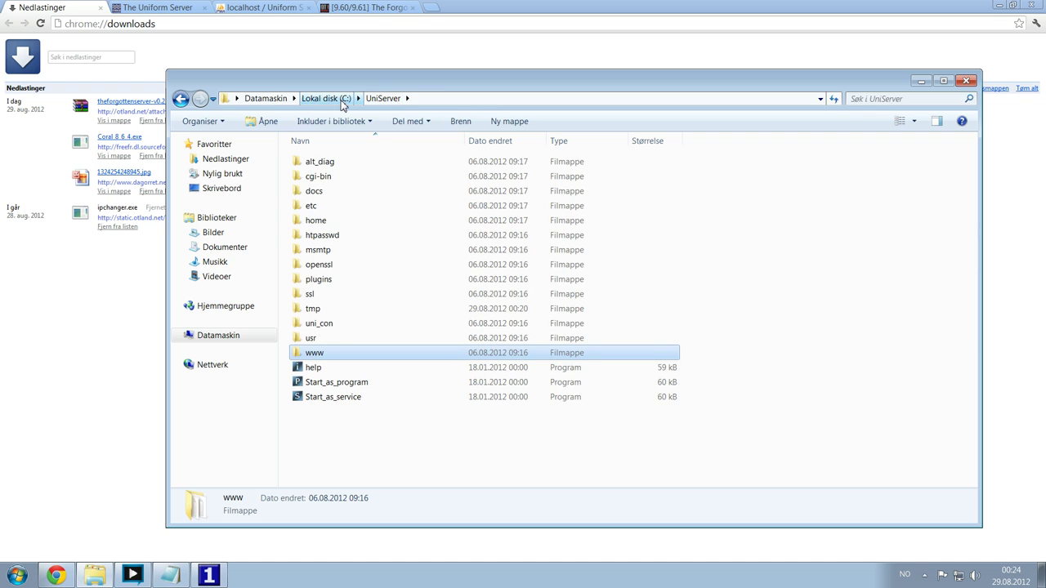
pyautogui.click(340, 100)
pyautogui.rightClick(759, 308)
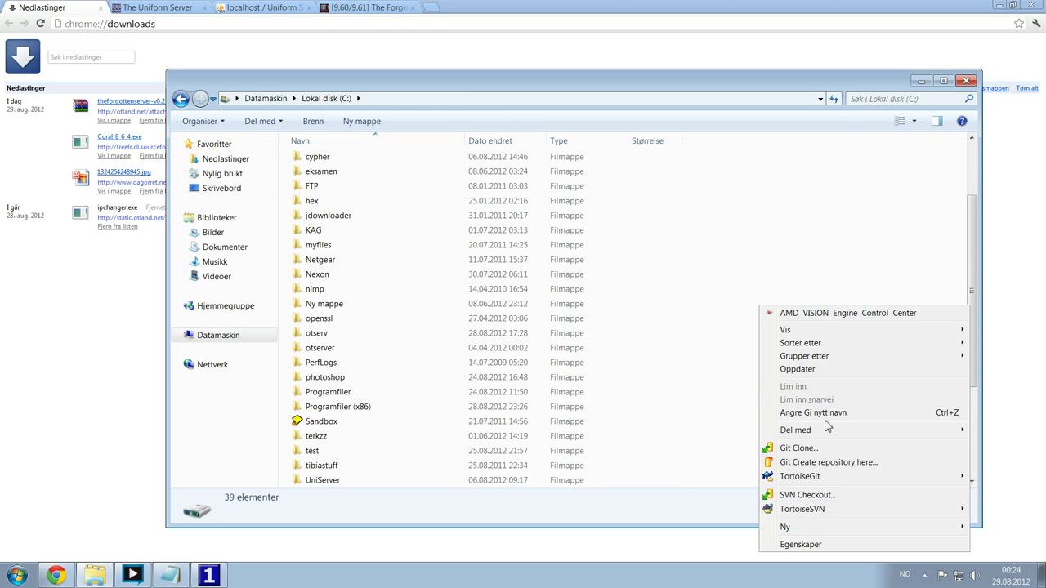
pyautogui.moveTo(806, 533)
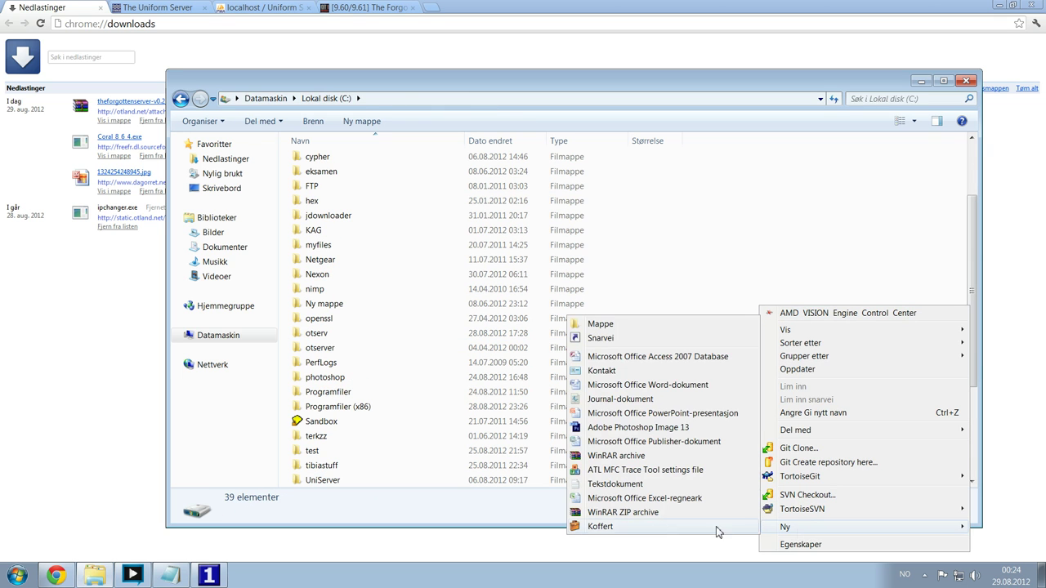
pyautogui.click(617, 326)
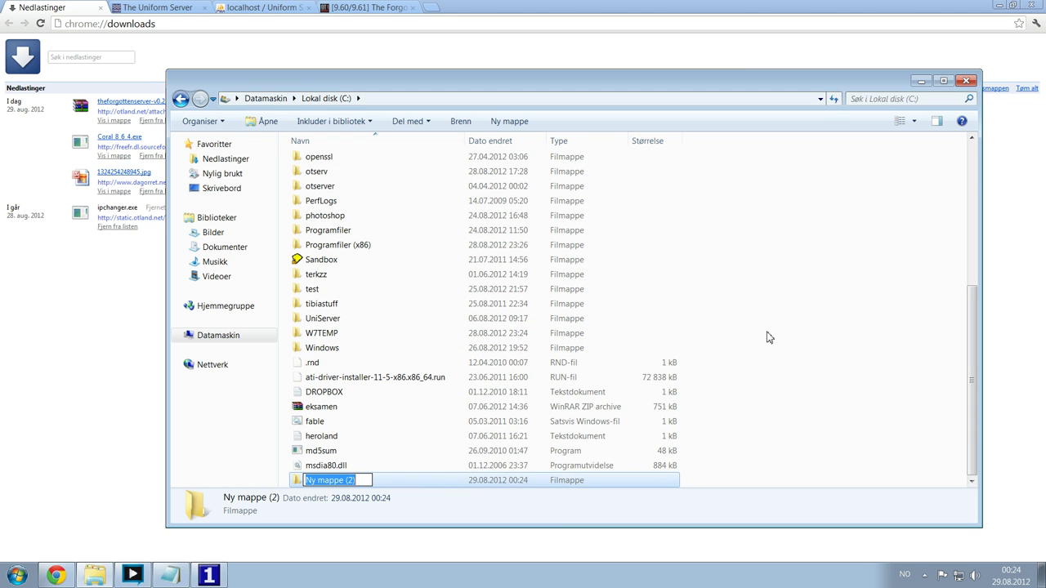
pyautogui.write('videotutorial')
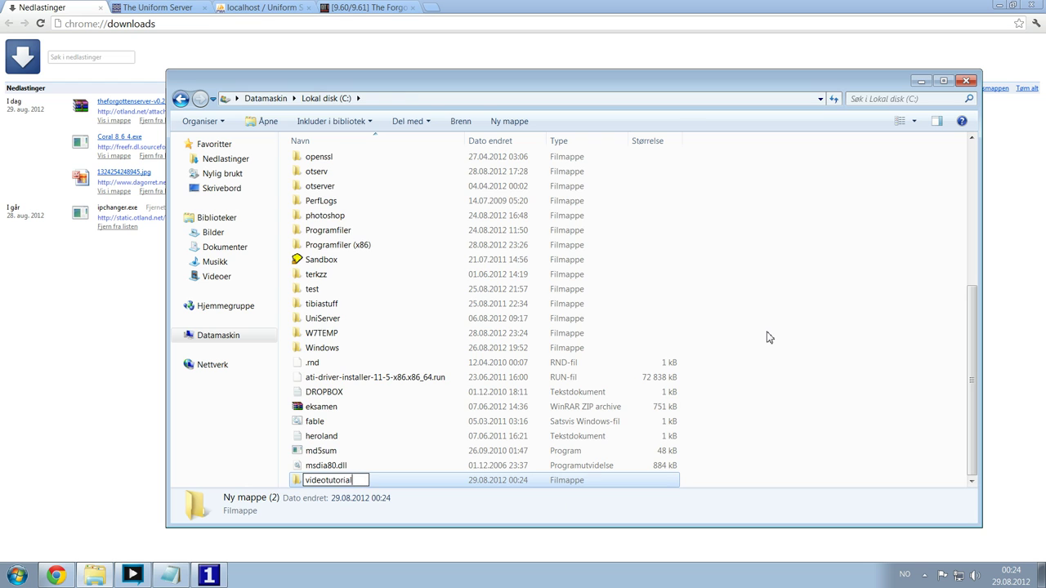
pyautogui.press('Return')
pyautogui.press('Return')
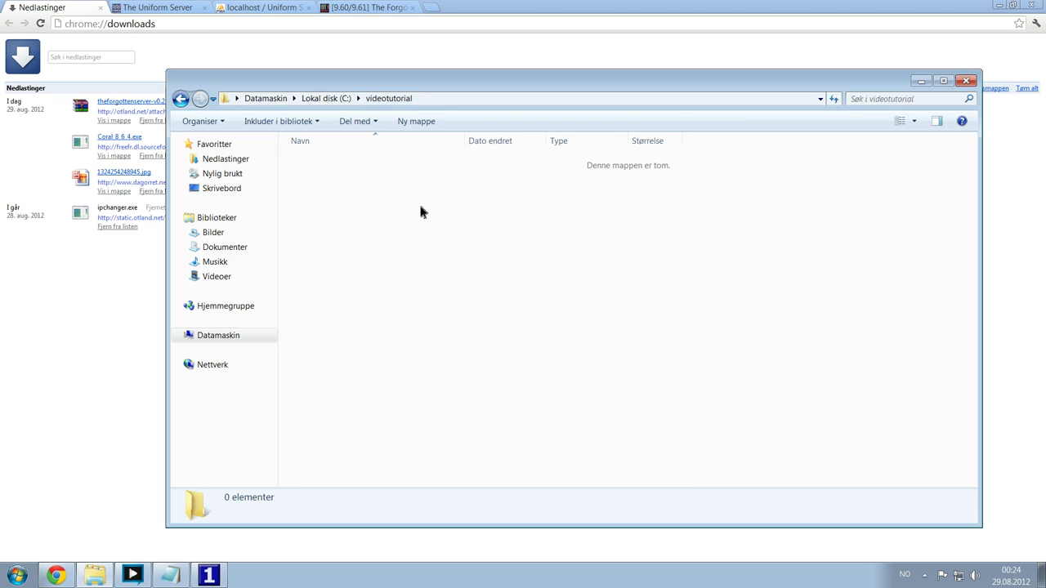
pyautogui.click(131, 101)
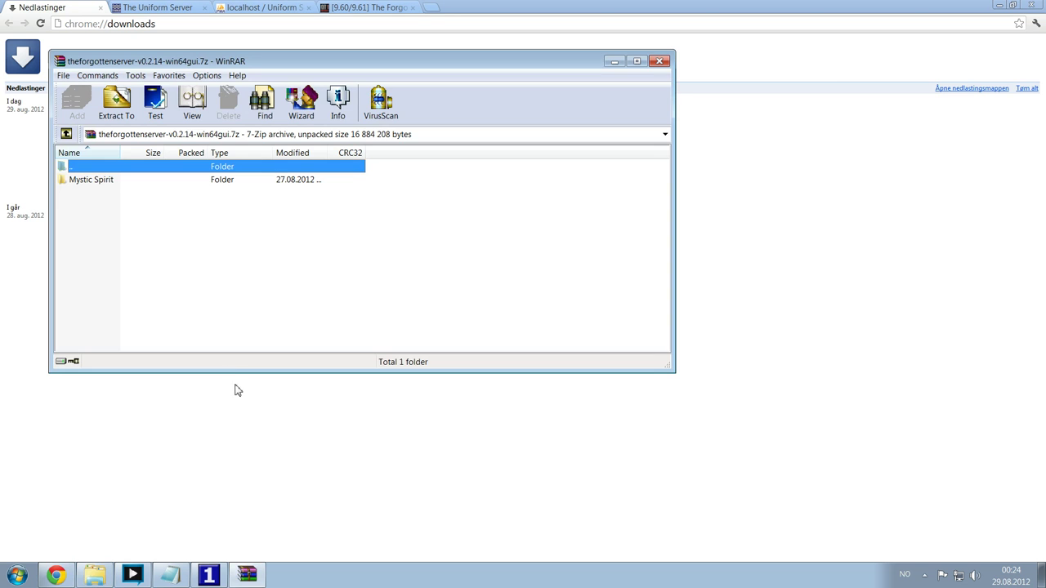
# - Copy all entries of the archive's Mystic Spirit folder into C:\videotutorial
pyautogui.click(105, 575)
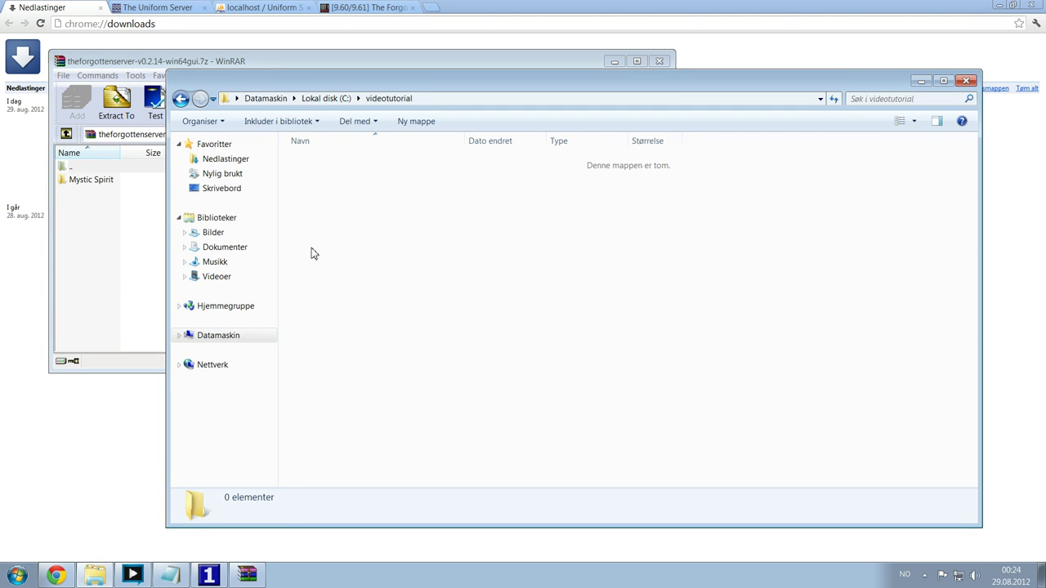
pyautogui.doubleClick(88, 181)
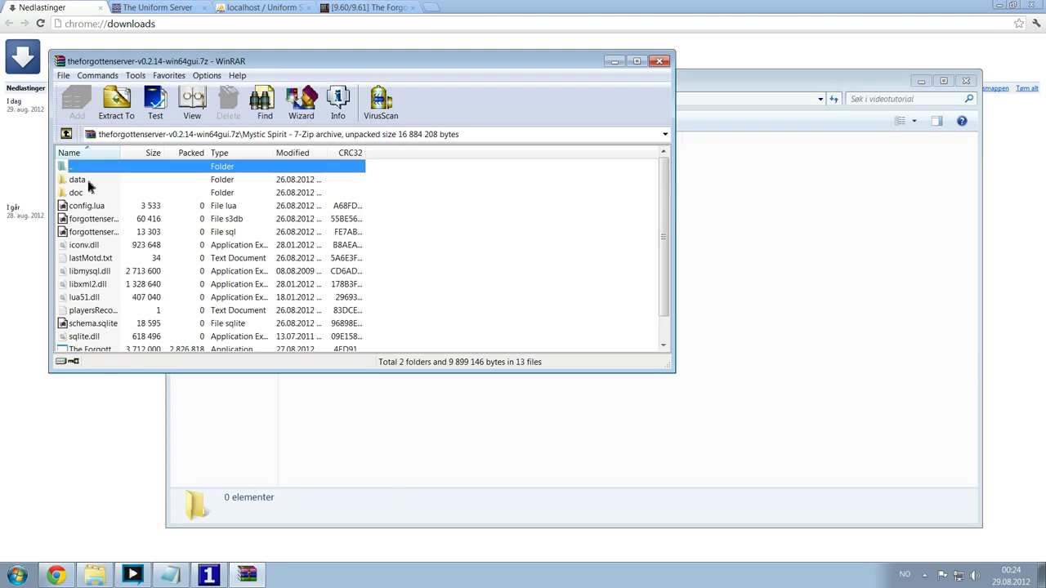
pyautogui.click(761, 321)
pyautogui.click(161, 232)
pyautogui.hotkey('ctrl', 'a')
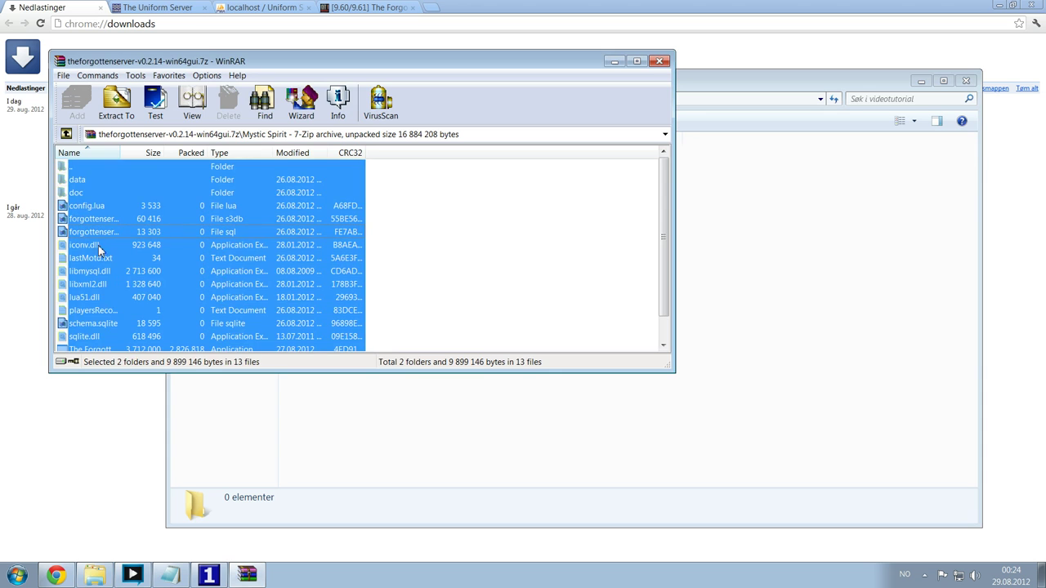
pyautogui.click(764, 293)
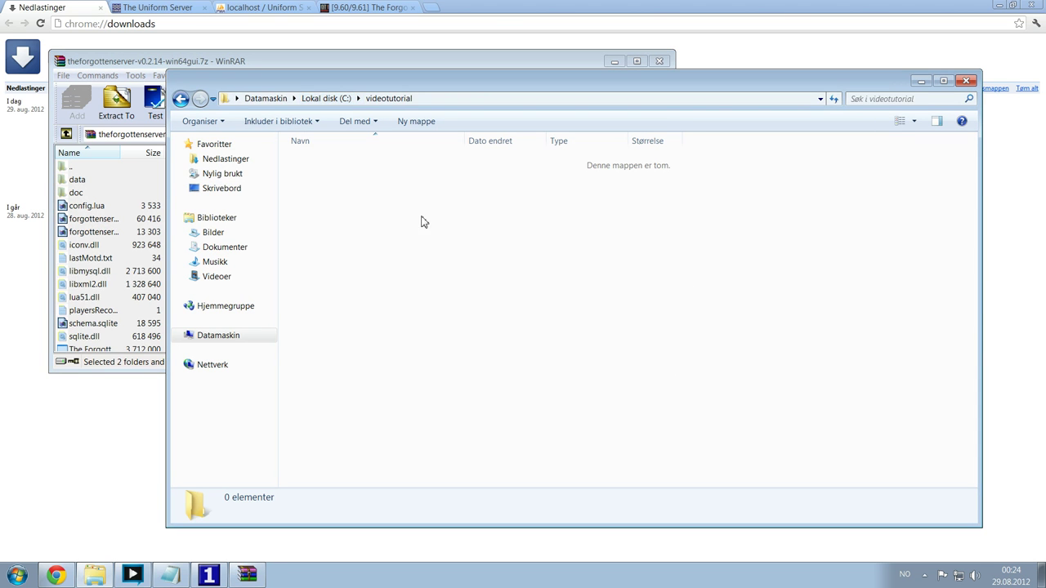
pyautogui.click(135, 219)
pyautogui.click(227, 273)
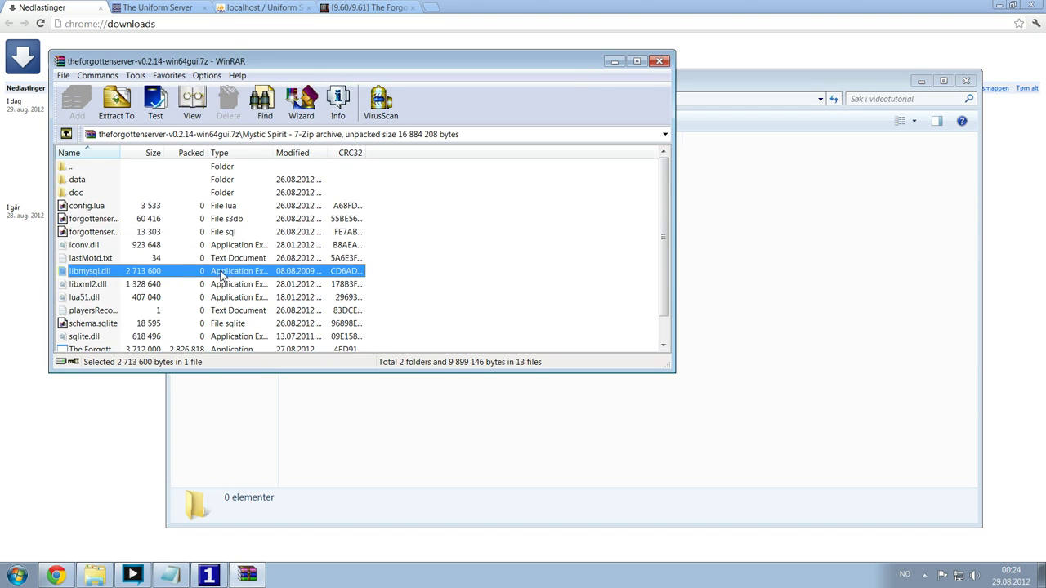
pyautogui.hotkey('ctrl', 'a')
pyautogui.moveTo(153, 246); pyautogui.dragTo(814, 368)
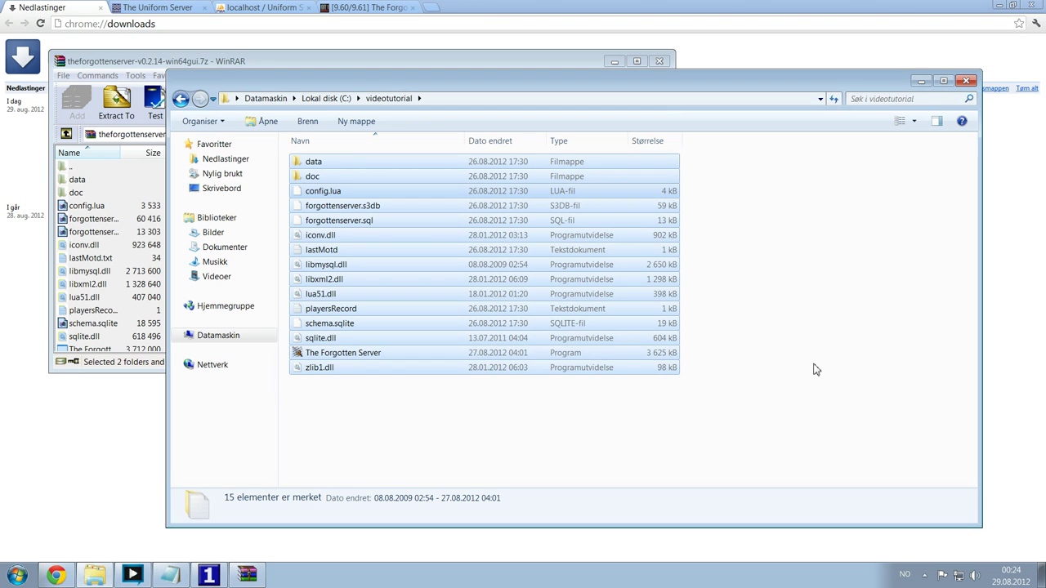
# - Close the WinRAR archive window
pyautogui.click(546, 56)
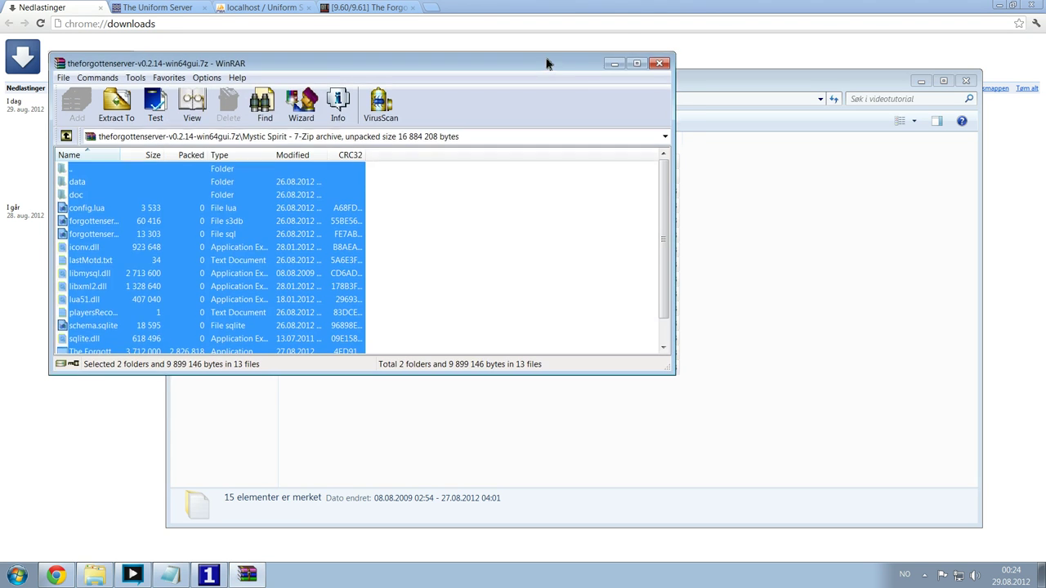
pyautogui.moveTo(546, 63); pyautogui.dragTo(550, 108)
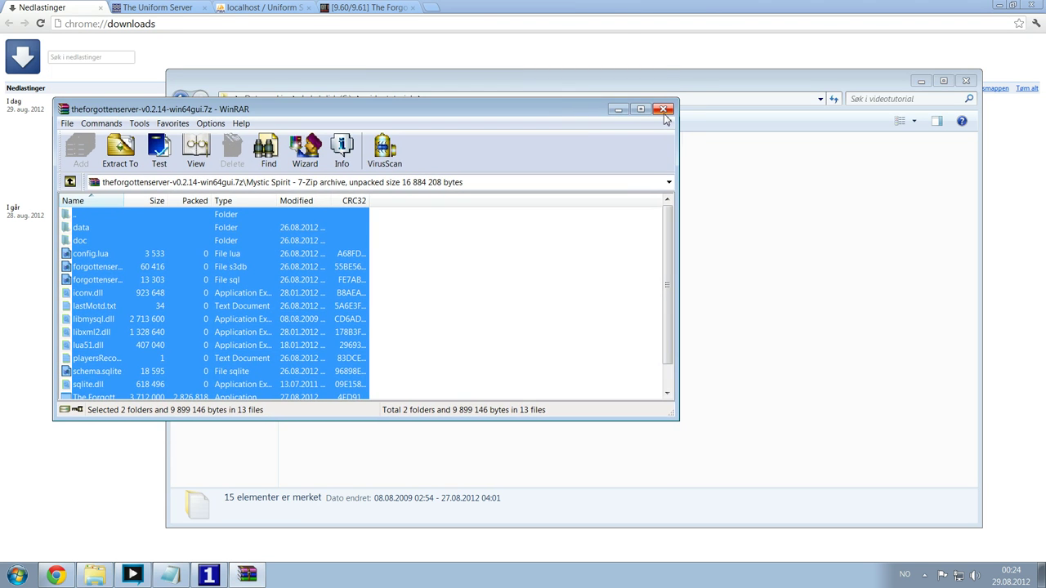
pyautogui.click(664, 109)
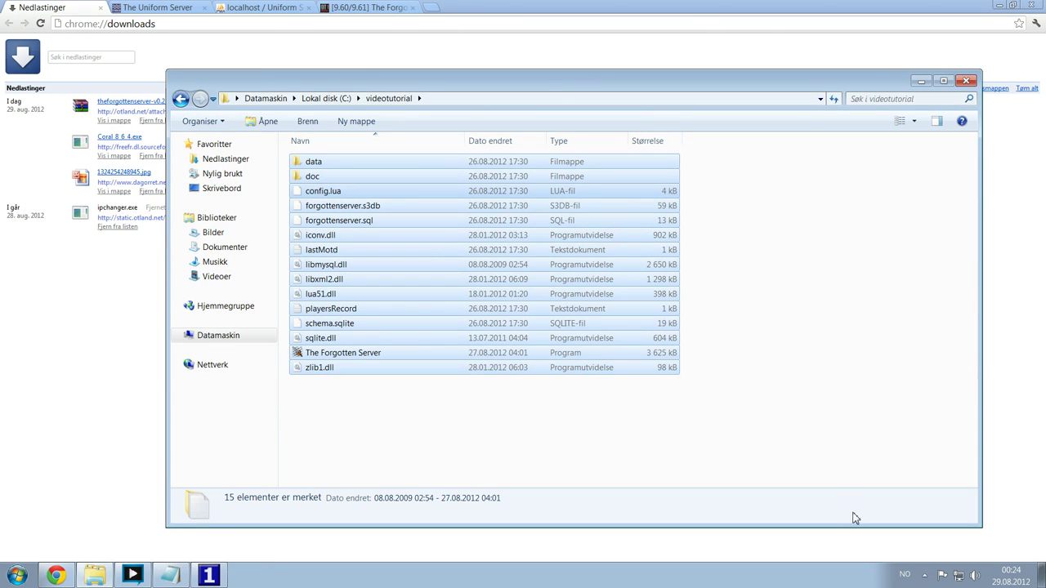
# - Launch The Forgotten Server.exe from the C:\videotutorial folder
pyautogui.click(999, 4)
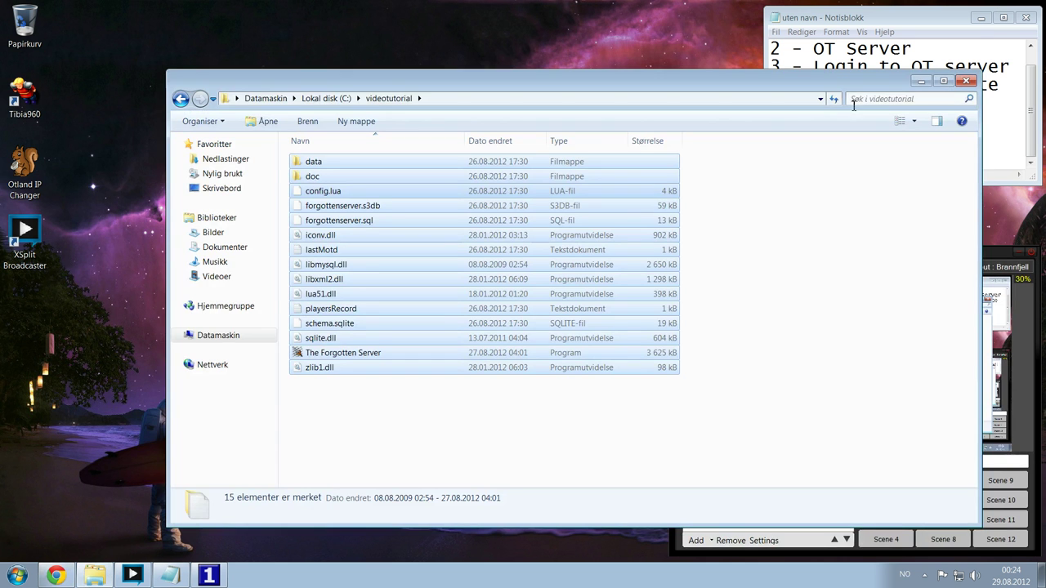
pyautogui.moveTo(783, 89); pyautogui.dragTo(757, 90)
pyautogui.click(329, 418)
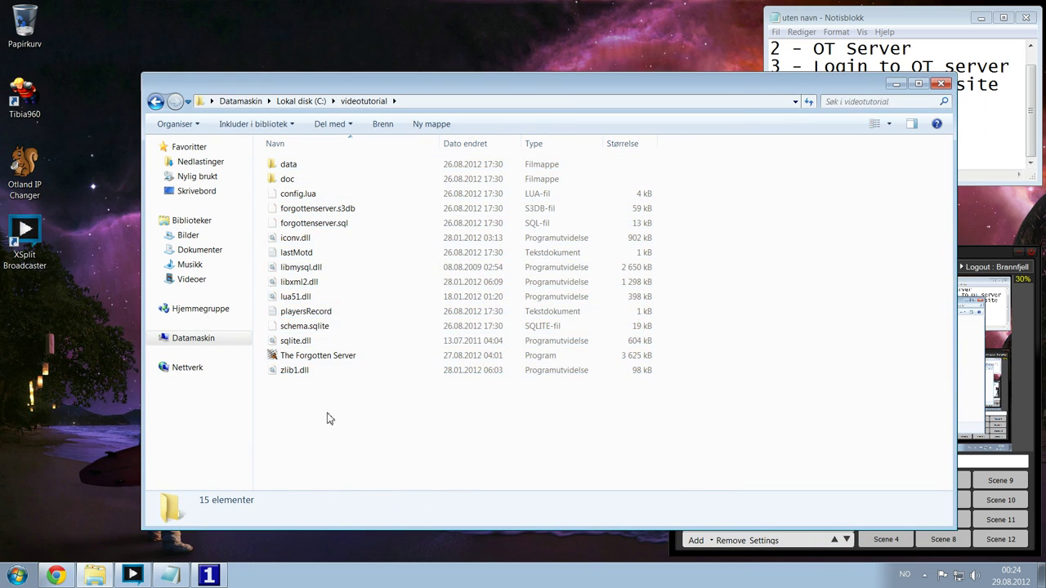
pyautogui.moveTo(327, 419); pyautogui.dragTo(230, 140)
pyautogui.click(311, 404)
pyautogui.doubleClick(315, 355)
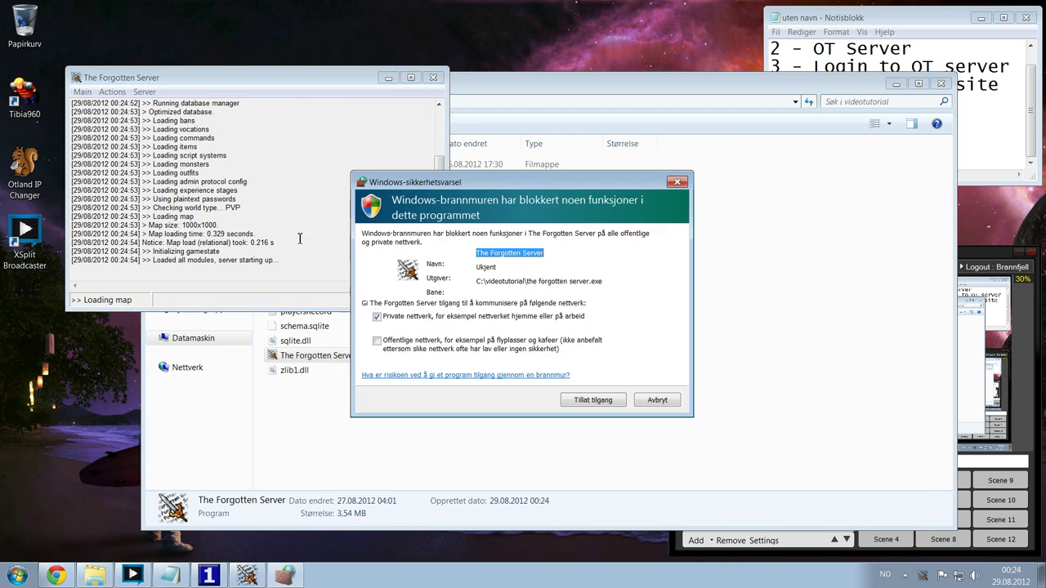
# - Grant the server firewall access on private and public networks and enlarge its console
pyautogui.click(407, 344)
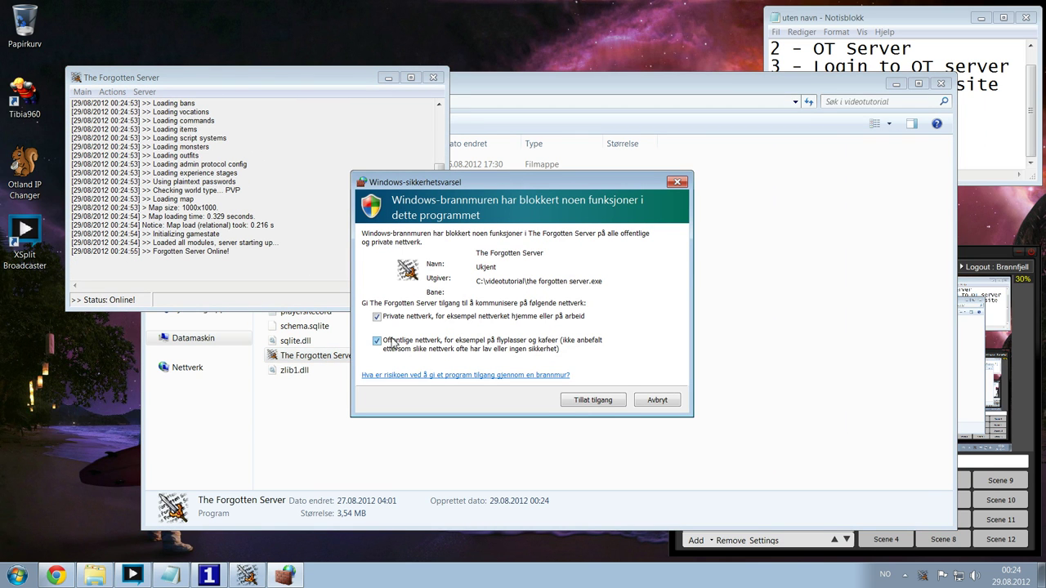
pyautogui.click(593, 399)
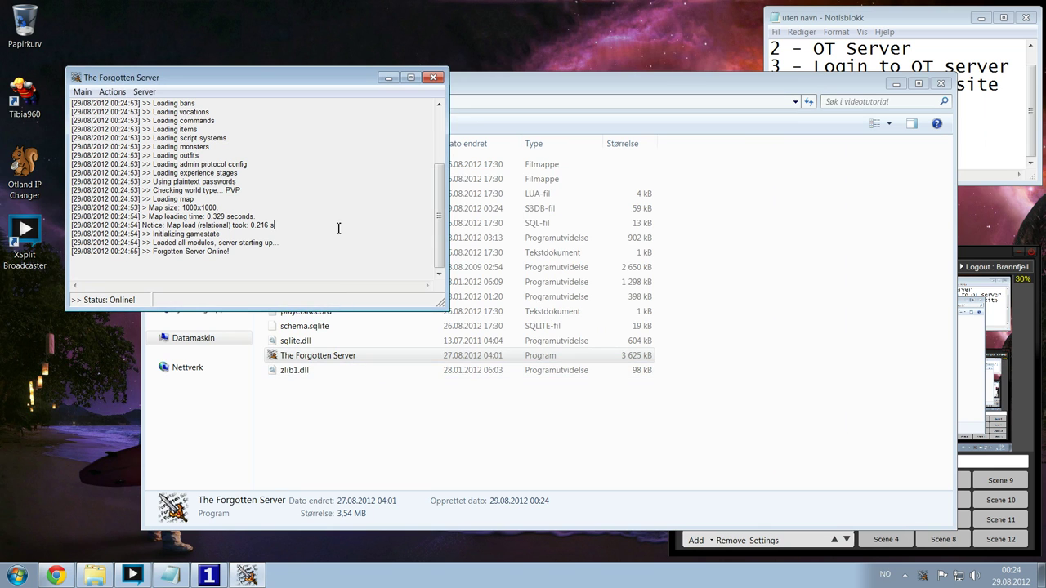
pyautogui.scroll(5, 247, 221)
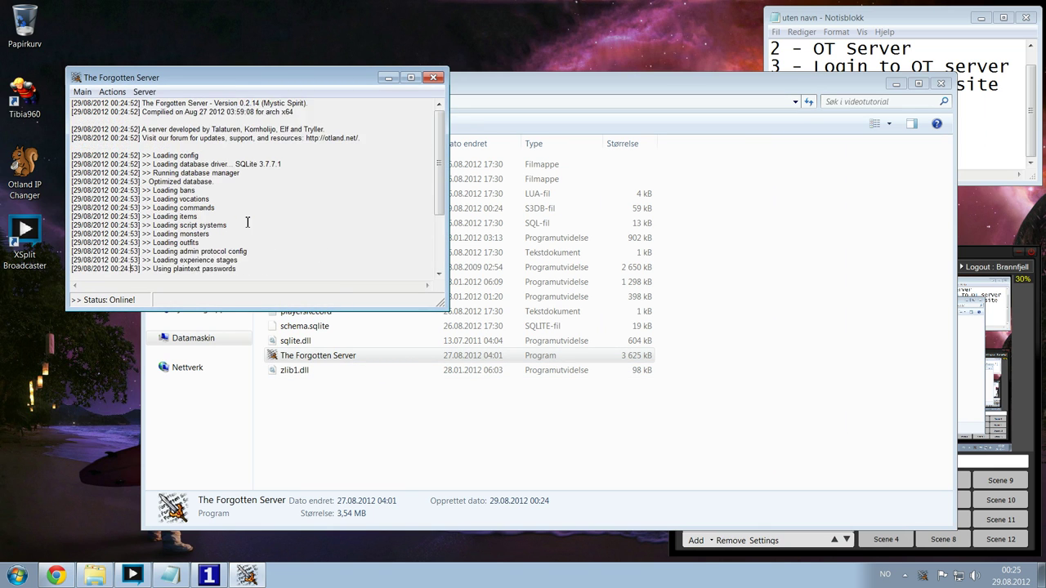
pyautogui.scroll(-5, 249, 221)
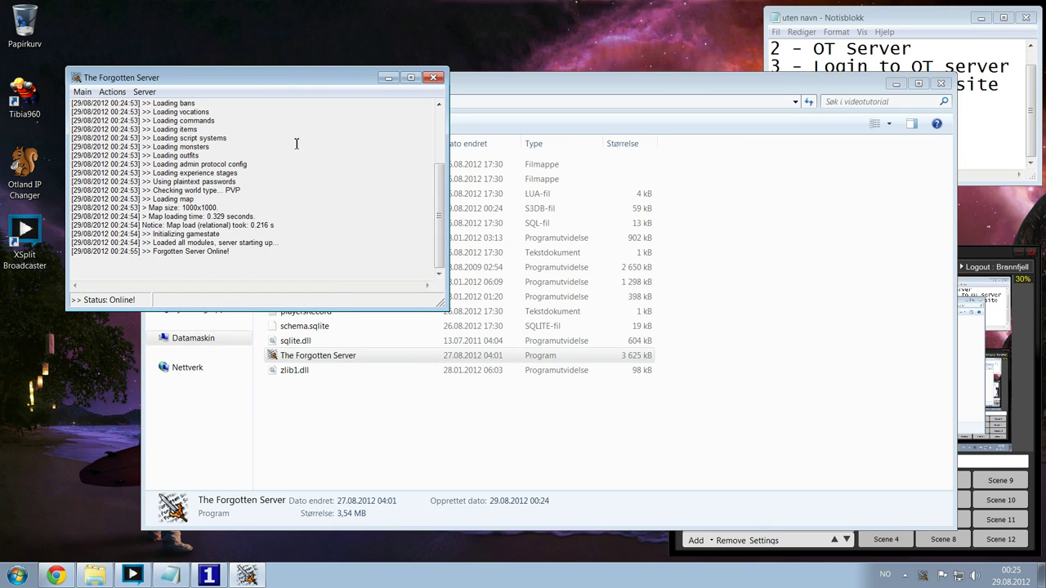
pyautogui.moveTo(294, 80); pyautogui.dragTo(343, 42)
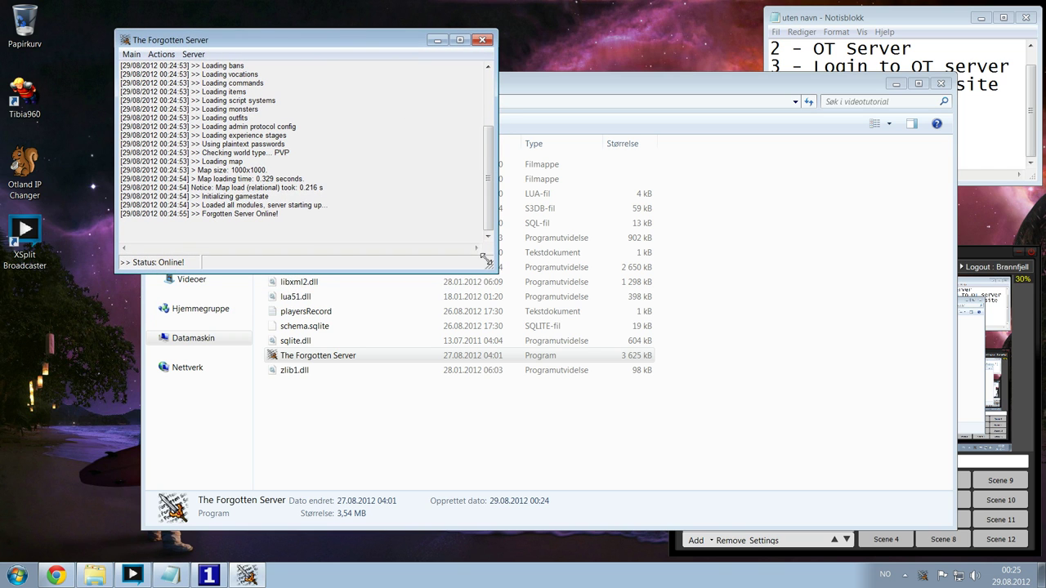
pyautogui.moveTo(474, 274); pyautogui.dragTo(449, 390)
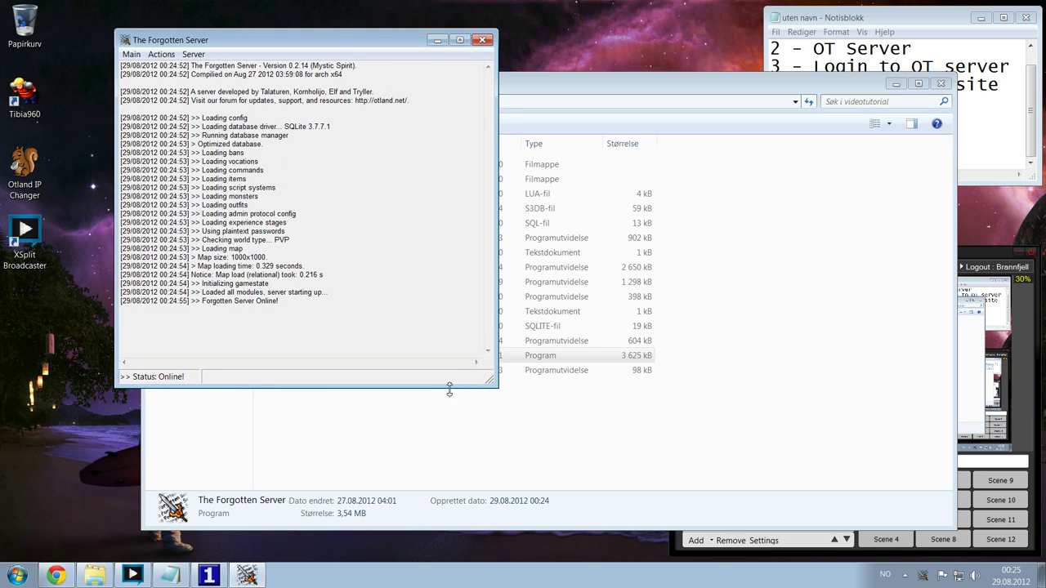
pyautogui.click(161, 54)
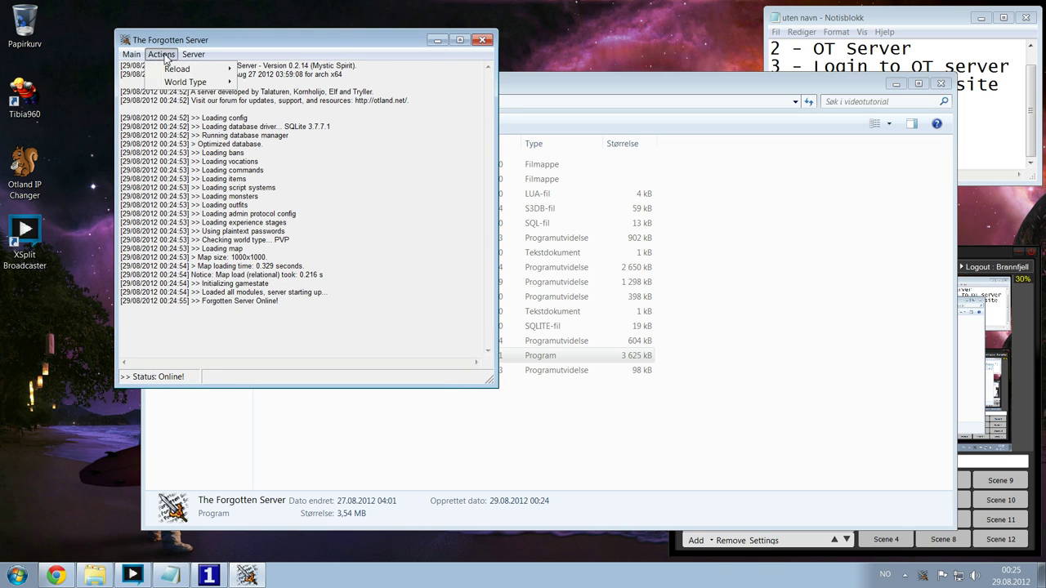
# - Broadcast the message 'test' to all players
pyautogui.moveTo(136, 57)
pyautogui.moveTo(193, 55)
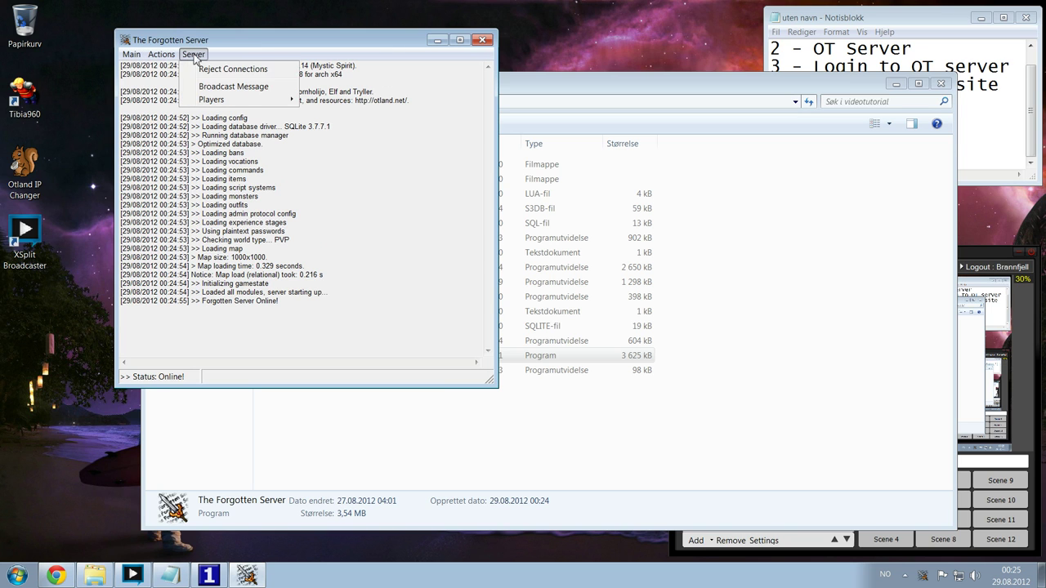
pyautogui.click(233, 86)
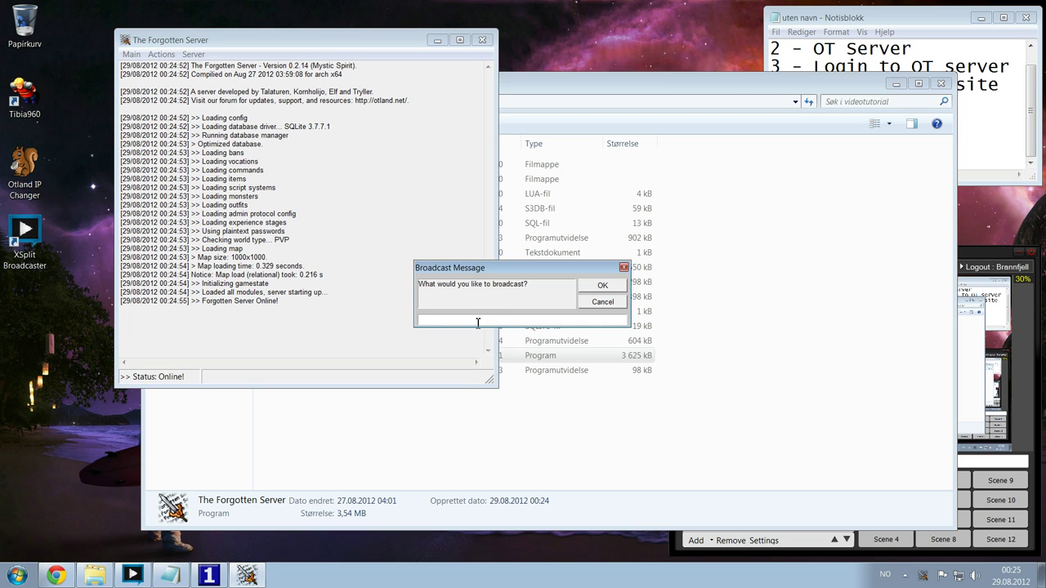
pyautogui.write('test')
pyautogui.press('Return')
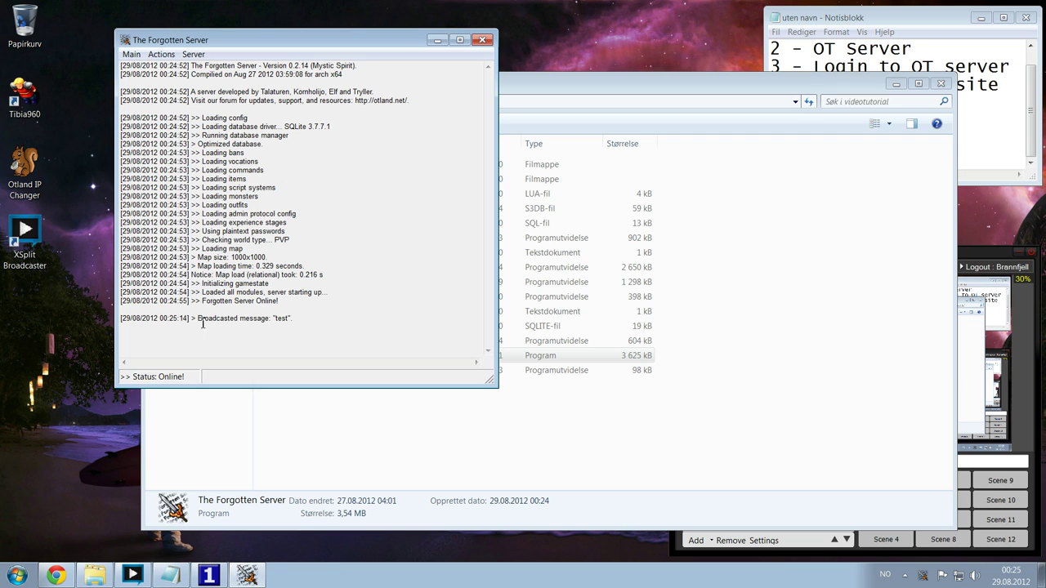
pyautogui.moveTo(189, 320); pyautogui.dragTo(345, 322)
pyautogui.click(387, 327)
# - Shut down the server, confirming with Ja, and select config.lua in videotutorial
pyautogui.click(130, 54)
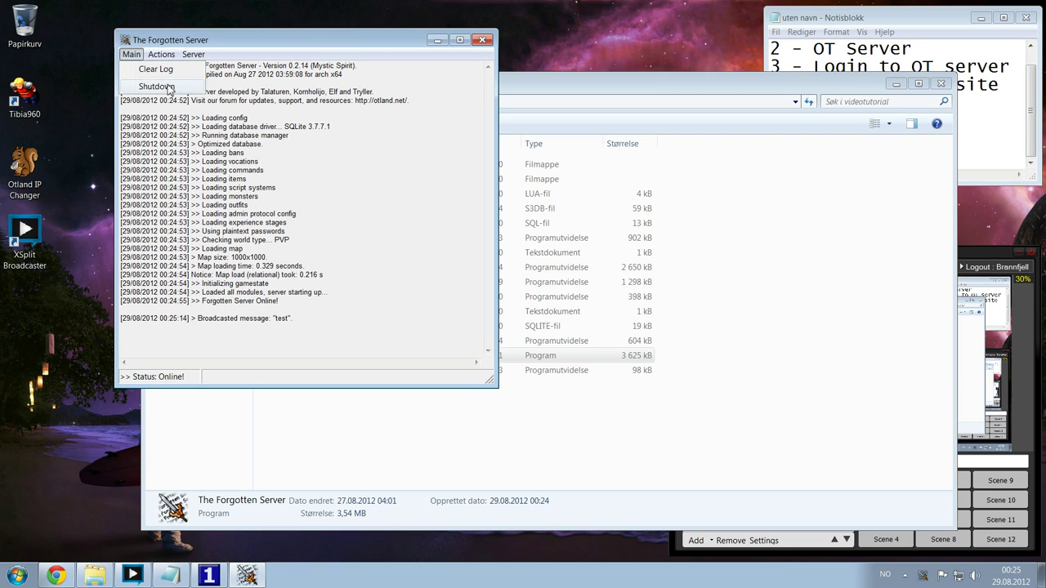
pyautogui.click(171, 90)
pyautogui.click(538, 328)
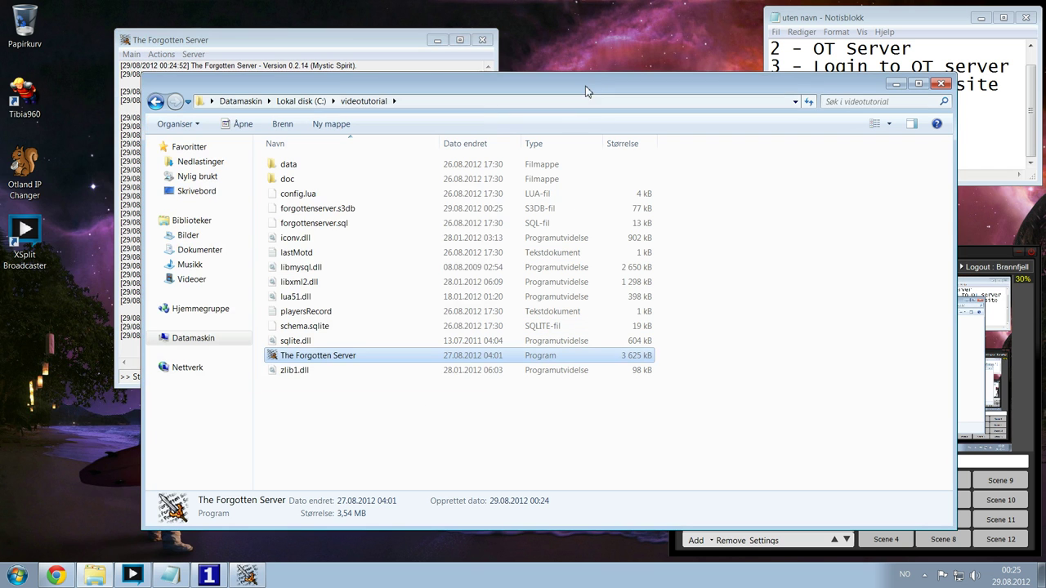
pyautogui.click(589, 93)
pyautogui.click(297, 194)
# - Open config.lua in Notepad++, cancel the plugin update prompt, and enlarge the editor
pyautogui.rightClick(291, 197)
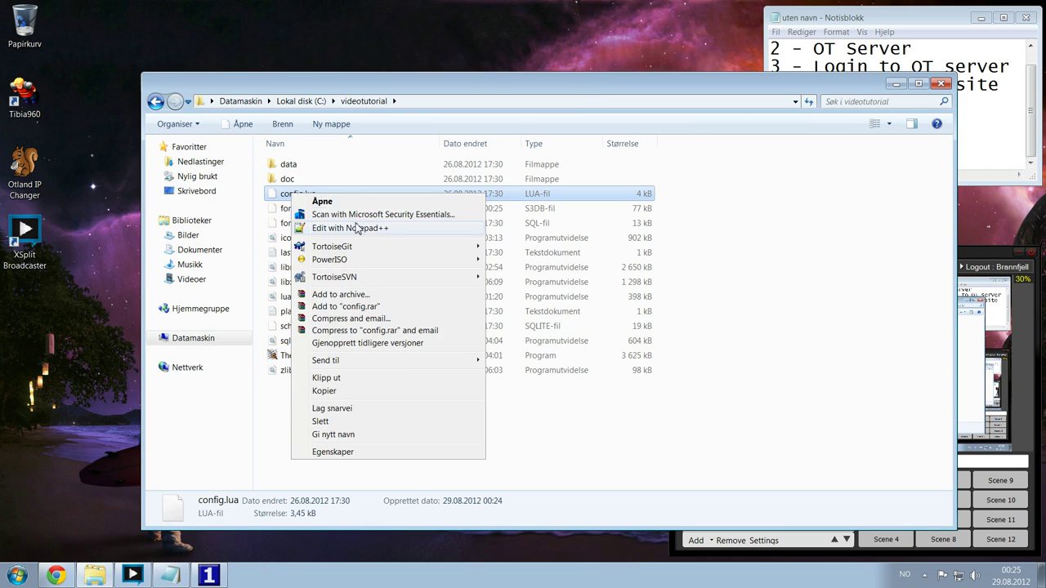
pyautogui.click(359, 228)
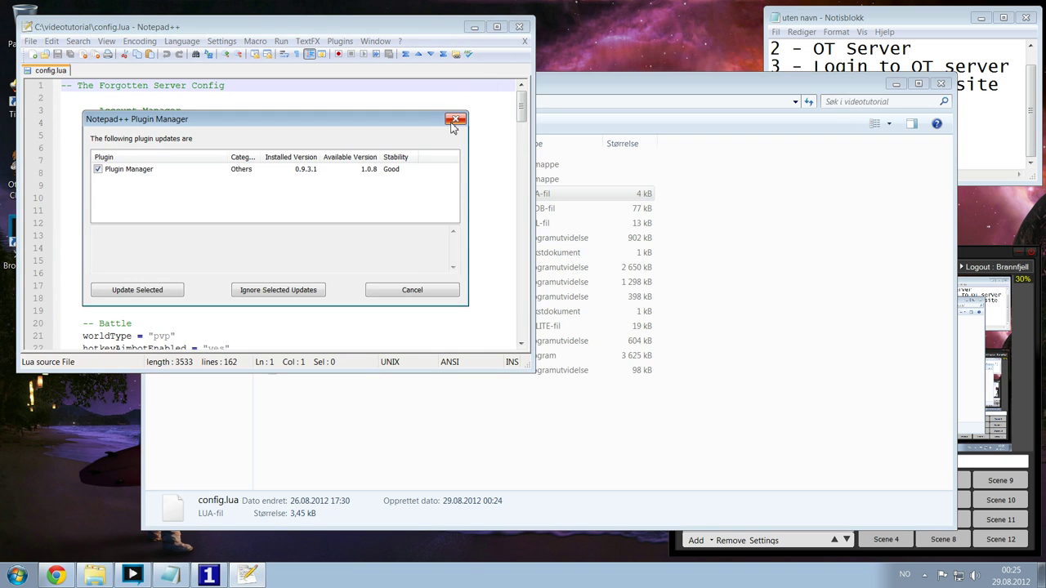
pyautogui.click(402, 293)
pyautogui.click(355, 161)
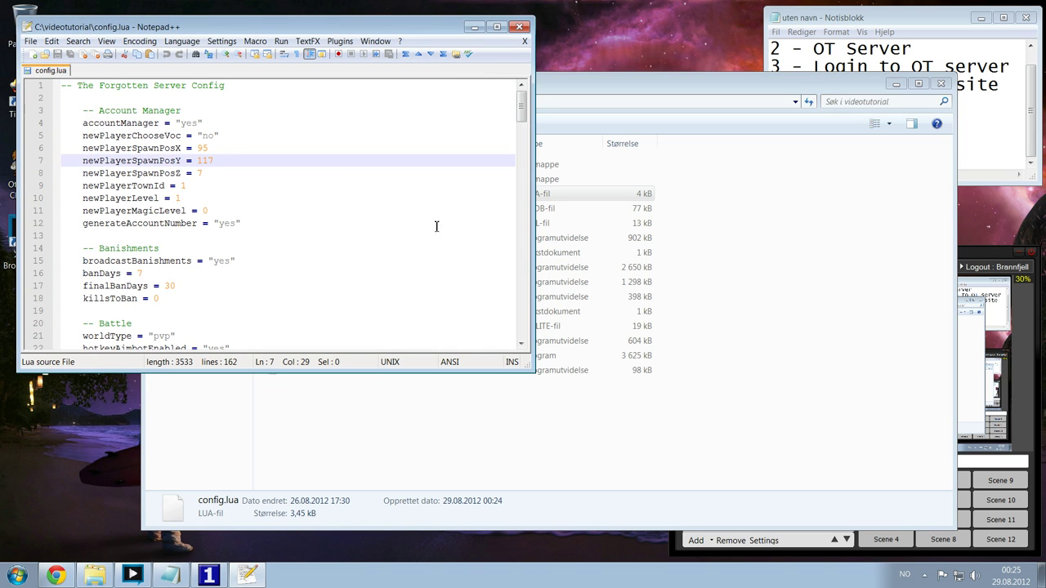
pyautogui.moveTo(533, 373); pyautogui.dragTo(807, 511)
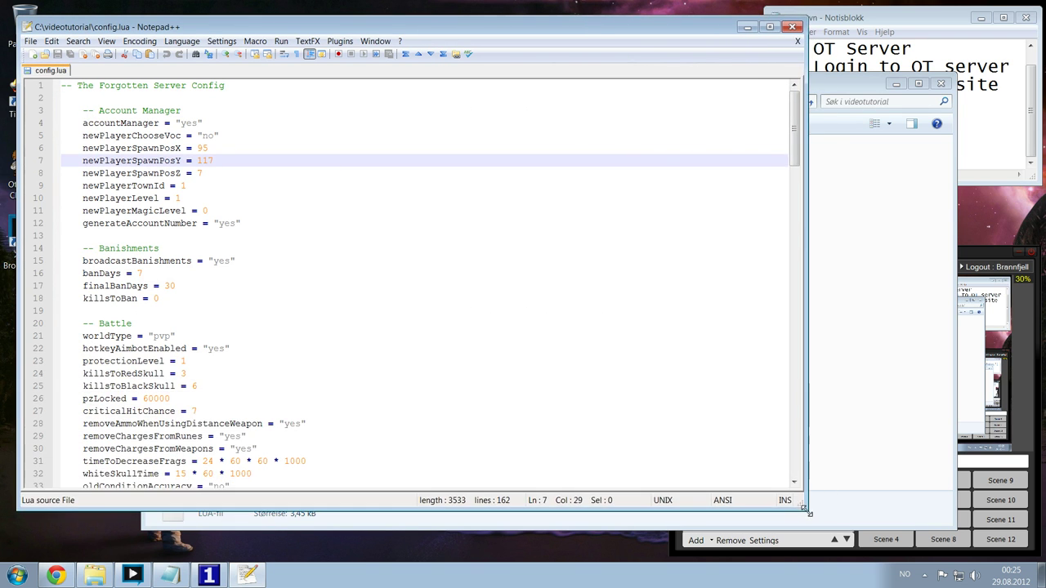
# - Review config.lua's timeToDecreaseFrags value and the Account Manager section
pyautogui.click(322, 176)
pyautogui.scroll(-6, 406, 247)
pyautogui.click(215, 223)
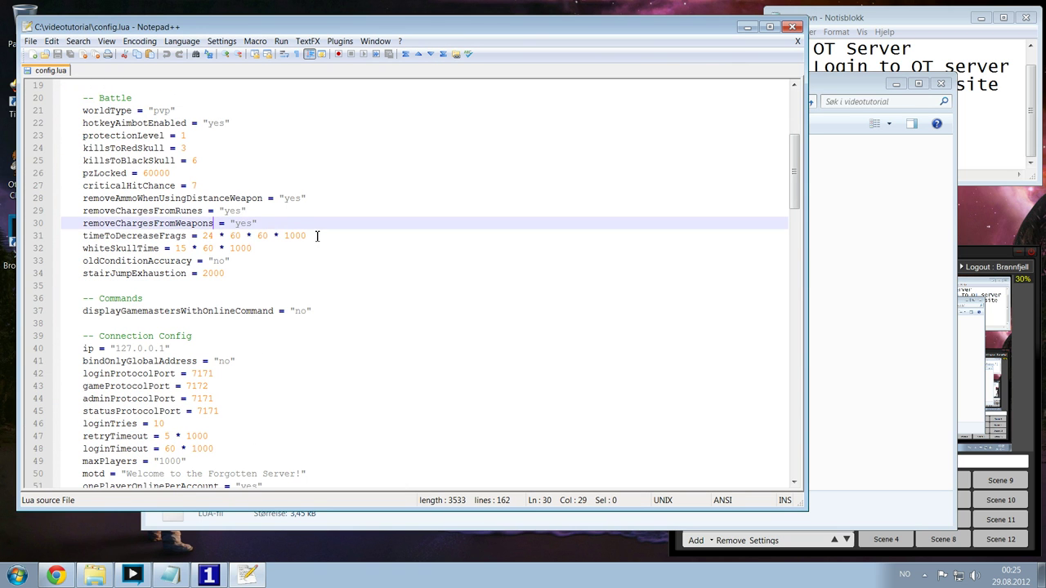
pyautogui.moveTo(317, 235); pyautogui.dragTo(203, 235)
pyautogui.scroll(6, 342, 235)
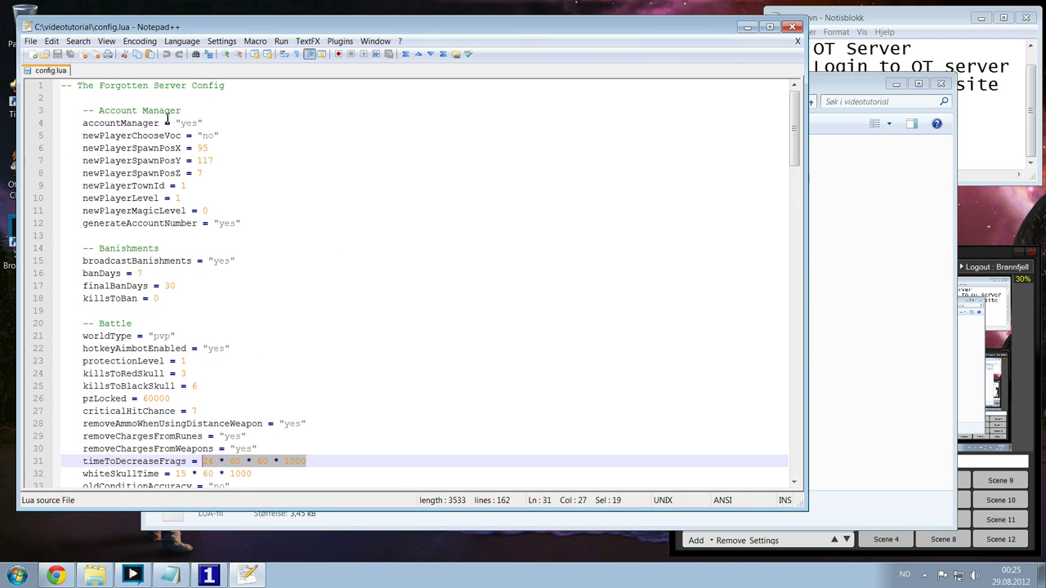
pyautogui.moveTo(183, 112); pyautogui.dragTo(59, 123)
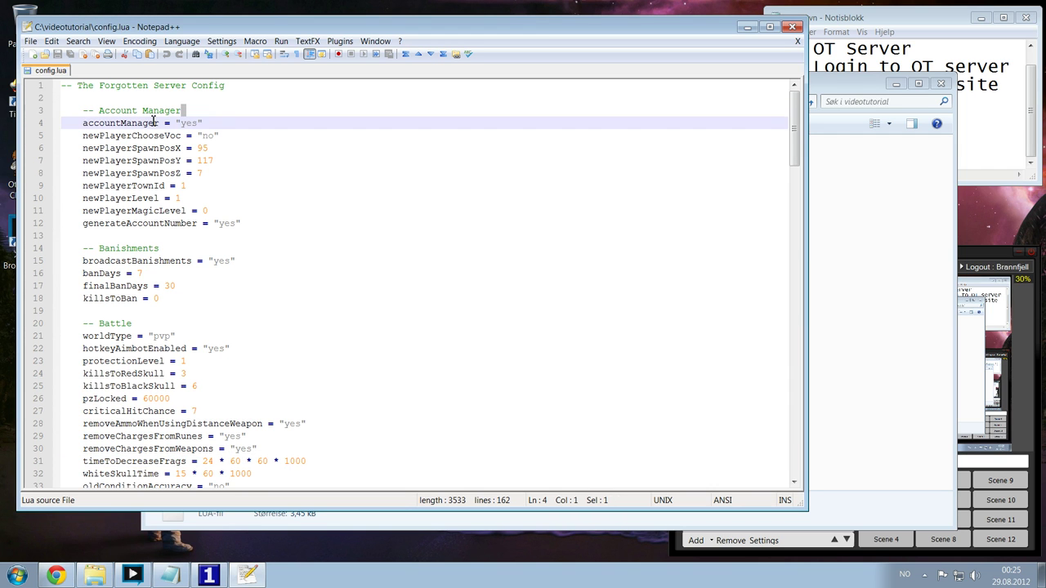
pyautogui.click(246, 93)
pyautogui.click(247, 98)
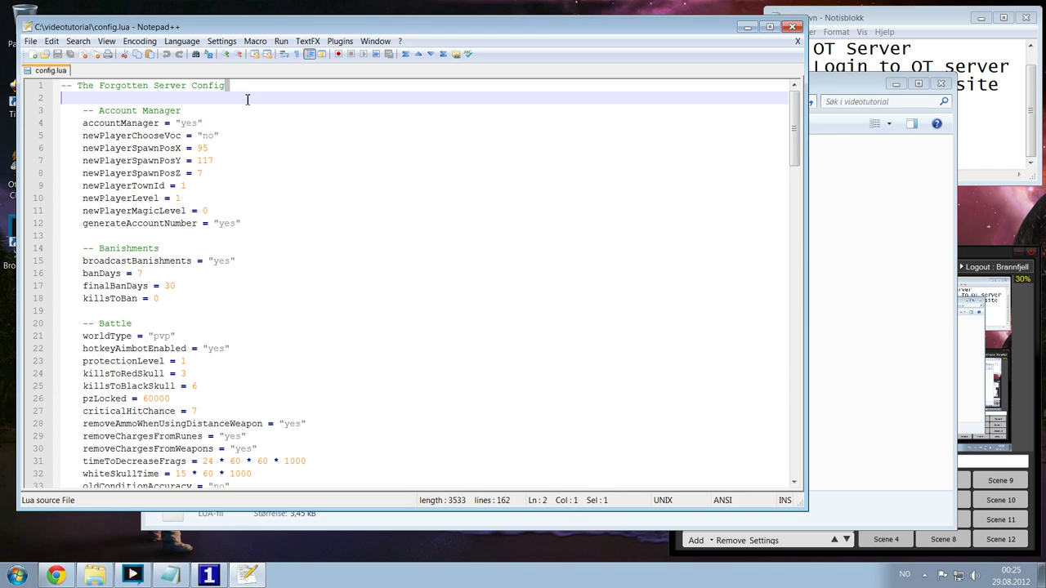
# - Review further settings such as killsToRedSkull, loginTries and newPlayerLevel
pyautogui.scroll(-5, 350, 190)
pyautogui.click(349, 190)
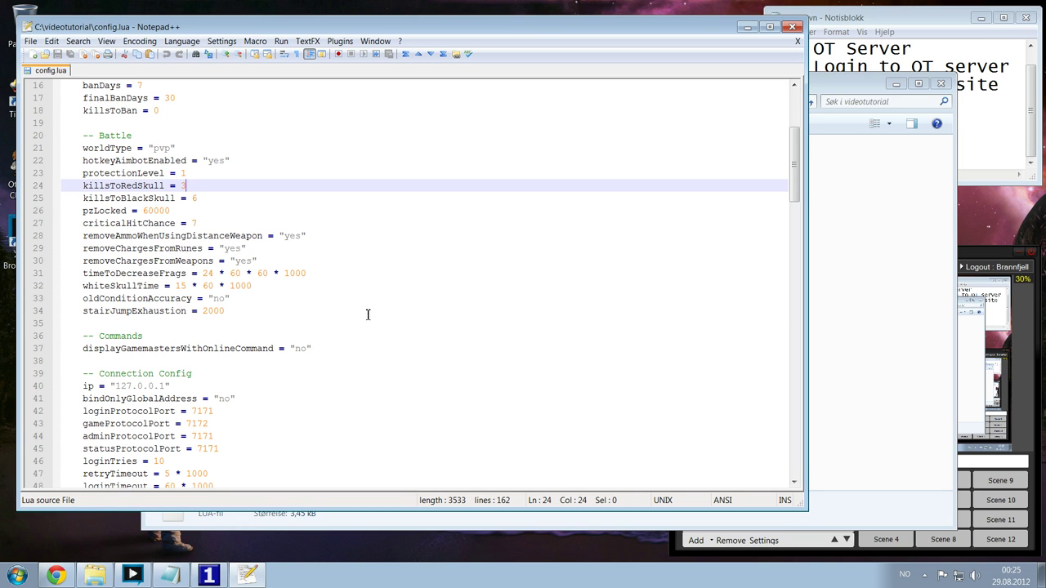
pyautogui.click(419, 315)
pyautogui.scroll(5, 400, 303)
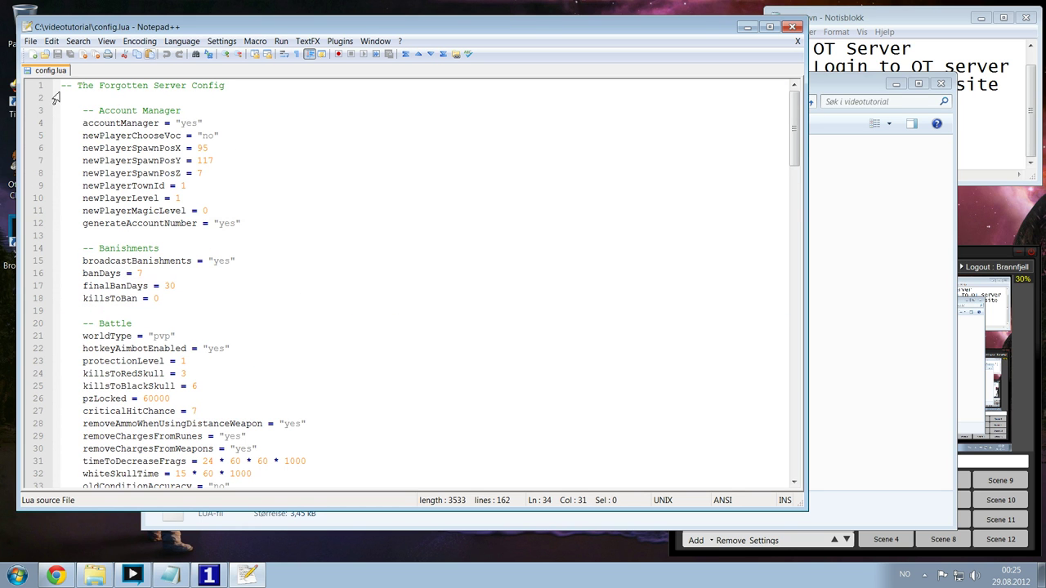
pyautogui.scroll(-5, 371, 246)
pyautogui.scroll(-5, 371, 245)
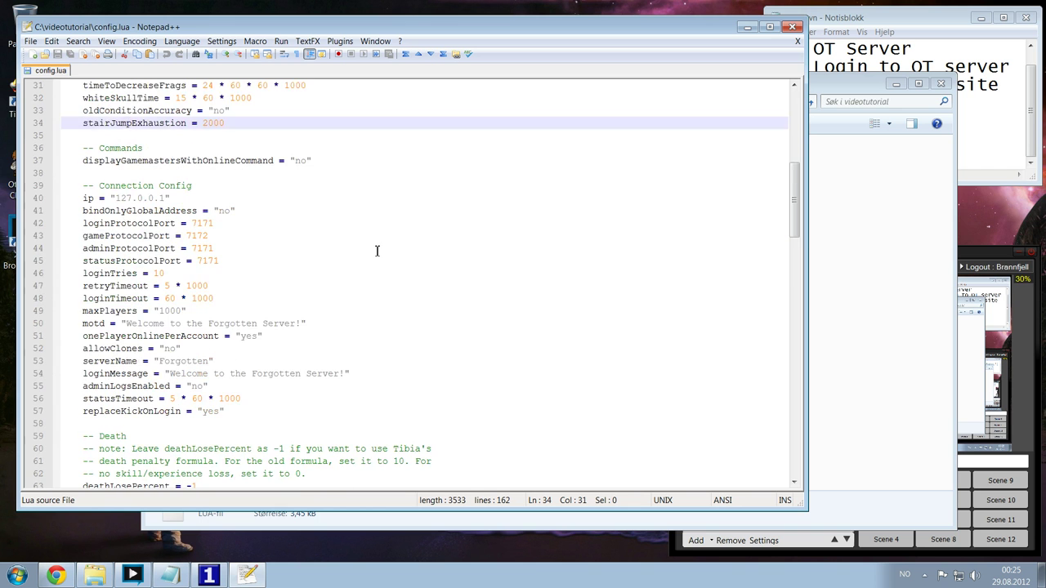
pyautogui.click(318, 271)
pyautogui.scroll(-3, 353, 276)
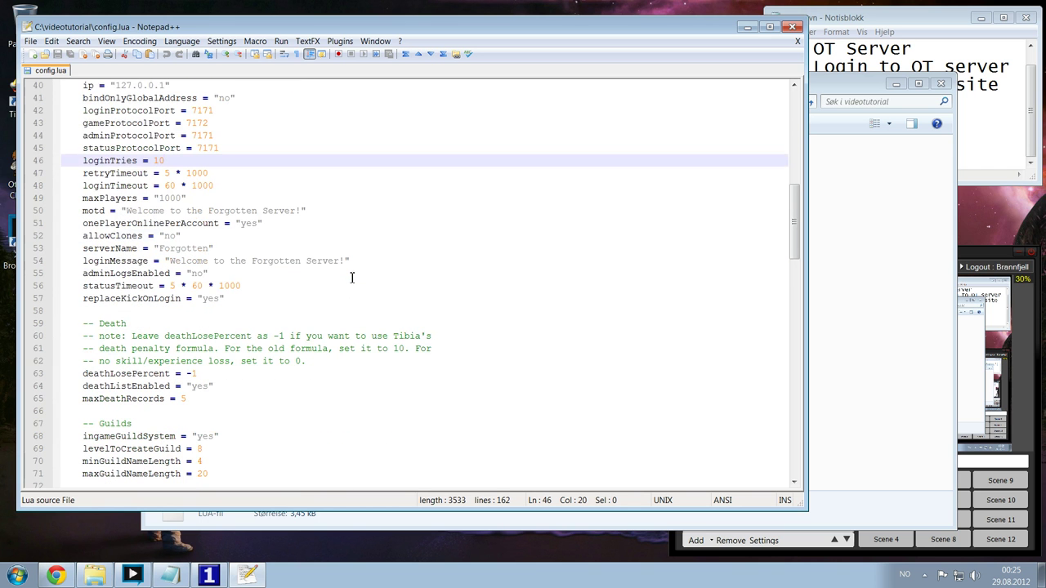
pyautogui.scroll(13, 376, 296)
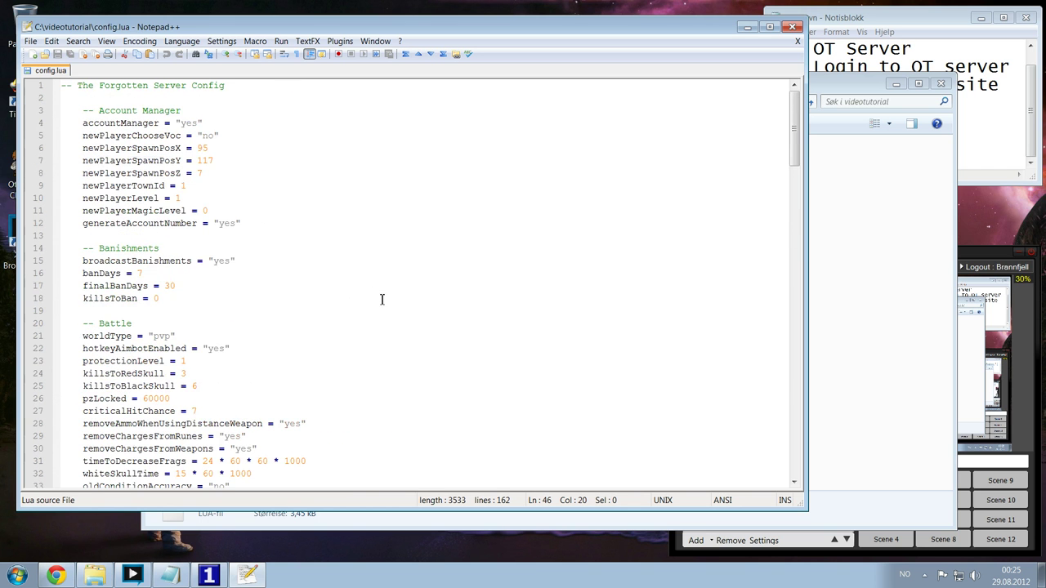
pyautogui.click(327, 203)
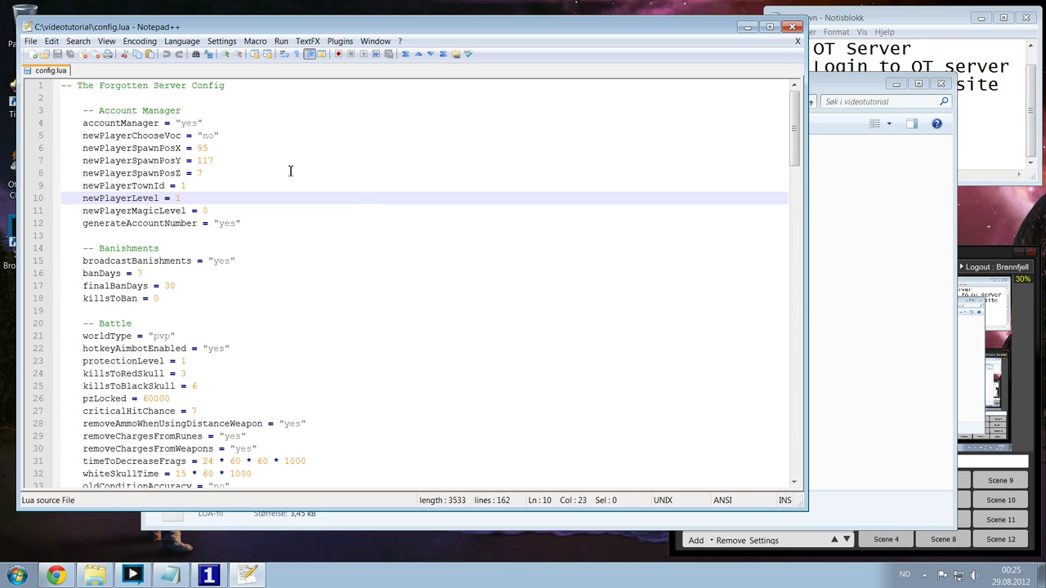
# - Find the sqlite setting in config.lua and change sqlType to "mysql"
pyautogui.hotkey('shift', 'Left')
pyautogui.hotkey('ctrl', 'f')
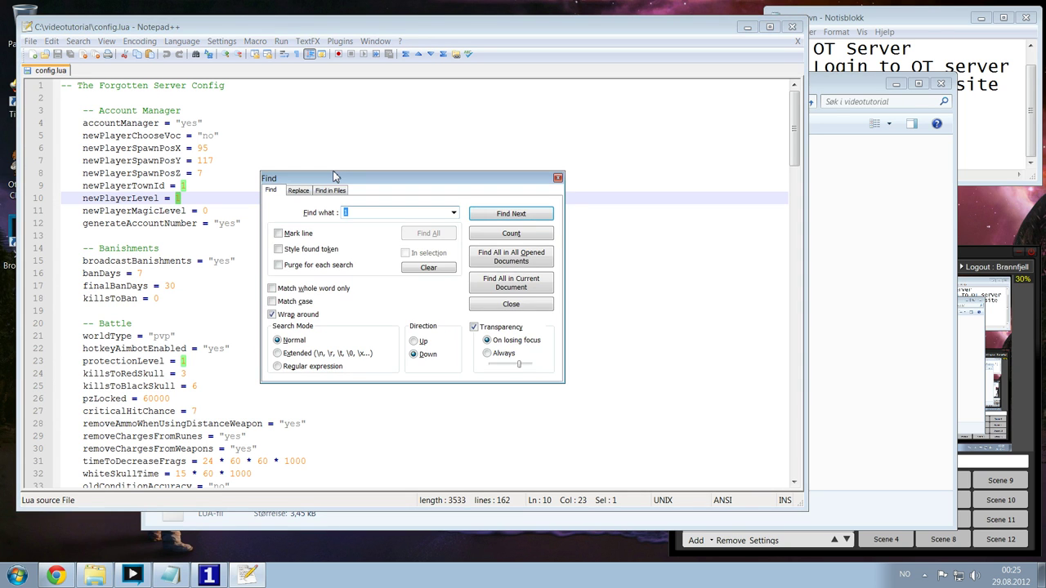
pyautogui.write('sc')
pyautogui.press('Return')
pyautogui.press('Escape')
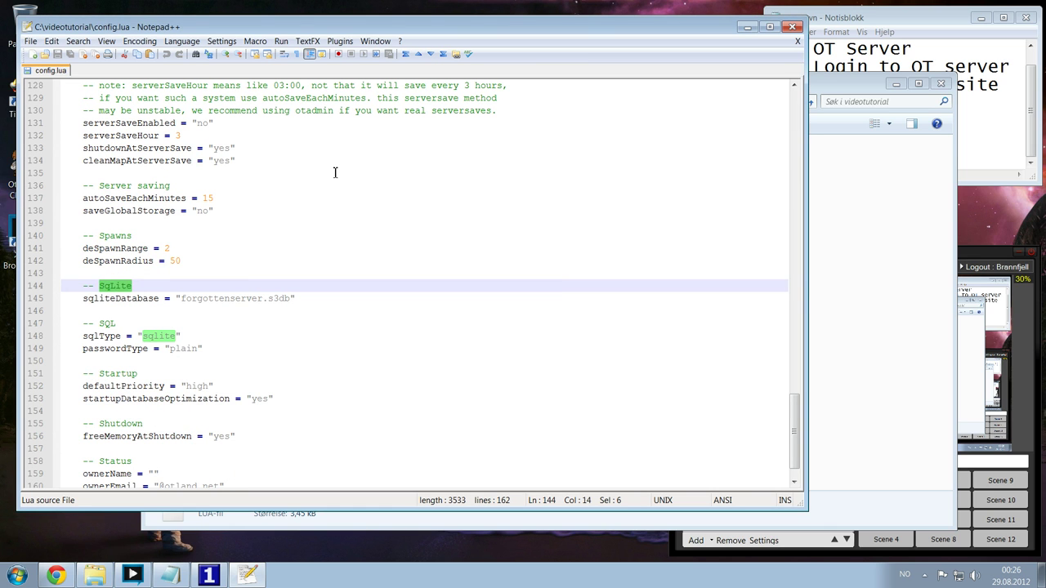
pyautogui.press('Down')
pyautogui.press('Down')
pyautogui.press('Down')
pyautogui.press('Down')
pyautogui.press('End')
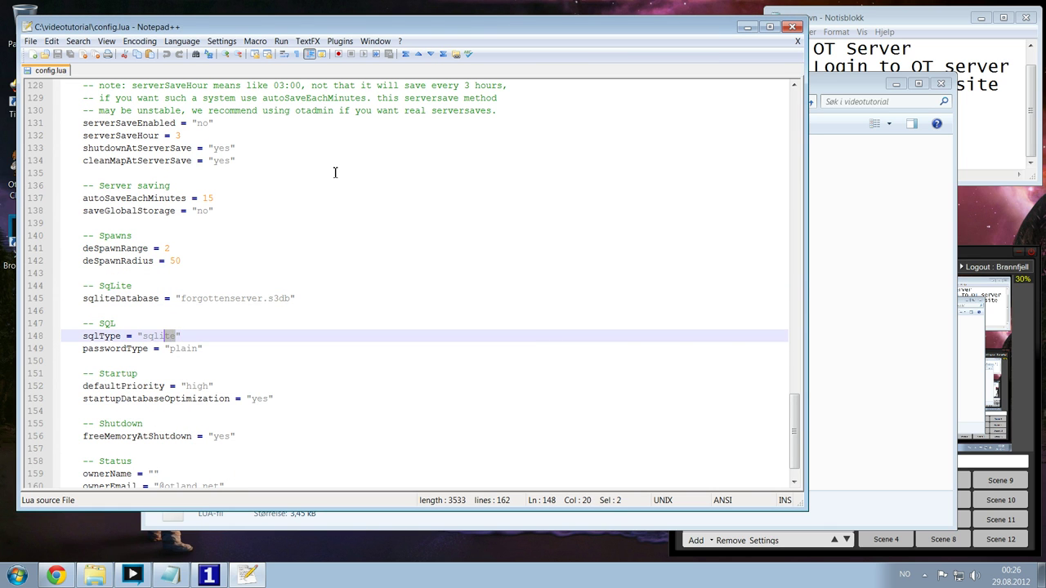
pyautogui.hotkey('shift', 'Left')
pyautogui.hotkey('shift', 'Left')
pyautogui.hotkey('shift', 'Left')
pyautogui.hotkey('shift', 'Left')
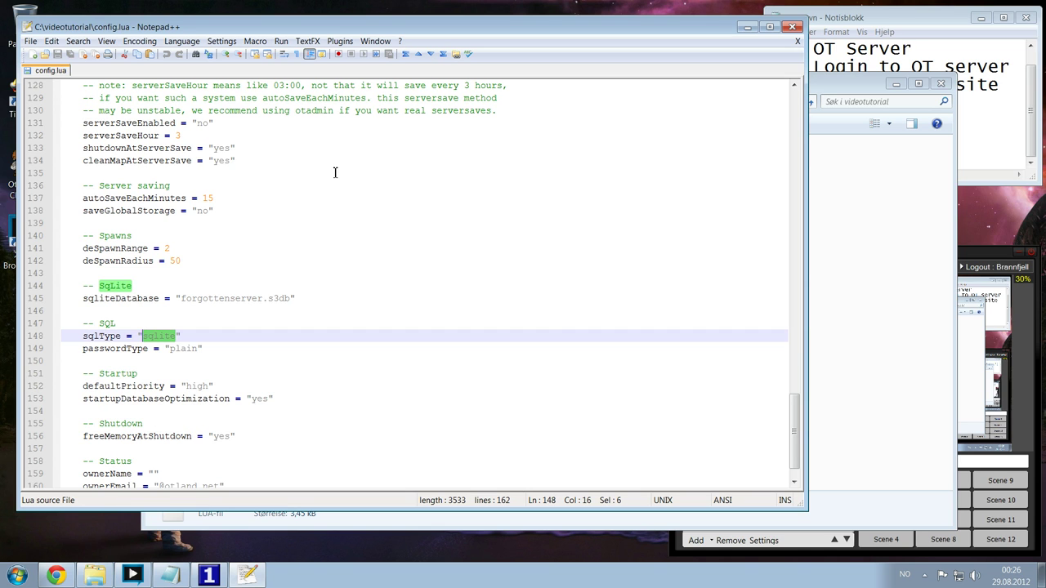
pyautogui.press('BackSpace')
pyautogui.write('mysq')
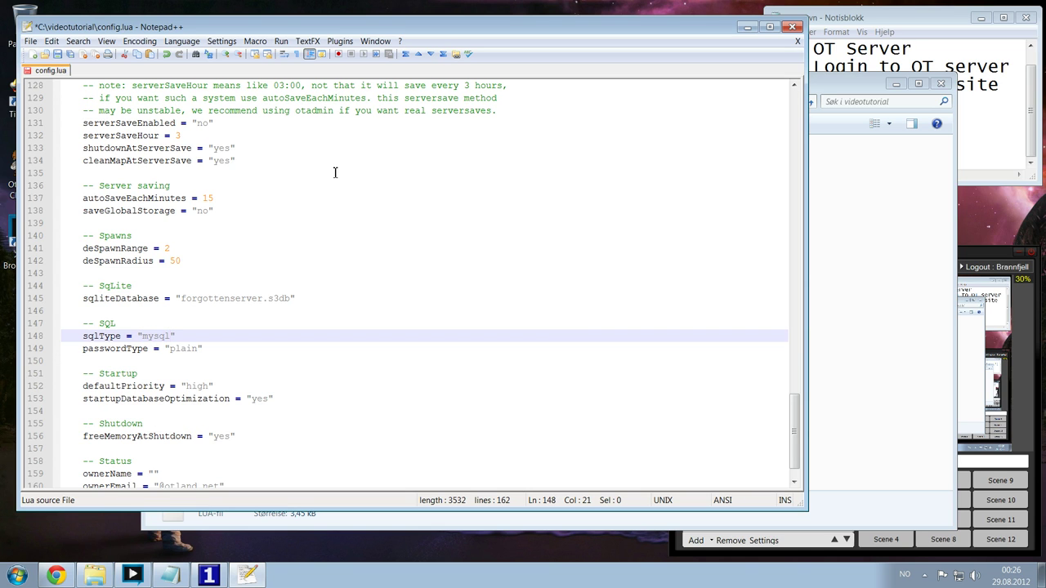
# - Change passwordType from plain to "sha1" and save config.lua
pyautogui.press('Down')
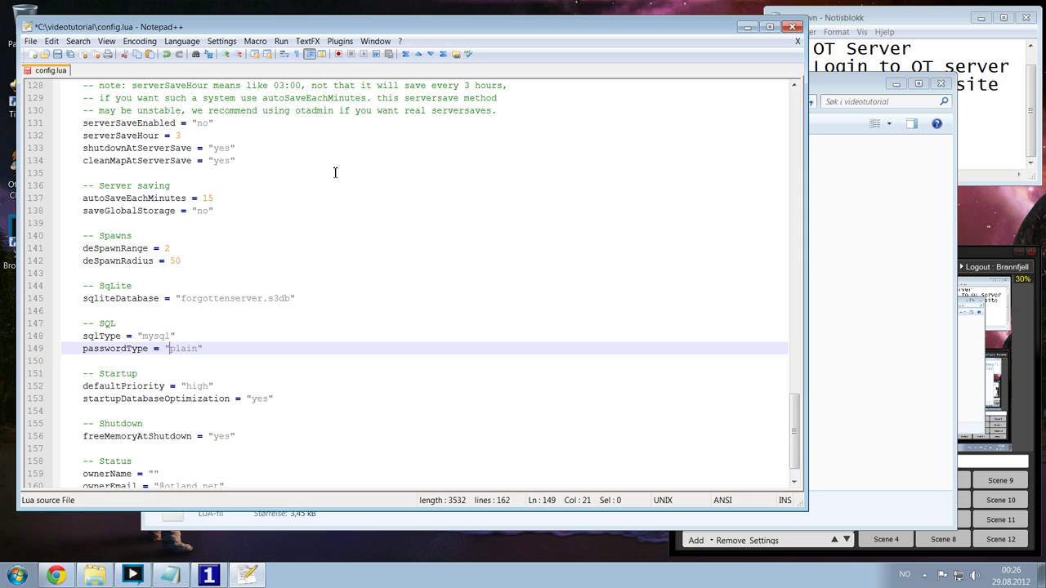
pyautogui.hotkey('shift', 'Left')
pyautogui.hotkey('shift', 'Left')
pyautogui.hotkey('shift', 'Left')
pyautogui.hotkey('shift', 'Left')
pyautogui.write('sha')
pyautogui.hotkey('ctrl', 's')
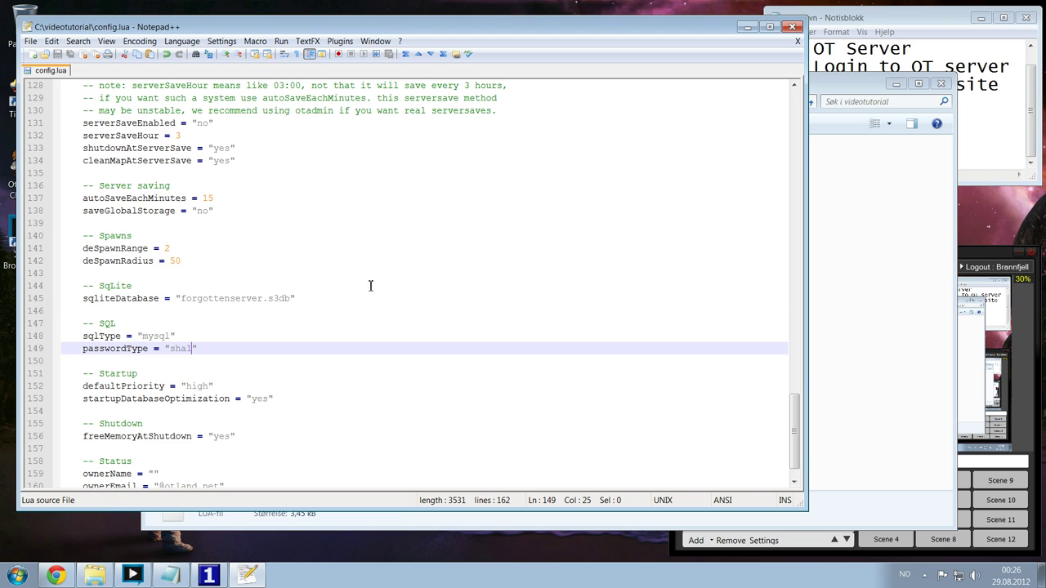
pyautogui.scroll(-1, 370, 285)
pyautogui.scroll(1, 384, 347)
# - Launch The Forgotten Server, read its MySQL access-denied error, and close it
pyautogui.click(746, 31)
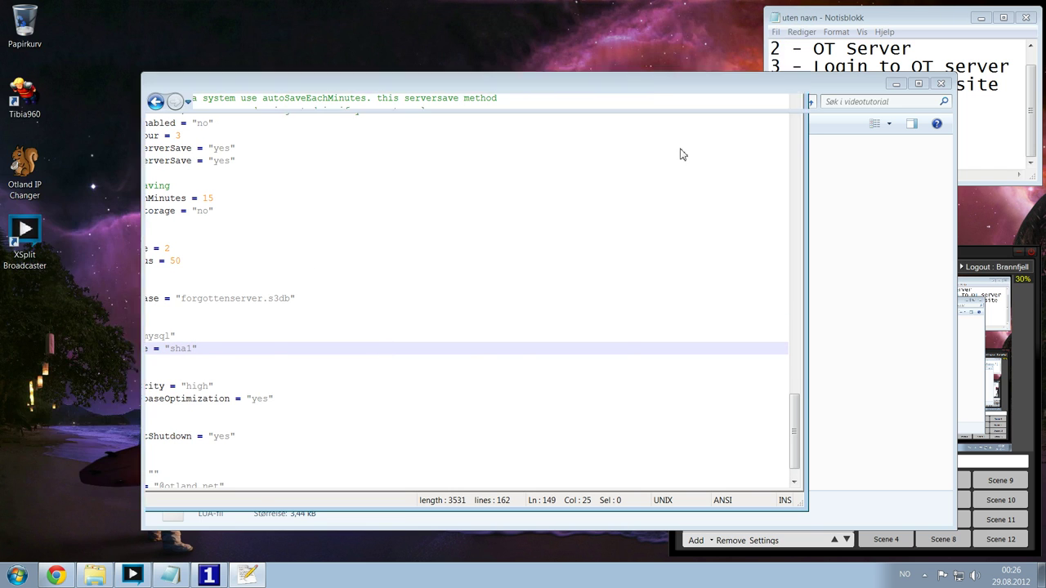
pyautogui.doubleClick(315, 357)
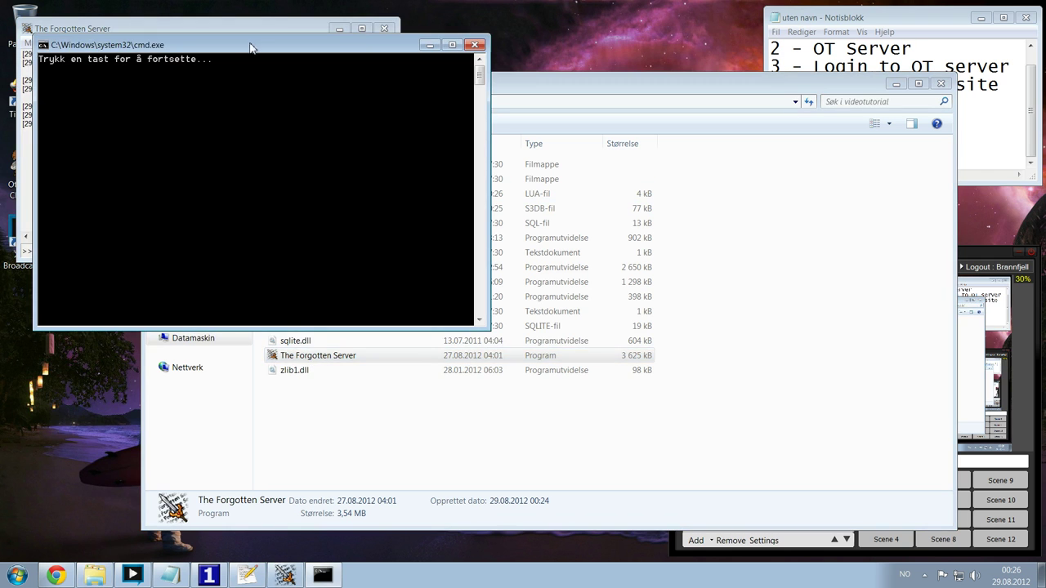
pyautogui.moveTo(253, 47); pyautogui.dragTo(730, 169)
pyautogui.click(151, 122)
pyautogui.moveTo(151, 124); pyautogui.dragTo(291, 123)
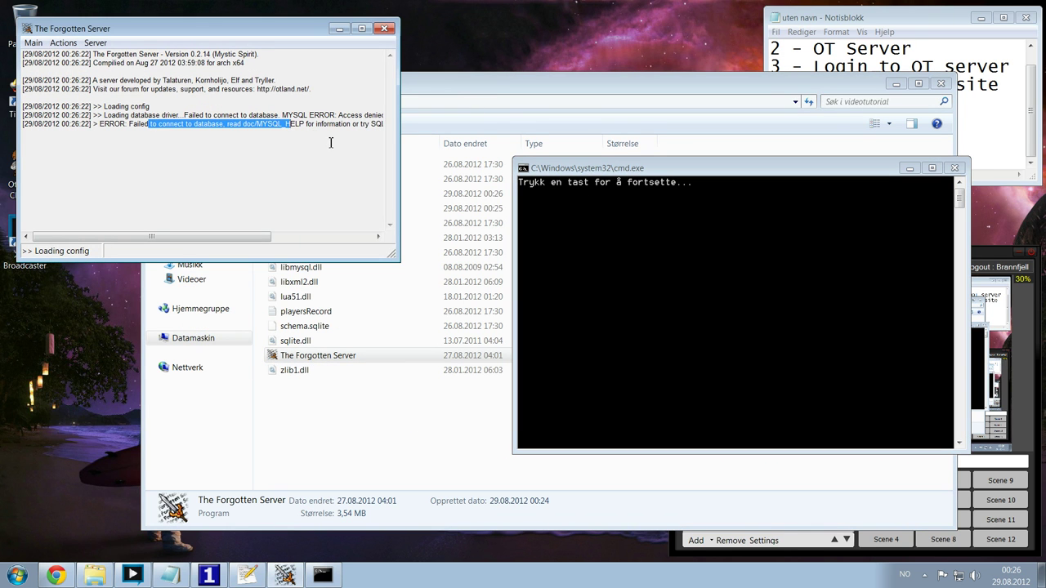
pyautogui.click(323, 140)
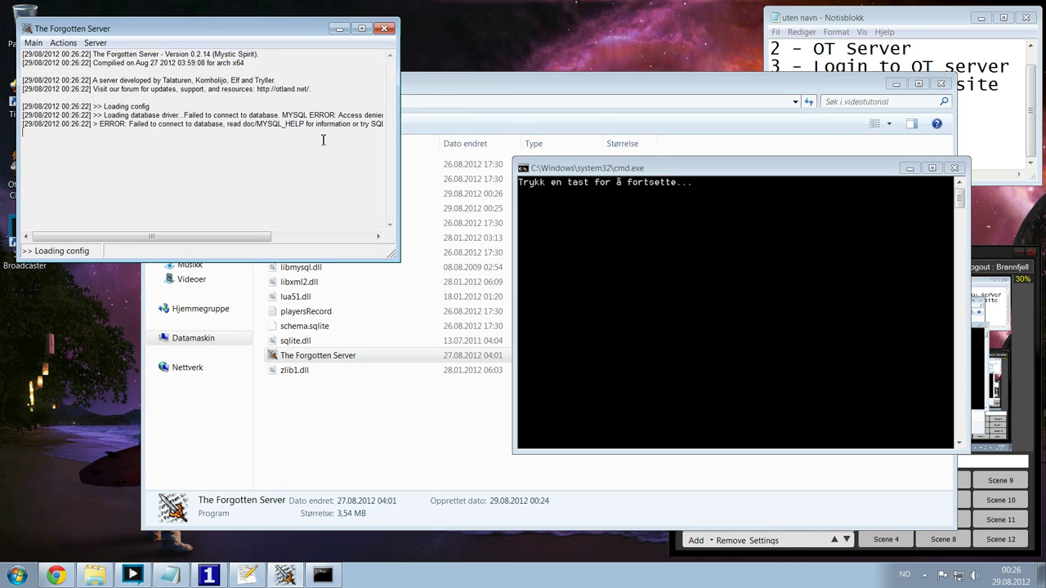
pyautogui.click(953, 167)
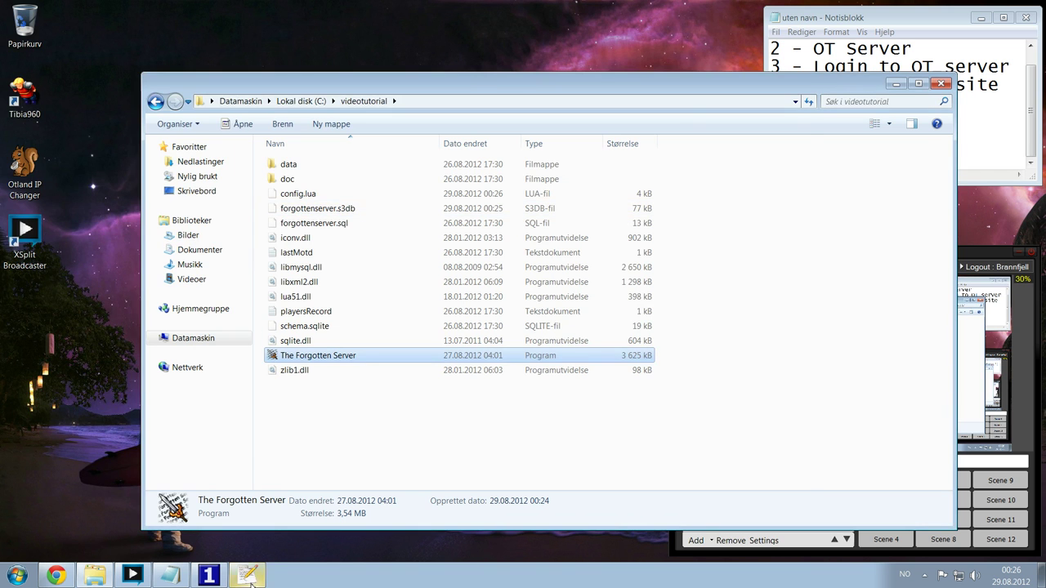
# - Bring config.lua back up in Notepad++ and scroll to the database settings
pyautogui.click(248, 575)
pyautogui.scroll(6, 324, 331)
pyautogui.scroll(-7, 333, 334)
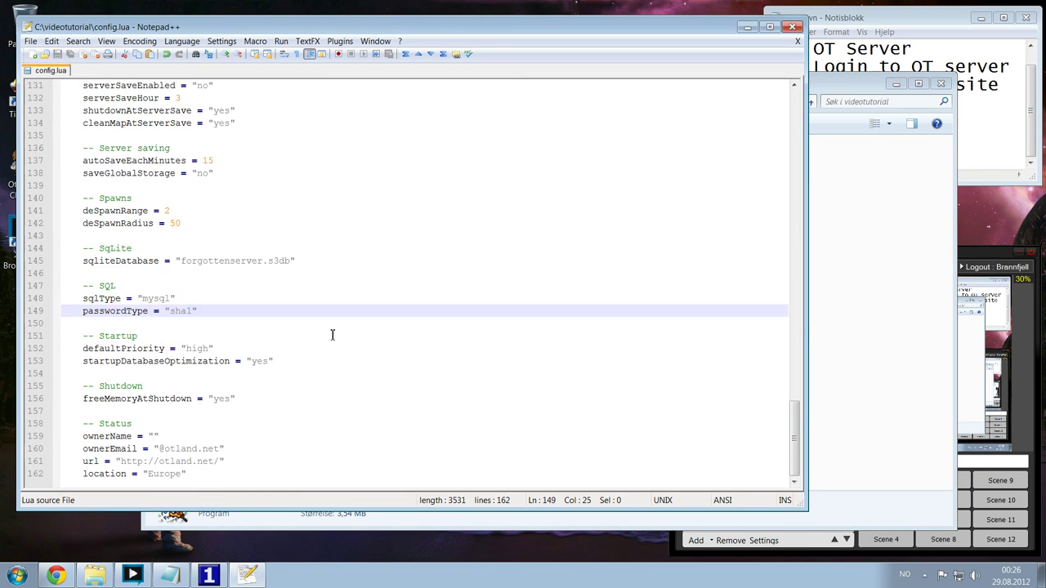
pyautogui.scroll(18, 332, 334)
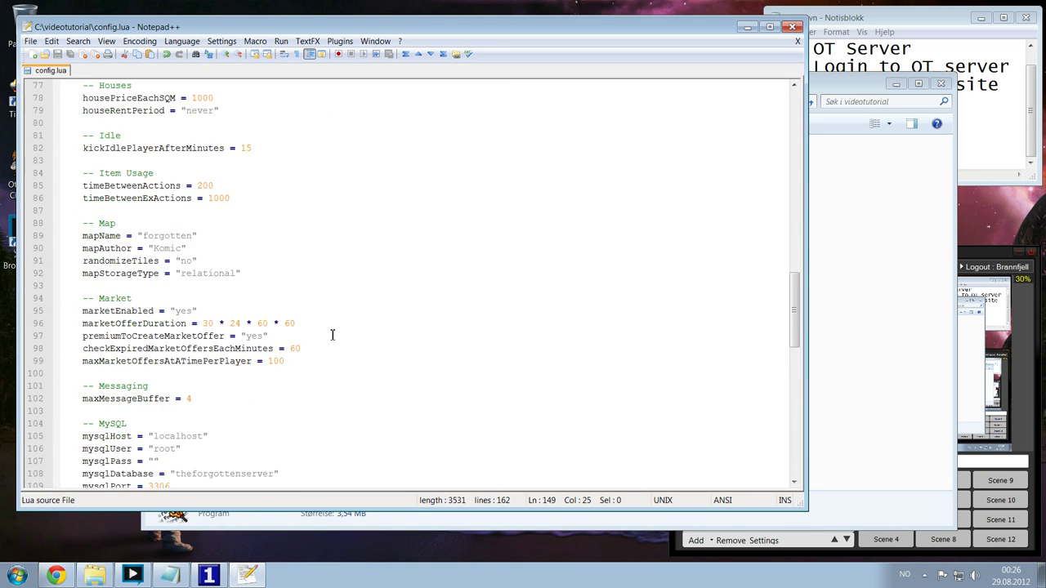
pyautogui.scroll(10, 279, 327)
# - Search config.lua for root to locate the MySQL host, user and password lines
pyautogui.hotkey('ctrl', 'f')
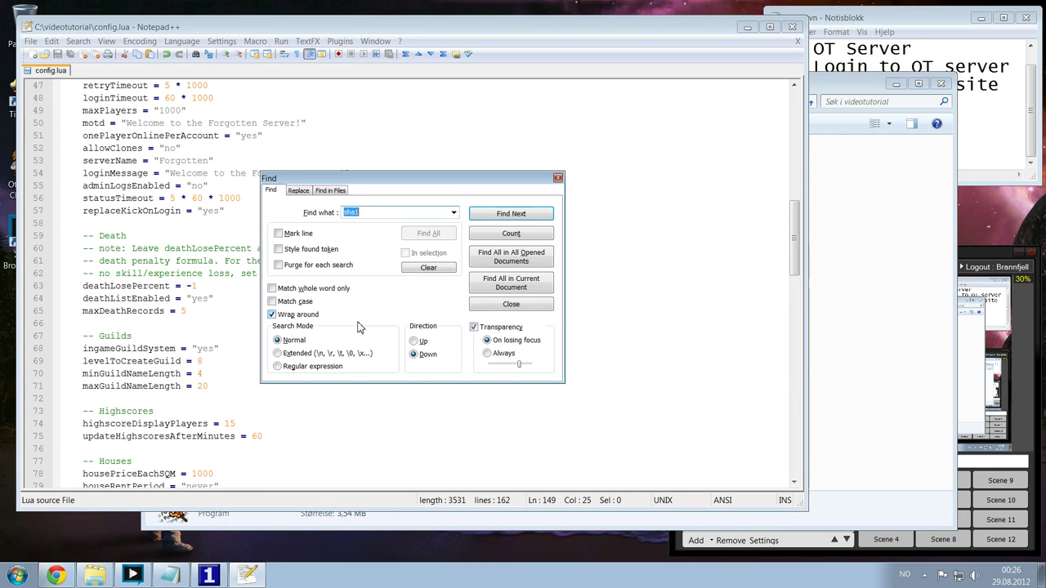
pyautogui.write('root')
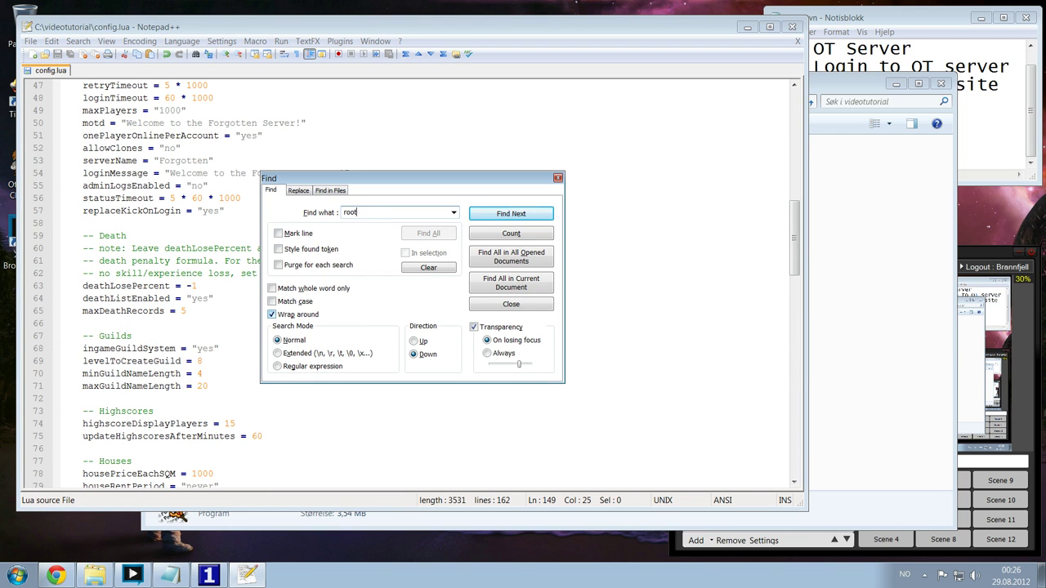
pyautogui.press('Return')
pyautogui.press('Escape')
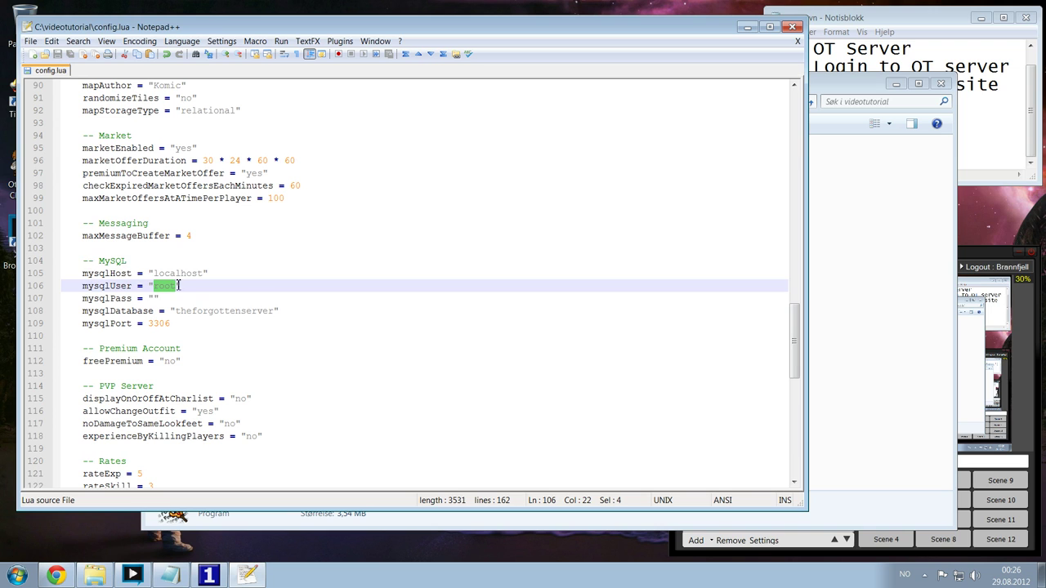
pyautogui.click(194, 273)
pyautogui.click(238, 273)
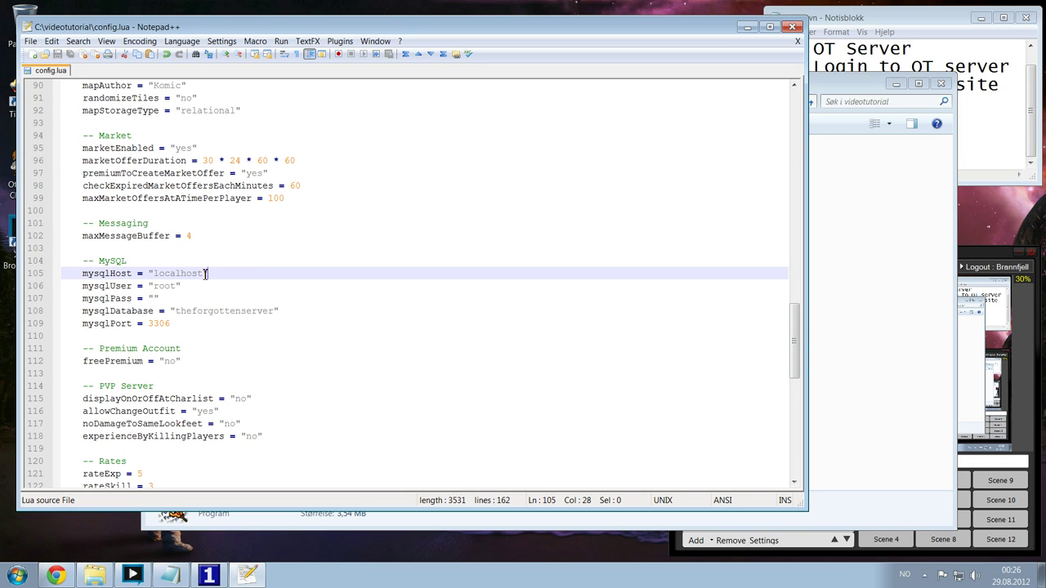
pyautogui.moveTo(203, 273); pyautogui.dragTo(153, 287)
pyautogui.click(194, 299)
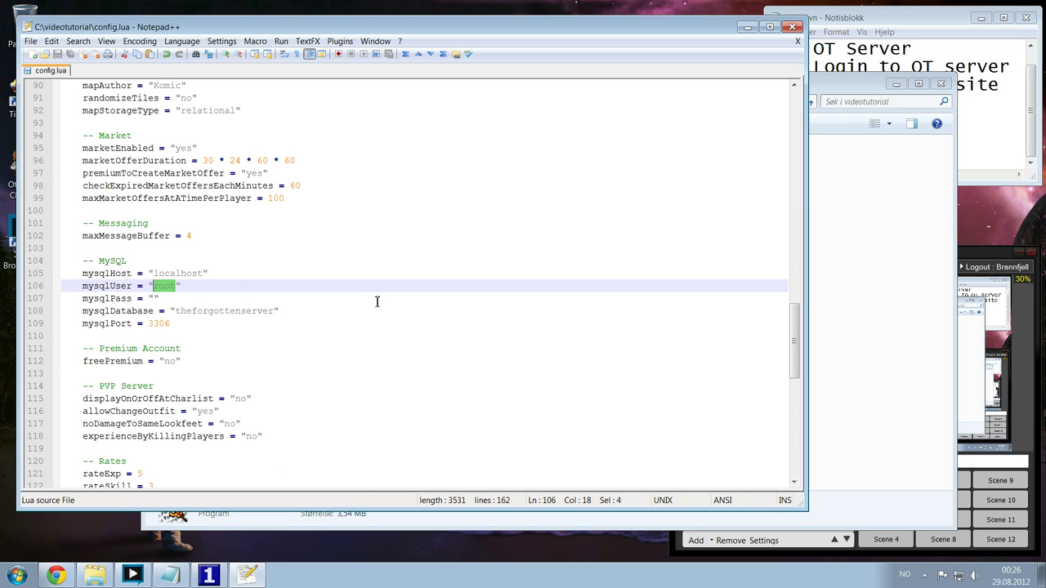
# - Replace mysqlUser root with otserv copied from the credential notes
pyautogui.click(906, 17)
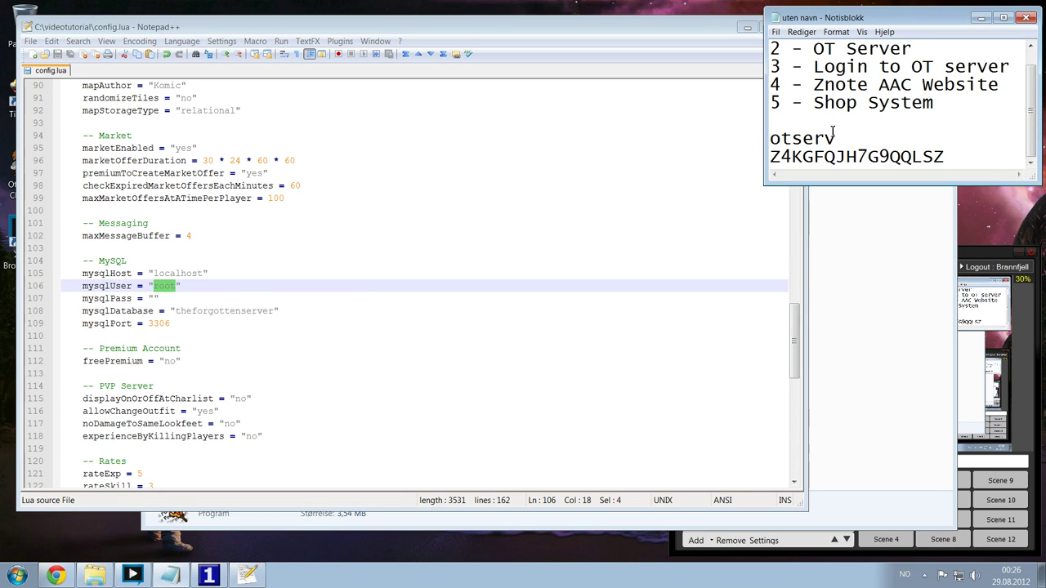
pyautogui.moveTo(836, 139); pyautogui.dragTo(772, 144)
pyautogui.hotkey('ctrl', 'c')
pyautogui.click(175, 285)
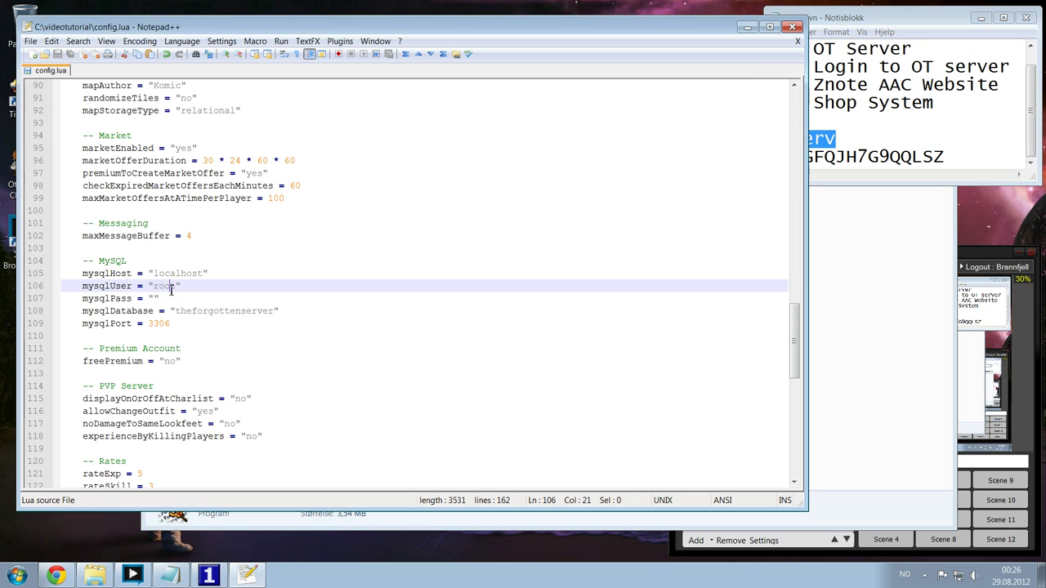
pyautogui.moveTo(176, 286); pyautogui.dragTo(152, 286)
pyautogui.hotkey('ctrl', 'v')
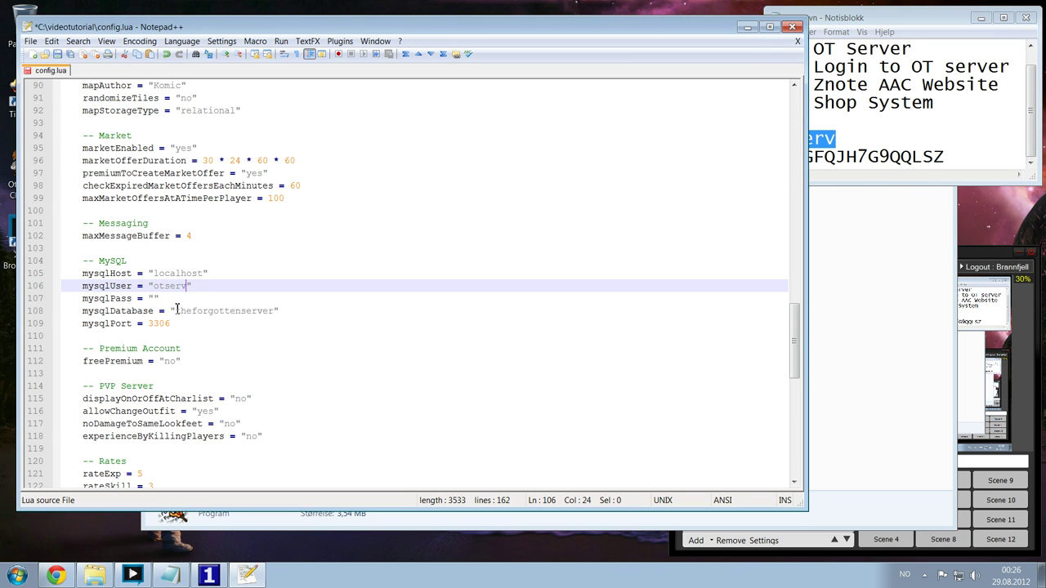
# - Paste the database password from the notes into mysqlPass
pyautogui.click(946, 156)
pyautogui.moveTo(946, 157); pyautogui.dragTo(770, 157)
pyautogui.hotkey('ctrl', 'c')
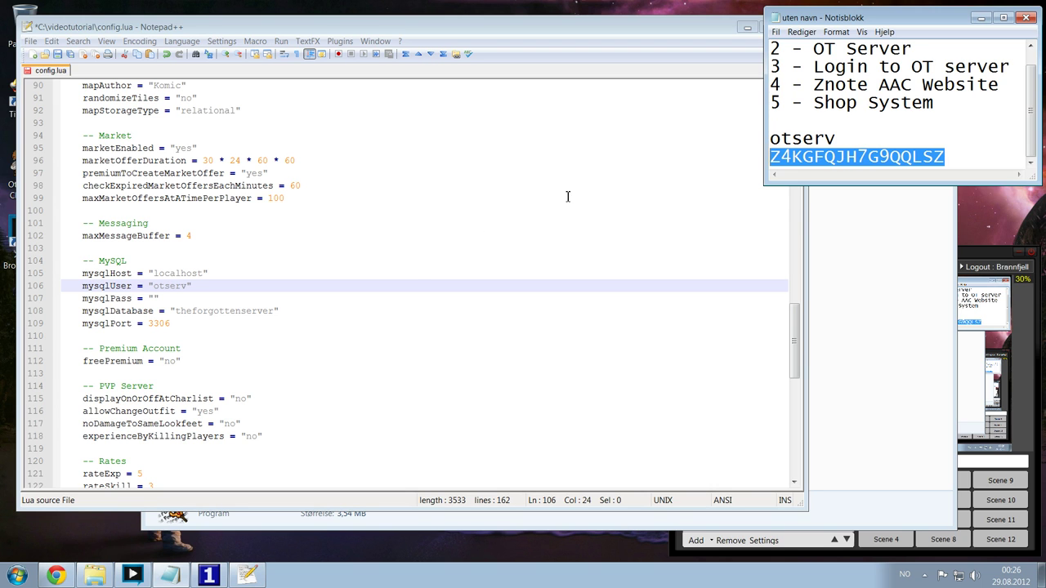
pyautogui.click(156, 299)
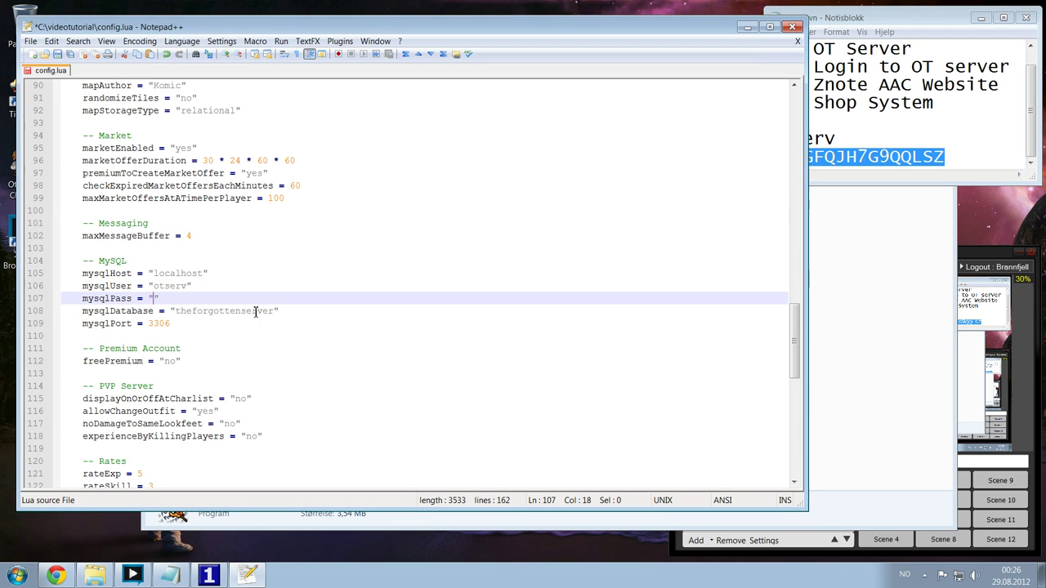
pyautogui.hotkey('ctrl', 'v')
# - Replace mysqlDatabase theforgottenserver with otserv and save config.lua
pyautogui.moveTo(189, 286); pyautogui.dragTo(153, 290)
pyautogui.hotkey('ctrl', 'c')
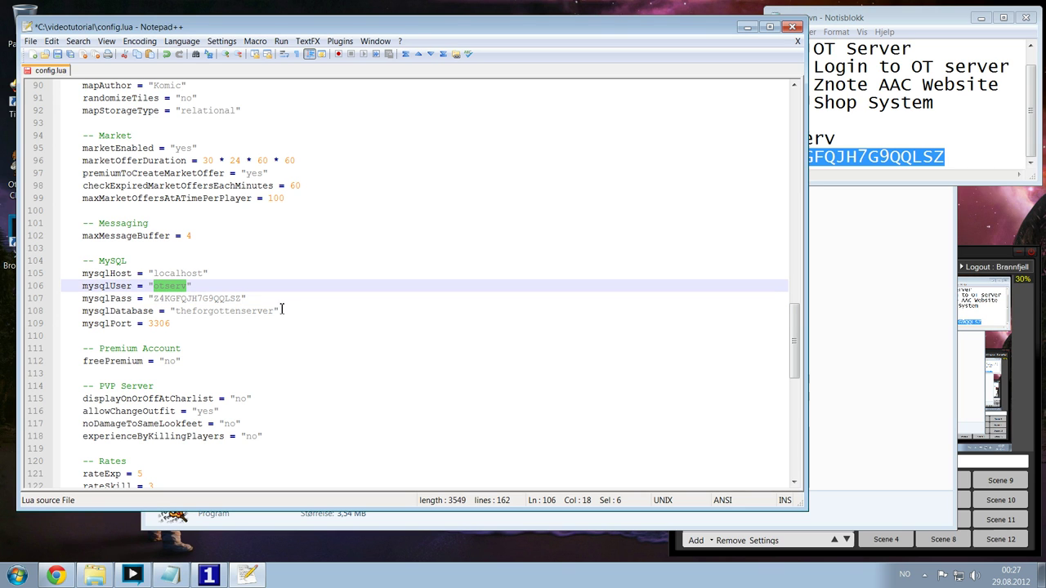
pyautogui.moveTo(277, 311); pyautogui.dragTo(175, 312)
pyautogui.hotkey('ctrl', 'v')
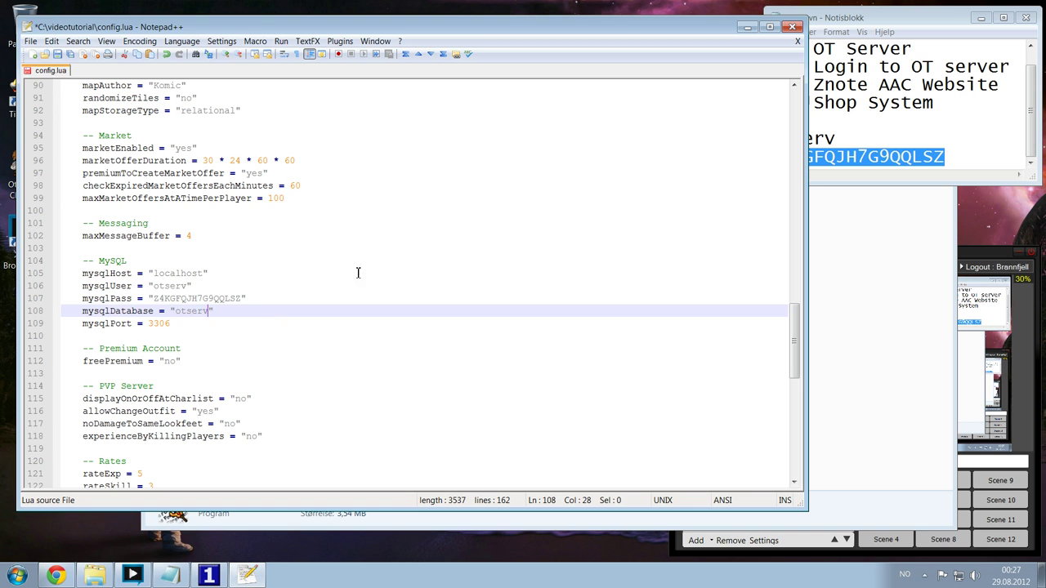
pyautogui.hotkey('ctrl', 's')
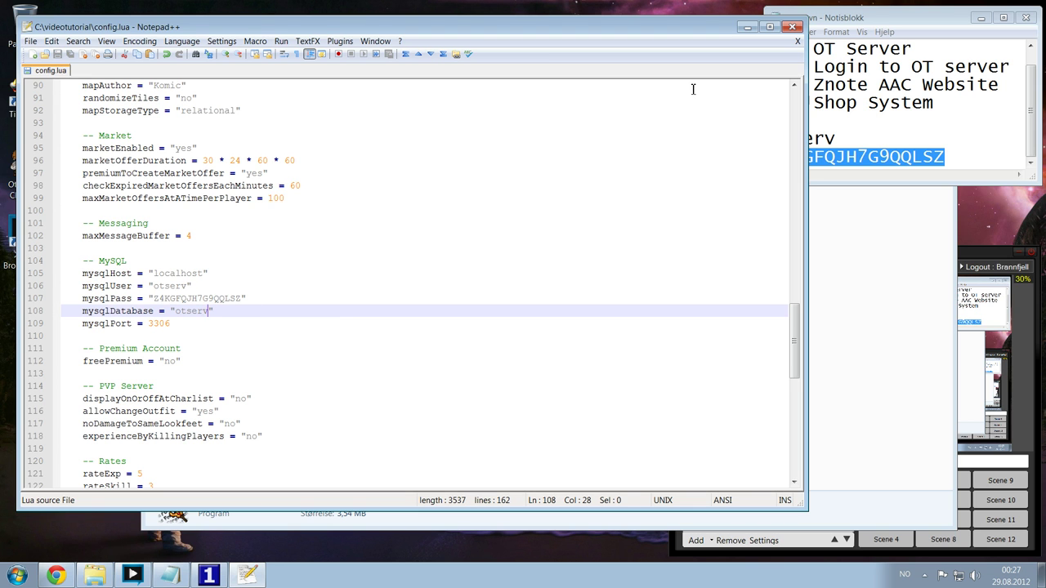
# - Relaunch The Forgotten Server, read the empty-database error, and close it
pyautogui.click(746, 27)
pyautogui.doubleClick(346, 357)
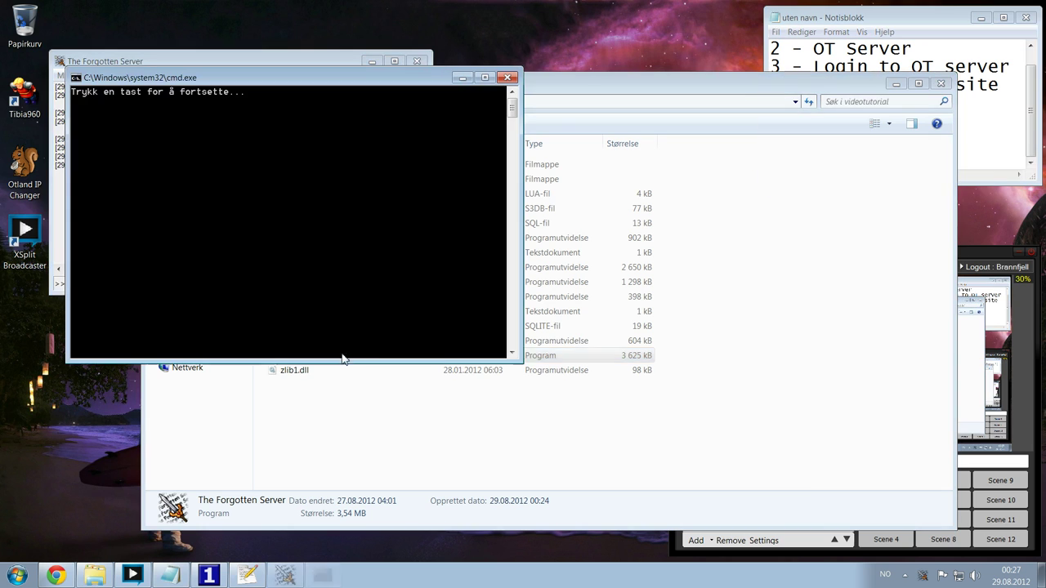
pyautogui.moveTo(339, 82); pyautogui.dragTo(697, 112)
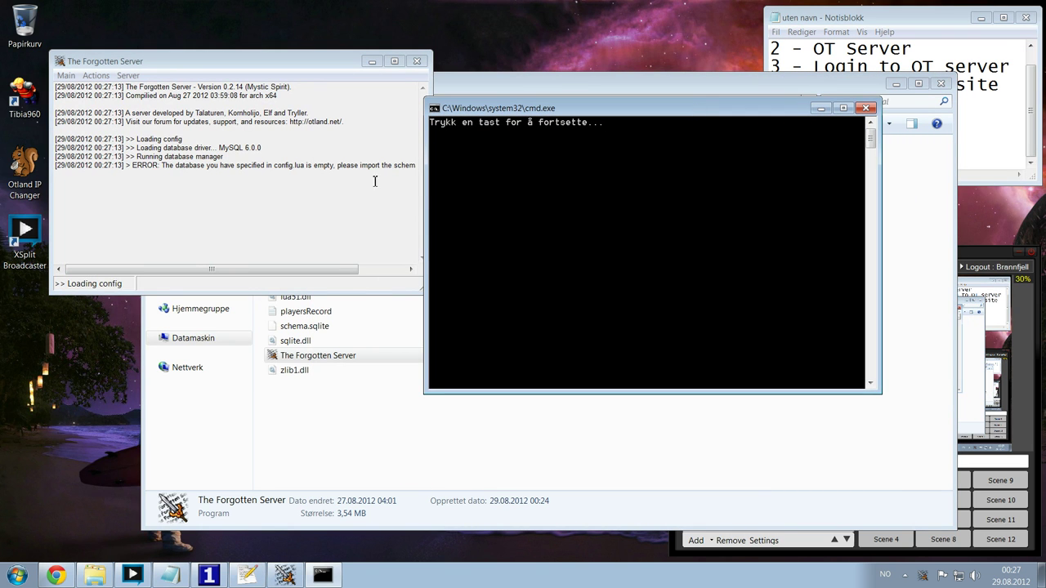
pyautogui.click(162, 171)
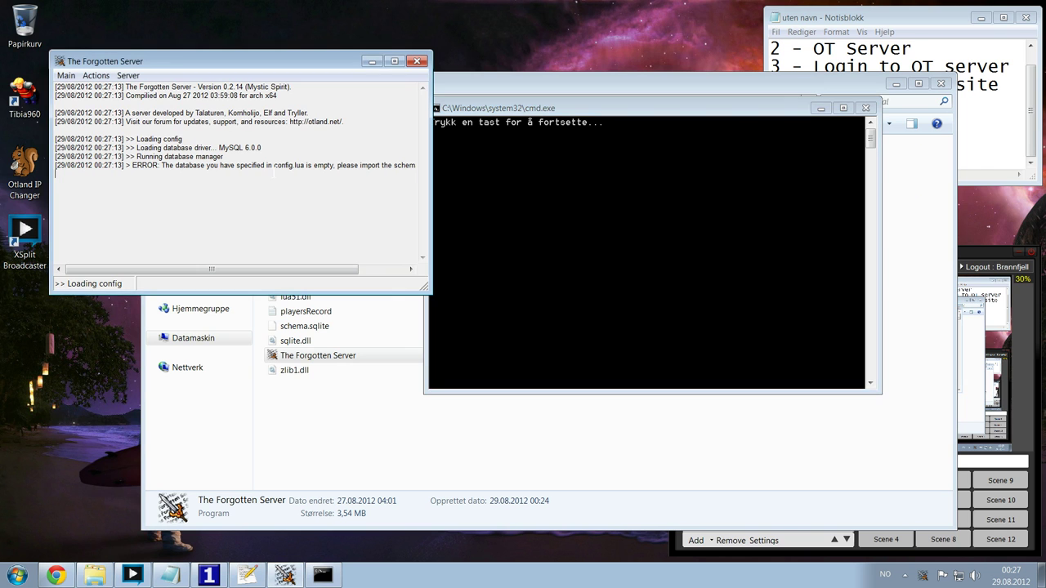
pyautogui.click(866, 107)
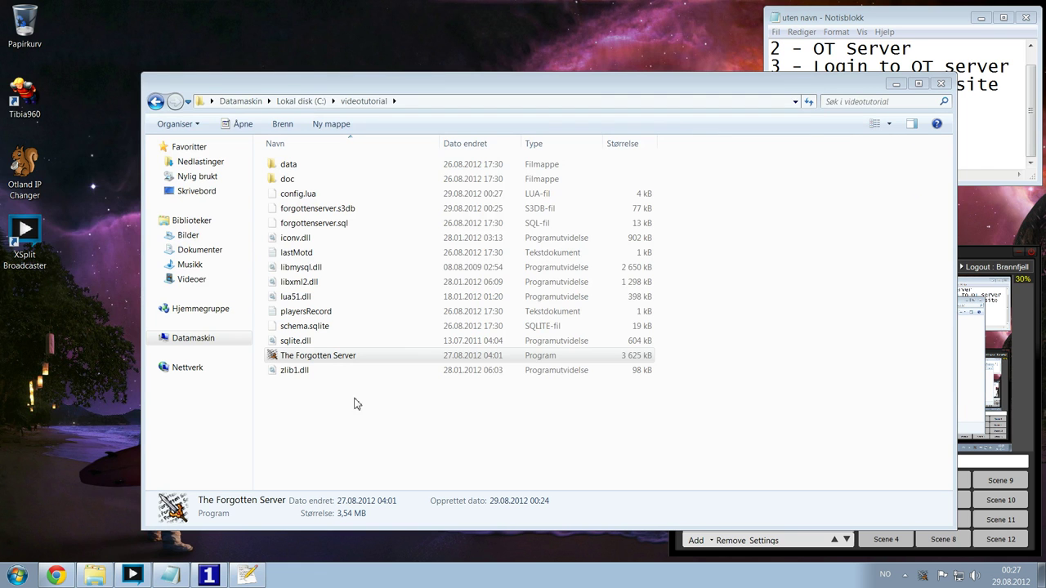
# - Return to the videotutorial folder and switch to Chrome
pyautogui.click(247, 574)
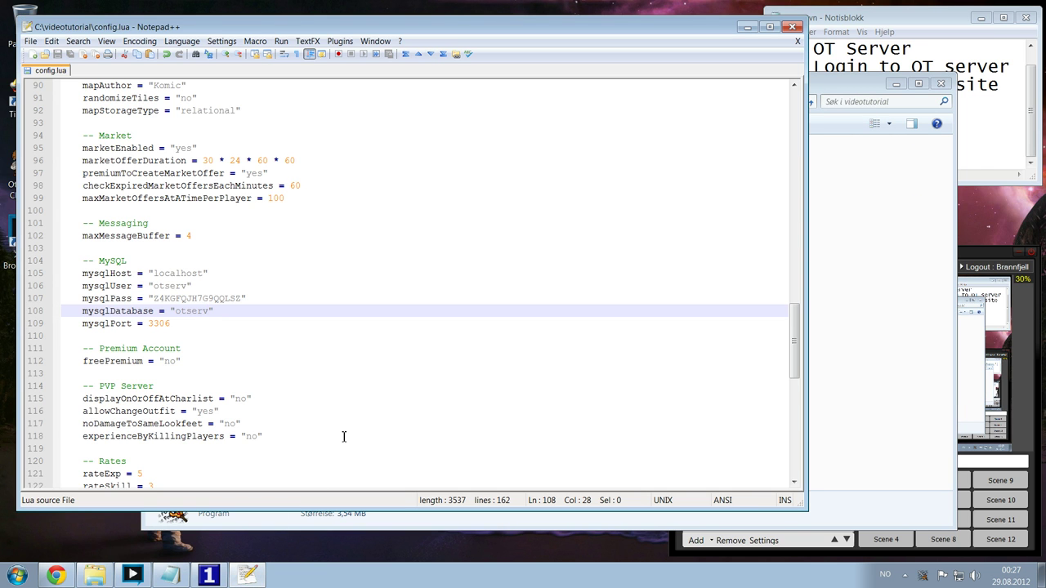
pyautogui.click(296, 520)
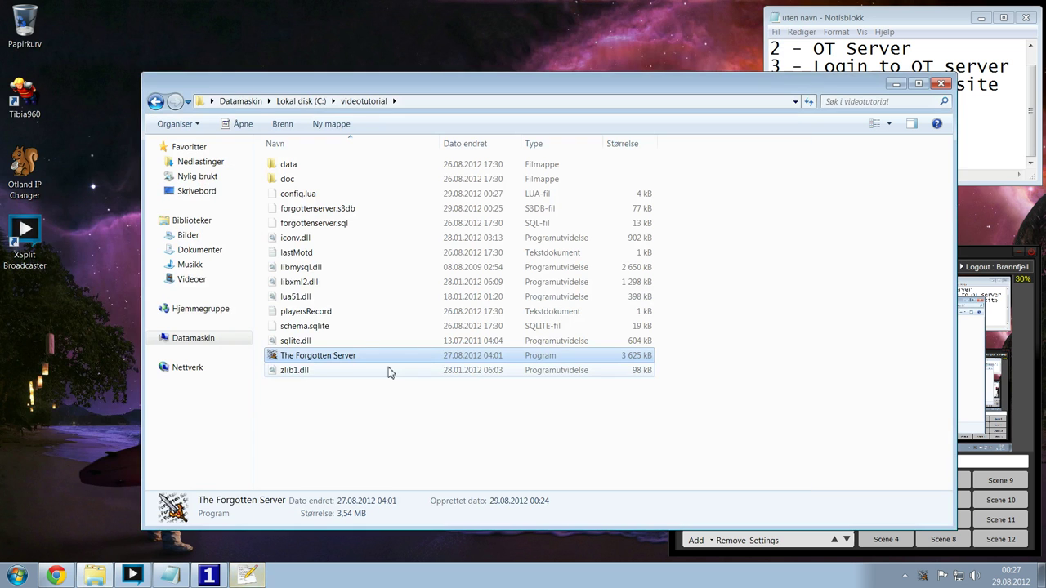
pyautogui.hotkey('alt', 'Tab')
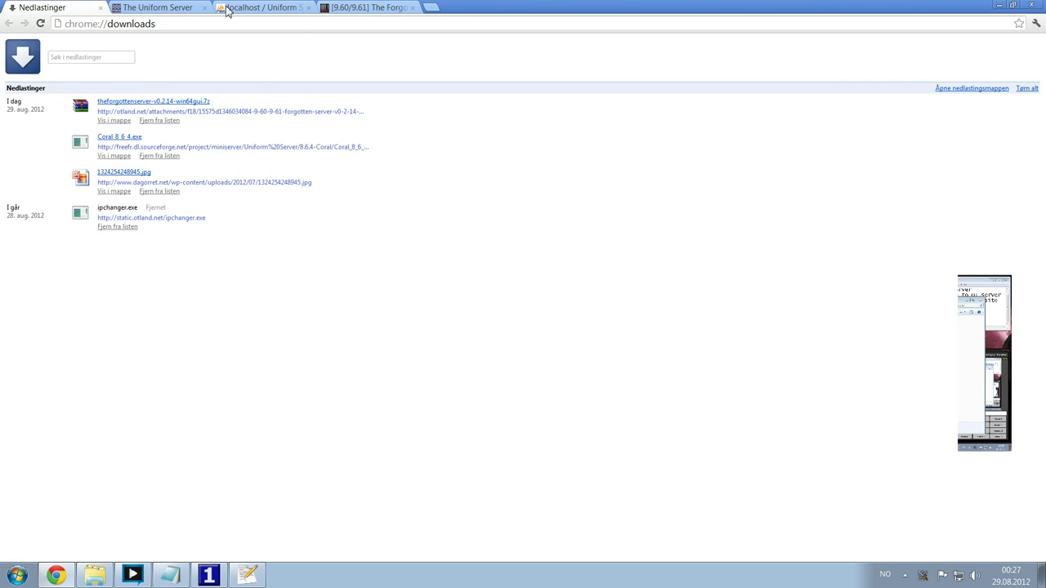
# - Open the Import page for the otserv database in phpMyAdmin
pyautogui.click(263, 8)
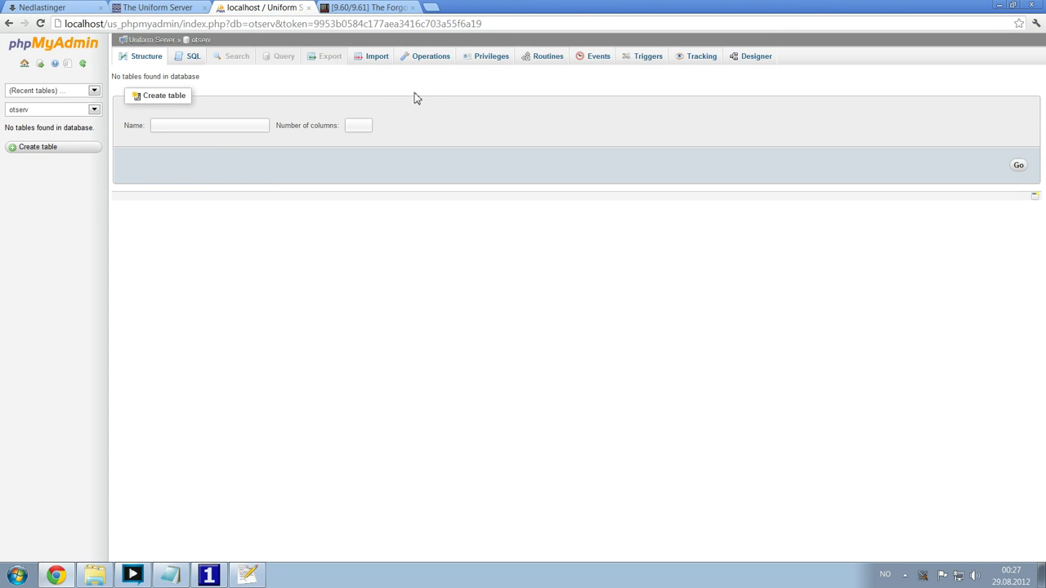
pyautogui.click(364, 58)
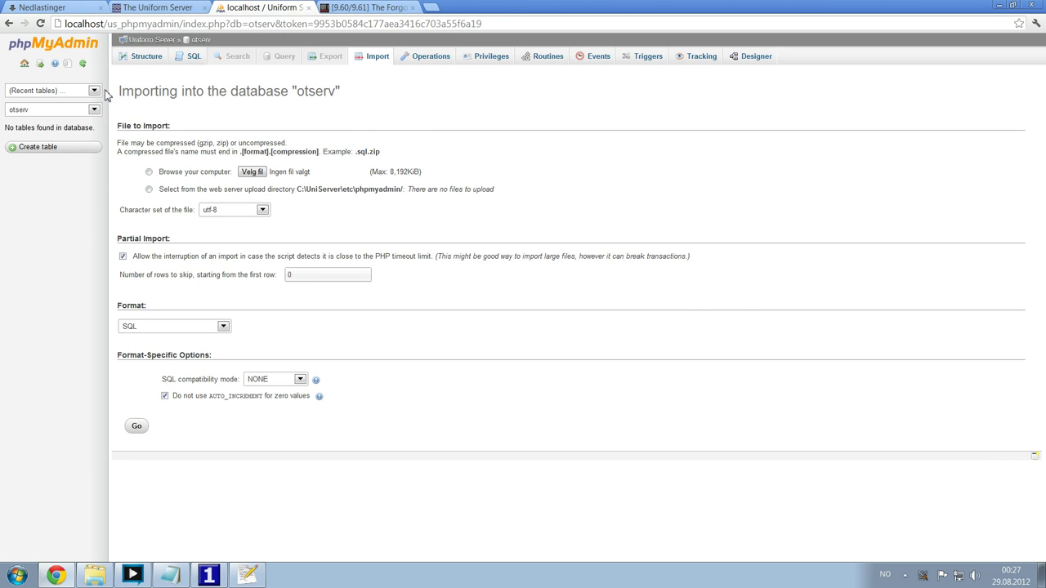
pyautogui.click(62, 48)
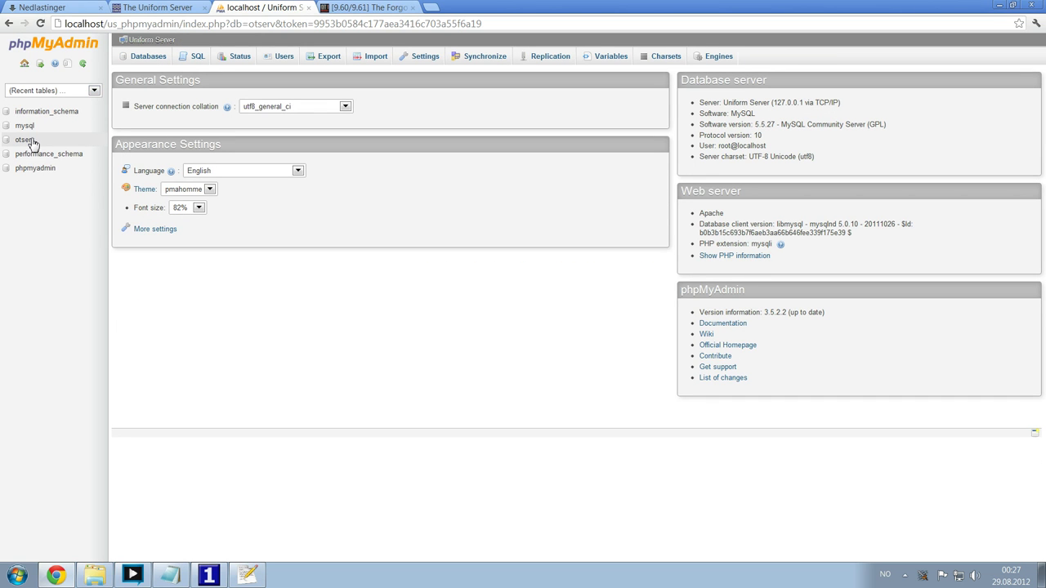
pyautogui.click(27, 141)
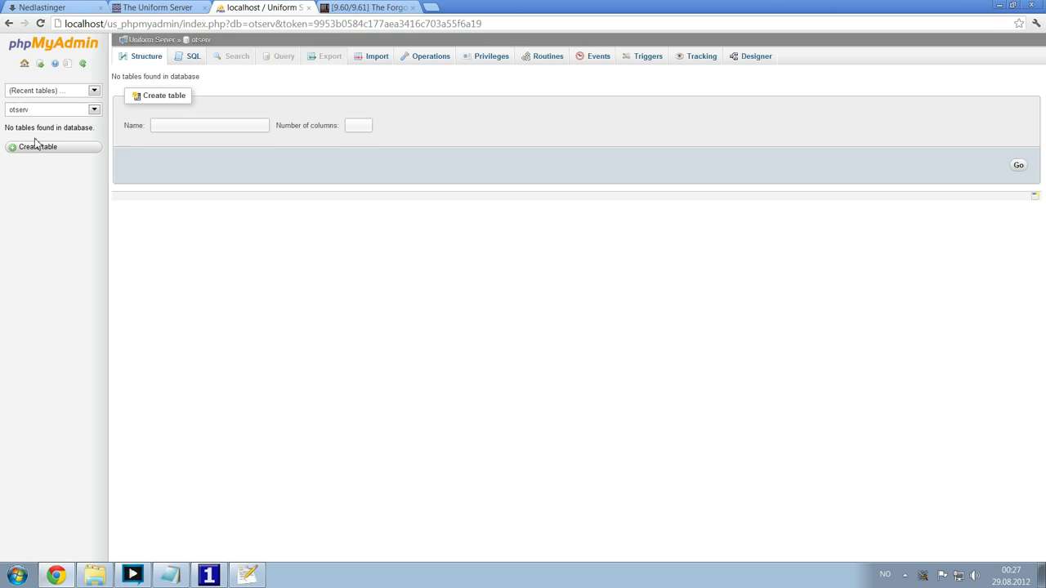
pyautogui.click(381, 58)
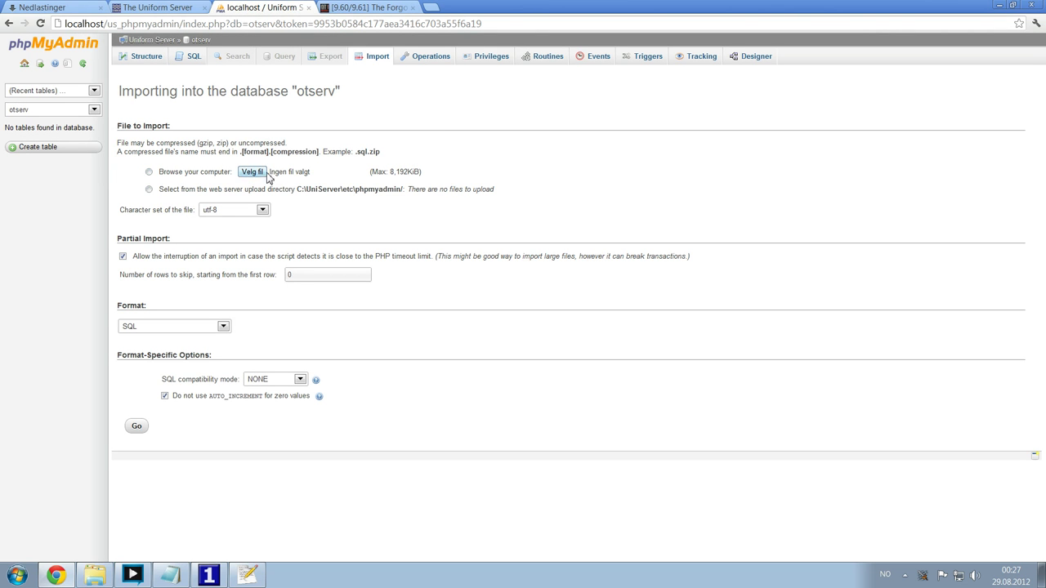
# - Choose C:\videotutorial\forgottenserver.sql as the import file
pyautogui.click(252, 173)
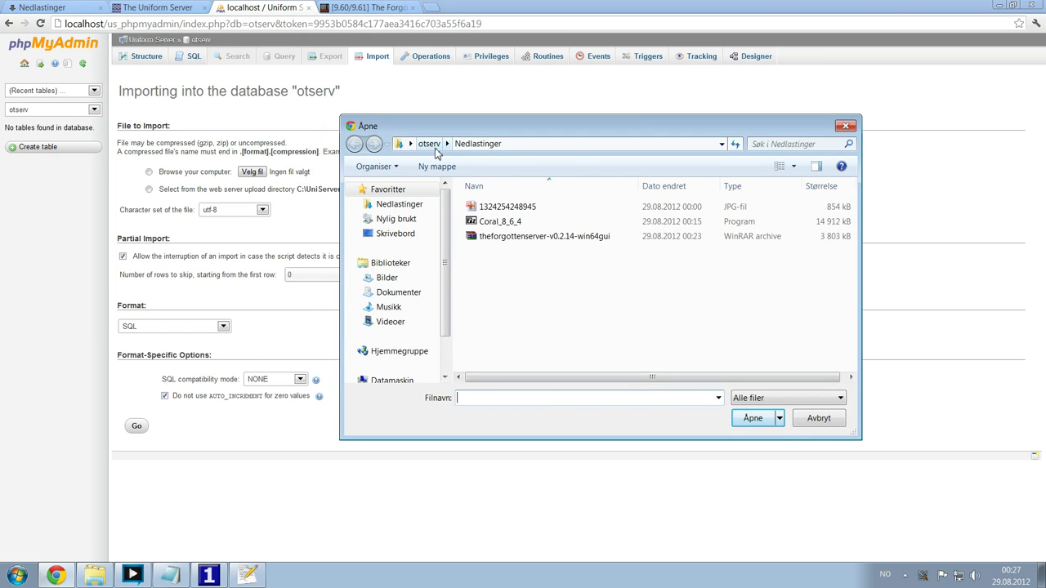
pyautogui.click(429, 143)
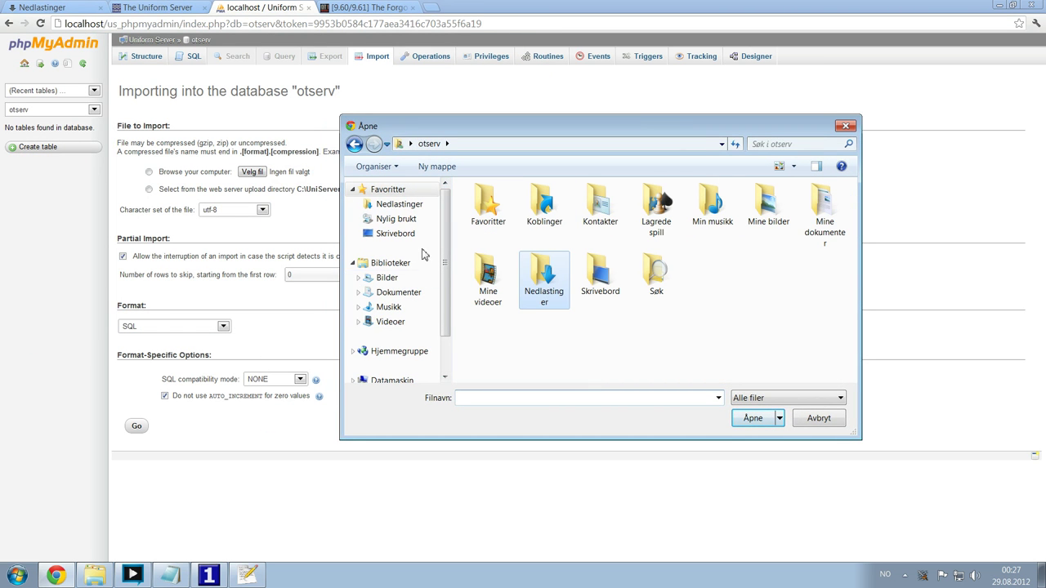
pyautogui.moveTo(444, 245); pyautogui.dragTo(446, 303)
pyautogui.click(398, 332)
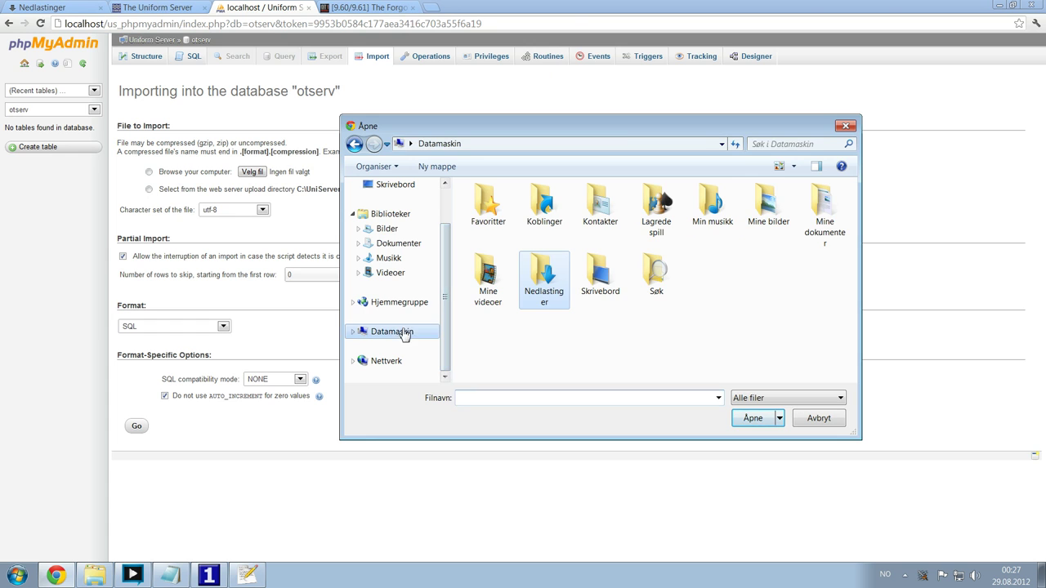
pyautogui.doubleClick(528, 220)
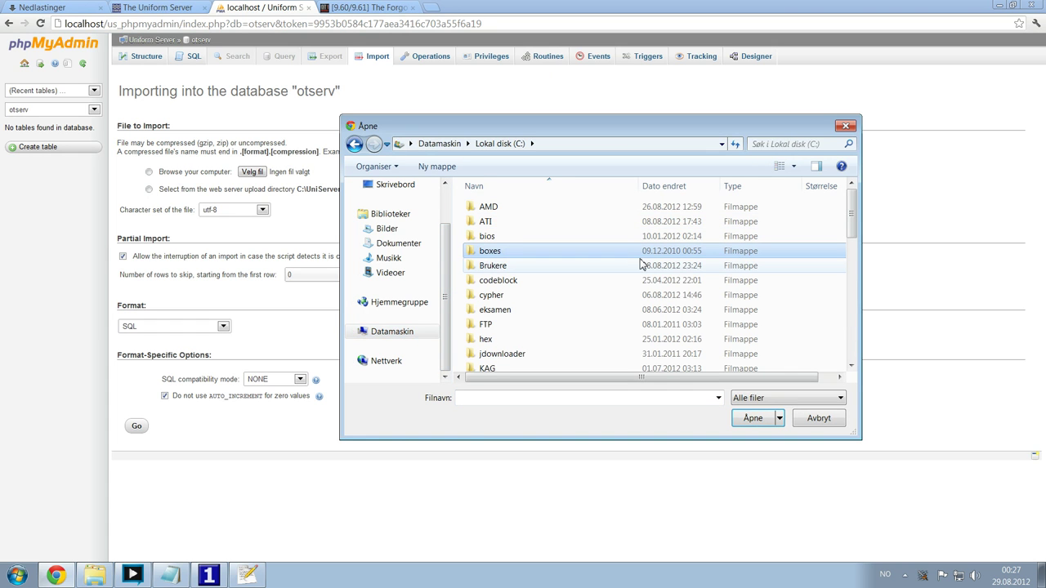
pyautogui.press('Down')
pyautogui.press('Down')
pyautogui.press('Down')
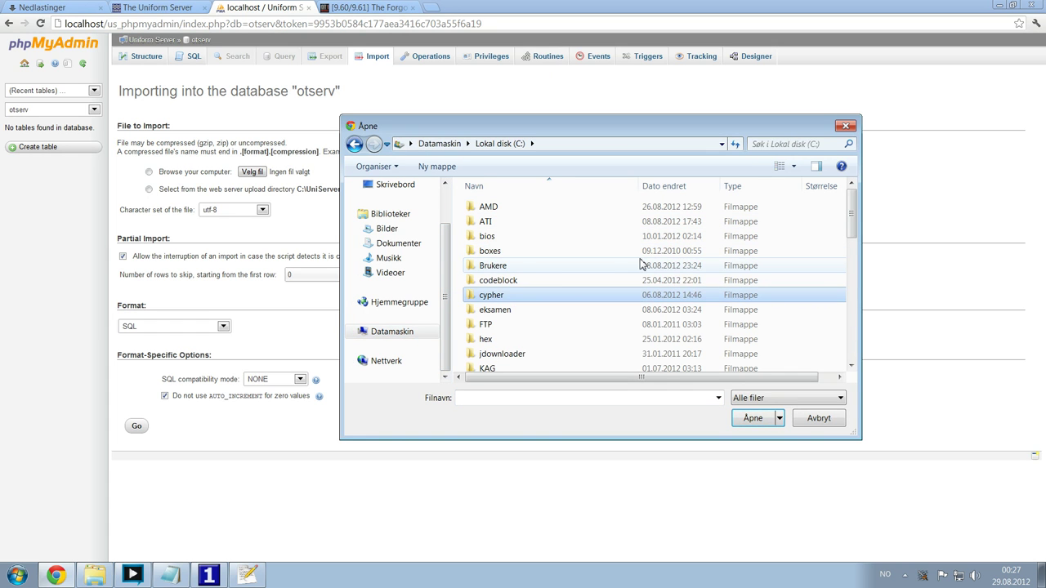
pyautogui.press('v')
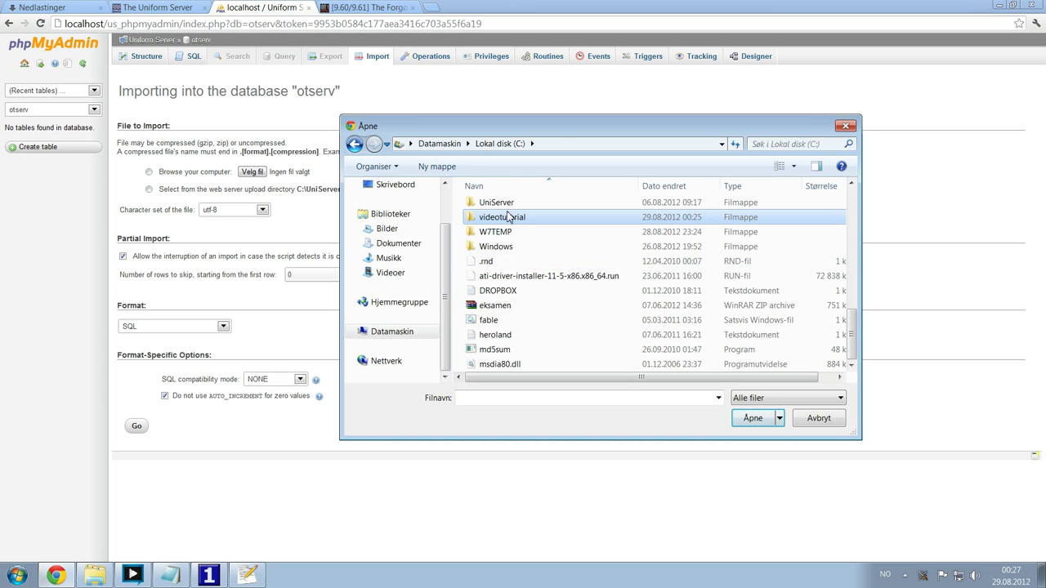
pyautogui.doubleClick(513, 219)
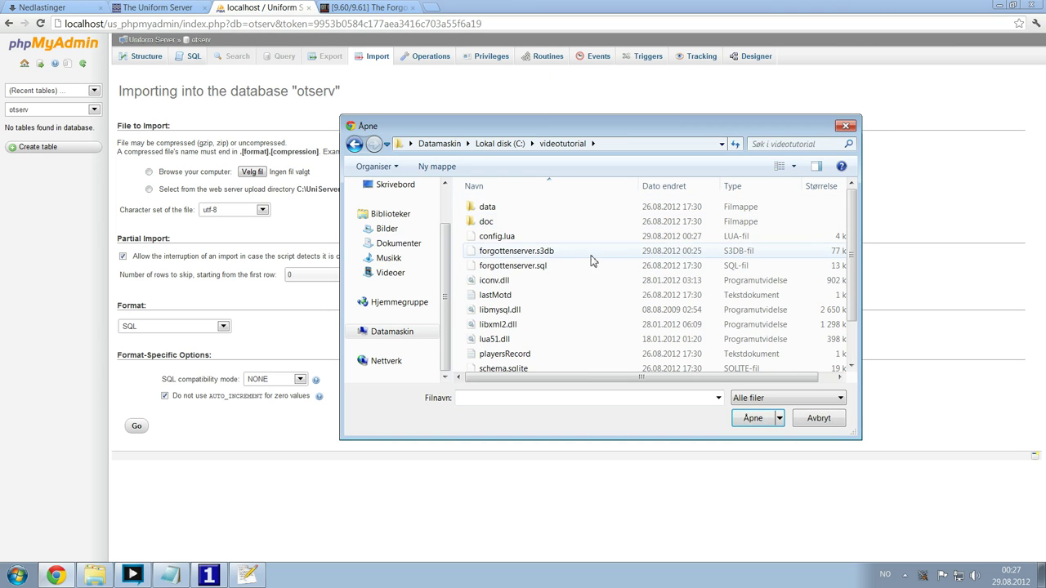
pyautogui.click(529, 269)
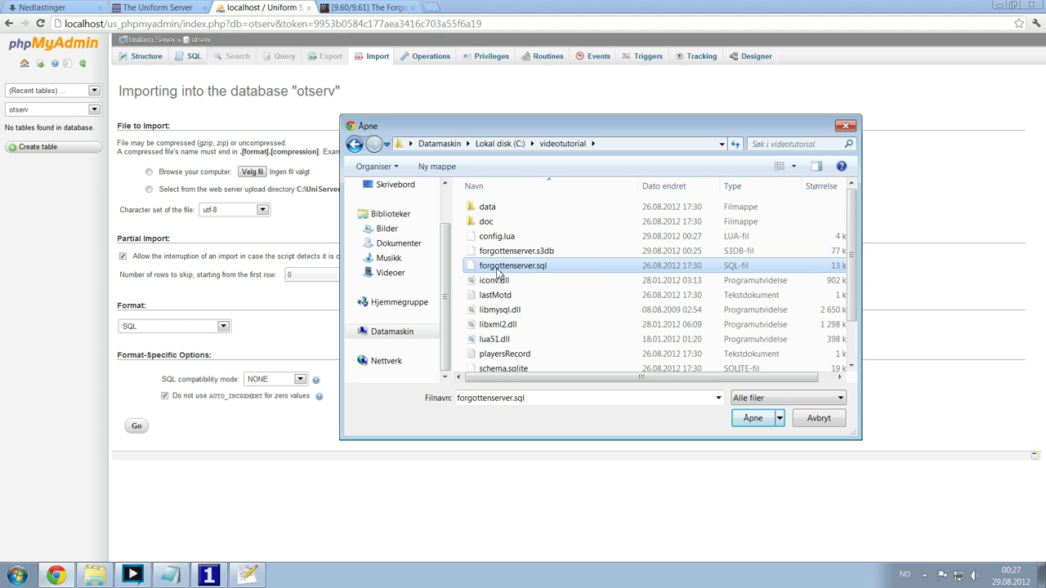
pyautogui.click(752, 418)
# - Run the import, then browse the new accounts and players tables
pyautogui.click(136, 426)
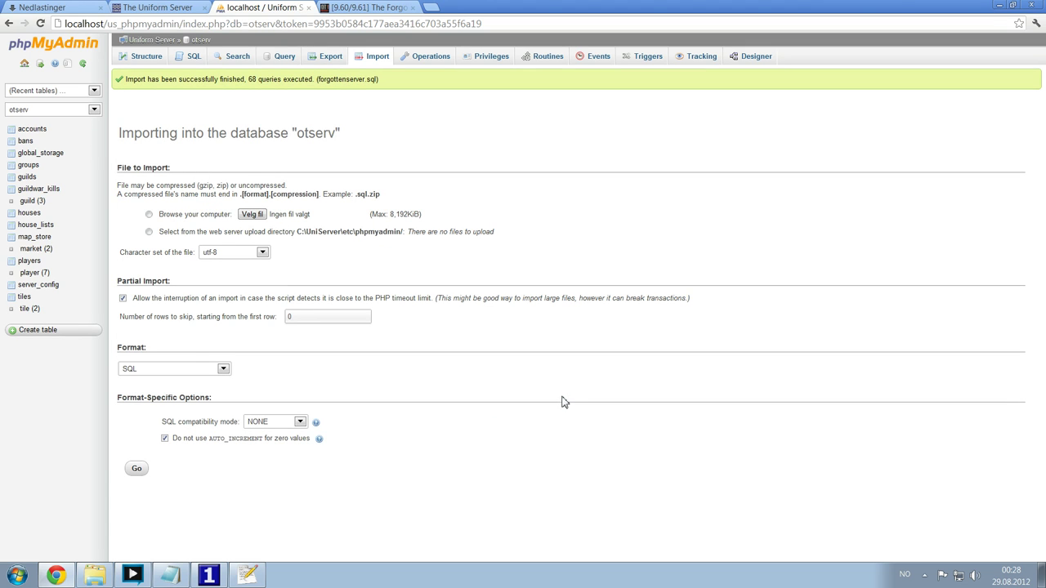
pyautogui.moveTo(165, 79); pyautogui.dragTo(374, 87)
pyautogui.click(374, 87)
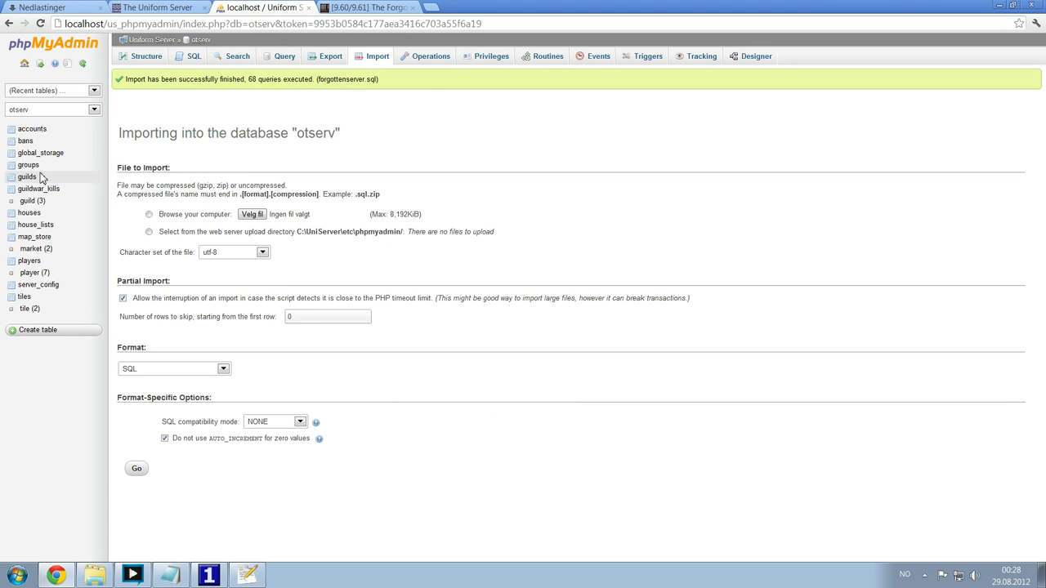
pyautogui.click(34, 129)
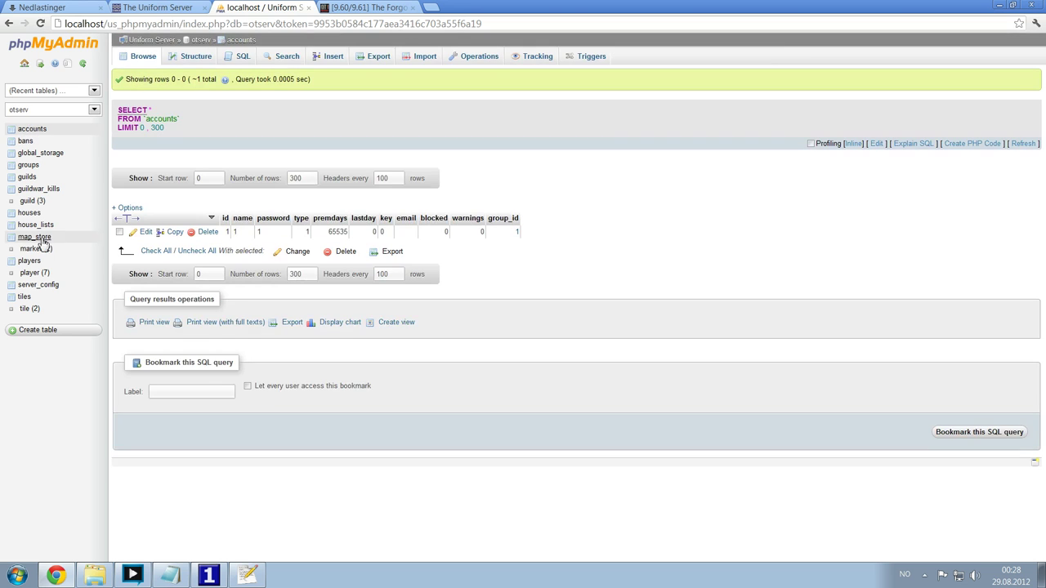
pyautogui.click(29, 262)
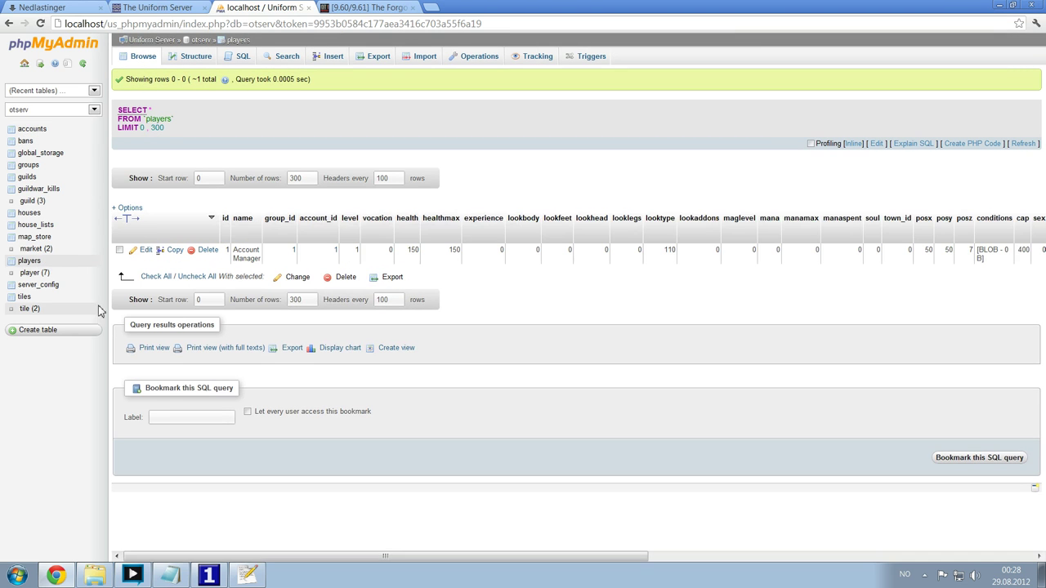
pyautogui.click(11, 273)
pyautogui.click(11, 274)
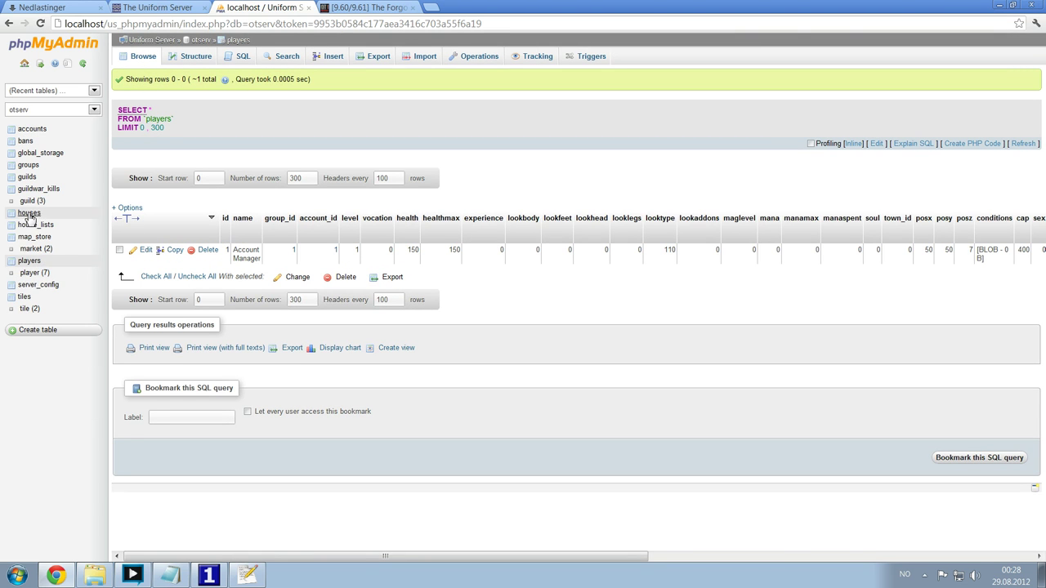
pyautogui.click(59, 574)
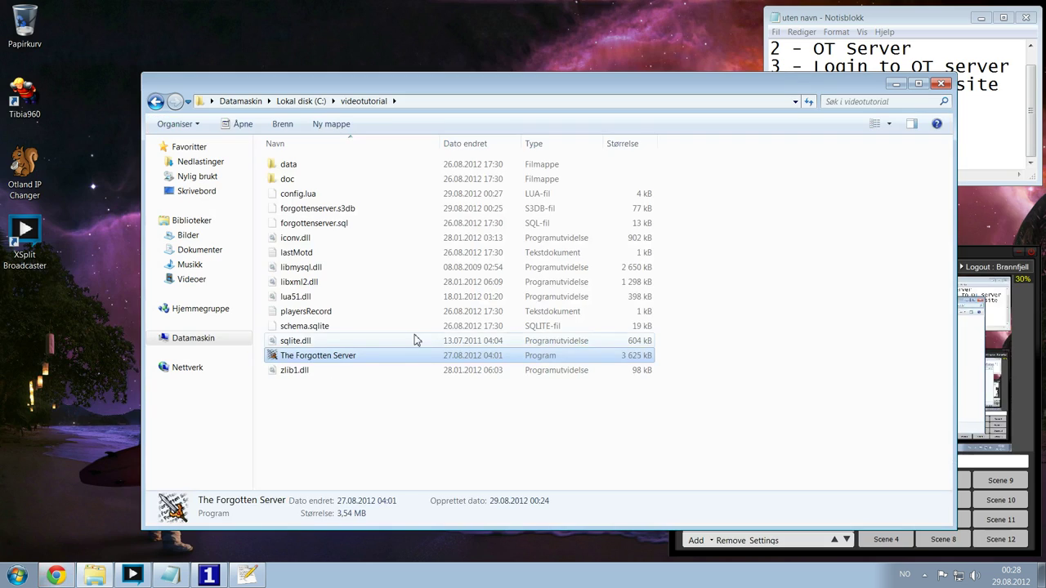
# - Start The Forgotten Server until Online, then open Tibia960 and view its 9.60 version info
pyautogui.doubleClick(315, 357)
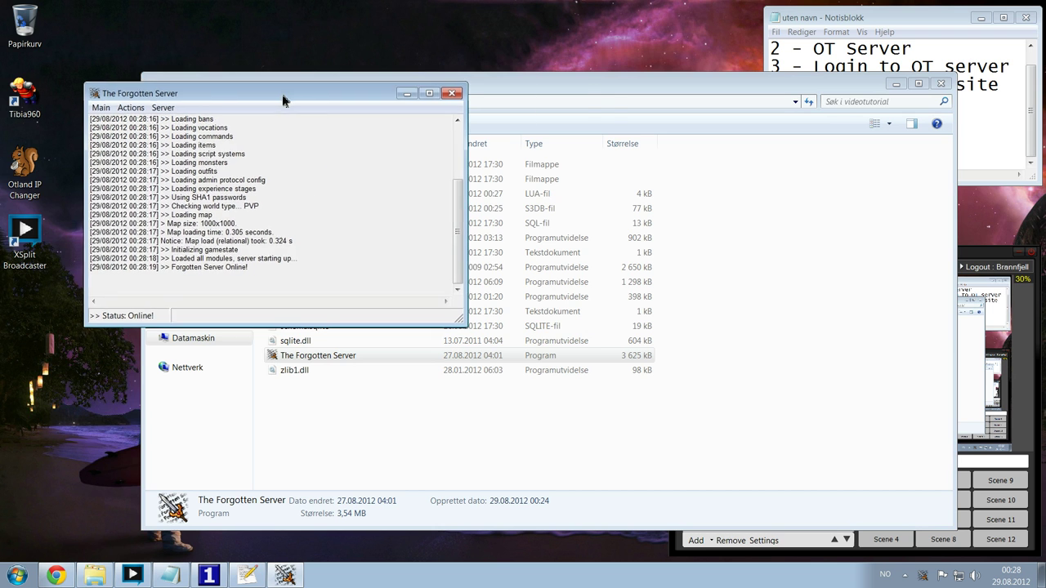
pyautogui.moveTo(285, 96); pyautogui.dragTo(451, 54)
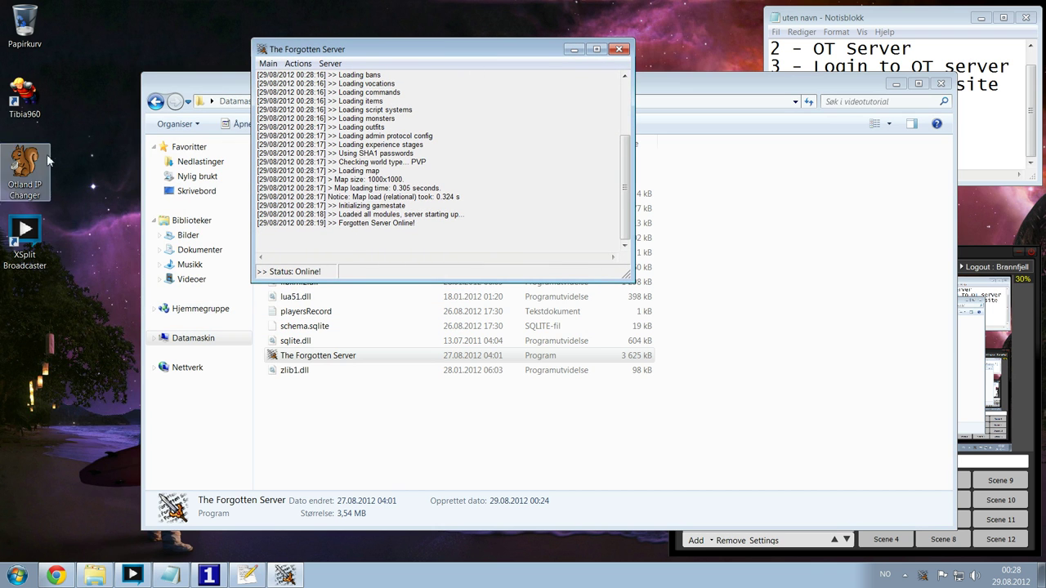
pyautogui.click(29, 102)
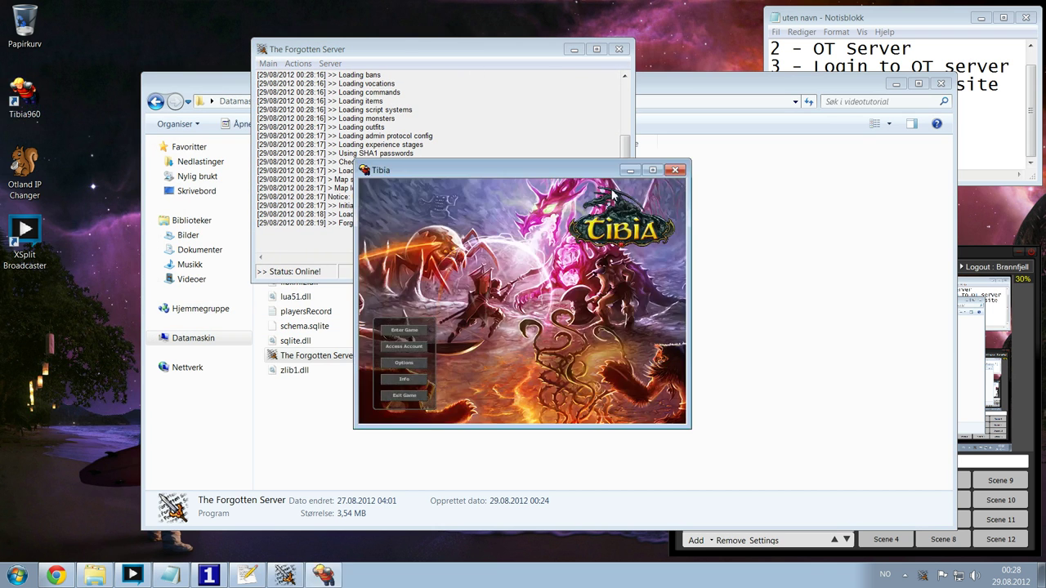
pyautogui.moveTo(575, 170); pyautogui.dragTo(401, 85)
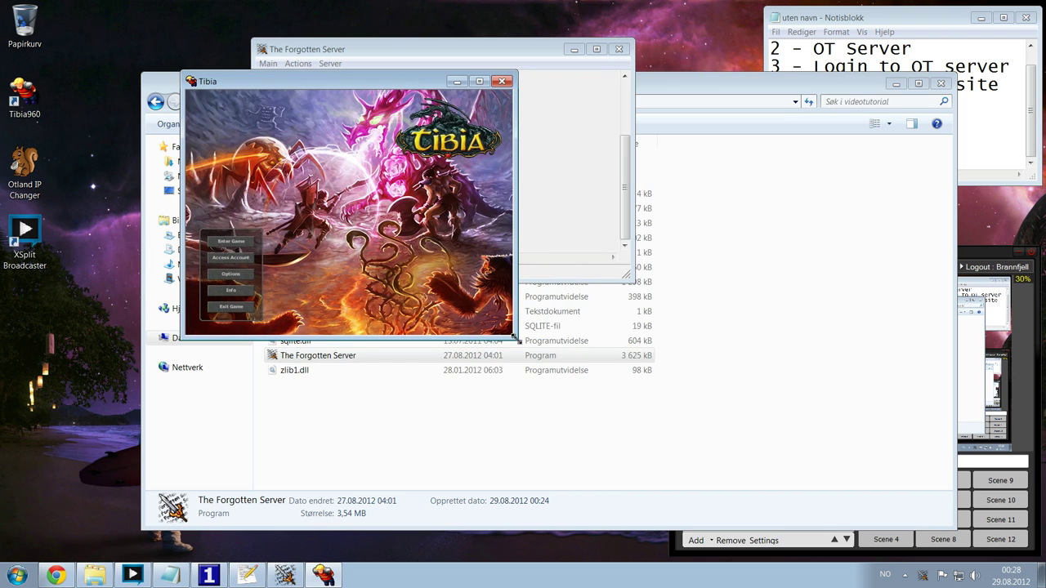
pyautogui.moveTo(515, 337); pyautogui.dragTo(565, 393)
pyautogui.click(231, 368)
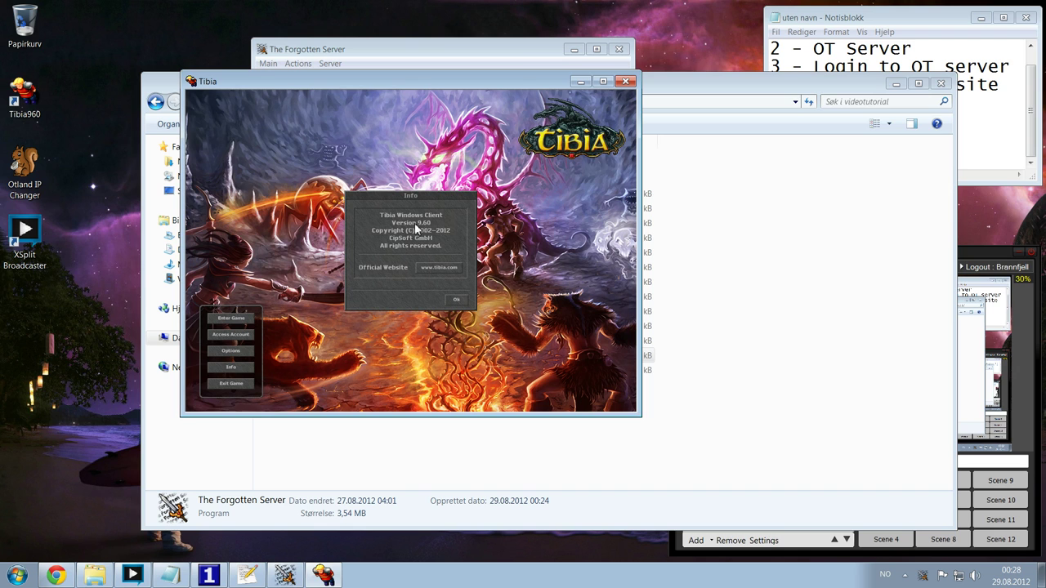
# - Use Otland IP Changer to point the Tibia client at 127.0.0.1:7171
pyautogui.click(457, 299)
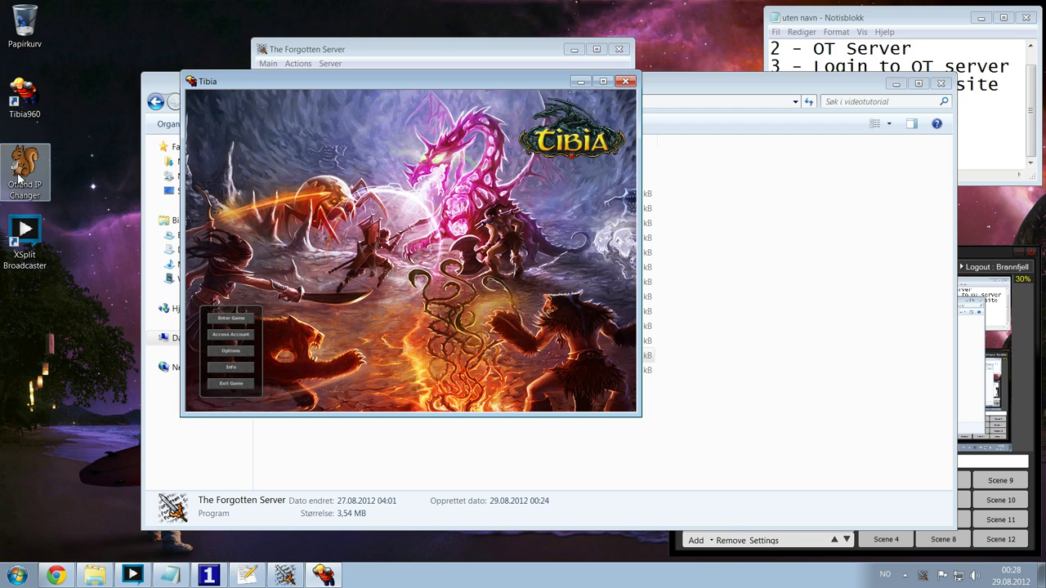
pyautogui.doubleClick(23, 166)
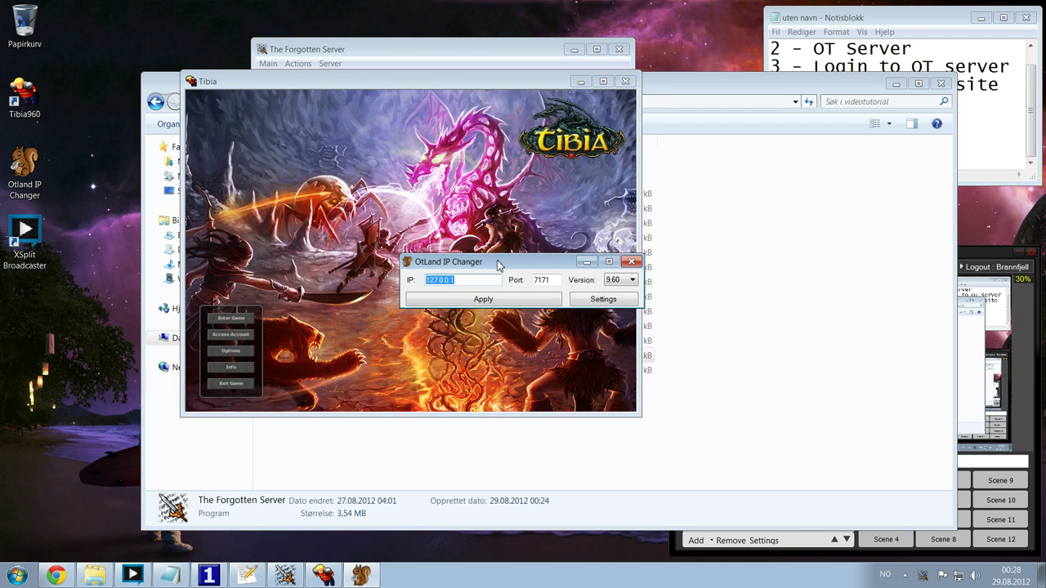
pyautogui.moveTo(499, 260); pyautogui.dragTo(674, 296)
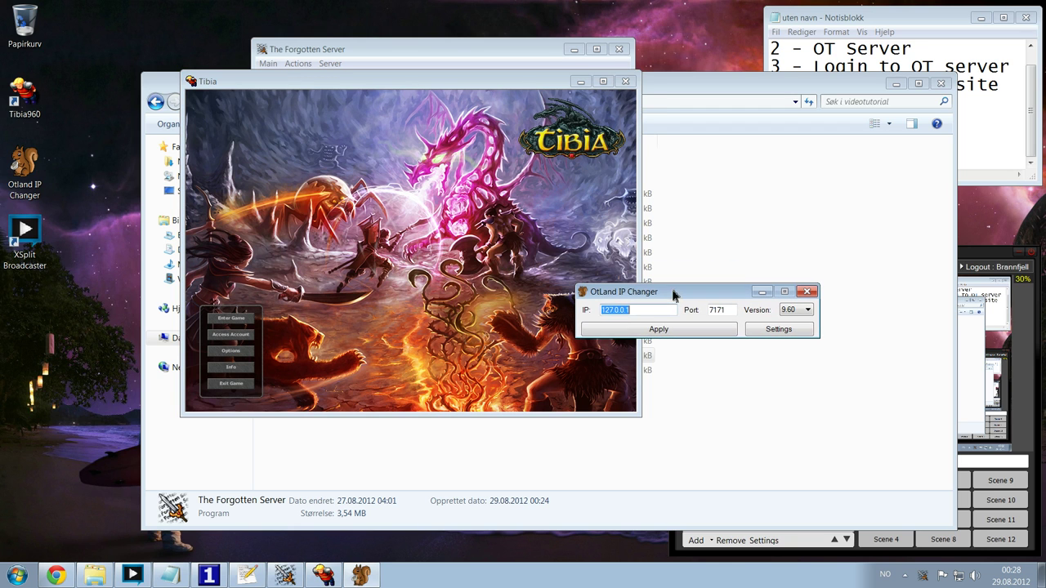
pyautogui.click(644, 331)
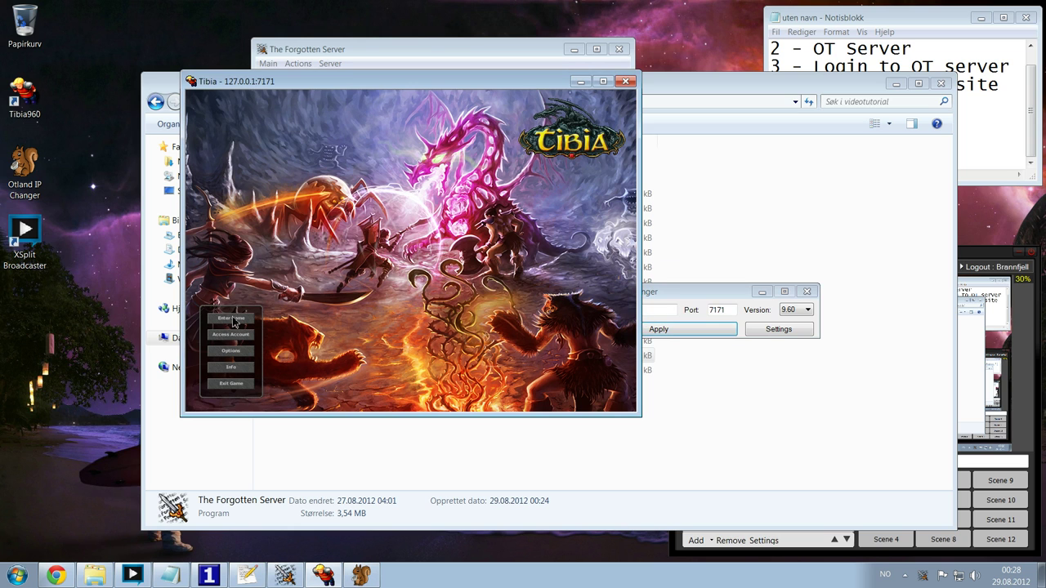
# - Attempt a login, which fails with an incorrect account name or password message
pyautogui.click(232, 319)
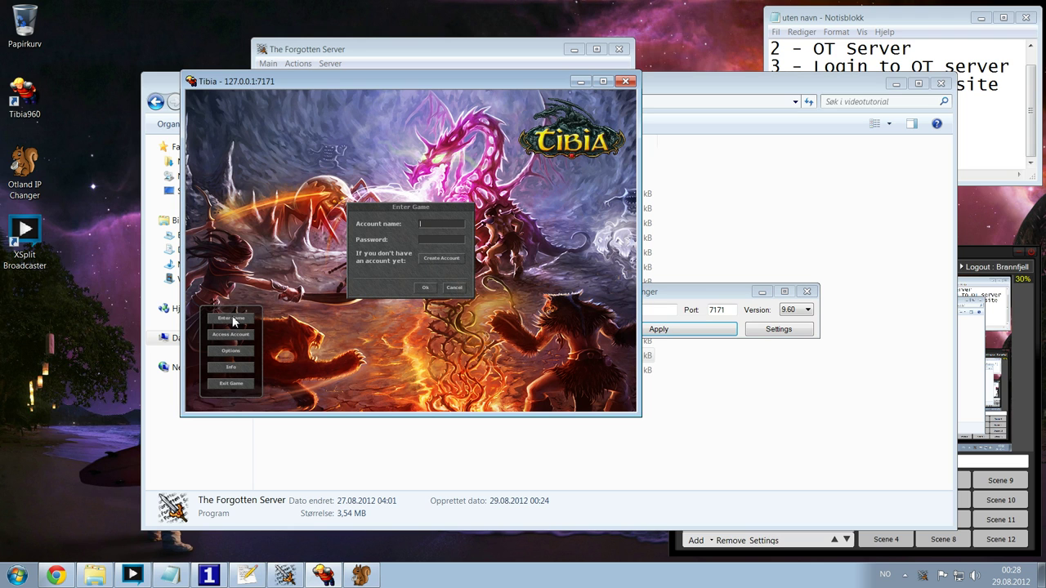
pyautogui.press('Return')
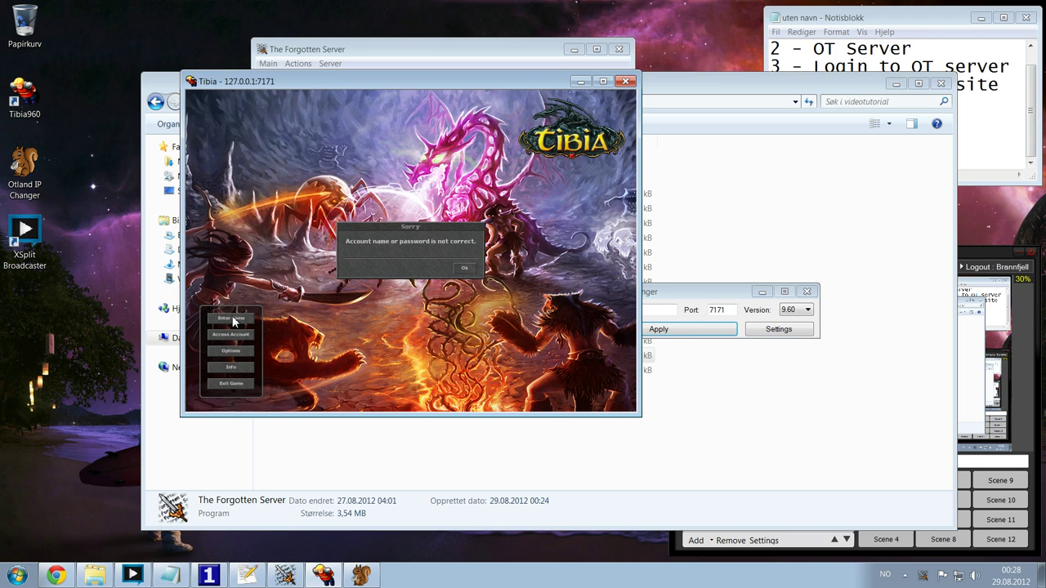
pyautogui.press('Return')
pyautogui.press('Escape')
# - Confirm passwordType is sha1 in config.lua, then browse the accounts table in phpMyAdmin
pyautogui.click(247, 576)
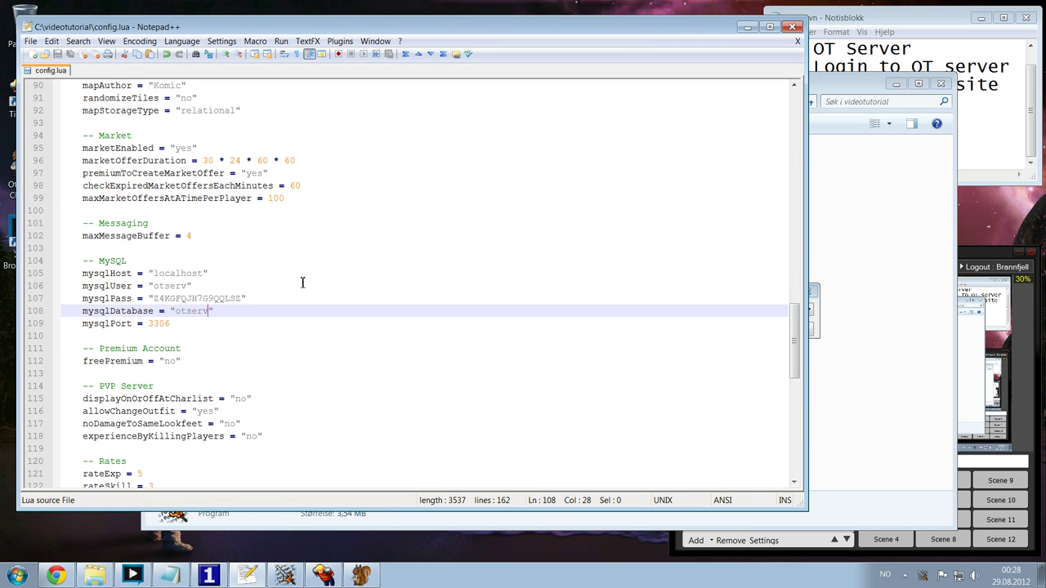
pyautogui.hotkey('ctrl', 'f')
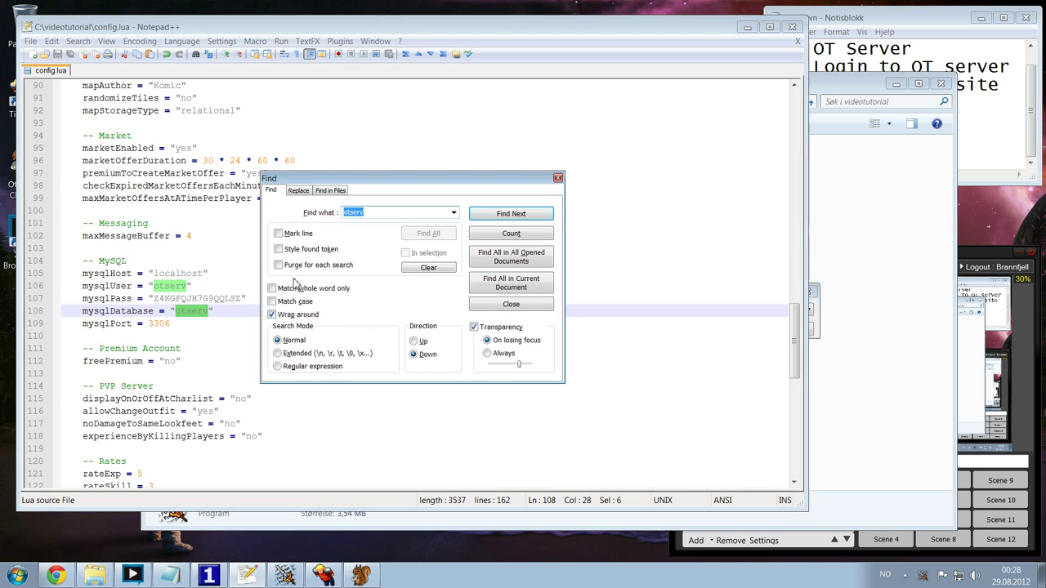
pyautogui.write('sha1')
pyautogui.press('Return')
pyautogui.press('Escape')
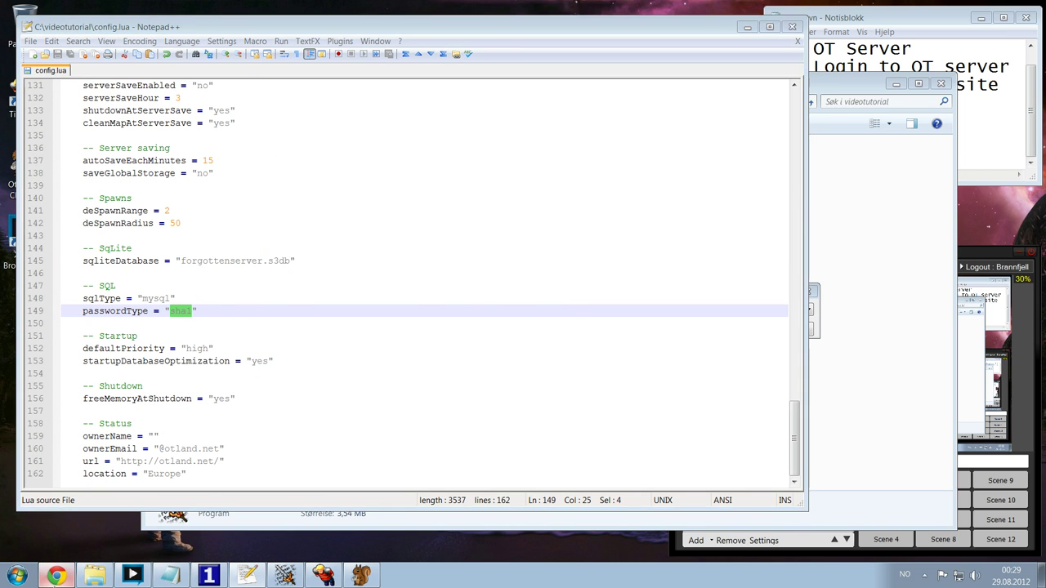
pyautogui.click(56, 575)
pyautogui.click(33, 131)
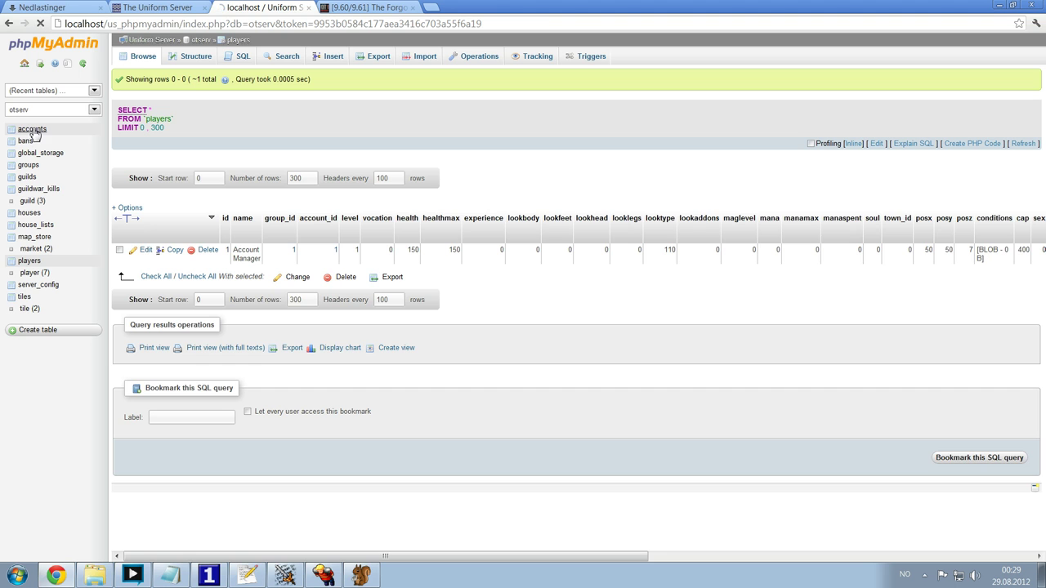
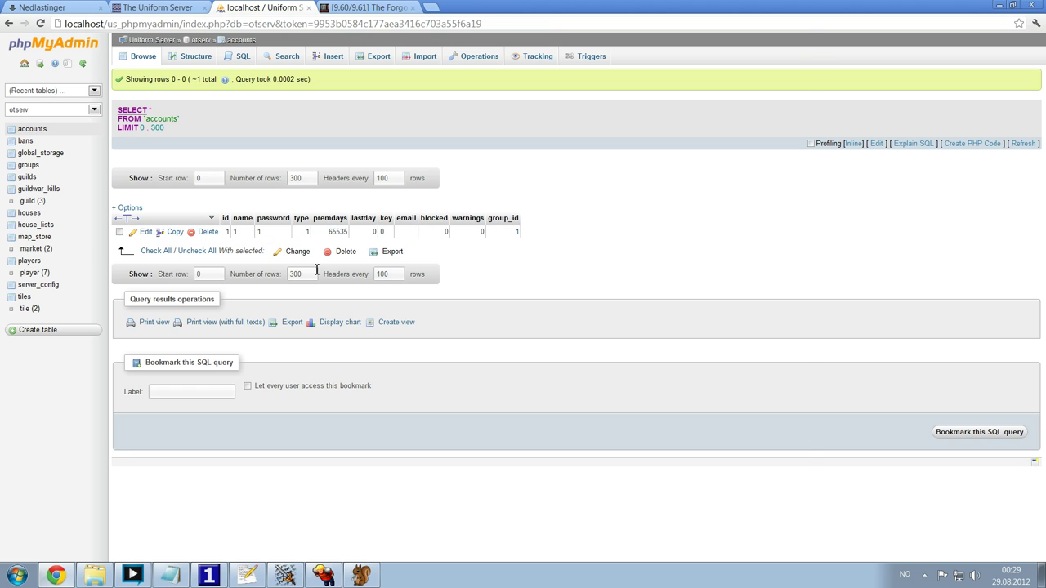
pyautogui.click(257, 570)
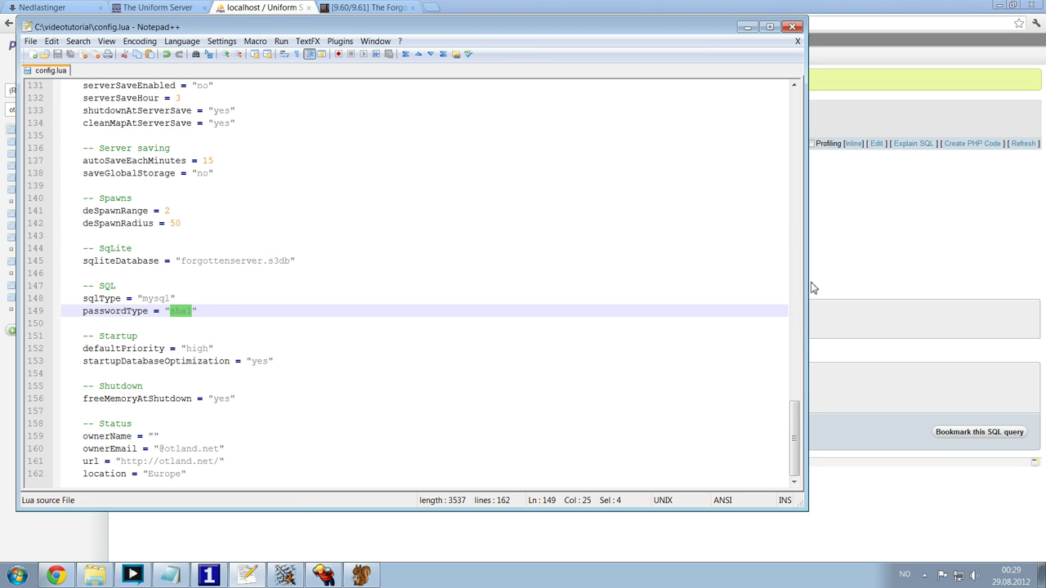
pyautogui.click(864, 283)
pyautogui.hotkey('ctrl', 't')
pyautogui.write('sha1')
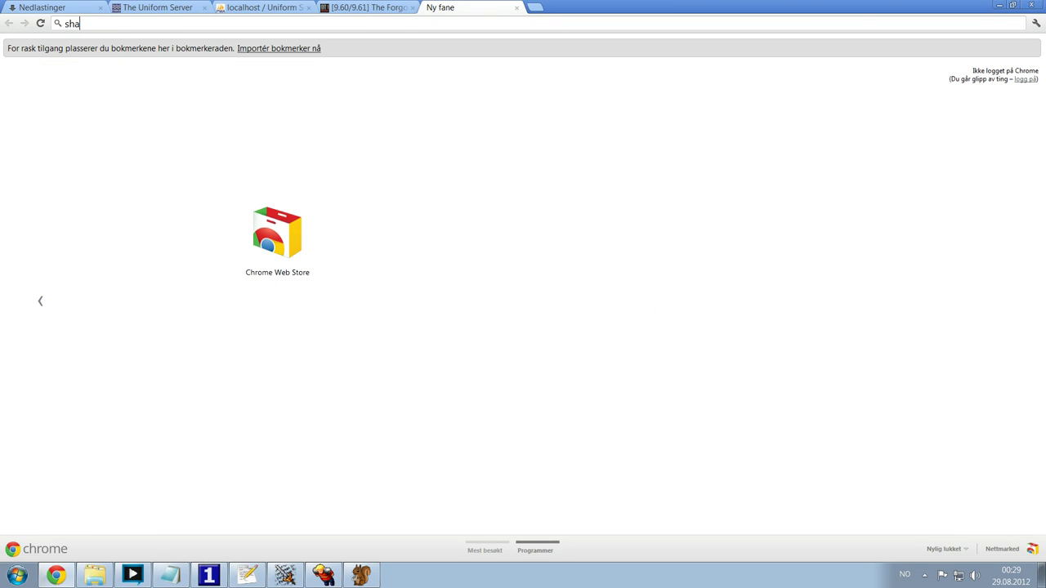
pyautogui.press('Return')
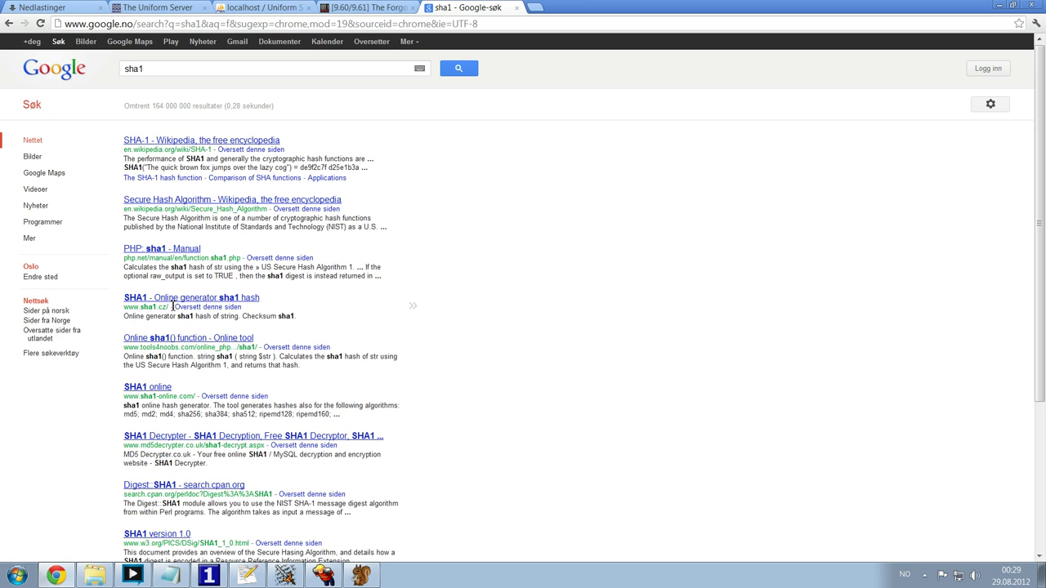
pyautogui.moveTo(124, 308); pyautogui.dragTo(167, 307)
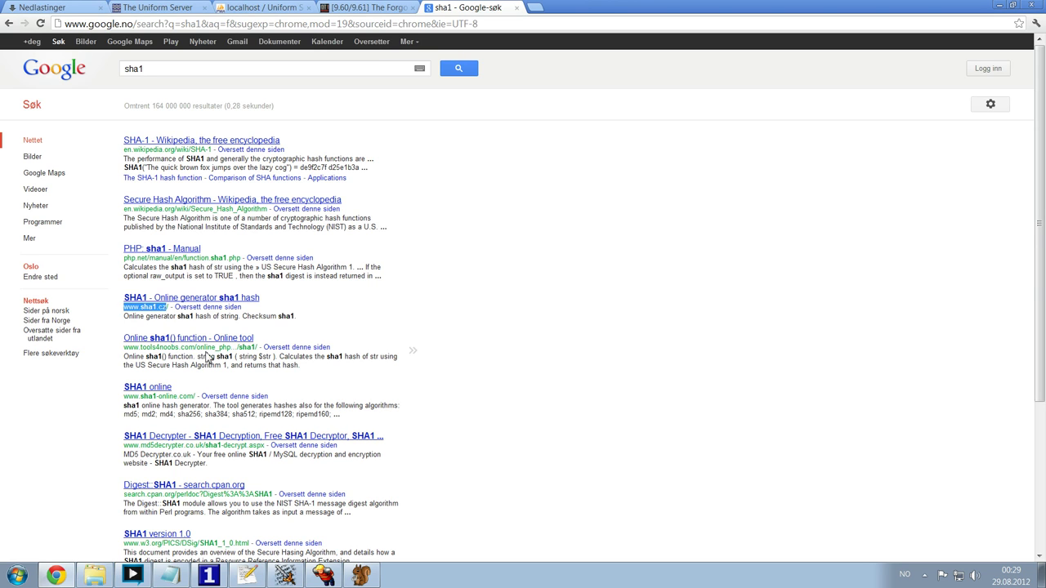
pyautogui.click(182, 298)
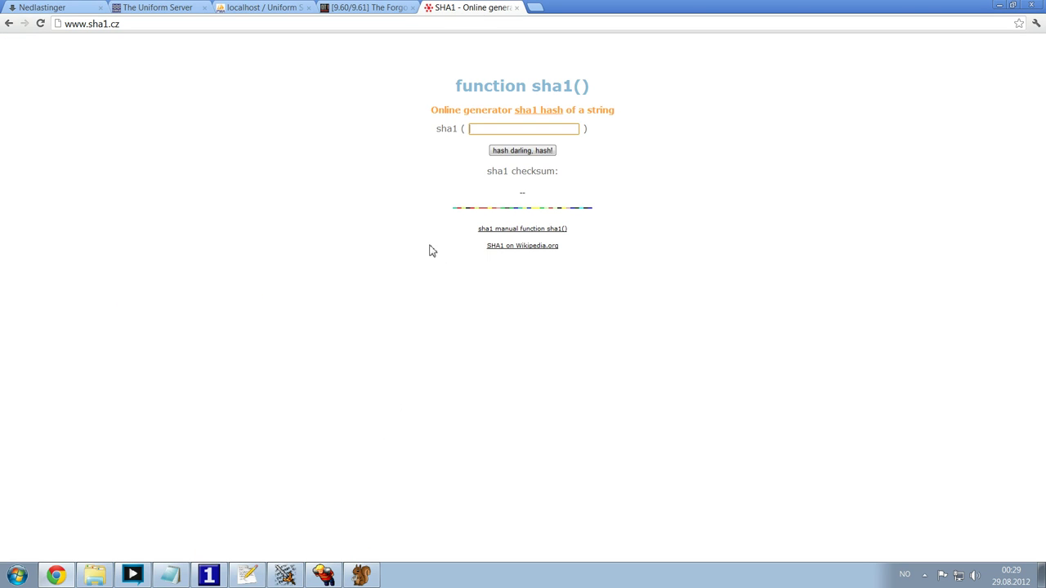
# - Generate the SHA1 hash of the account password and select the checksum for copying
pyautogui.write('1')
pyautogui.click(523, 152)
pyautogui.doubleClick(494, 193)
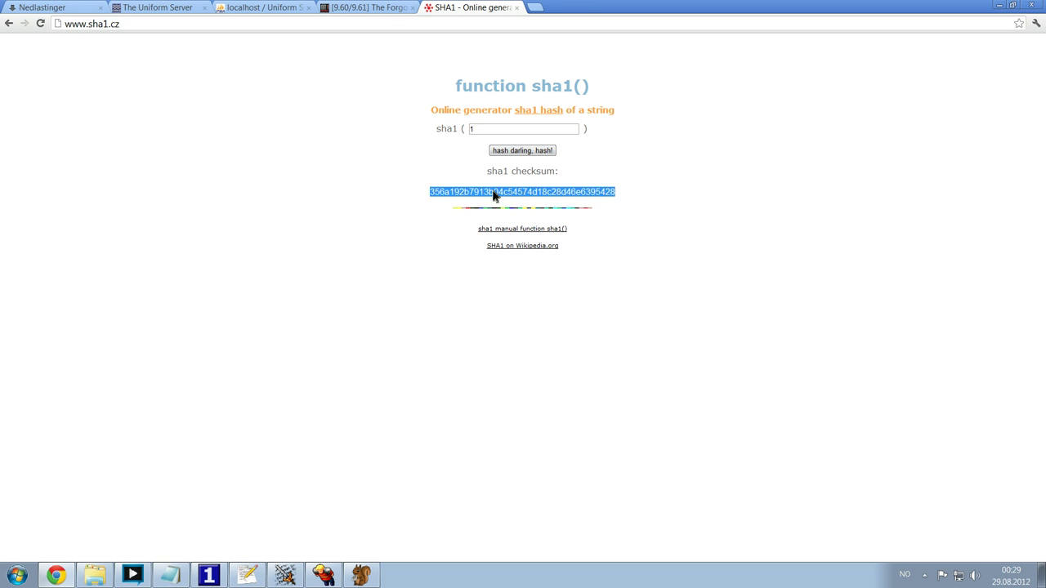
pyautogui.click(496, 195)
pyautogui.doubleClick(504, 196)
pyautogui.click(276, 10)
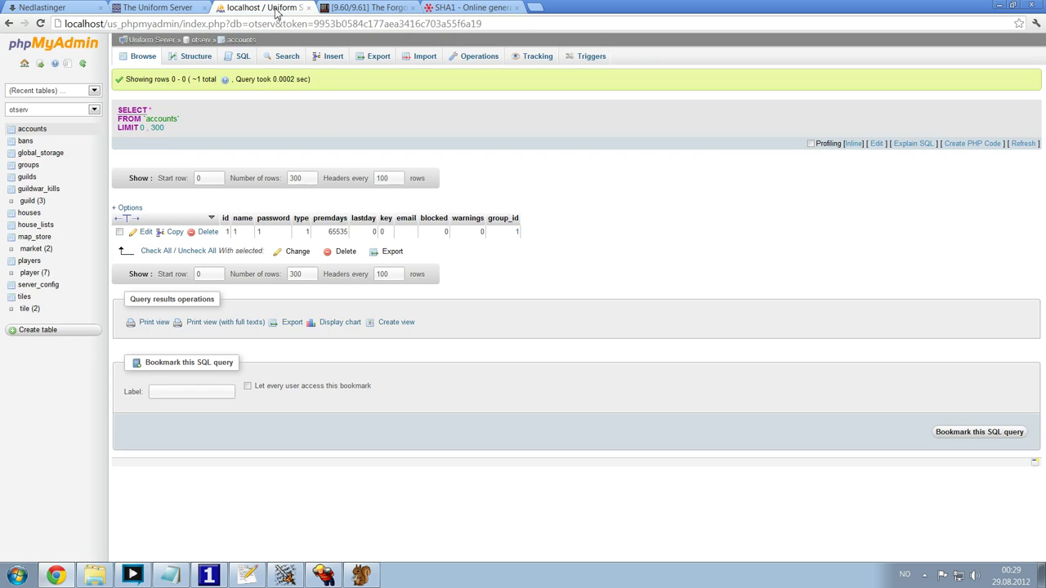
# - Paste the SHA1 hash into the accounts row's password cell and save it
pyautogui.doubleClick(276, 233)
pyautogui.hotkey('ctrl', 'v')
pyautogui.press('Return')
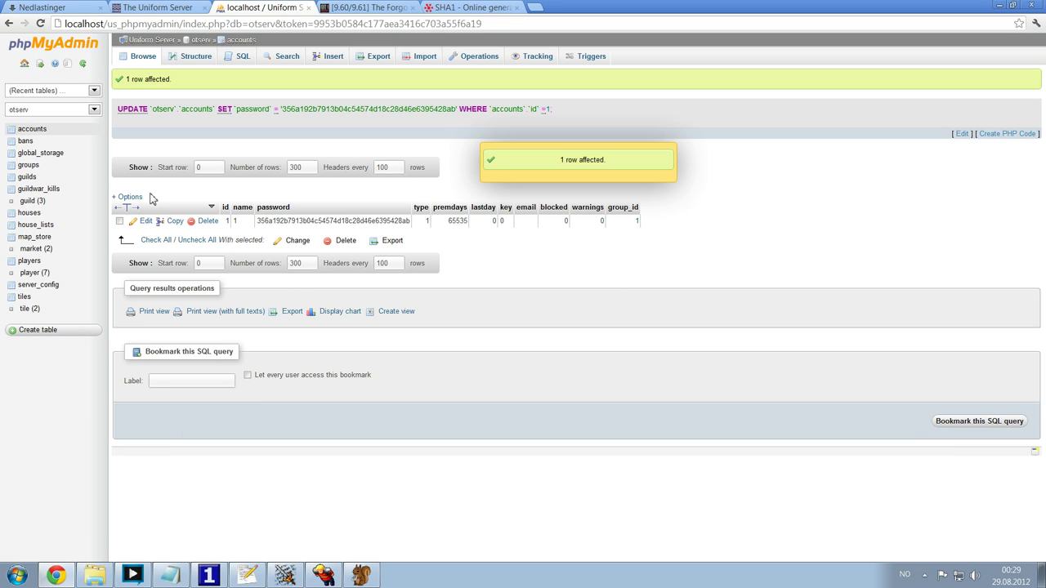
# - Reload the accounts table and check the row, leaving premdays at 65535
pyautogui.click(147, 57)
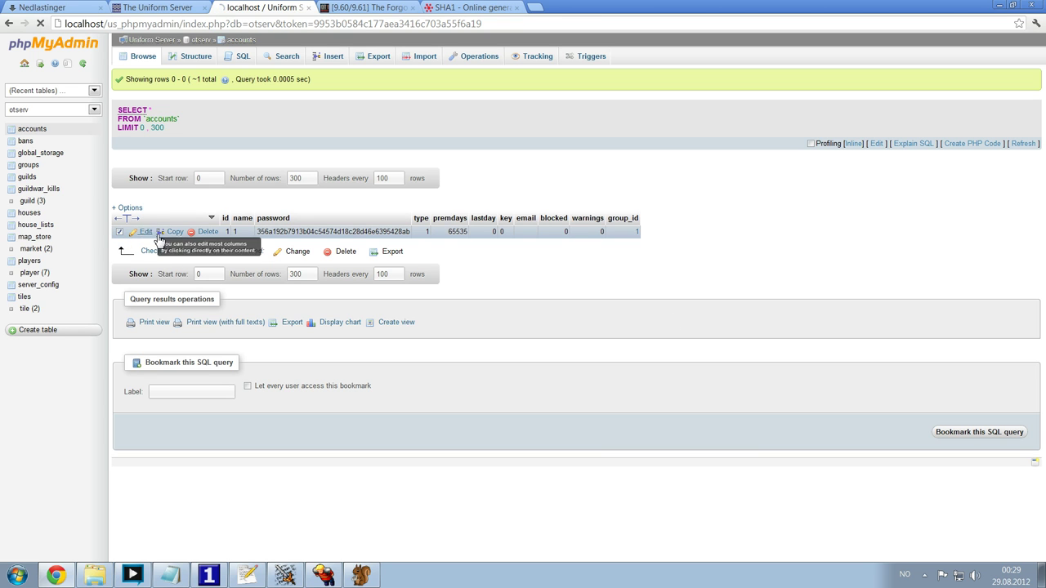
pyautogui.click(145, 232)
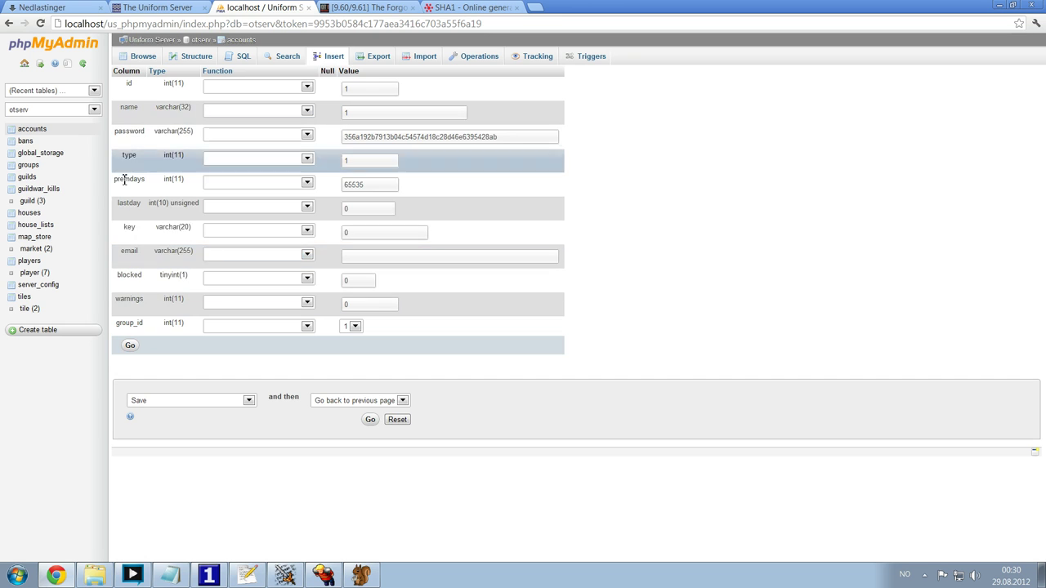
pyautogui.click(37, 131)
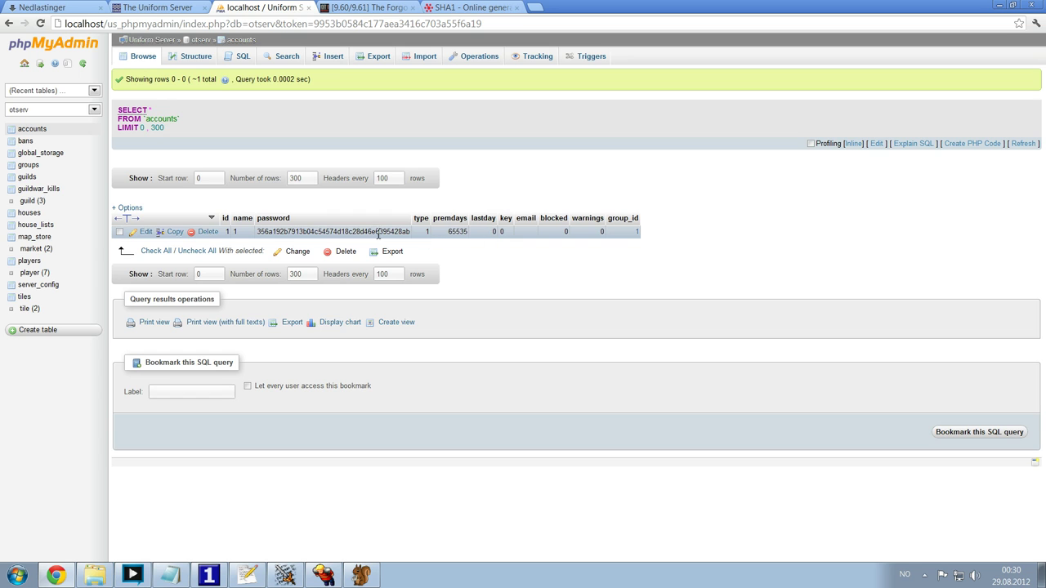
pyautogui.doubleClick(456, 232)
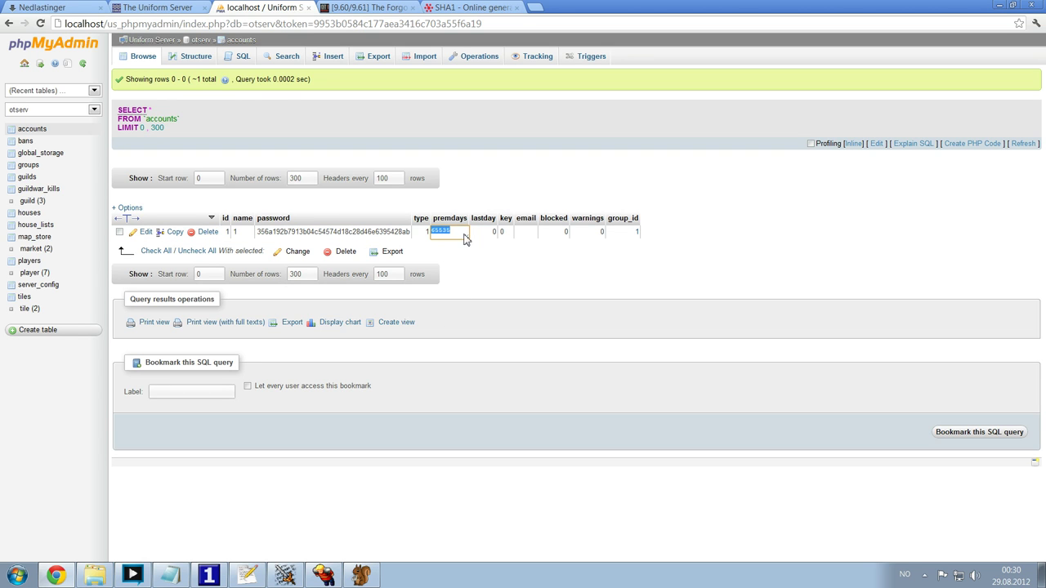
pyautogui.click(514, 304)
# - Log in to Tibia again with the account password and enter as the Account Manager
pyautogui.click(322, 576)
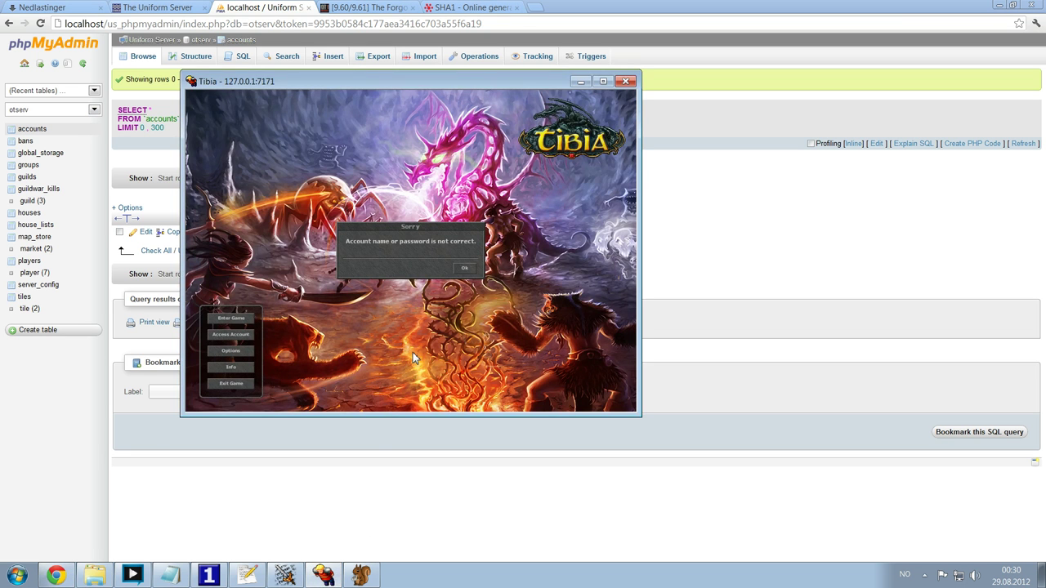
pyautogui.press('Return')
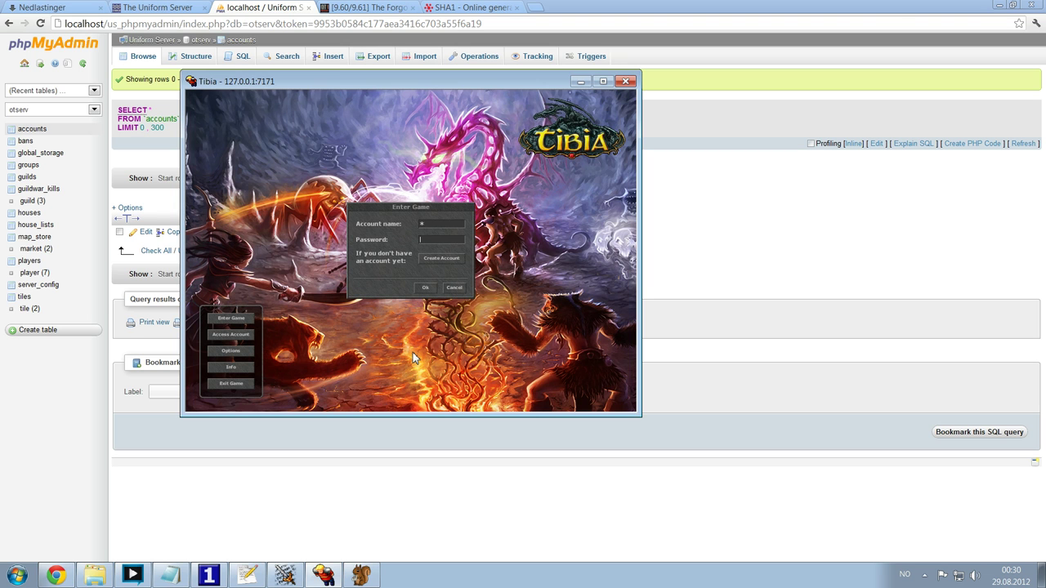
pyautogui.write('1')
pyautogui.press('Return')
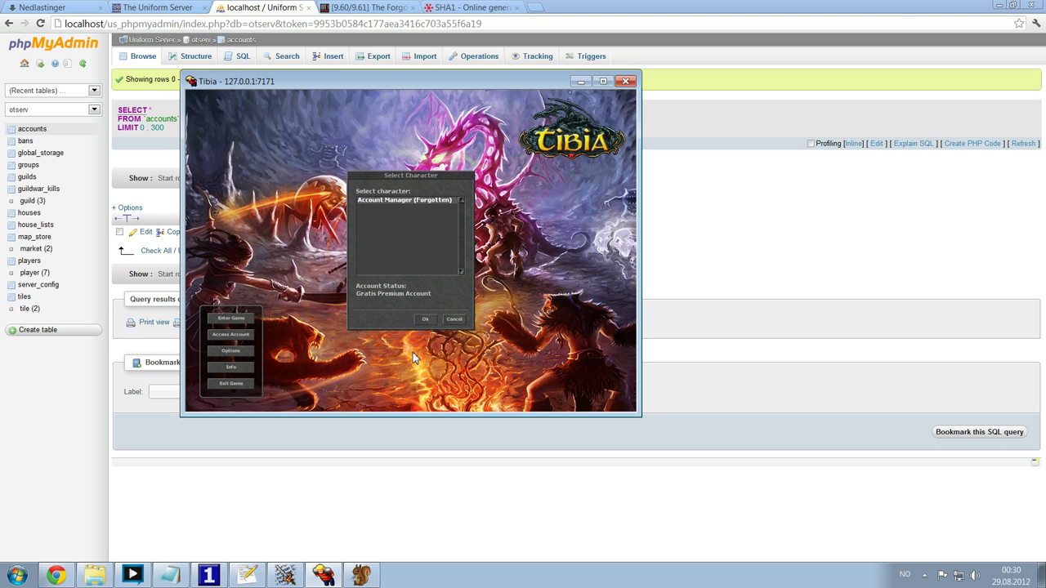
pyautogui.press('Return')
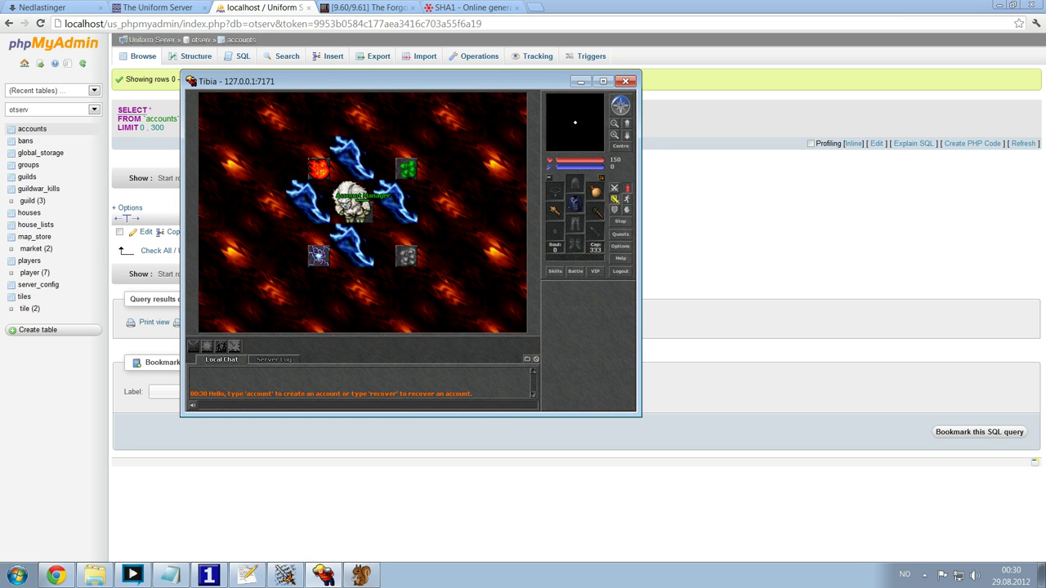
# - Move the server console aside to reveal the game window
pyautogui.click(286, 576)
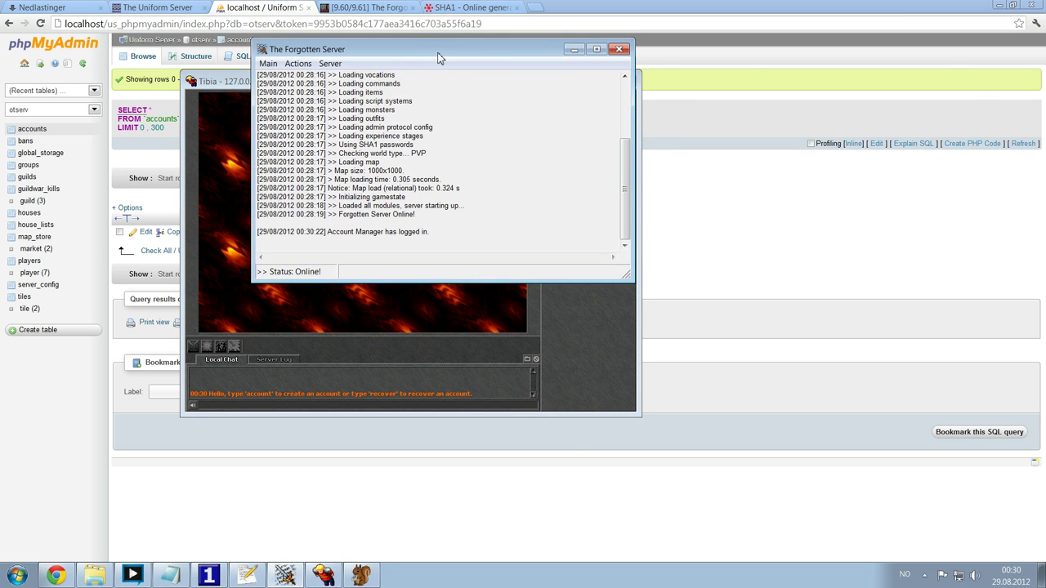
pyautogui.moveTo(439, 59); pyautogui.dragTo(806, 81)
pyautogui.moveTo(699, 253); pyautogui.dragTo(827, 258)
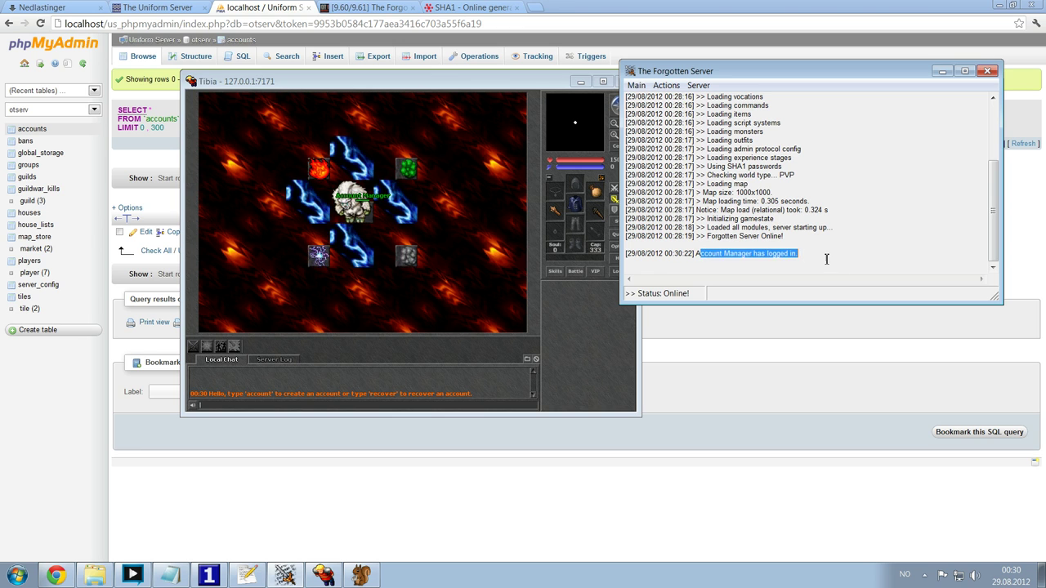
pyautogui.click(824, 255)
pyautogui.click(350, 369)
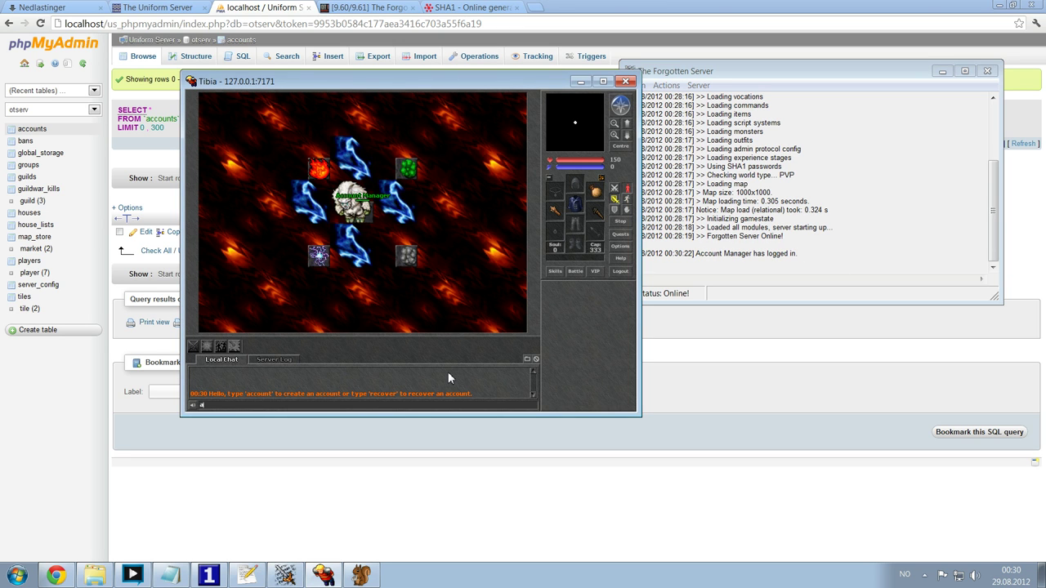
# - Ask the Account Manager for a new account, set its password, and confirm with 'yes'
pyautogui.press('Return')
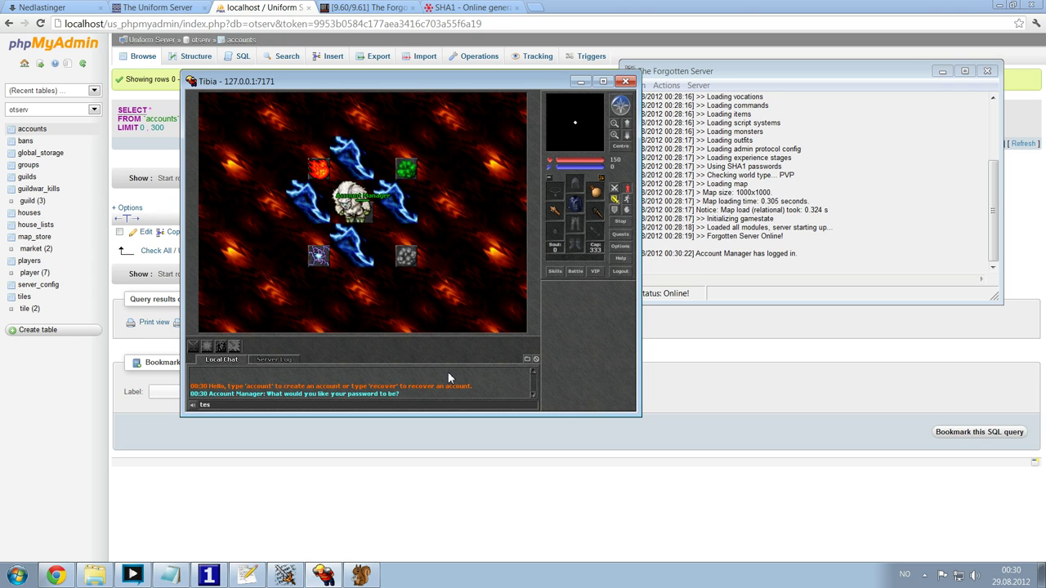
pyautogui.press('BackSpace')
pyautogui.press('BackSpace')
pyautogui.press('BackSpace')
pyautogui.press('BackSpace')
pyautogui.press('BackSpace')
pyautogui.press('BackSpace')
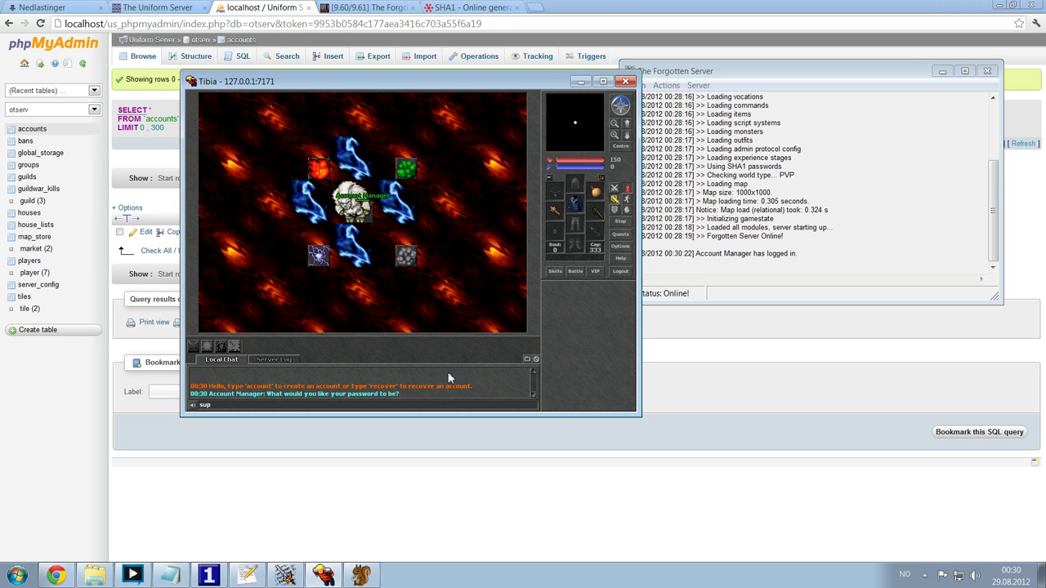
pyautogui.press('Return')
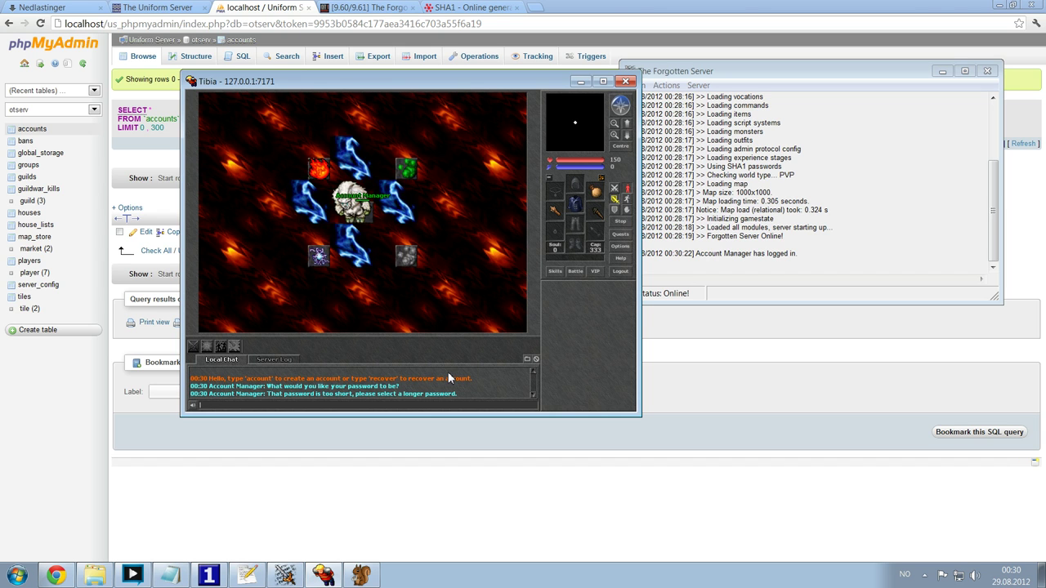
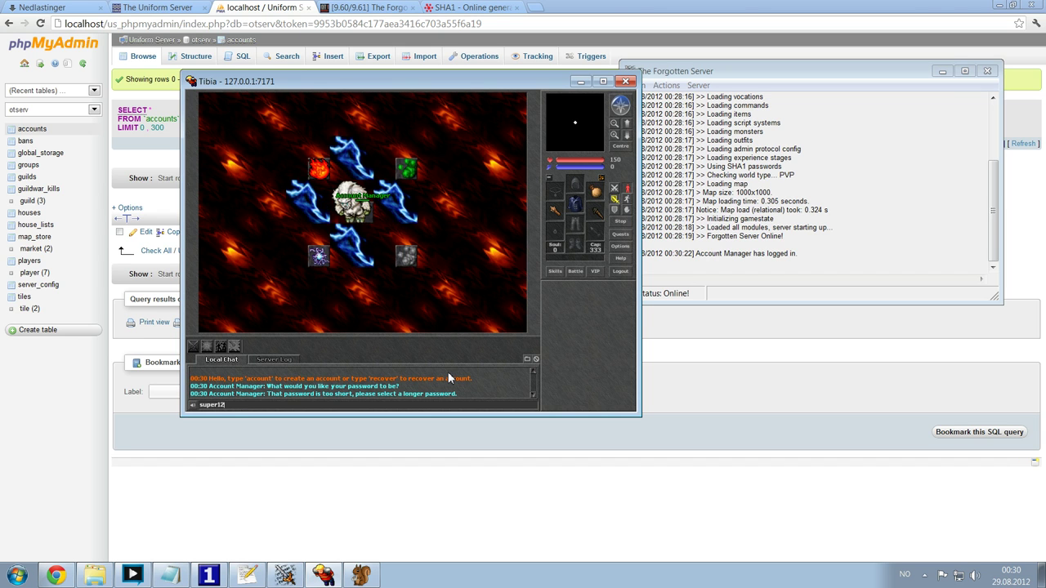
pyautogui.press('Return')
pyautogui.press('Return')
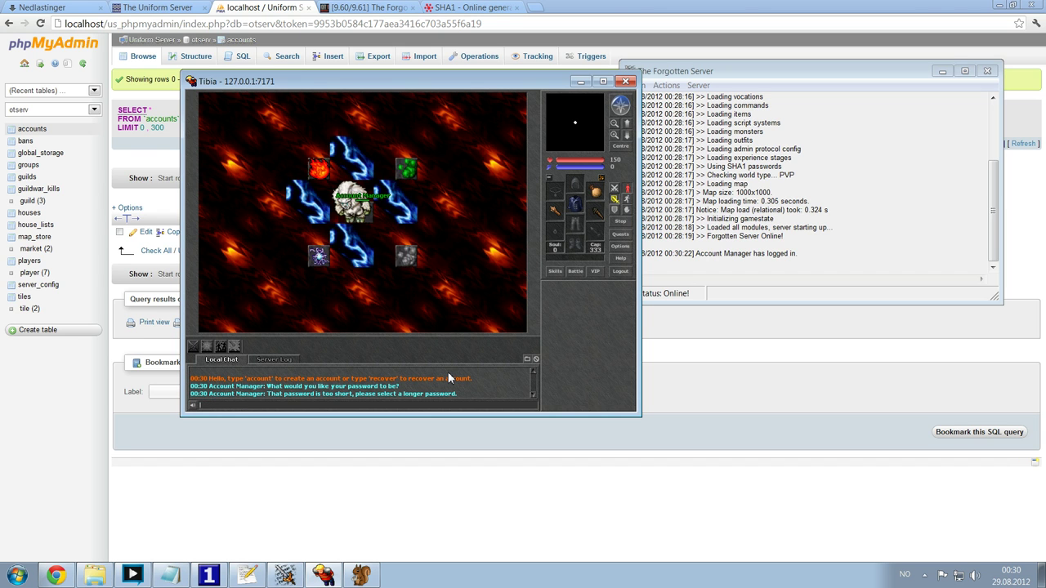
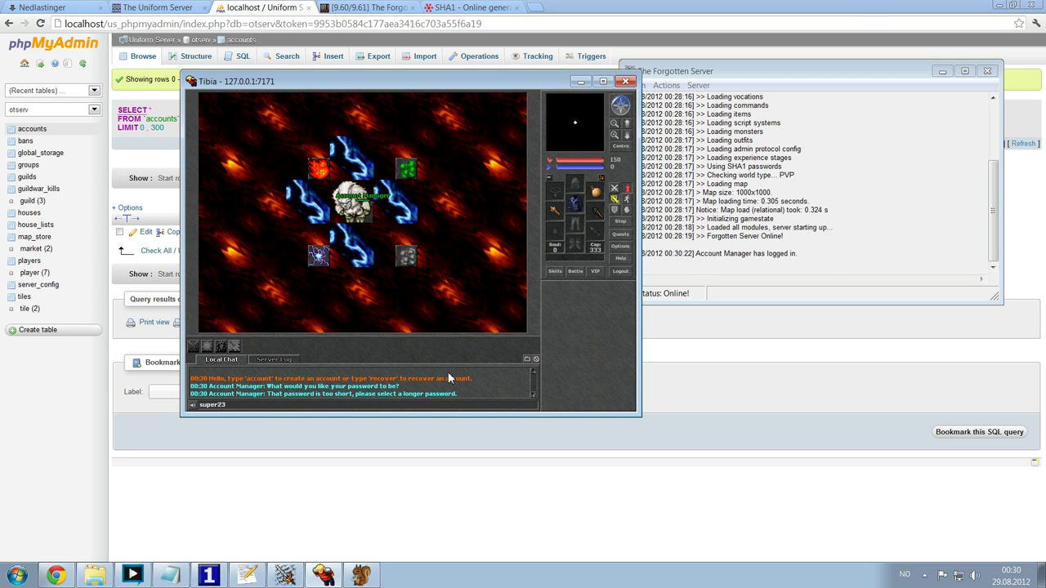
pyautogui.press('Return')
pyautogui.press('Return')
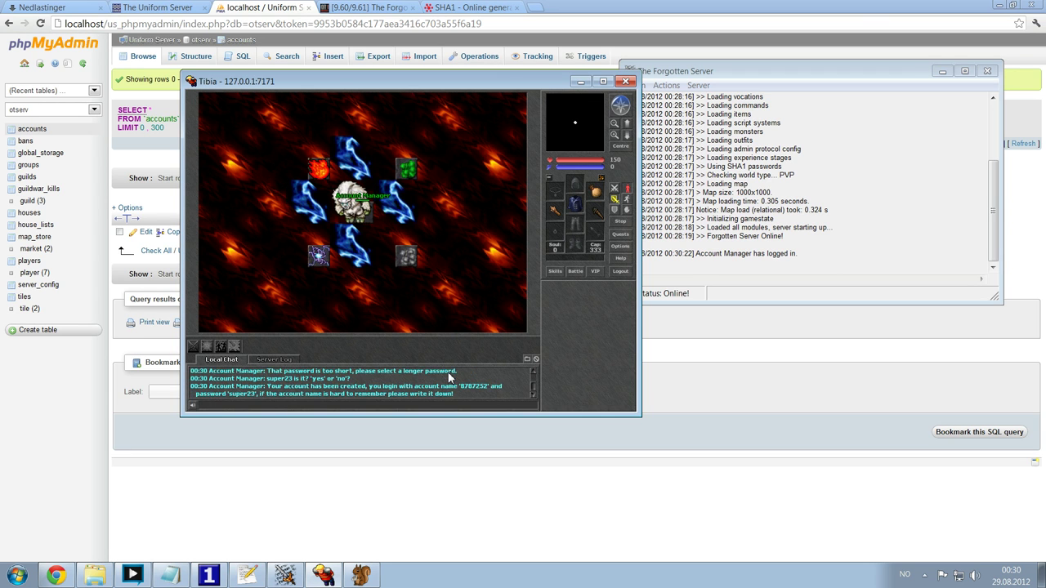
# - Write the new account's password on a new last line of the notes
pyautogui.click(247, 576)
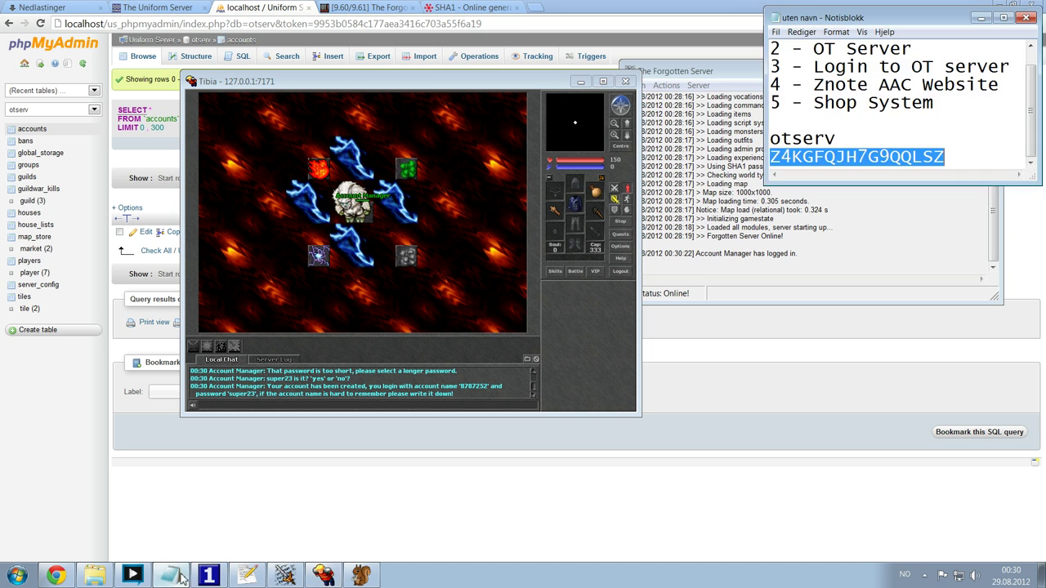
pyautogui.click(955, 163)
pyautogui.press('Return')
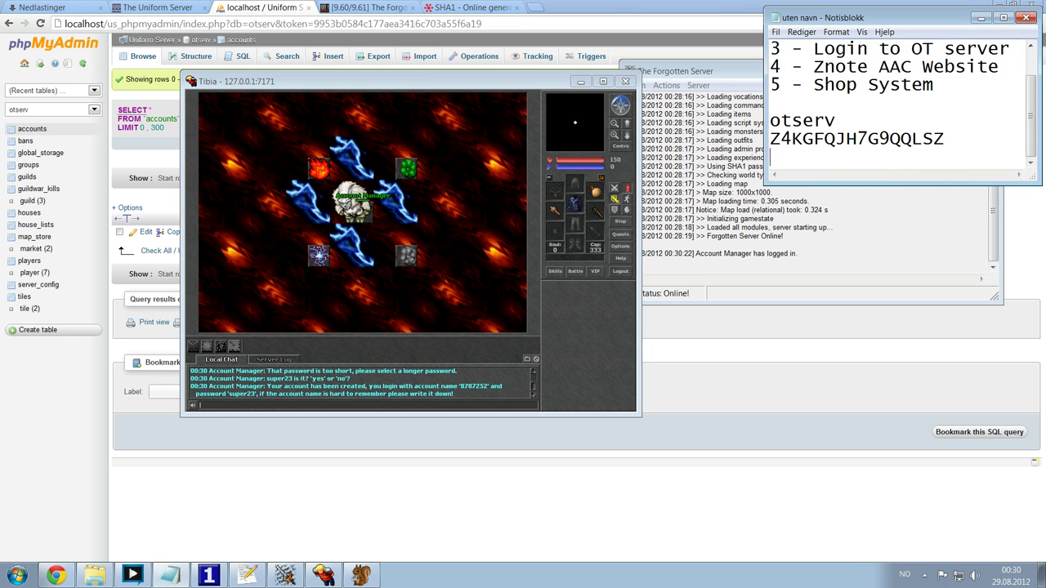
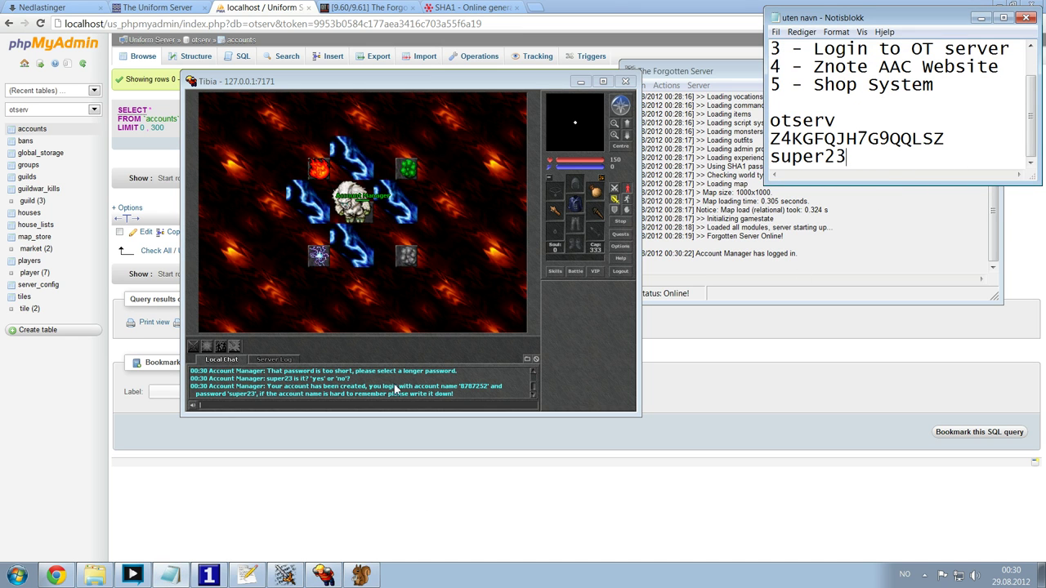
# - Copy the new account number from the Tibia chat and paste it before the password
pyautogui.click(361, 385)
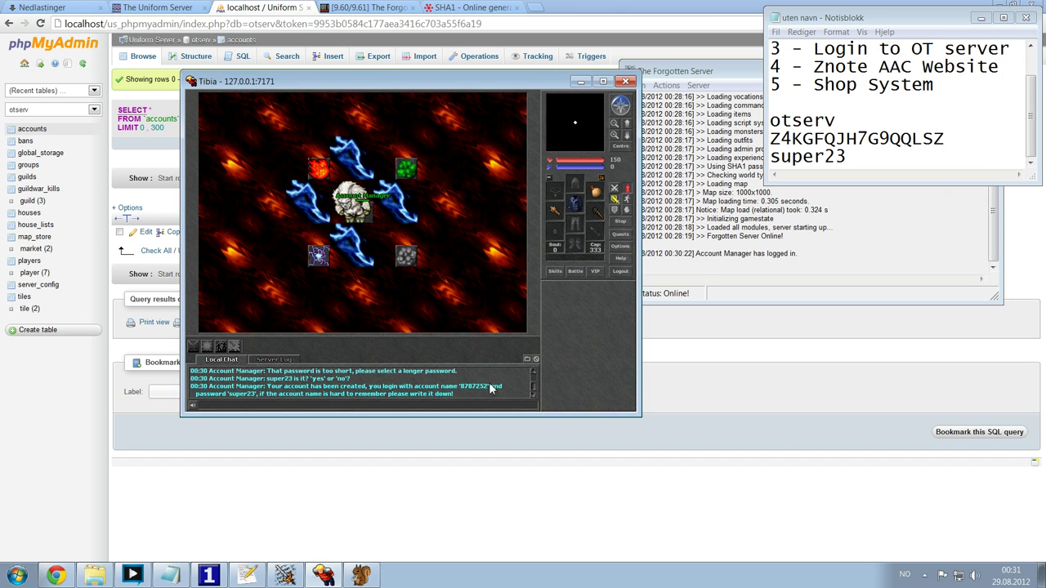
pyautogui.moveTo(487, 385); pyautogui.dragTo(464, 393)
pyautogui.hotkey('ctrl', 'c')
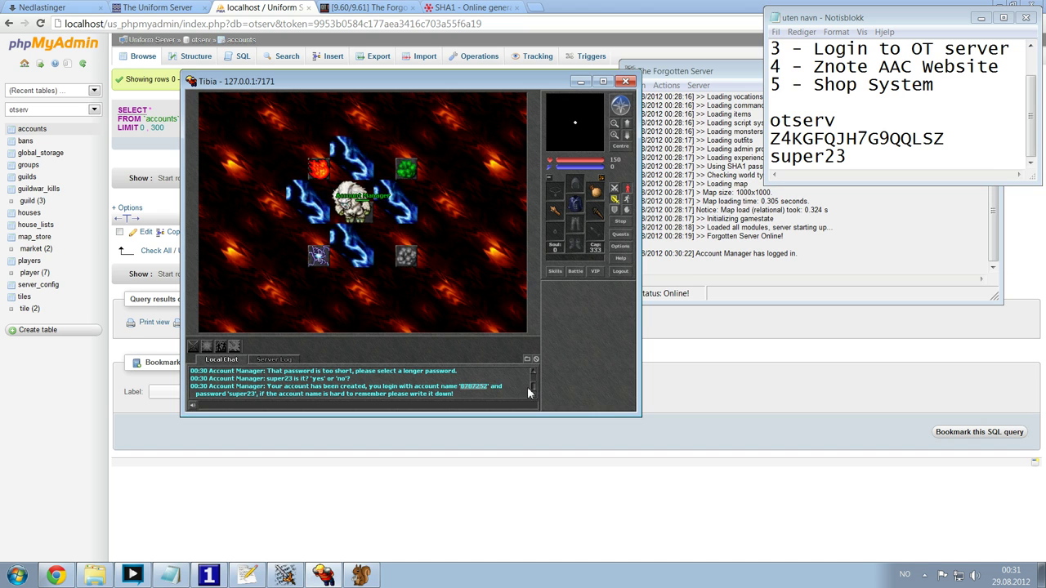
pyautogui.click(891, 156)
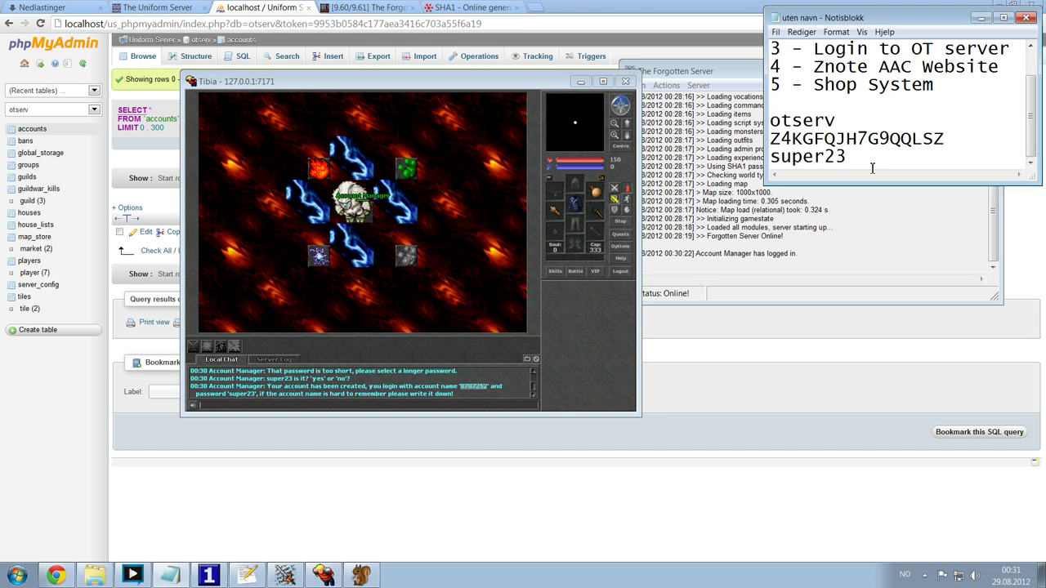
pyautogui.press('Home')
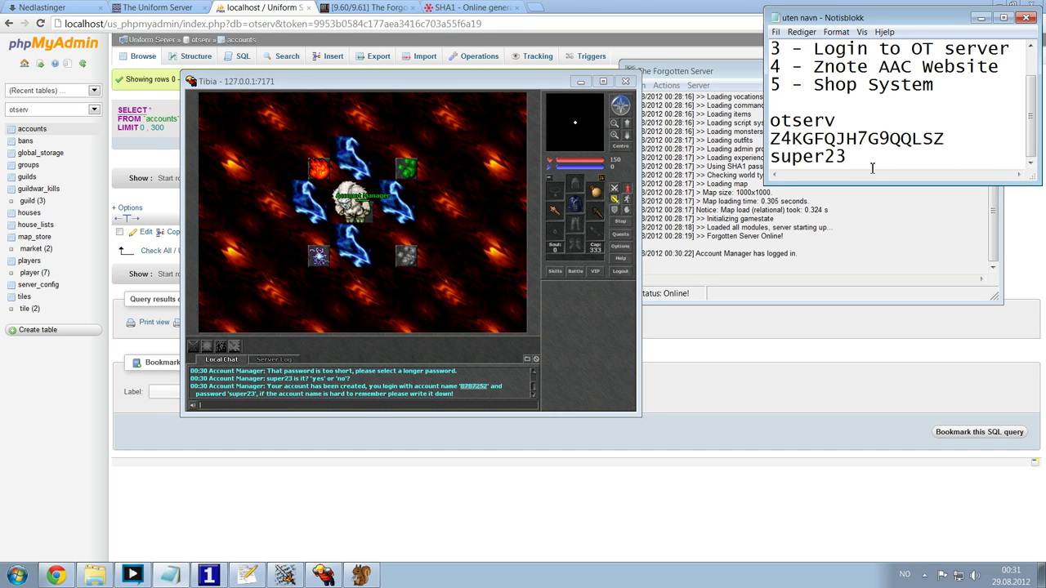
pyautogui.hotkey('ctrl', 'v')
# - Finish the ' / ' separator in the notes, then set newPlayerChooseVoc to "yes" in config.lua
pyautogui.write('/')
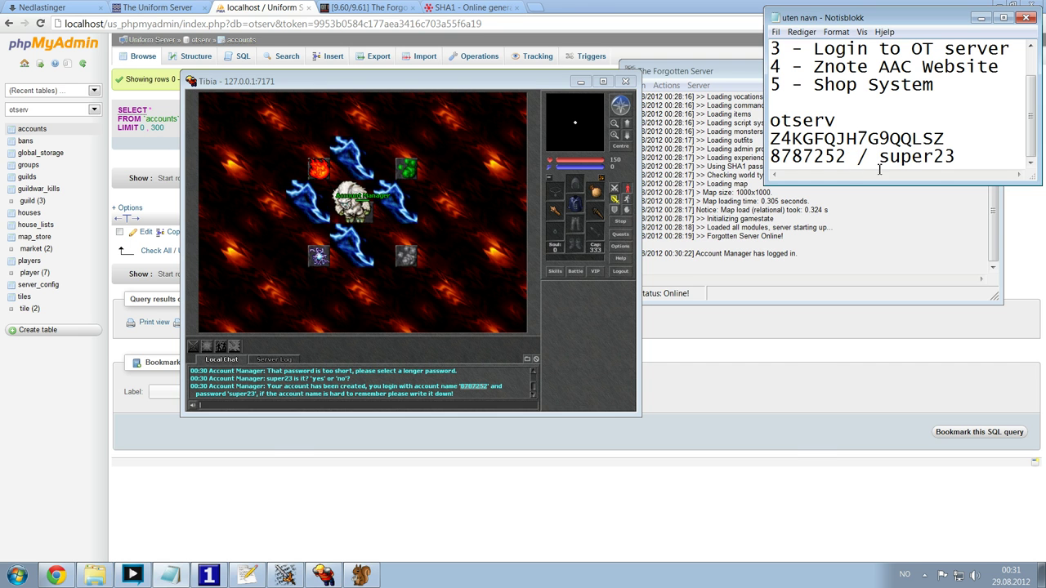
pyautogui.click(247, 576)
pyautogui.scroll(20, 752, 297)
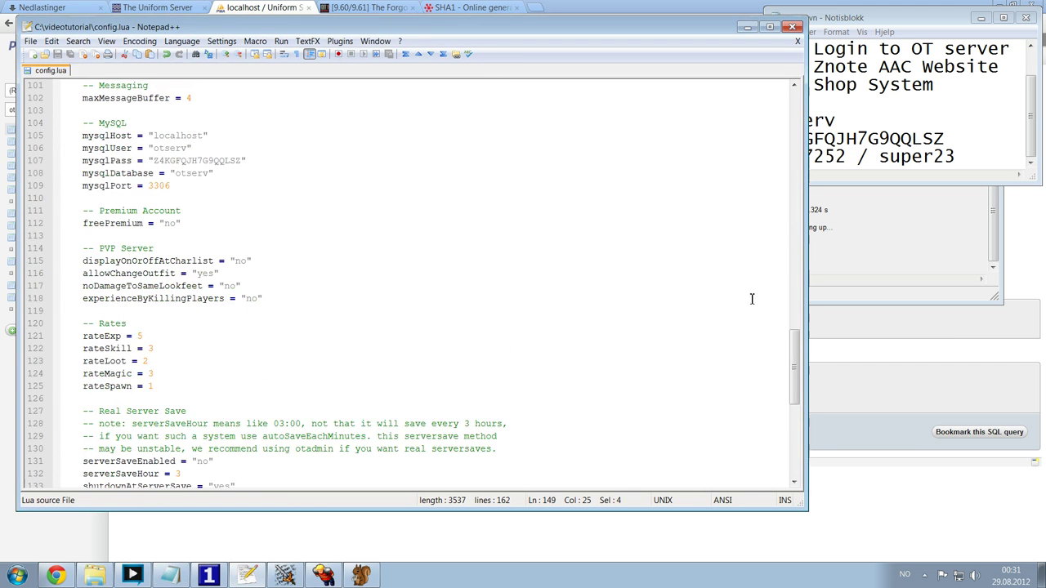
pyautogui.scroll(12, 812, 100)
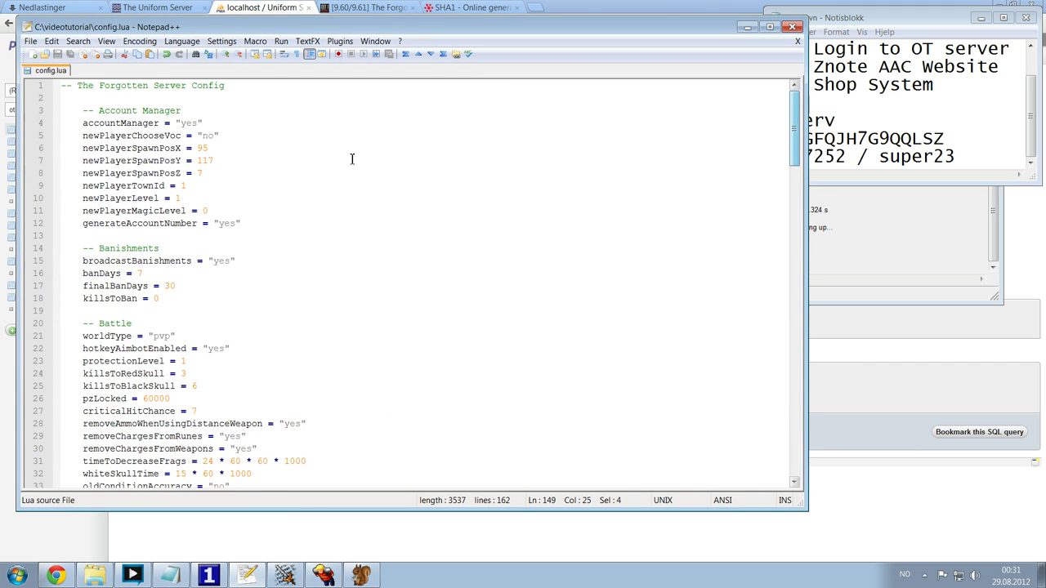
pyautogui.click(85, 136)
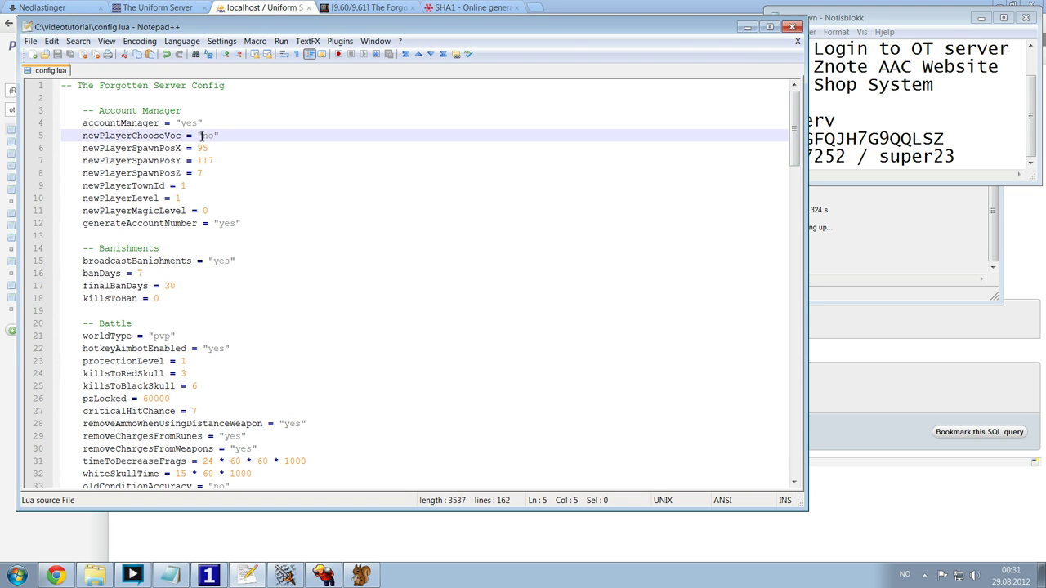
pyautogui.moveTo(240, 137); pyautogui.dragTo(93, 136)
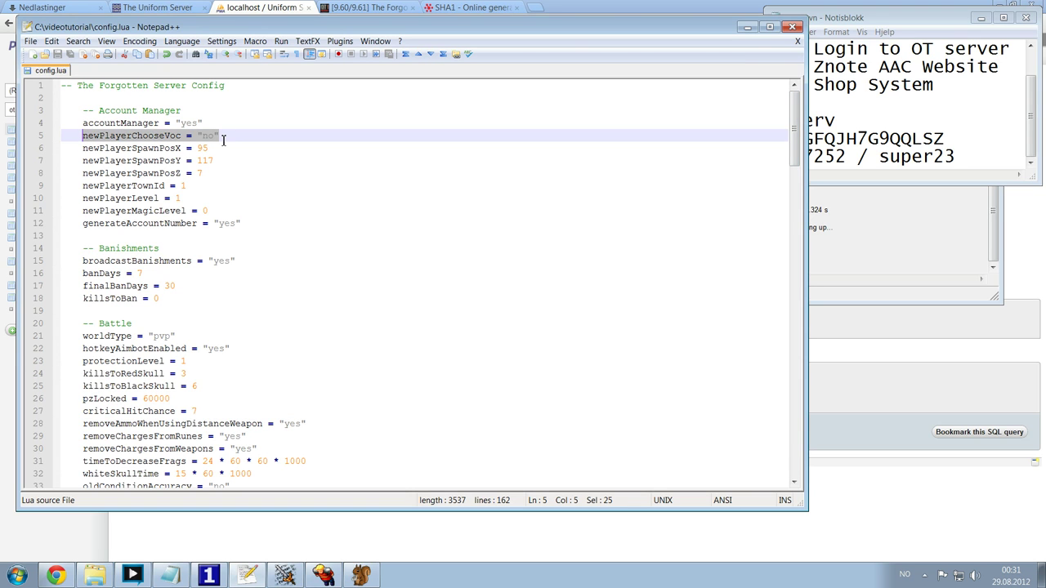
pyautogui.click(219, 135)
pyautogui.moveTo(214, 135)
pyautogui.mouseDown()
pyautogui.moveTo(193, 136)
pyautogui.moveTo(203, 136)
pyautogui.mouseUp()
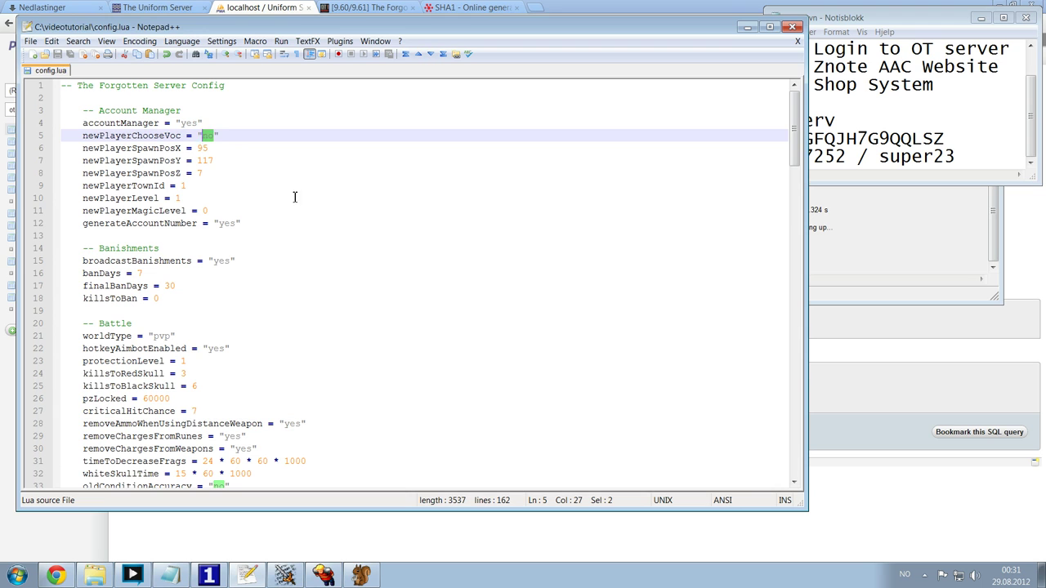
pyautogui.write('yes')
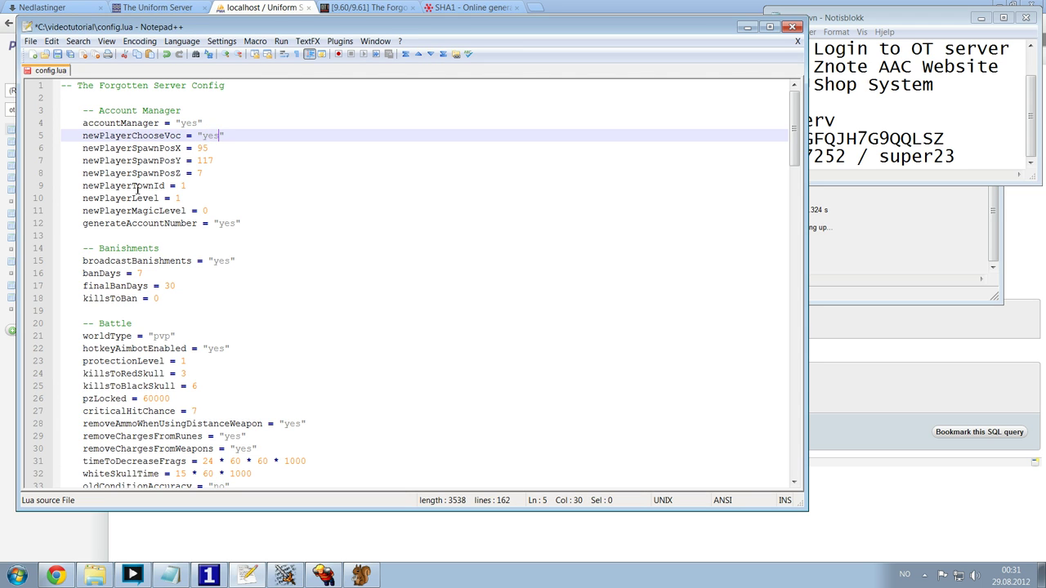
# - Set generateAccountNumber to "no", save config.lua, and log the Account Manager out
pyautogui.click(237, 223)
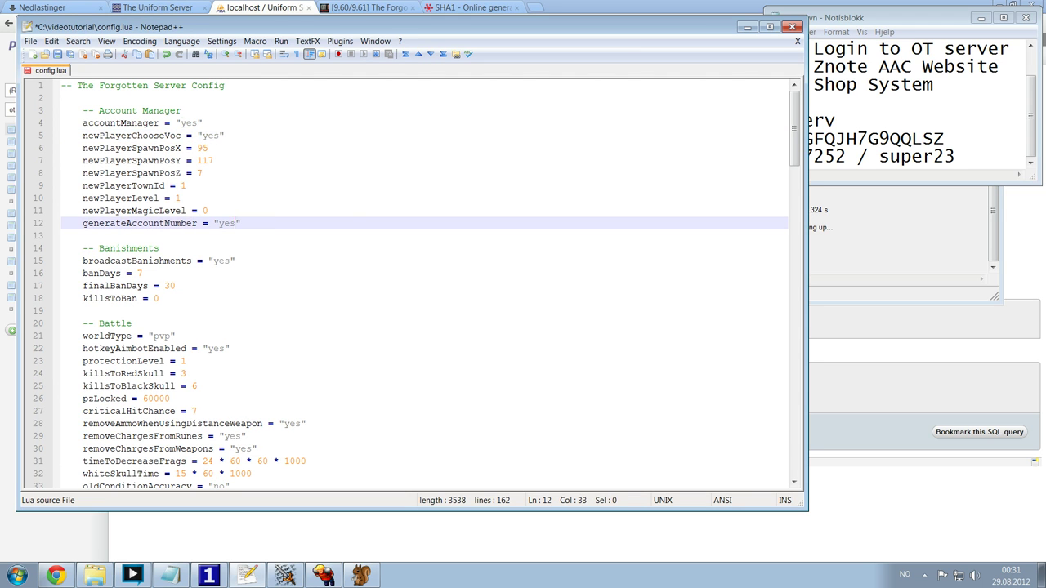
pyautogui.moveTo(235, 223); pyautogui.dragTo(218, 223)
pyautogui.write('no')
pyautogui.hotkey('ctrl', 's')
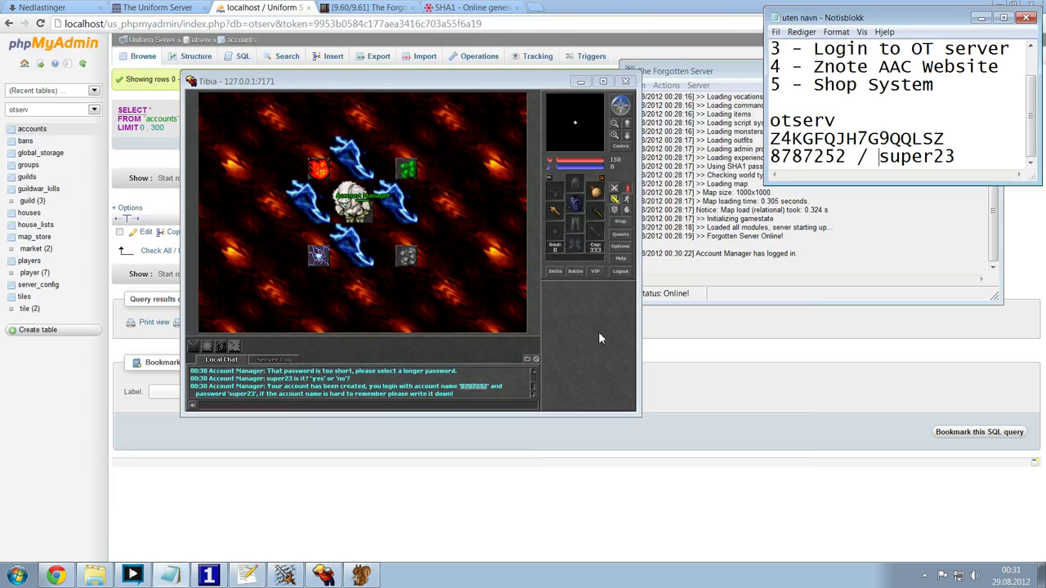
pyautogui.click(747, 27)
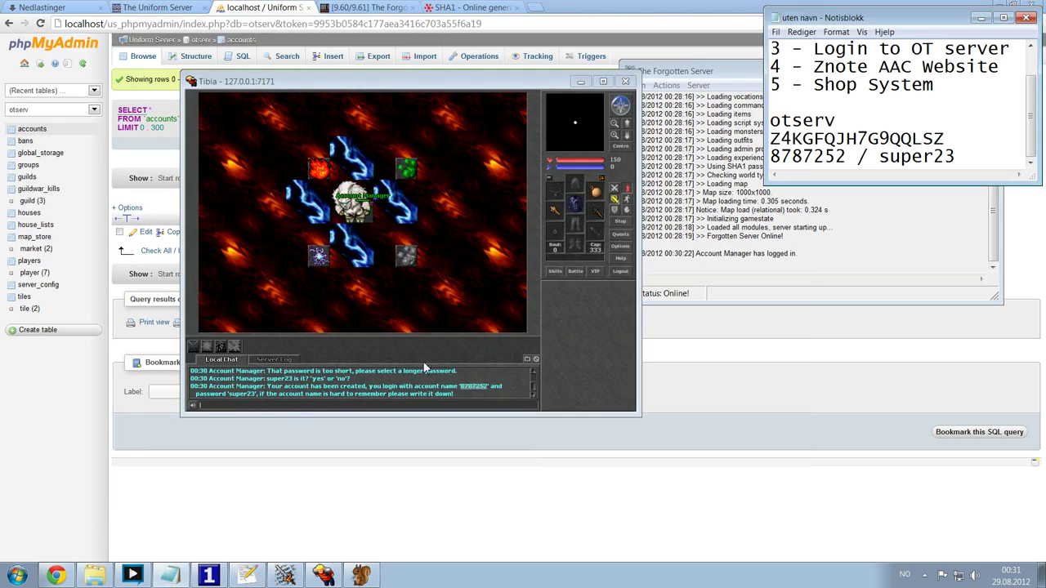
pyautogui.hotkey('ctrl', 'l')
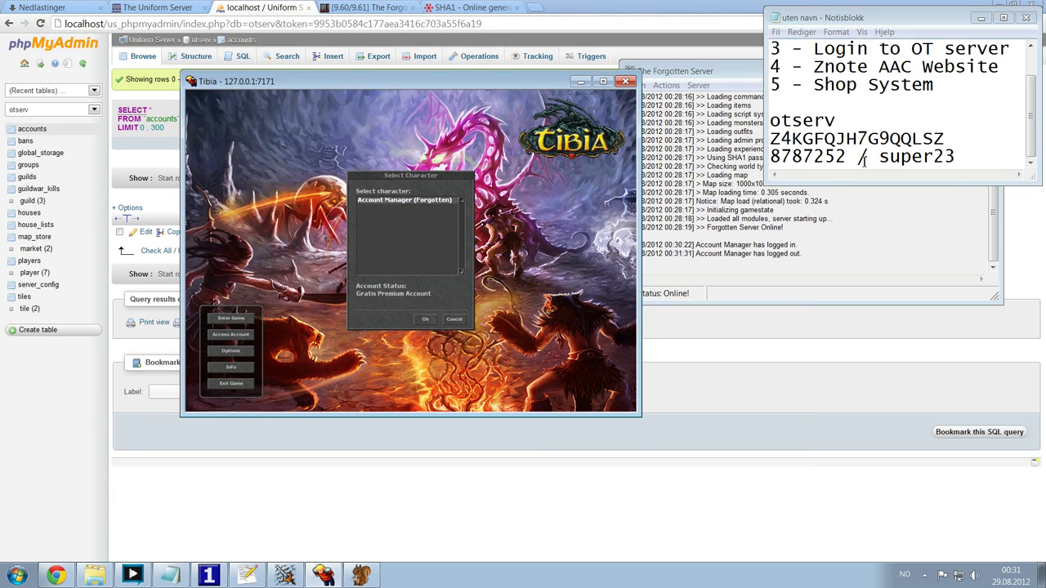
# - Copy the account number from the notes and log into the new account with its password
pyautogui.click(863, 161)
pyautogui.moveTo(848, 157); pyautogui.dragTo(719, 161)
pyautogui.click(511, 273)
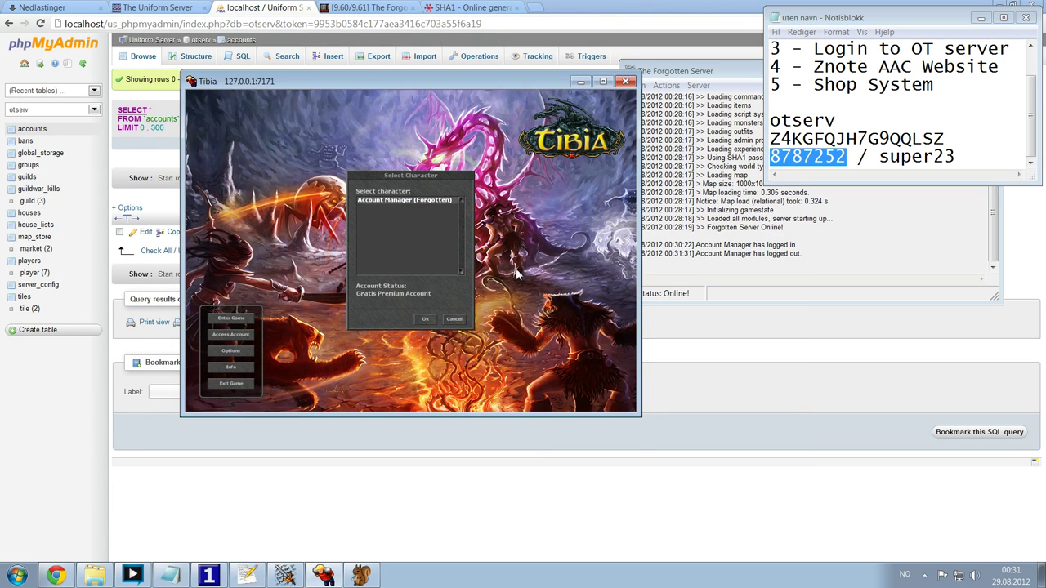
pyautogui.press('Escape')
pyautogui.click(228, 321)
pyautogui.hotkey('ctrl', 'v')
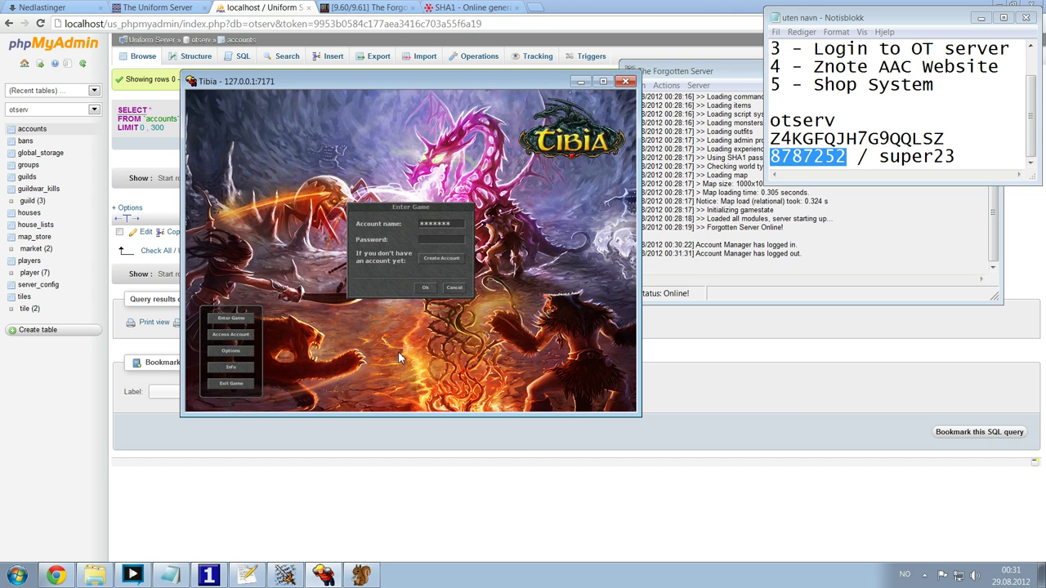
pyautogui.press('Tab')
pyautogui.press('Return')
# - Have the Account Manager create a male character named 'Testing', then log out
pyautogui.press('Return')
pyautogui.write('ac')
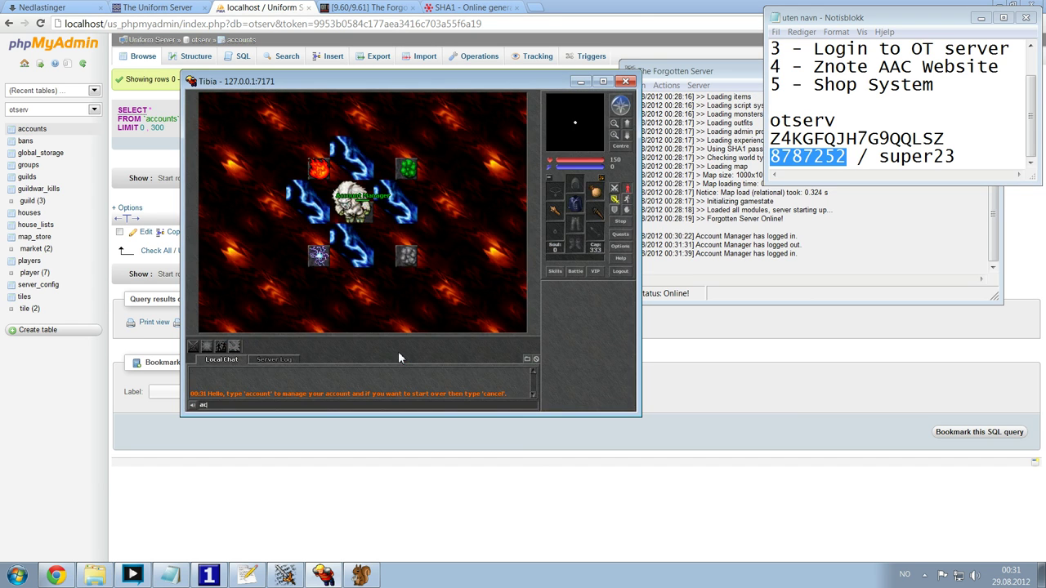
pyautogui.write('count')
pyautogui.press('Return')
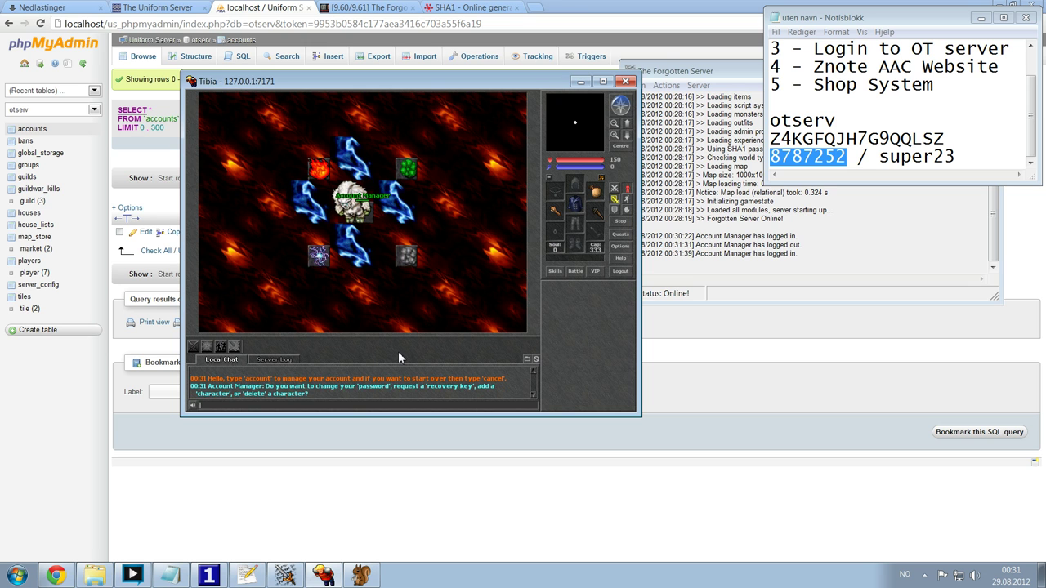
pyautogui.write('character')
pyautogui.press('Return')
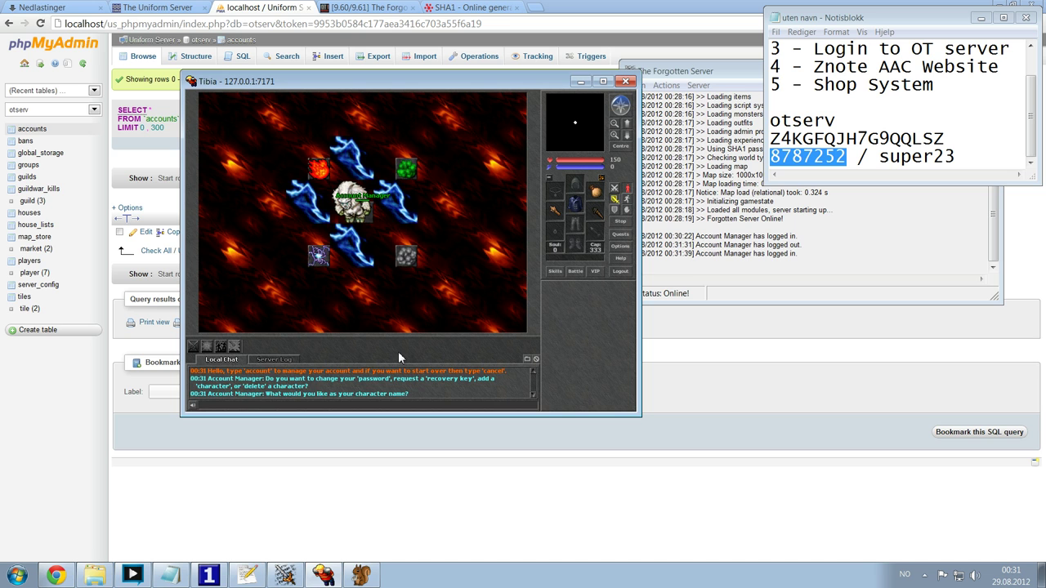
pyautogui.write('Testi')
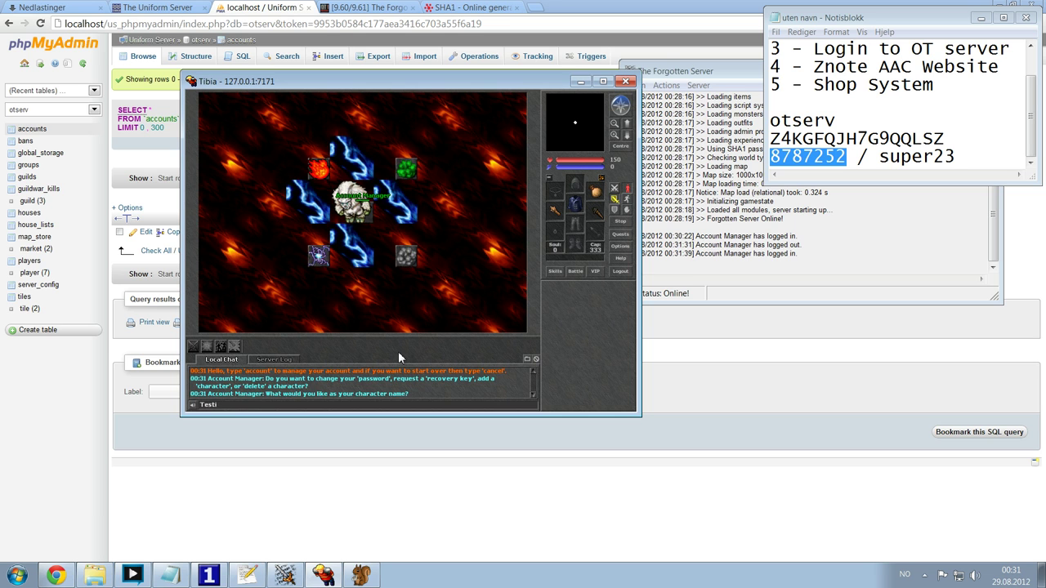
pyautogui.write('ng')
pyautogui.press('Return')
pyautogui.write('yes')
pyautogui.press('Return')
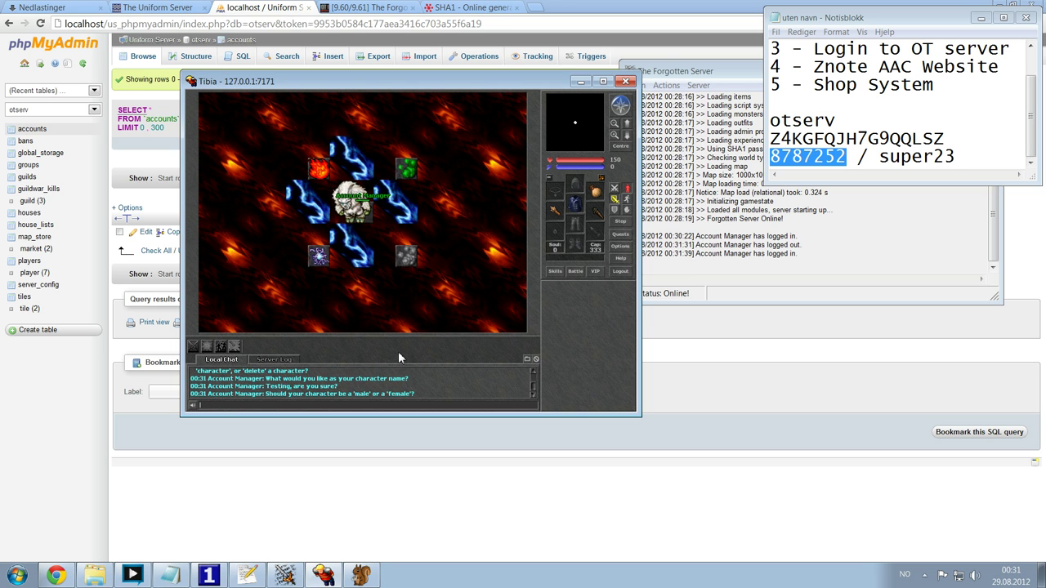
pyautogui.write('male')
pyautogui.press('Return')
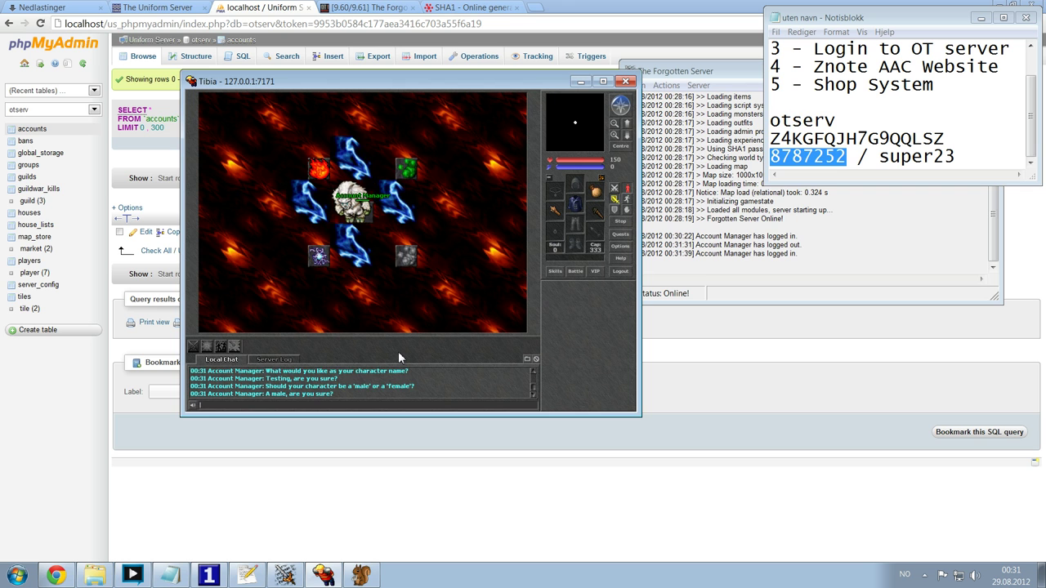
pyautogui.write('yes')
pyautogui.press('Return')
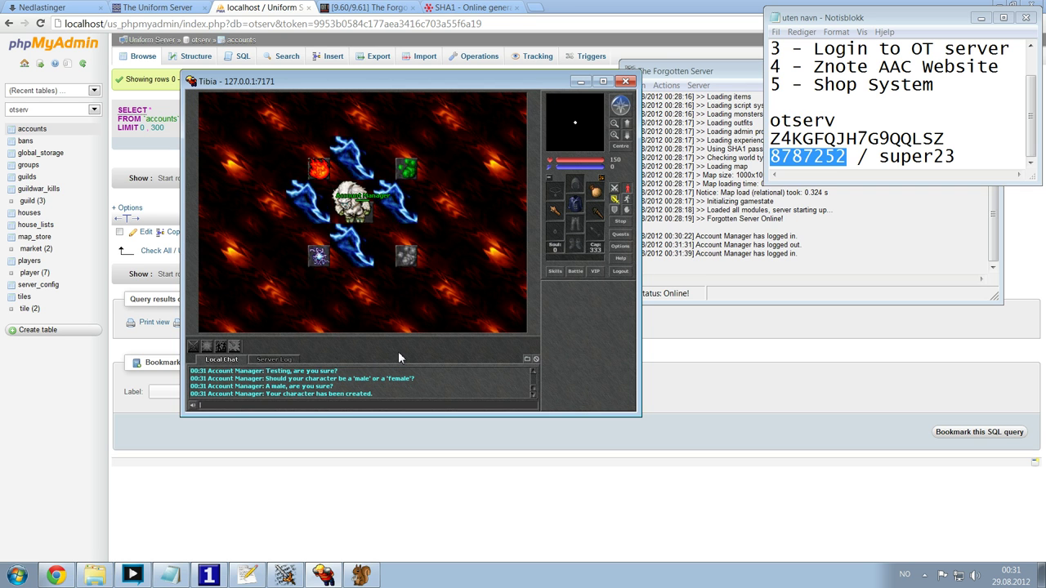
pyautogui.hotkey('ctrl', 'l')
# - Log in with the account password and enter the game as the Testing character
pyautogui.press('Escape')
pyautogui.click(230, 318)
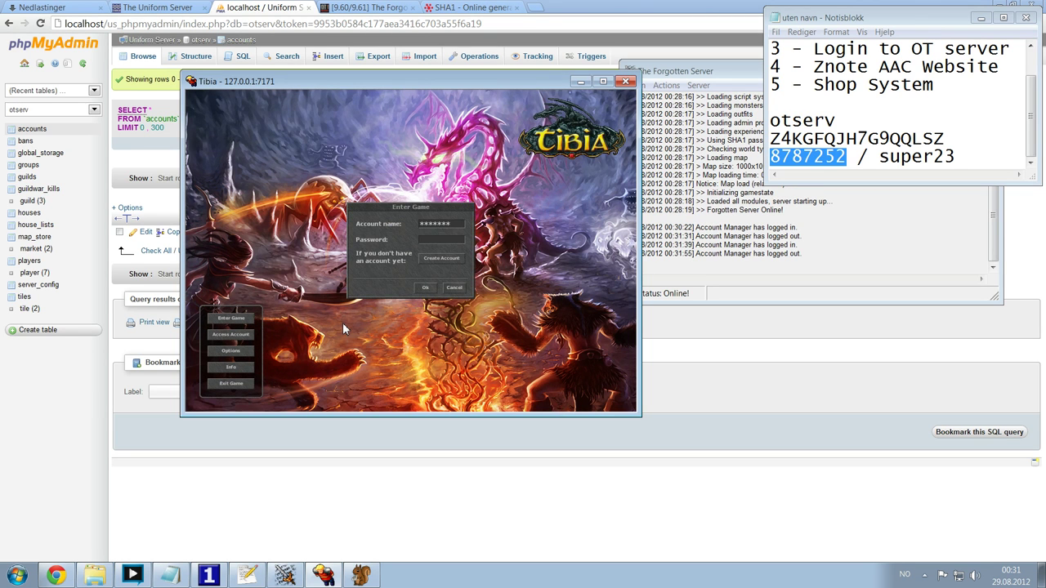
pyautogui.press('Return')
pyautogui.press('Down')
pyautogui.press('Return')
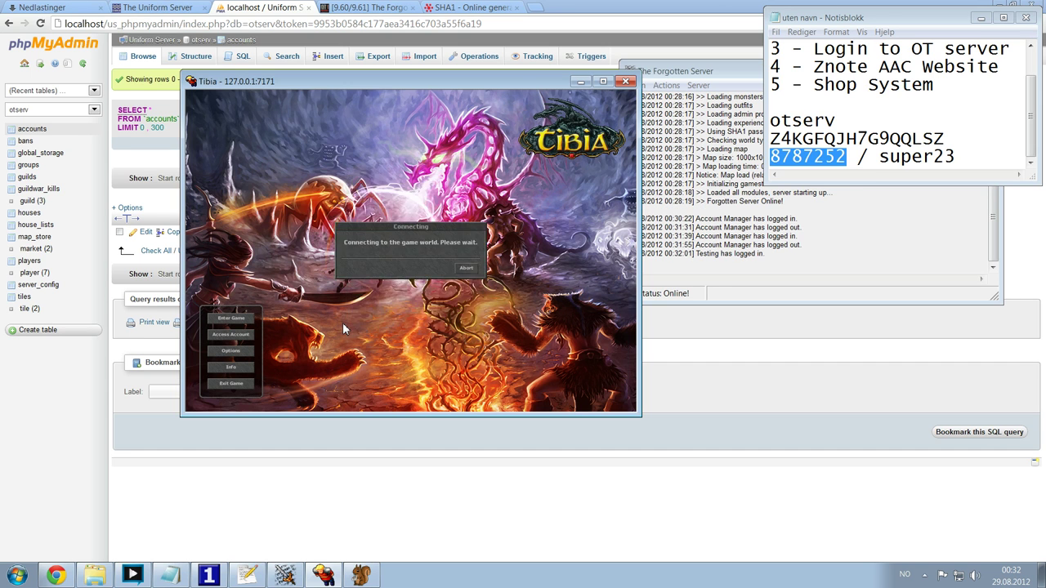
# - Walk Testing left, right and up, say 'Yayy!' in chat, and bring up the server console
pyautogui.press('Escape')
pyautogui.press('Left')
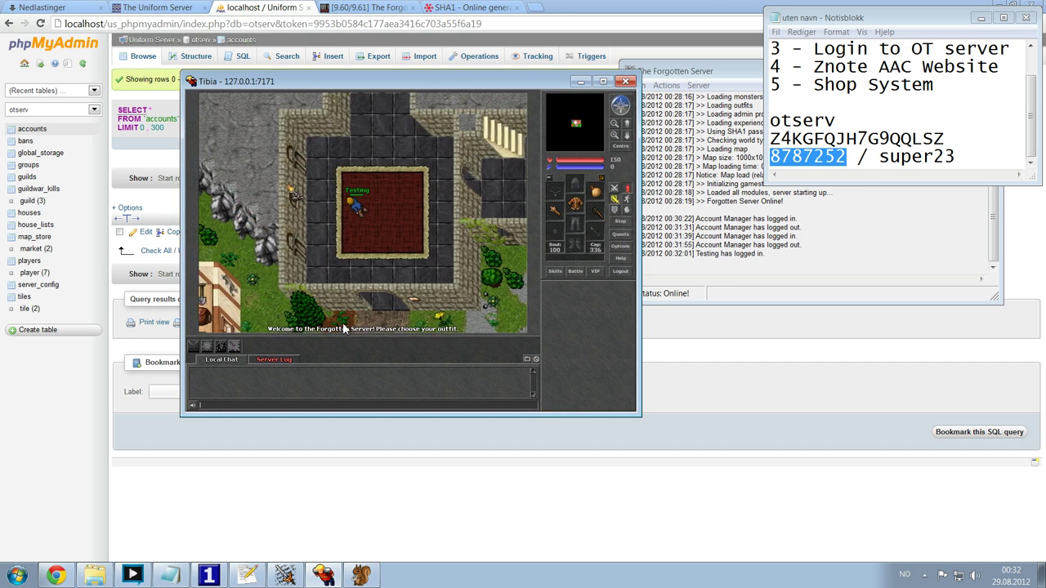
pyautogui.press('Right')
pyautogui.press('Up')
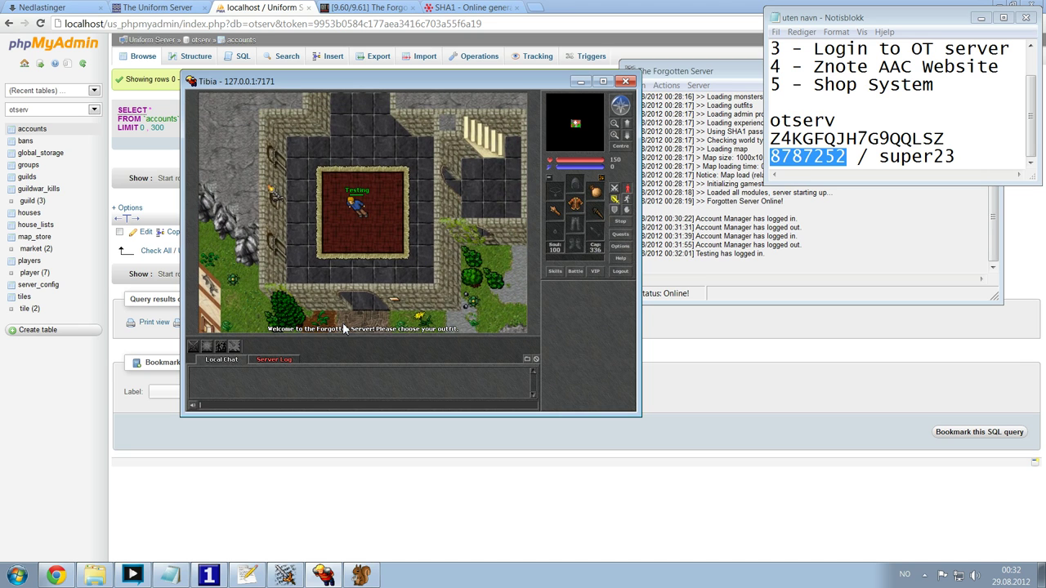
pyautogui.write('Yayy!')
pyautogui.press('Return')
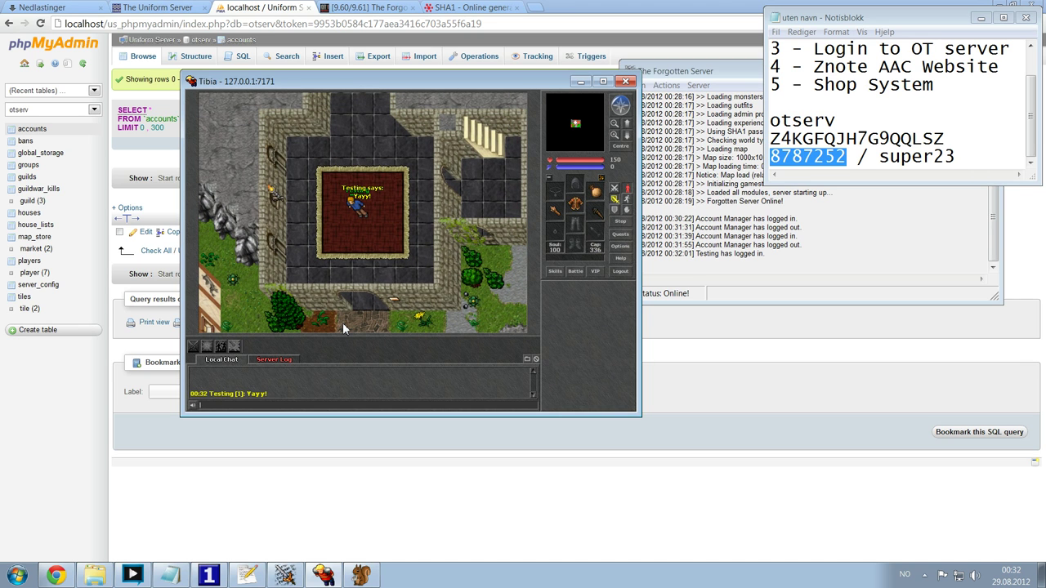
pyautogui.click(286, 576)
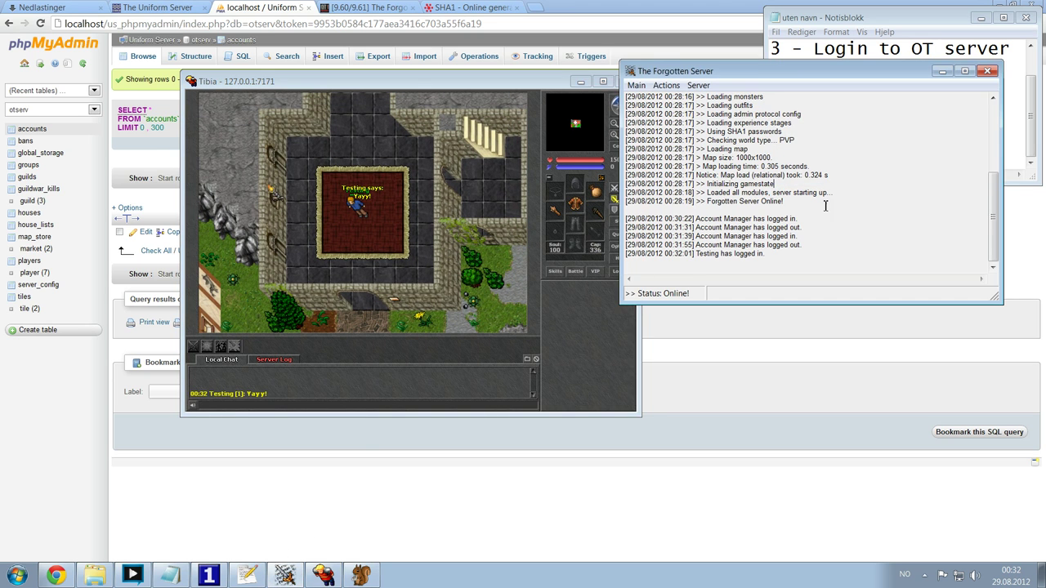
pyautogui.scroll(3, 821, 235)
pyautogui.scroll(-3, 813, 231)
pyautogui.click(666, 85)
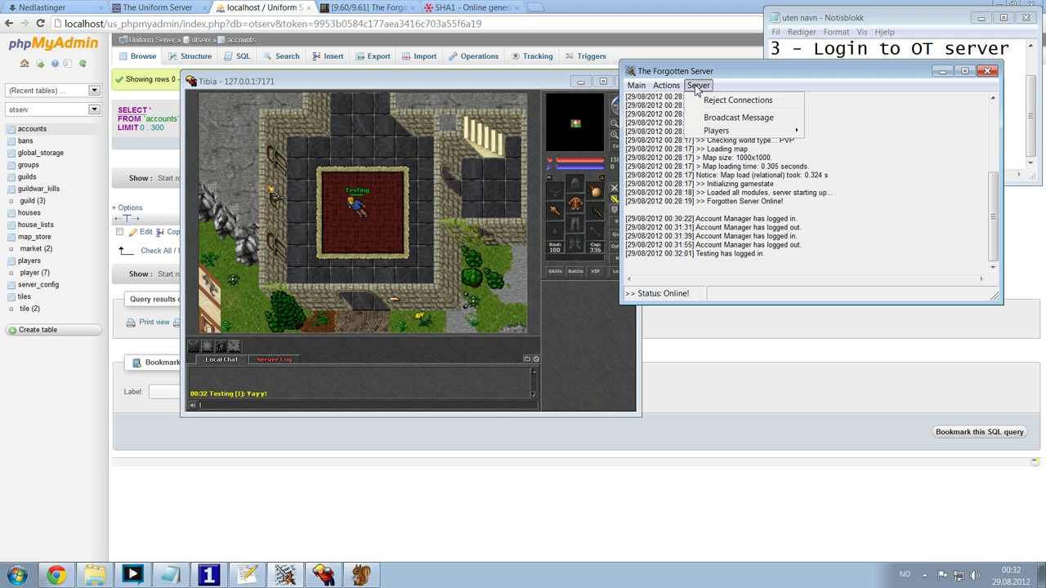
pyautogui.click(738, 119)
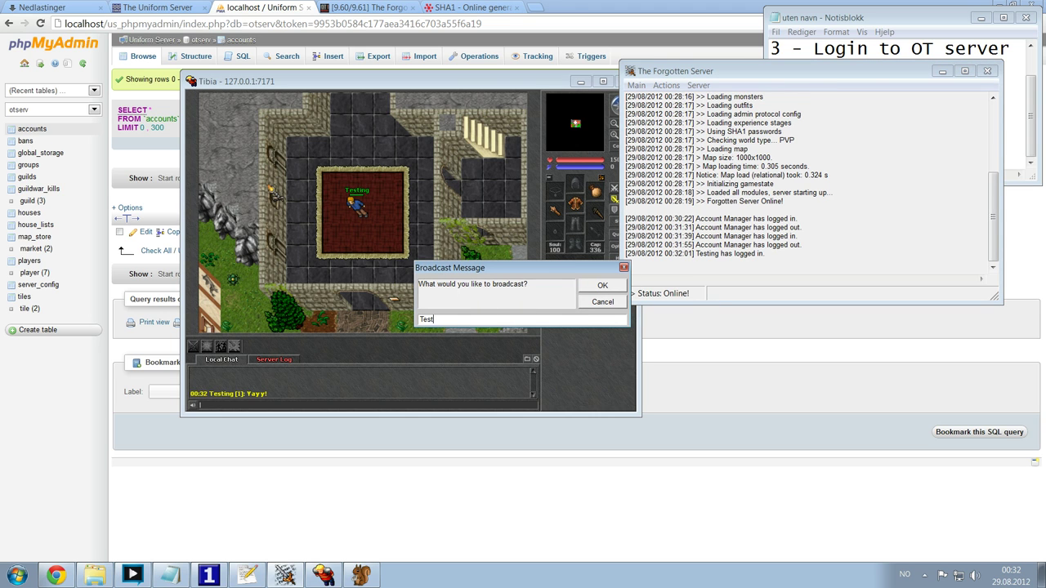
pyautogui.press('Return')
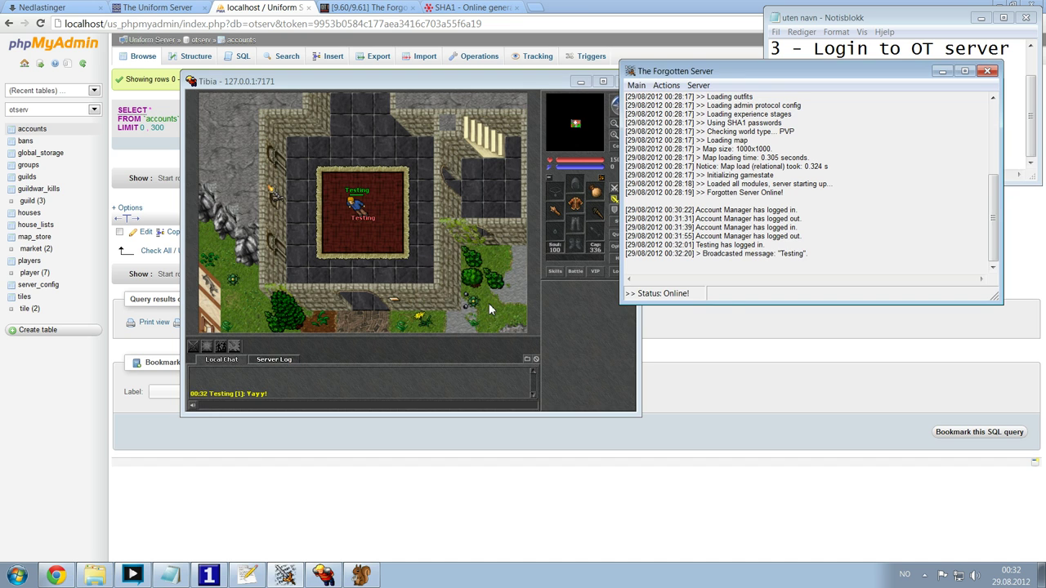
pyautogui.click(277, 359)
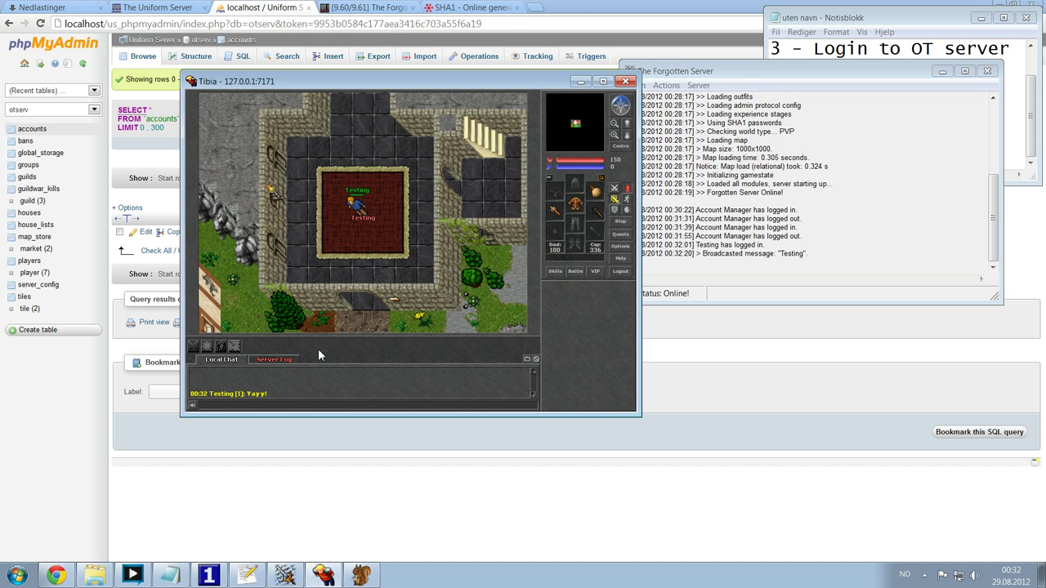
pyautogui.click(222, 361)
pyautogui.click(269, 360)
pyautogui.click(222, 361)
pyautogui.click(818, 189)
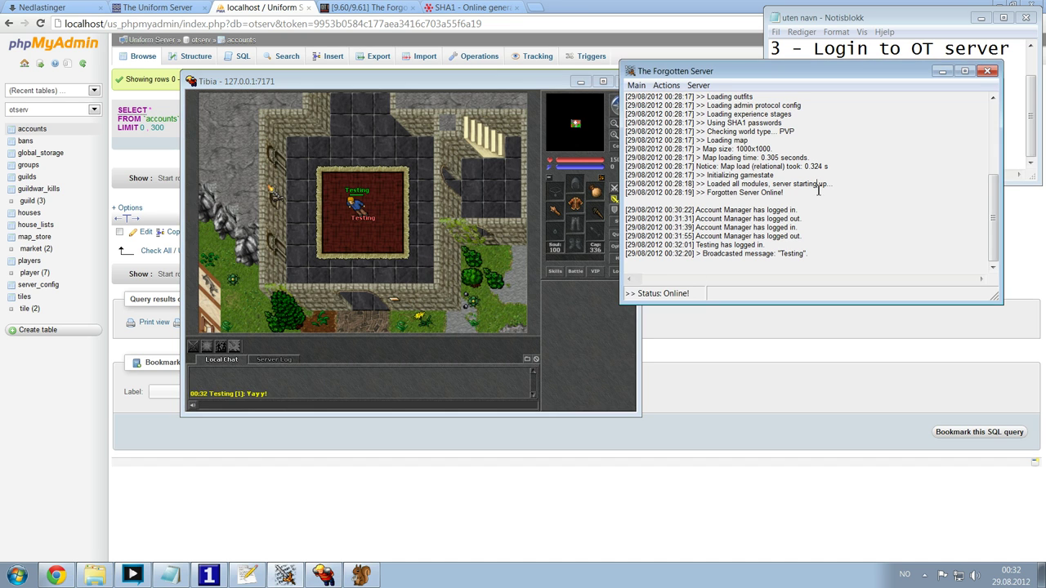
pyautogui.moveTo(624, 148); pyautogui.dragTo(809, 255)
pyautogui.click(858, 202)
pyautogui.click(697, 85)
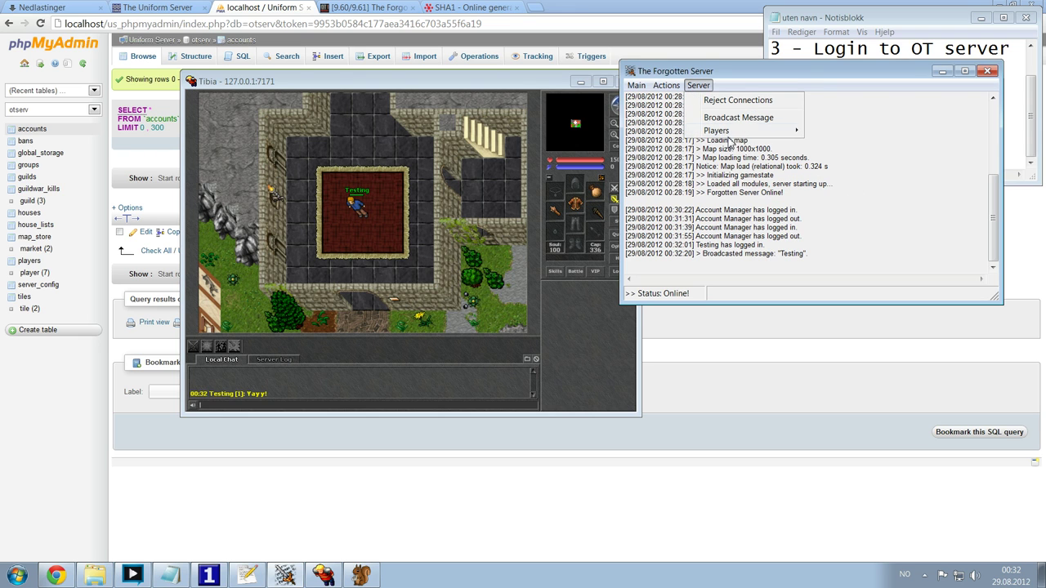
pyautogui.moveTo(729, 139)
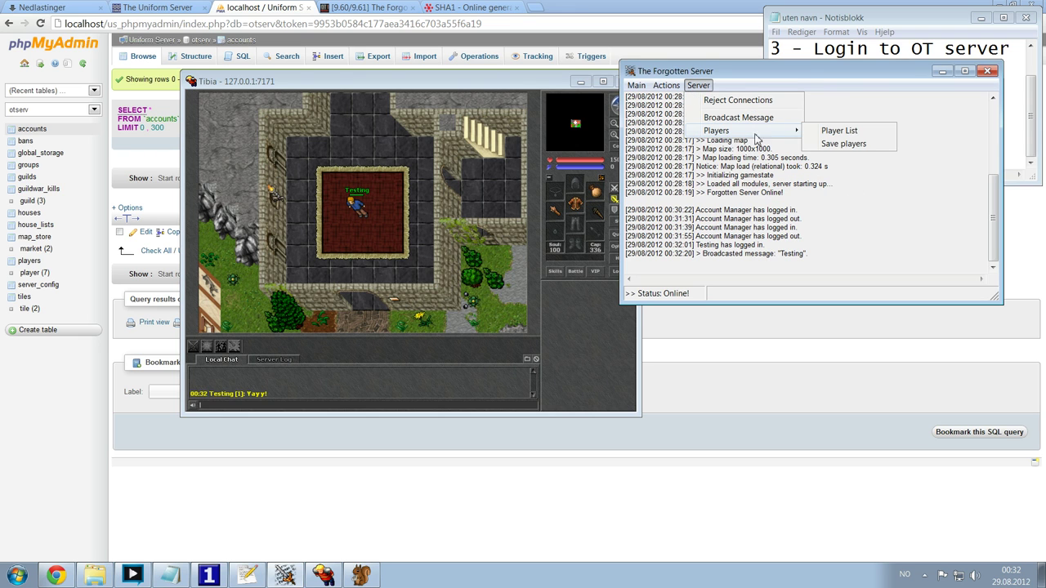
pyautogui.click(825, 196)
pyautogui.click(666, 84)
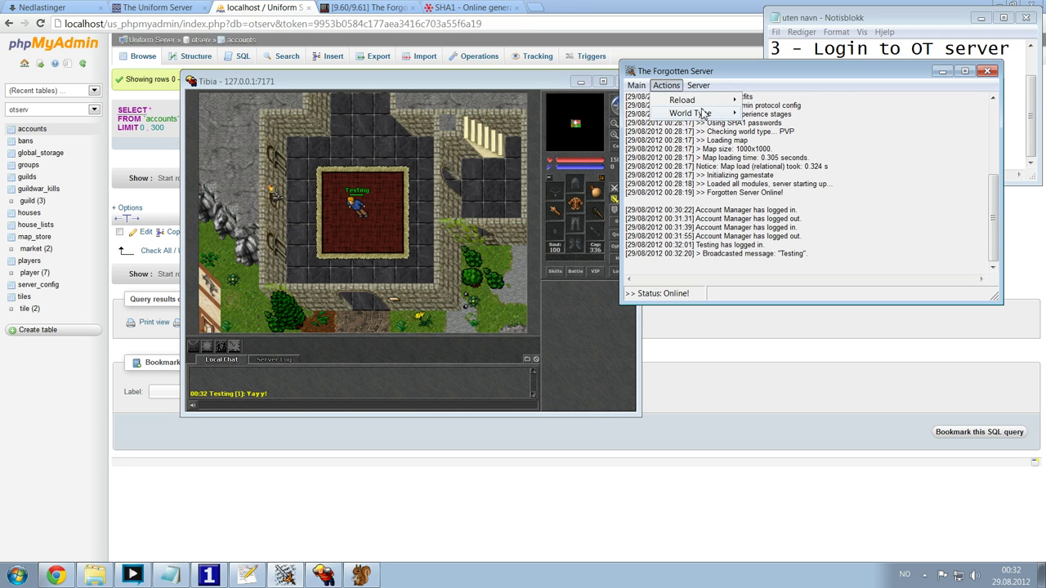
pyautogui.moveTo(692, 114)
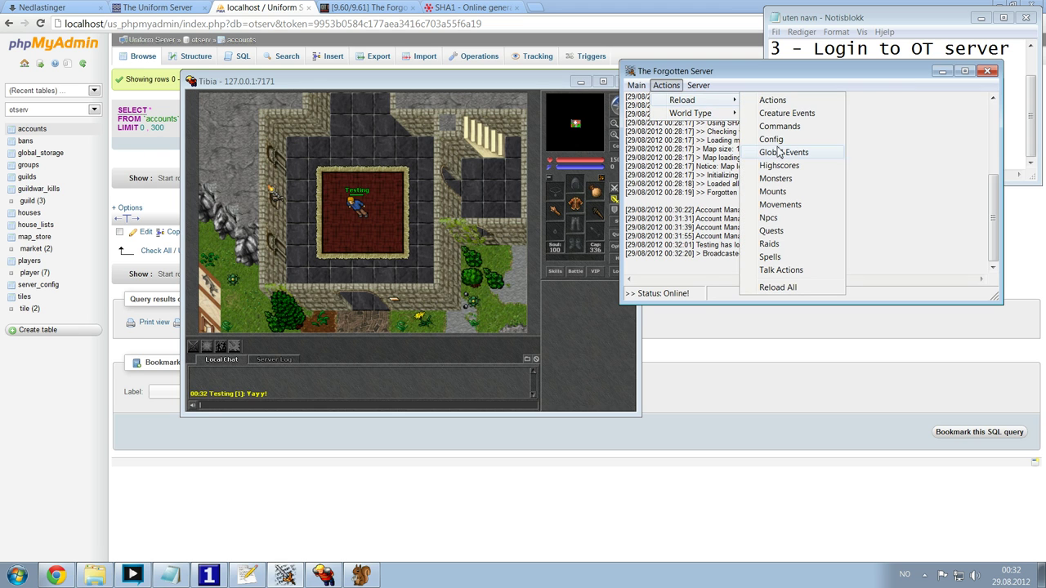
pyautogui.click(903, 196)
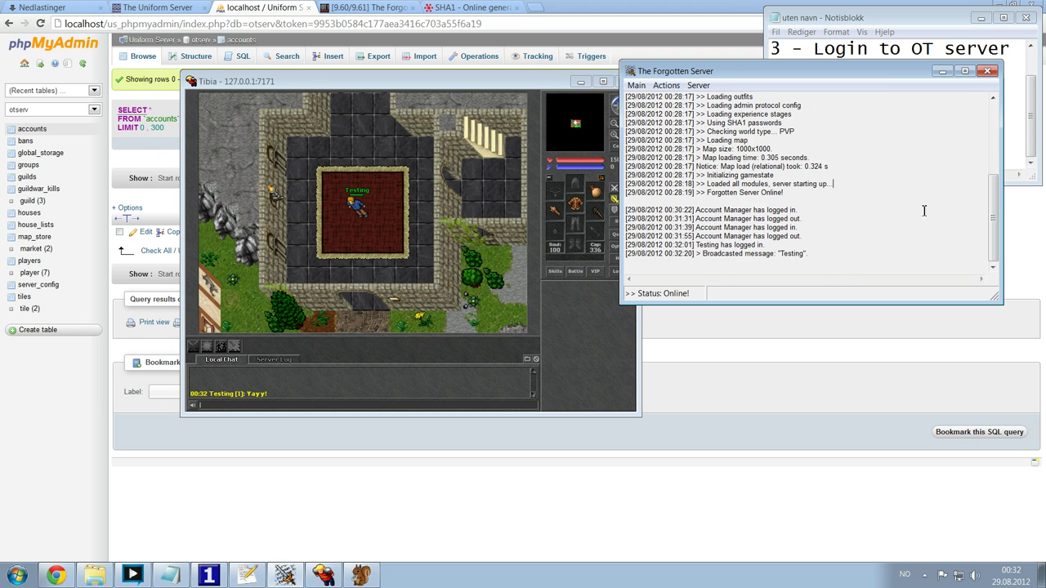
pyautogui.click(431, 387)
# - Scroll the notes to the top and highlight the 'Login to OT server' and 'Znote AAC Website' lines
pyautogui.click(914, 25)
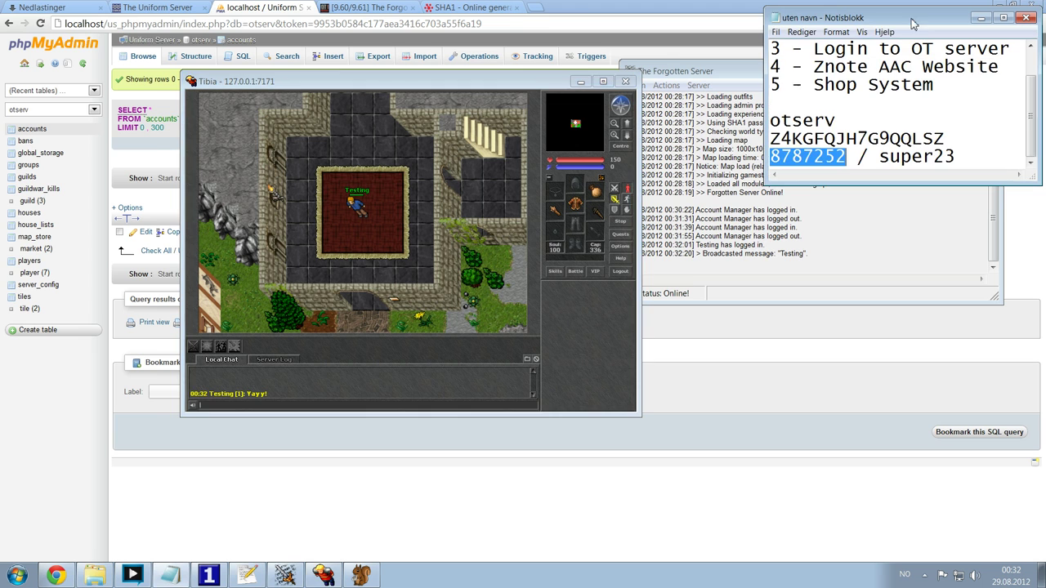
pyautogui.scroll(1, 897, 124)
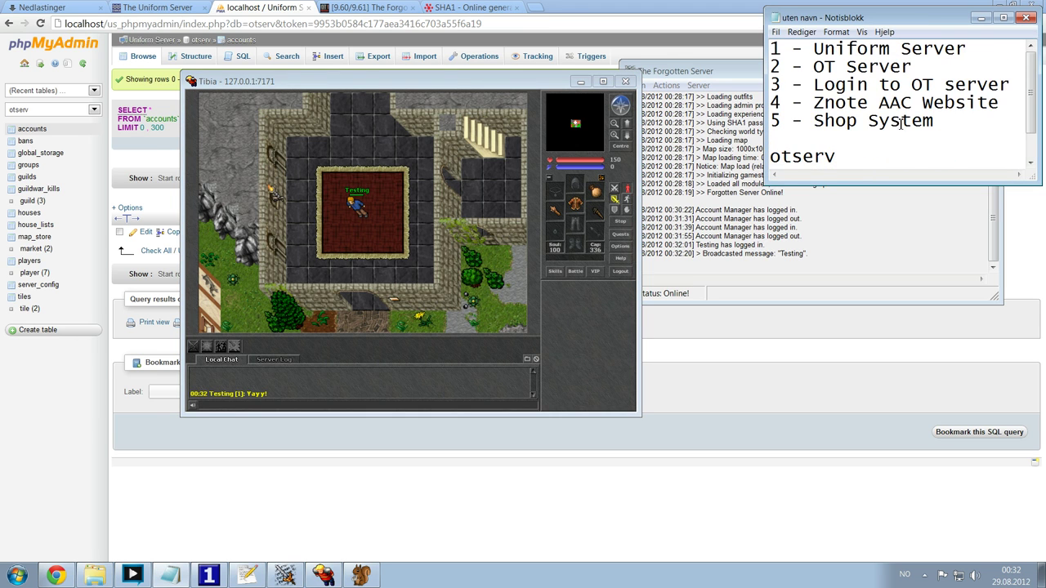
pyautogui.scroll(-1, 901, 123)
pyautogui.scroll(1, 902, 123)
pyautogui.moveTo(1001, 88); pyautogui.dragTo(797, 82)
pyautogui.moveTo(1007, 104); pyautogui.dragTo(814, 103)
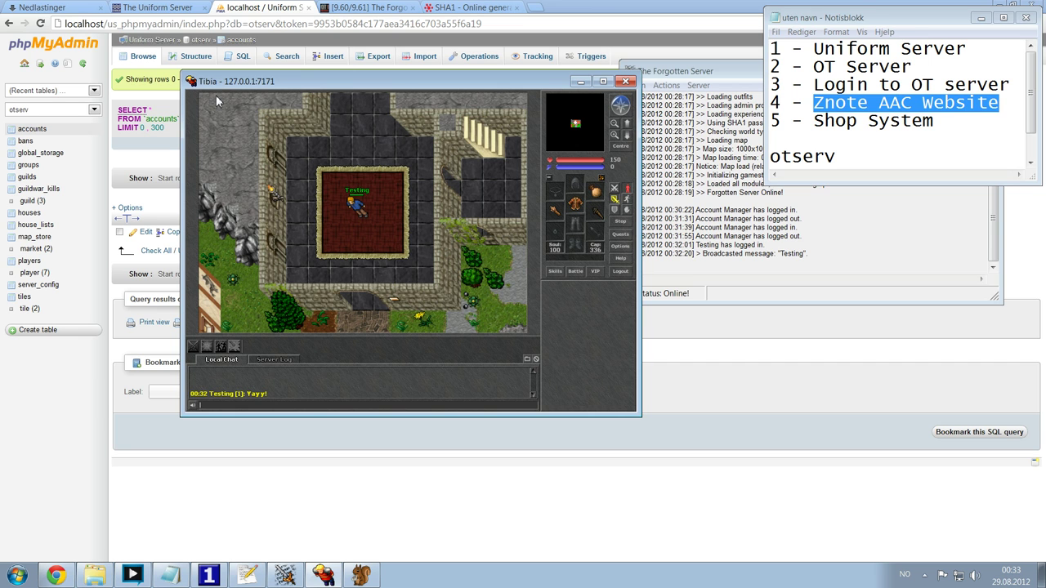
# - Load the otland.net forum in a new Chrome tab
pyautogui.click(151, 6)
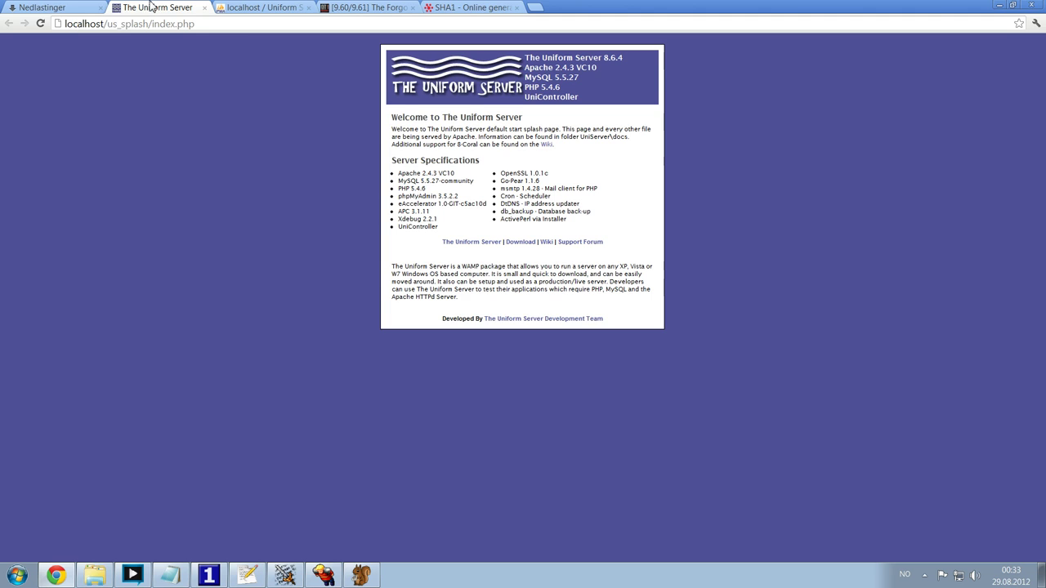
pyautogui.hotkey('ctrl', 't')
pyautogui.write('ot')
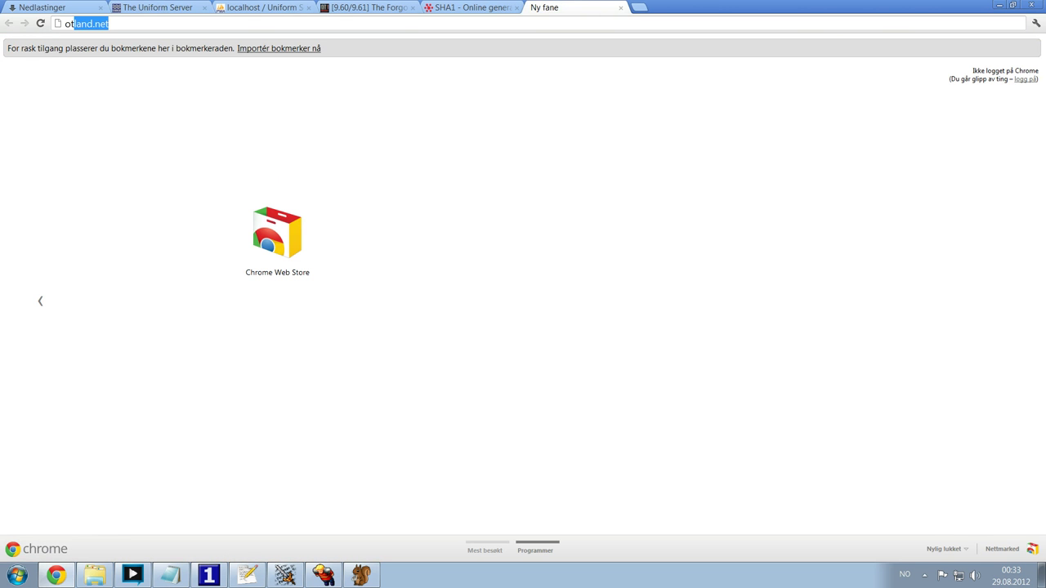
pyautogui.press('Return')
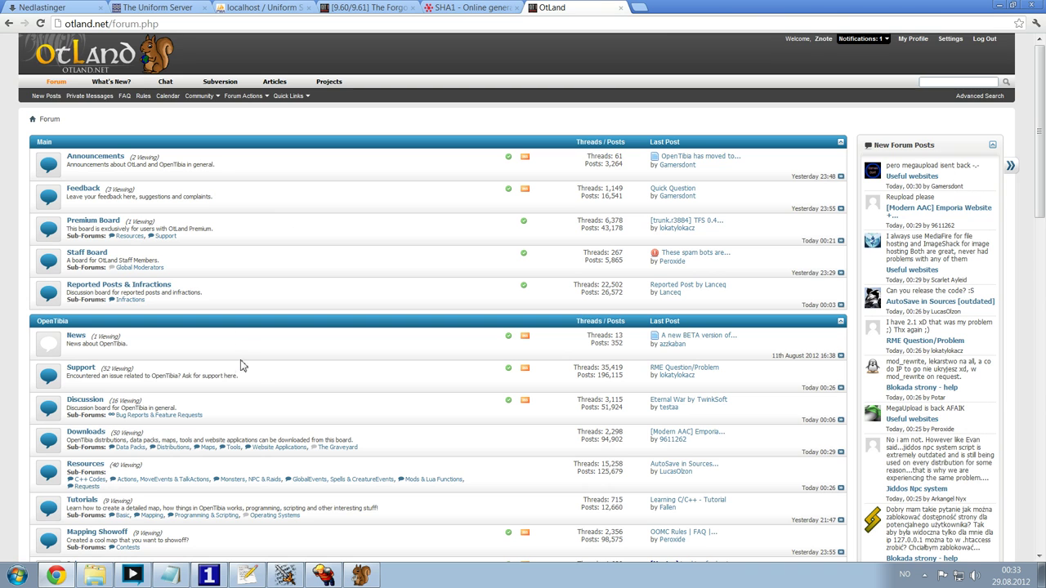
# - Open the Website Applications board under Downloads and locate the Znote AAC 1.0 thread
pyautogui.scroll(-3, 225, 383)
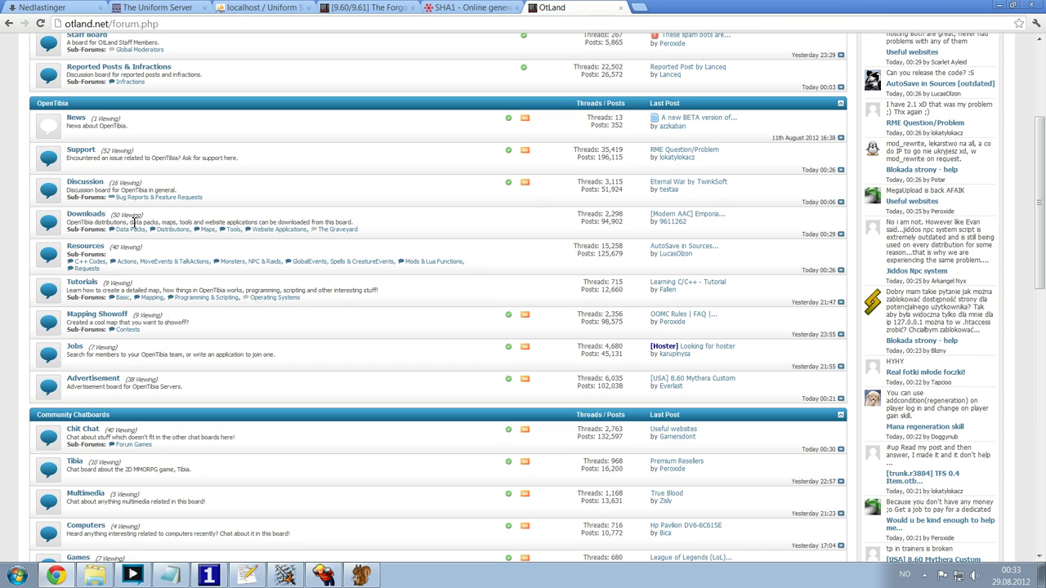
pyautogui.moveTo(194, 230); pyautogui.dragTo(150, 230)
pyautogui.moveTo(310, 231); pyautogui.dragTo(252, 230)
pyautogui.click(284, 230)
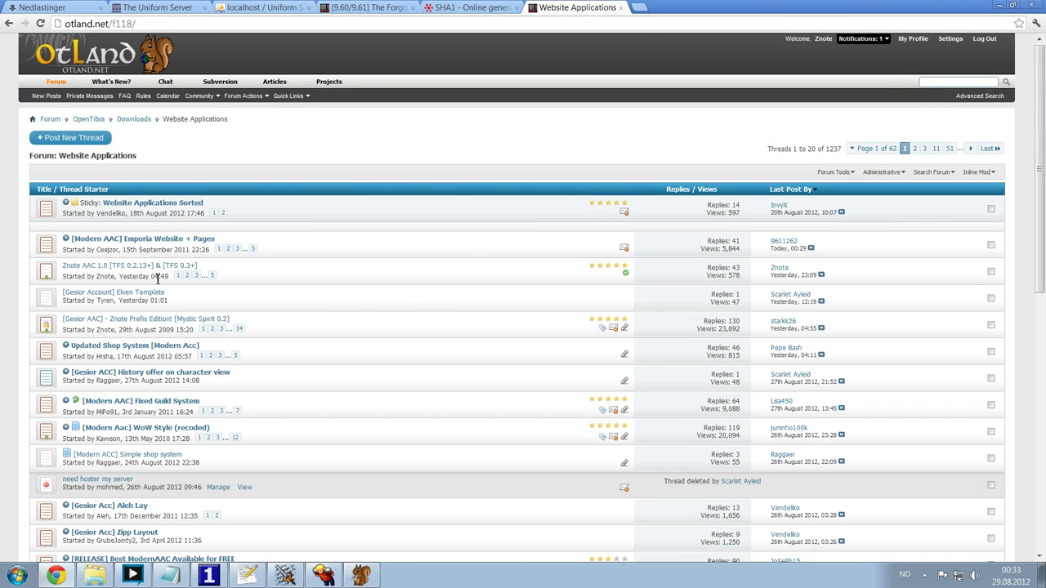
pyautogui.moveTo(203, 268); pyautogui.dragTo(78, 265)
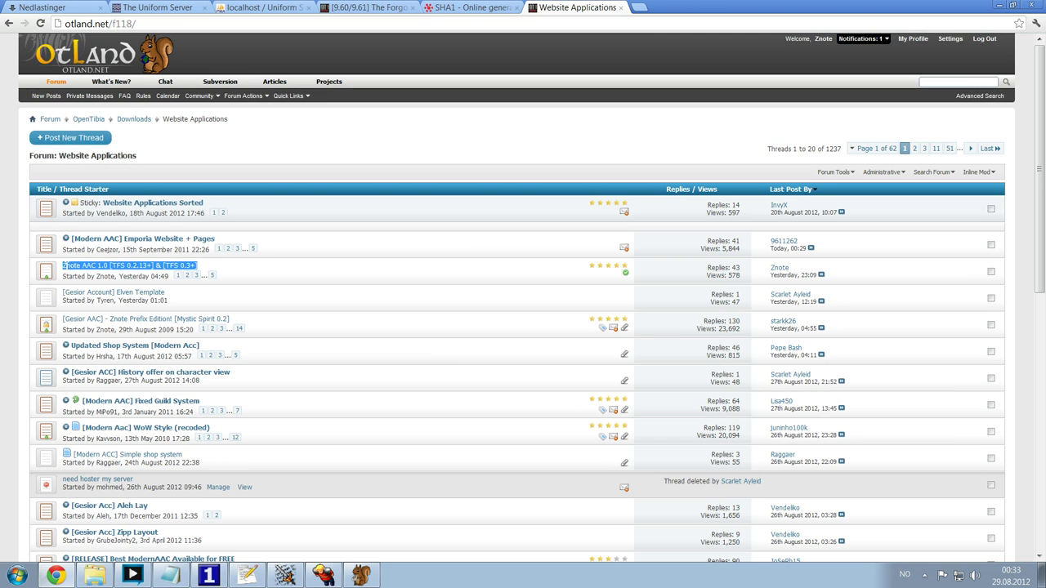
# - Open the Znote AAC 1.0 thread and read through its first post
pyautogui.click(113, 267)
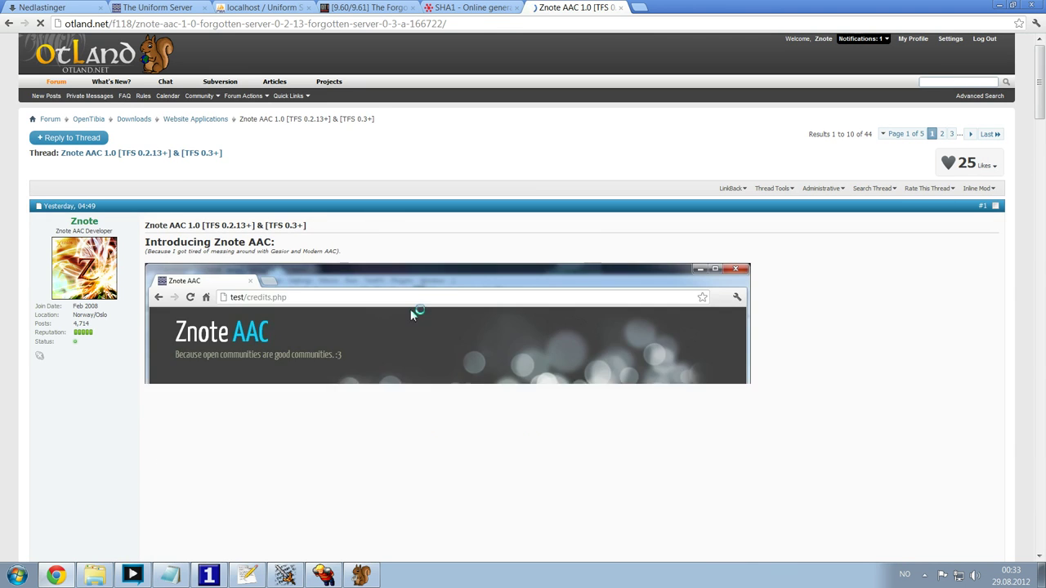
pyautogui.scroll(-3, 720, 309)
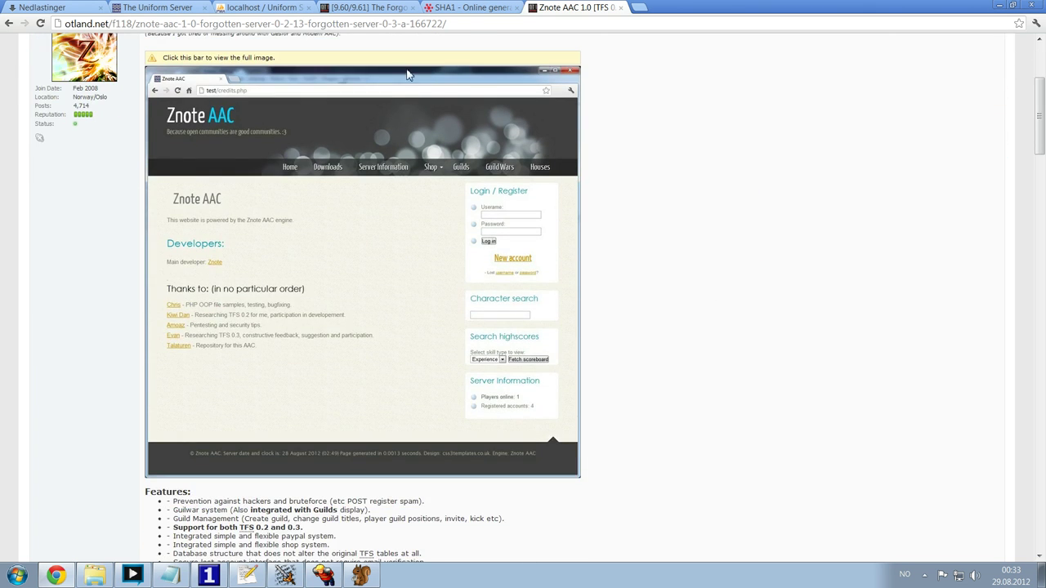
pyautogui.scroll(2, 367, 278)
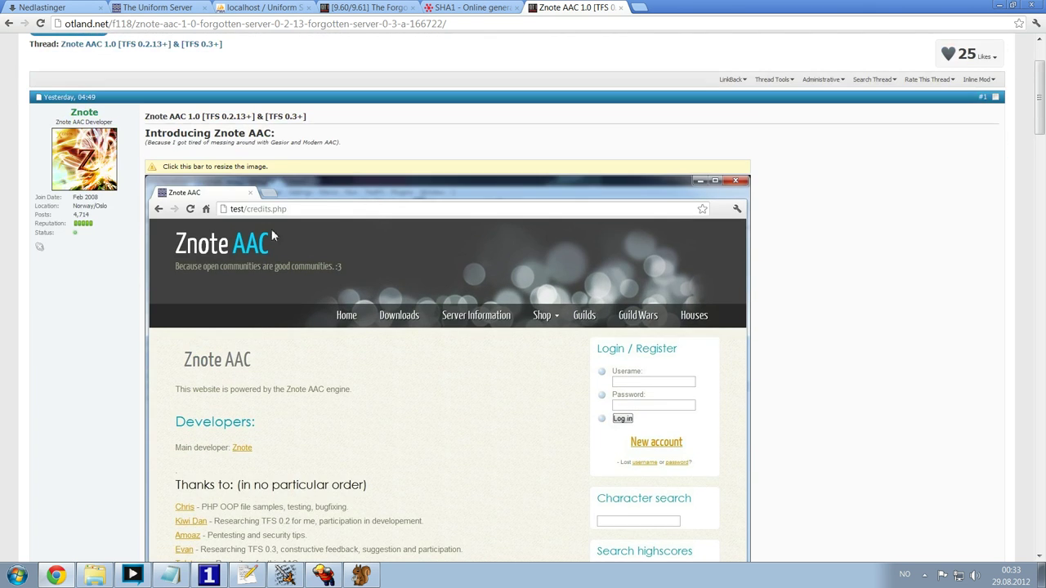
pyautogui.click(334, 170)
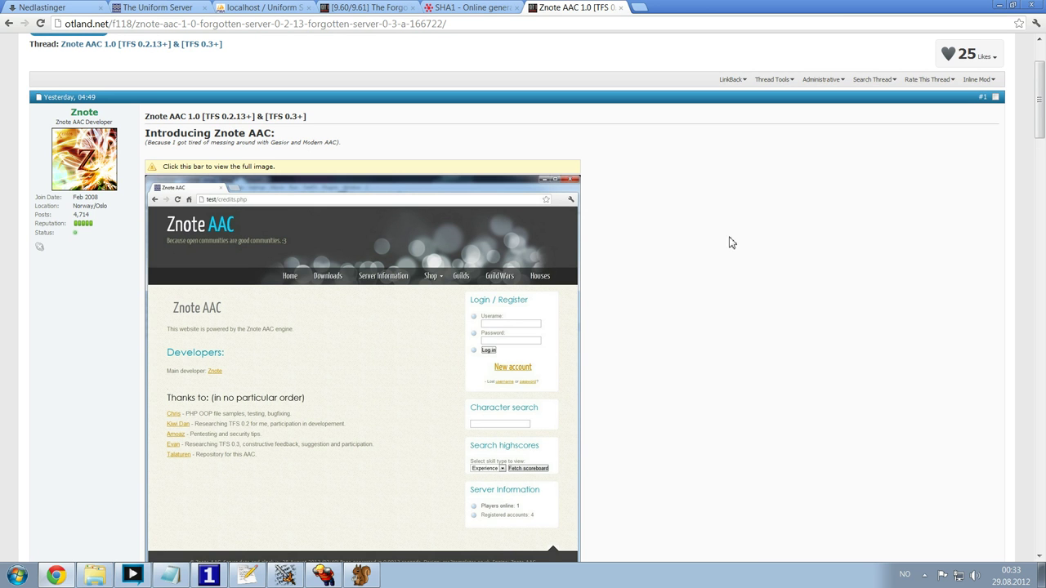
pyautogui.scroll(-5, 605, 327)
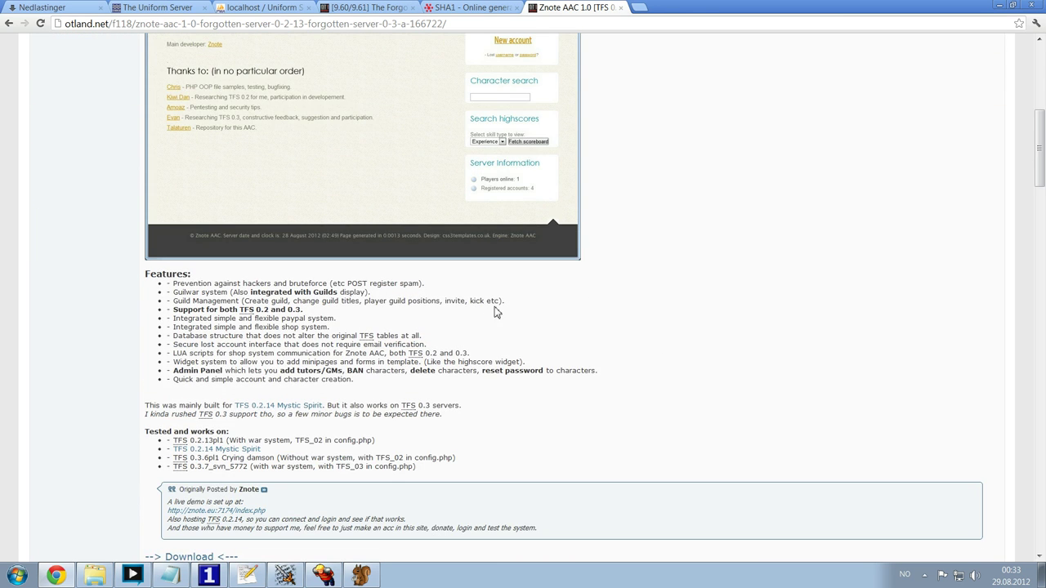
pyautogui.scroll(4, 496, 315)
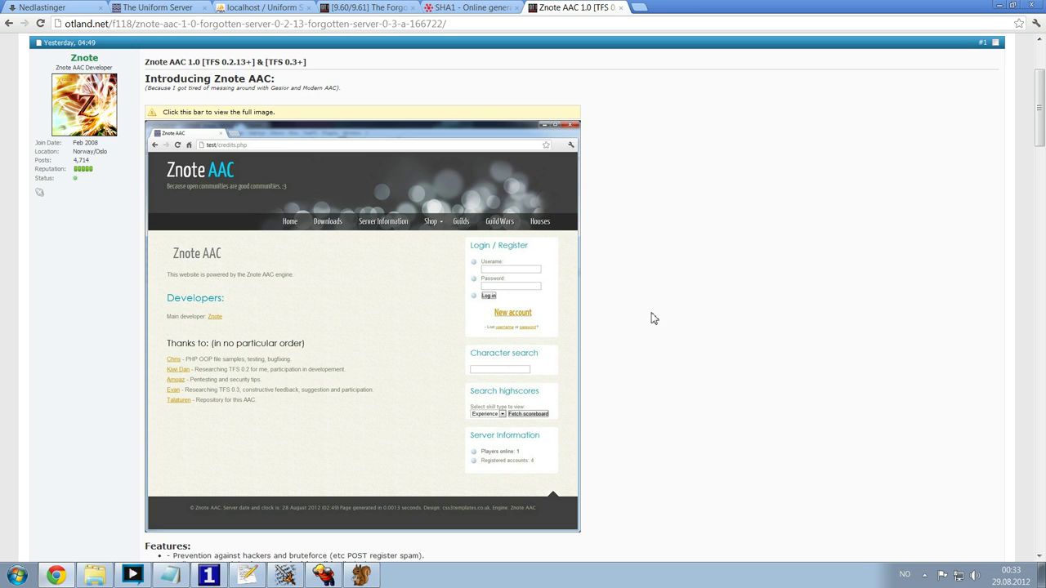
pyautogui.scroll(-5, 646, 319)
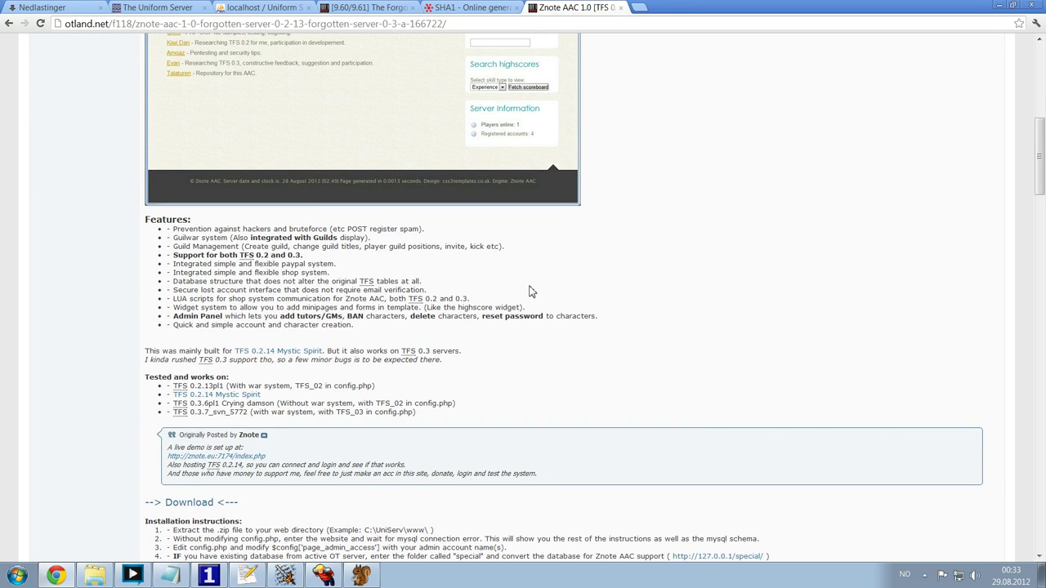
# - Download znoteAACv1public.zip from the thread and show the browser's downloads list
pyautogui.click(236, 395)
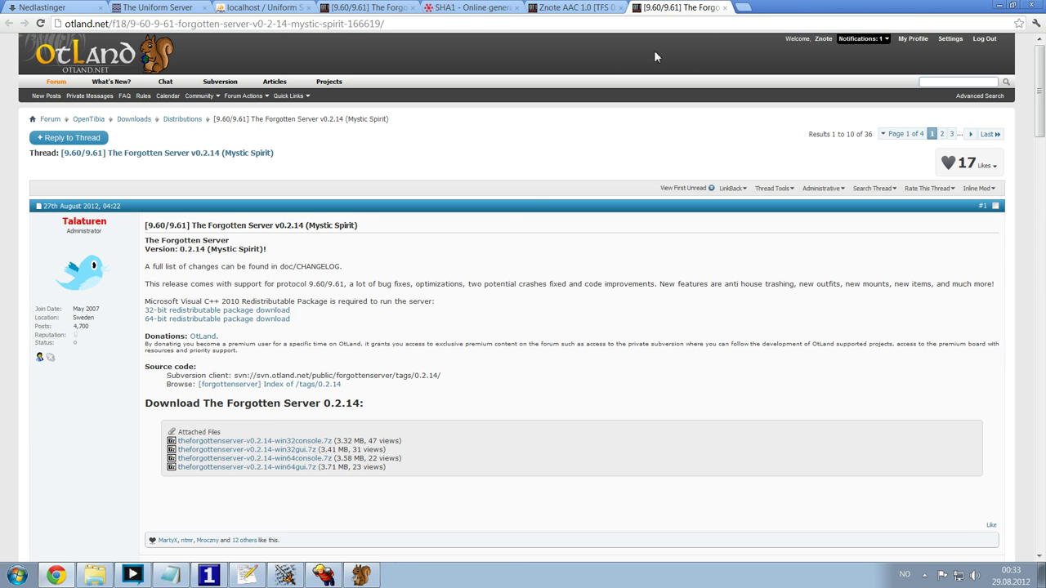
pyautogui.scroll(-2, 515, 180)
pyautogui.click(725, 8)
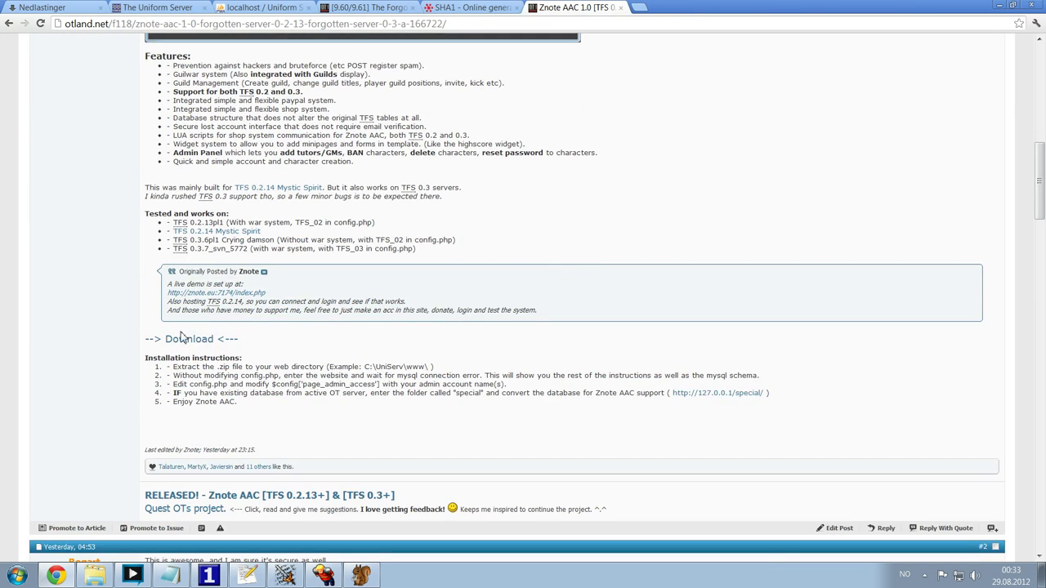
pyautogui.click(186, 339)
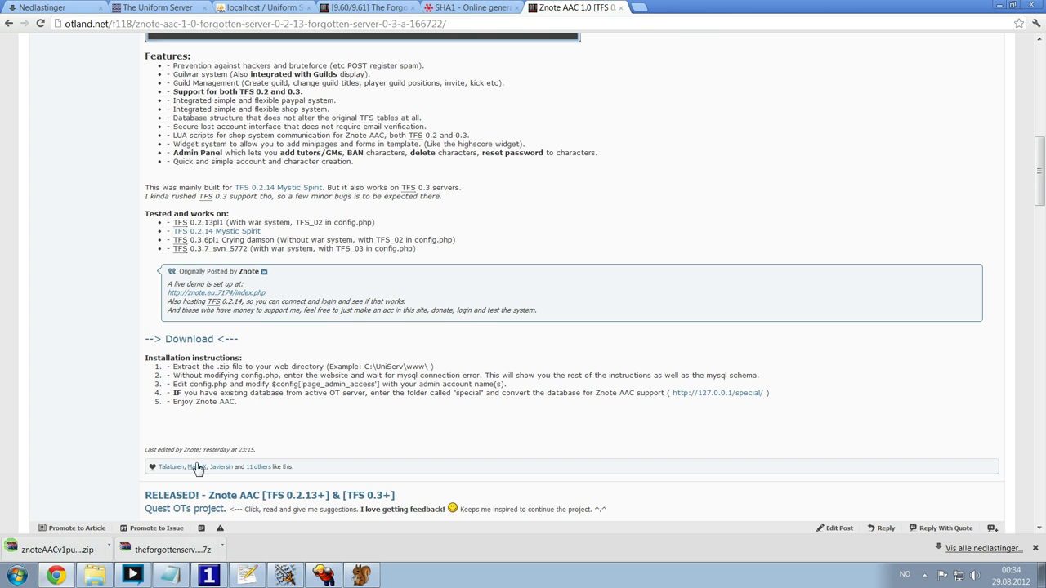
pyautogui.hotkey('ctrl', 'j')
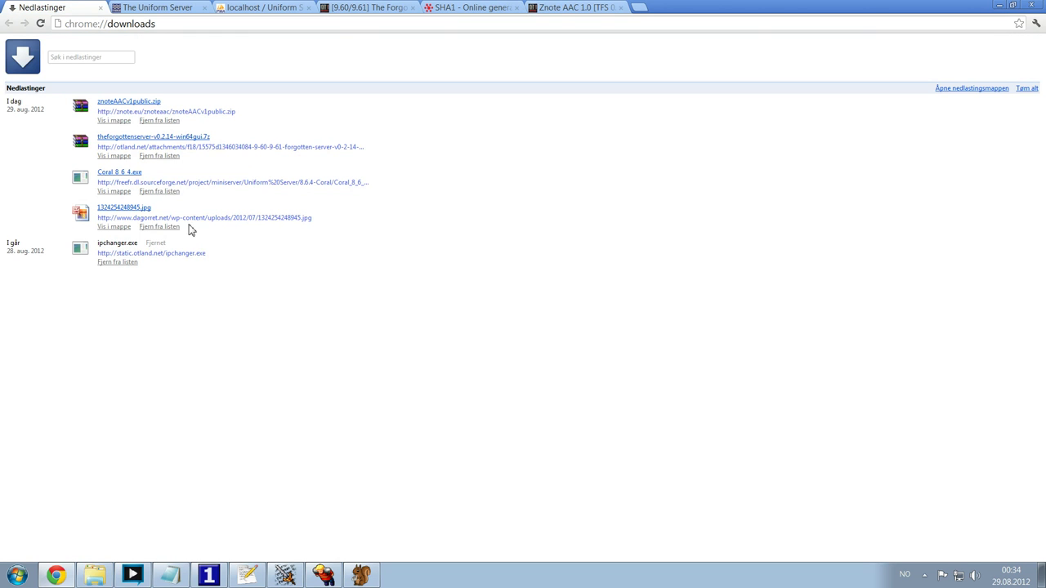
# - Open the downloaded znoteAACv1public.zip and its znoteAACv1public folder in WinRAR
pyautogui.click(109, 580)
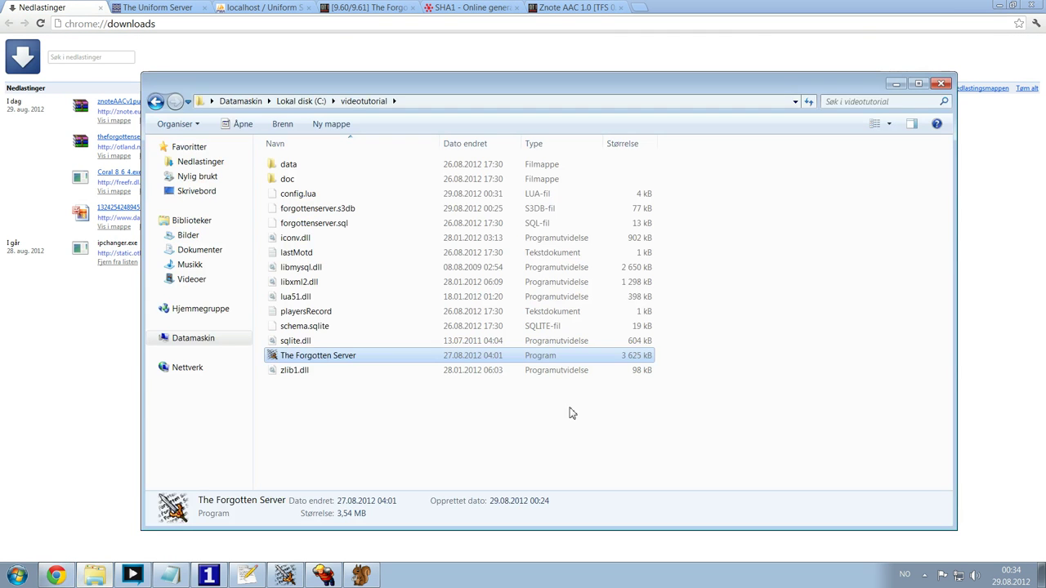
pyautogui.click(129, 245)
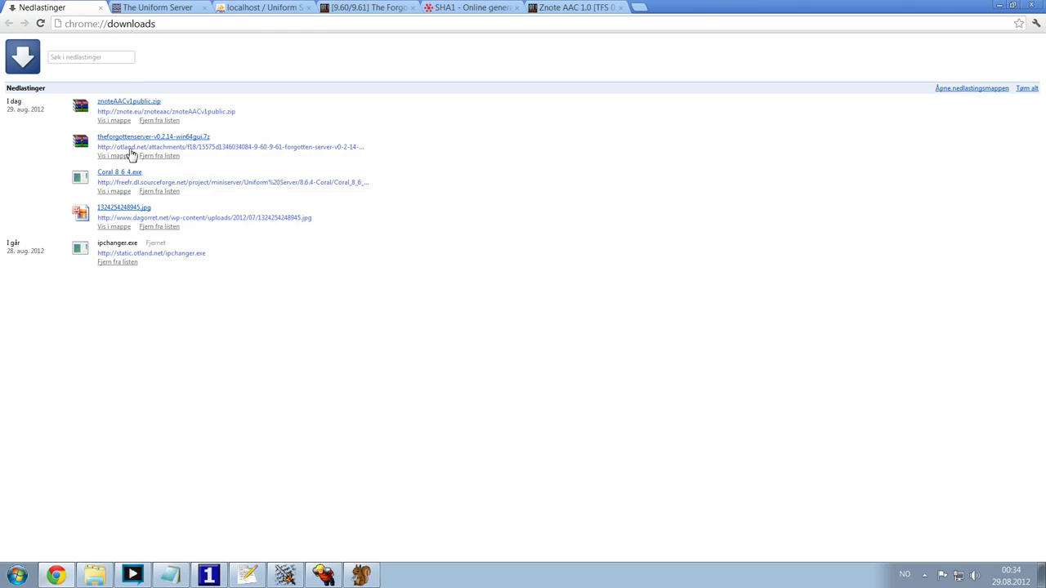
pyautogui.click(119, 101)
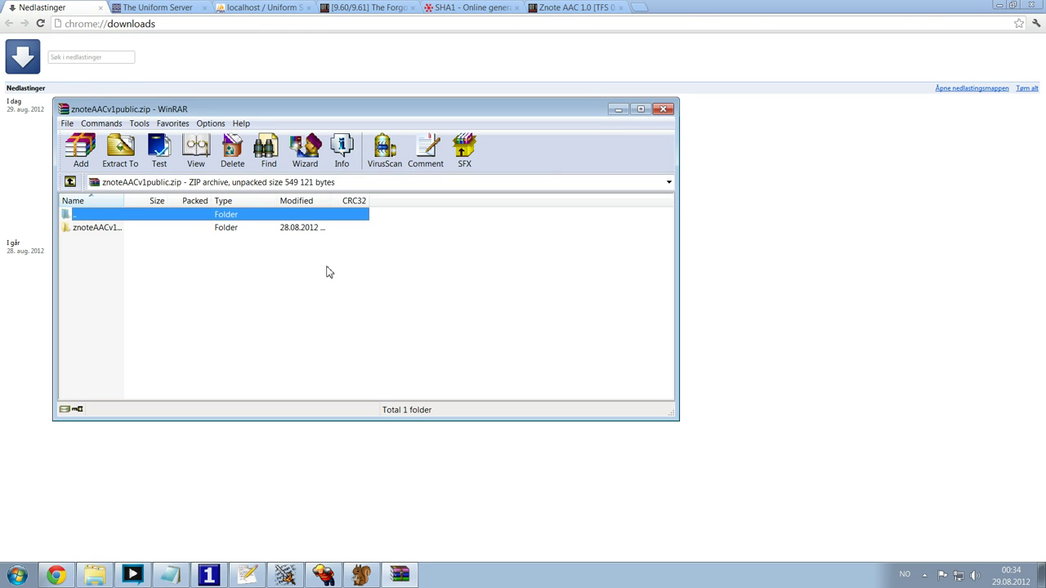
pyautogui.doubleClick(114, 230)
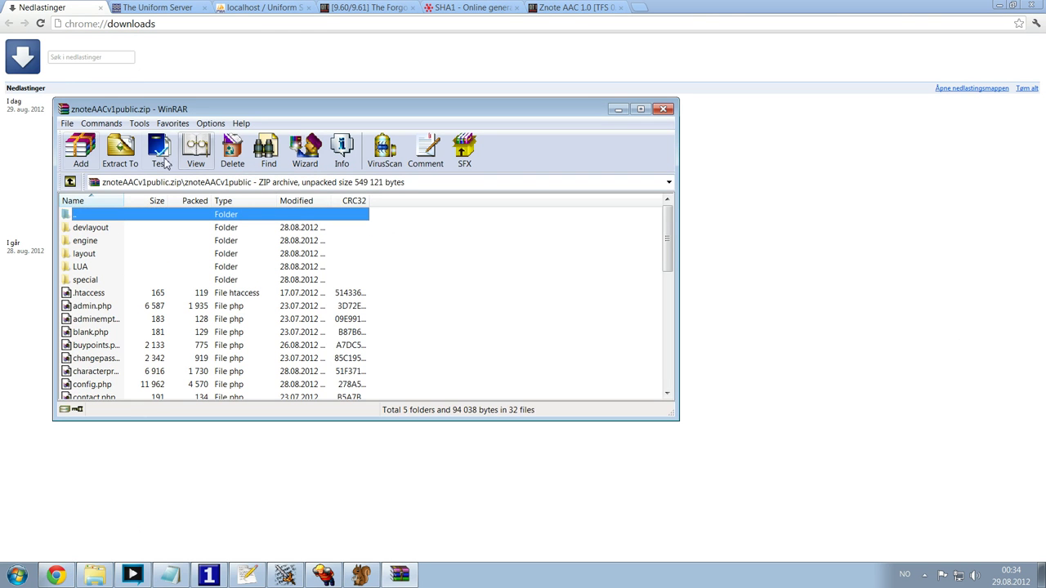
# - Move the Znote archive window aside and bring the videotutorial folder window forward
pyautogui.click(95, 576)
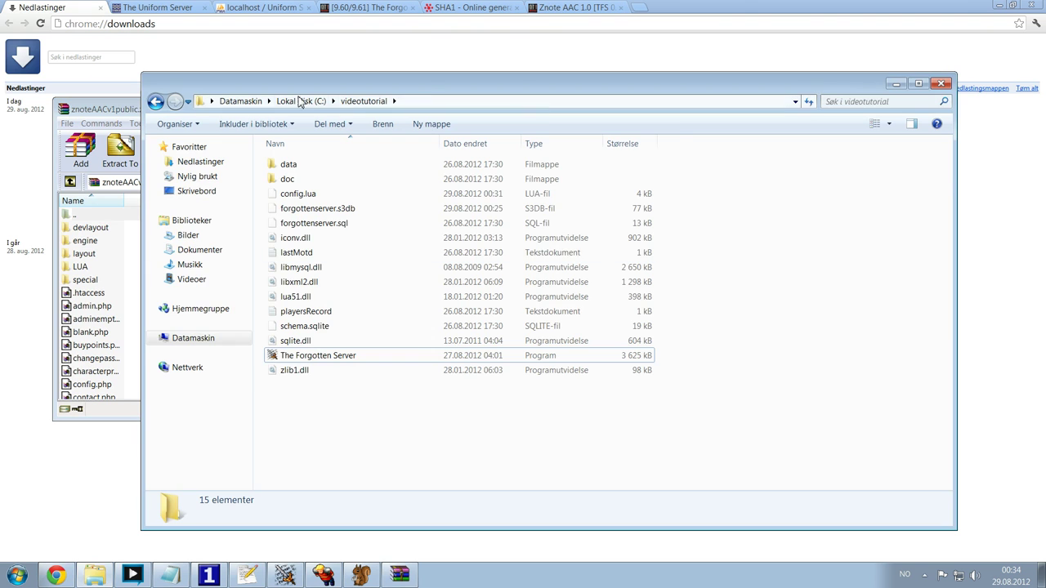
pyautogui.click(112, 111)
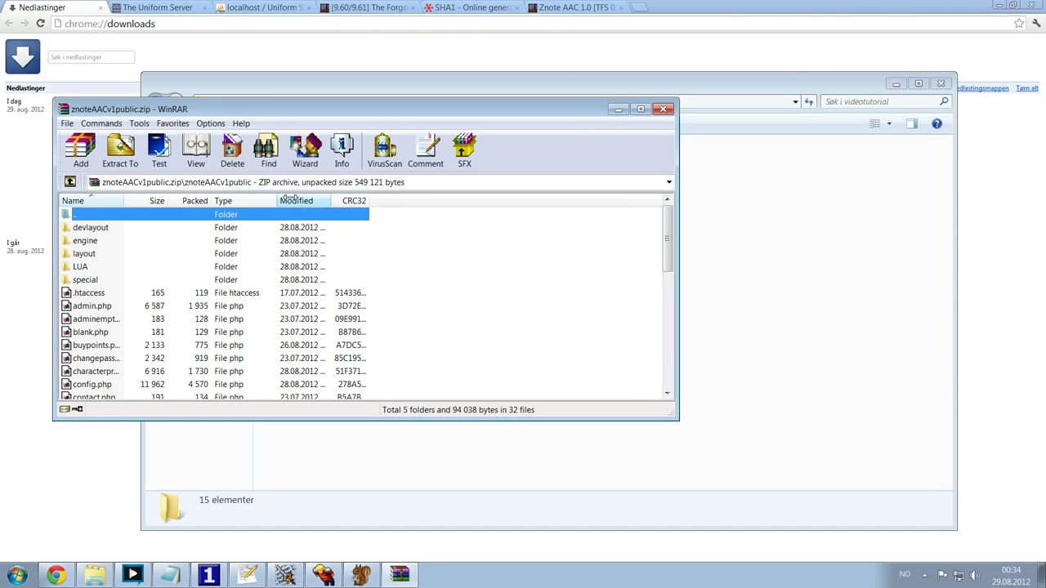
pyautogui.click(549, 245)
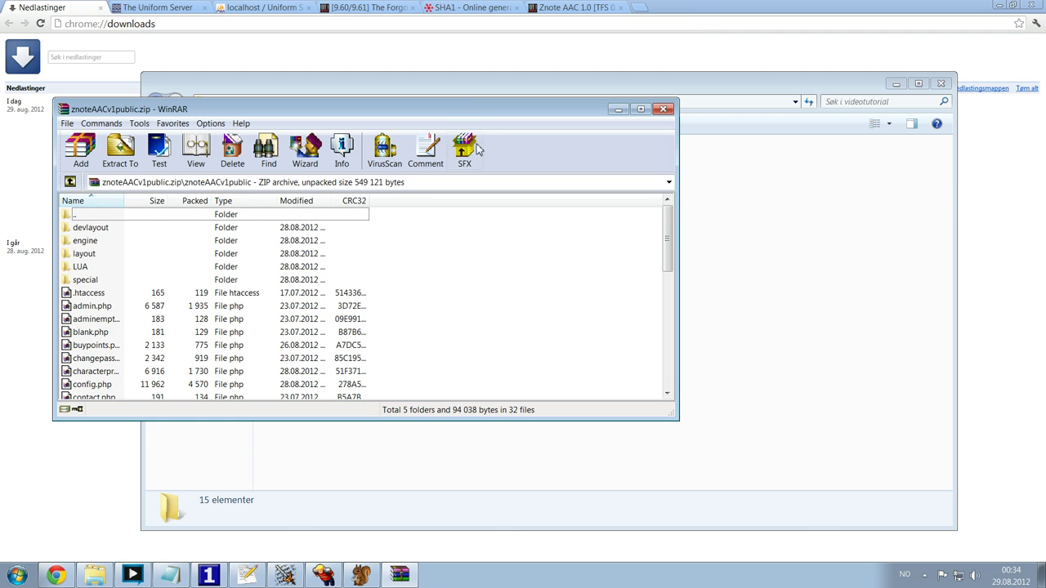
pyautogui.moveTo(461, 109); pyautogui.dragTo(438, 110)
pyautogui.click(694, 275)
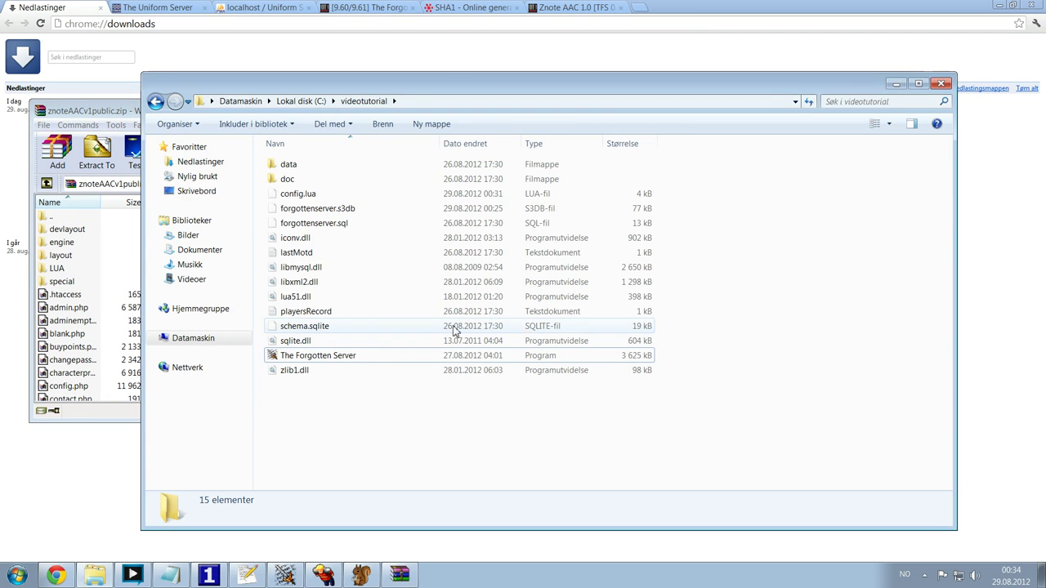
# - Go to C:\UniServer\www and delete all five existing web root items
pyautogui.click(304, 105)
pyautogui.press('Up')
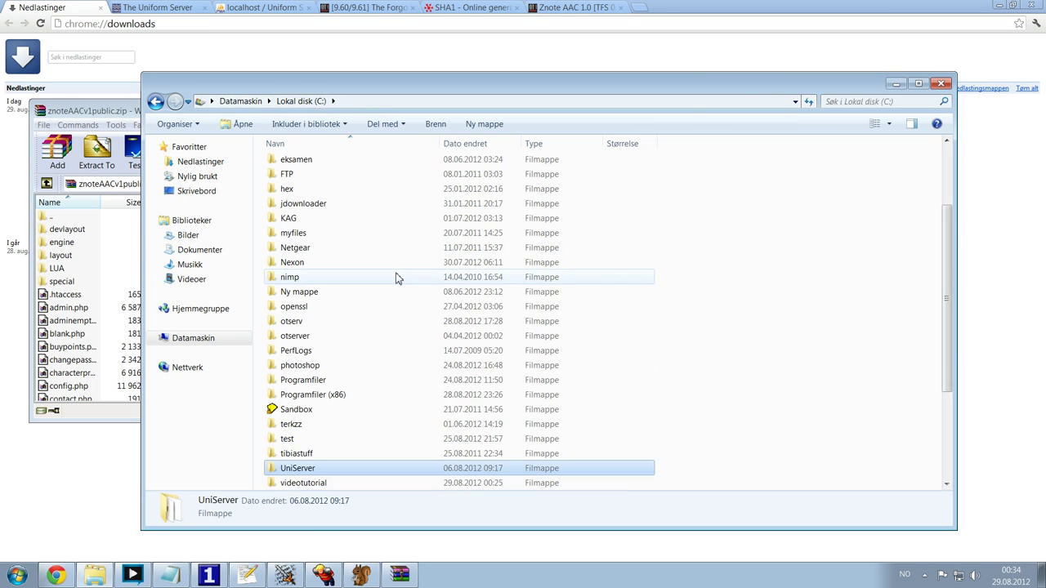
pyautogui.press('Return')
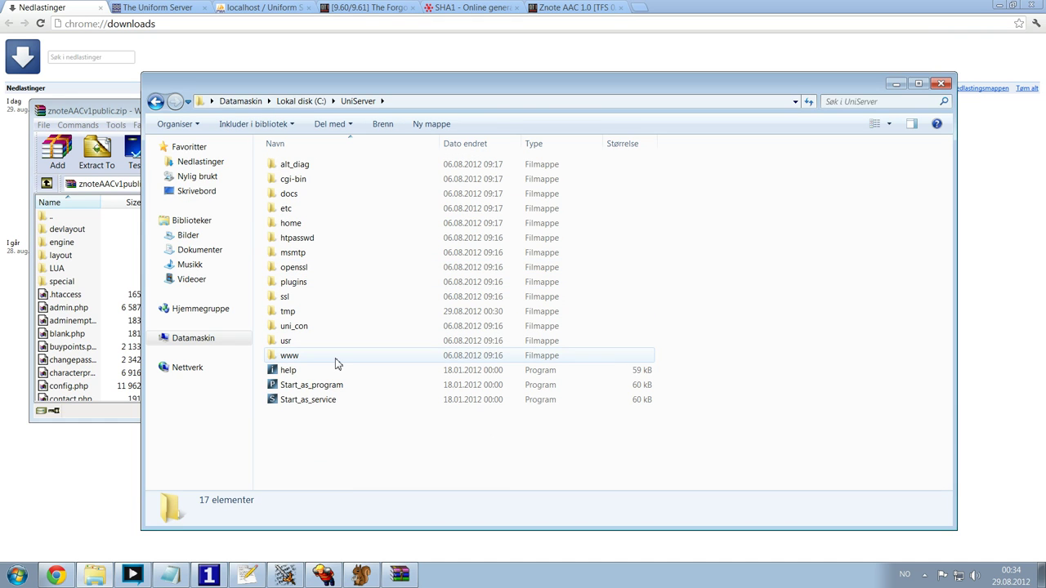
pyautogui.doubleClick(337, 360)
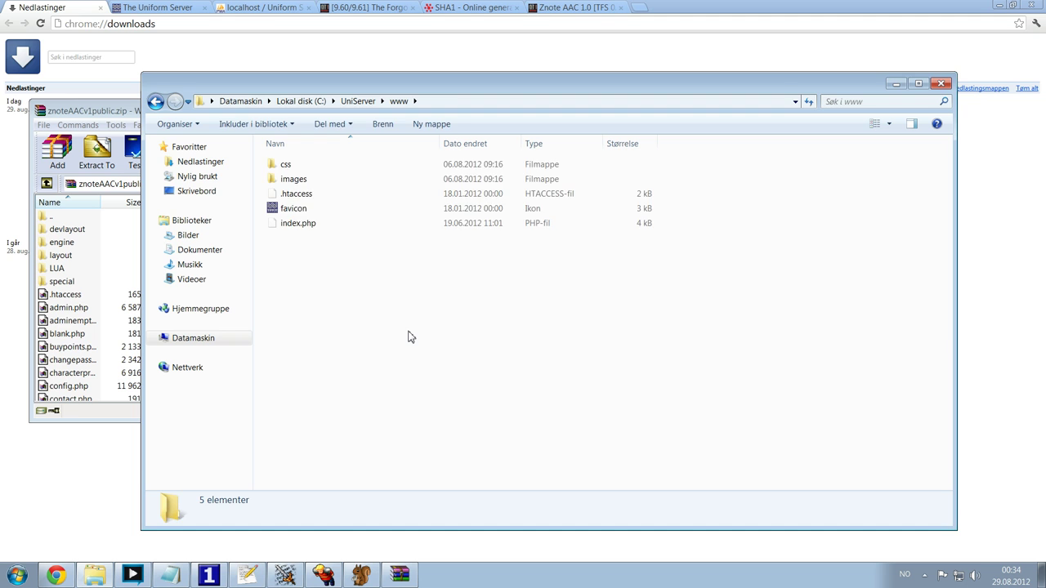
pyautogui.hotkey('ctrl', 'a')
pyautogui.press('Return')
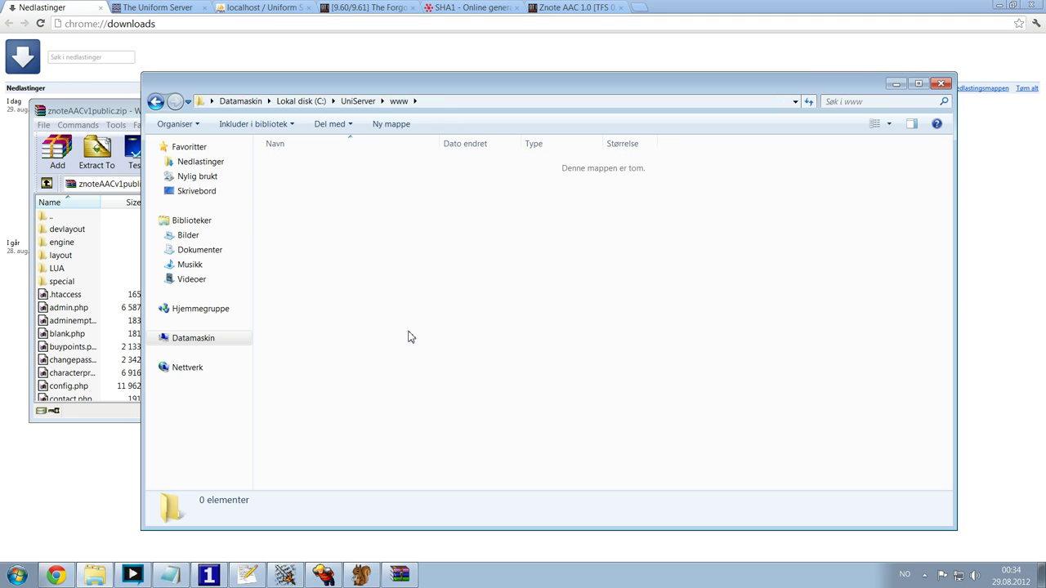
# - Load localhost in the browser to check the emptied web root
pyautogui.click(157, 8)
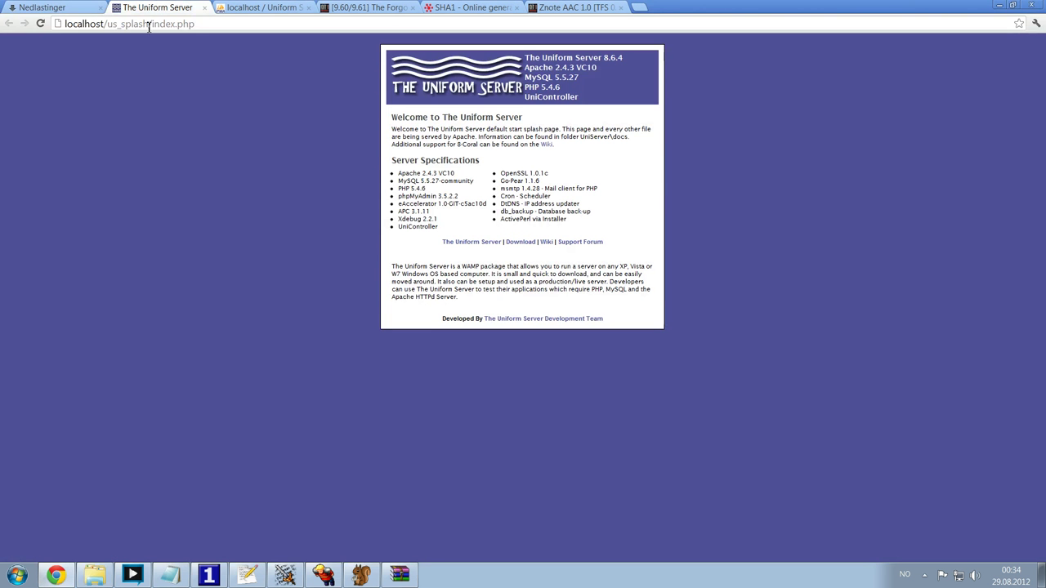
pyautogui.write('localhost')
pyautogui.press('Return')
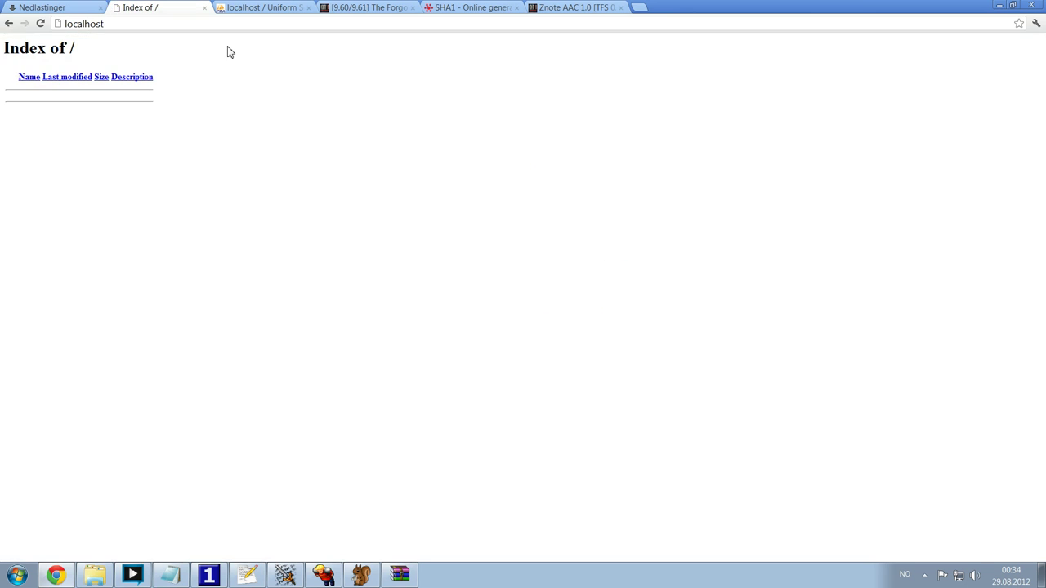
pyautogui.moveTo(30, 47); pyautogui.dragTo(155, 81)
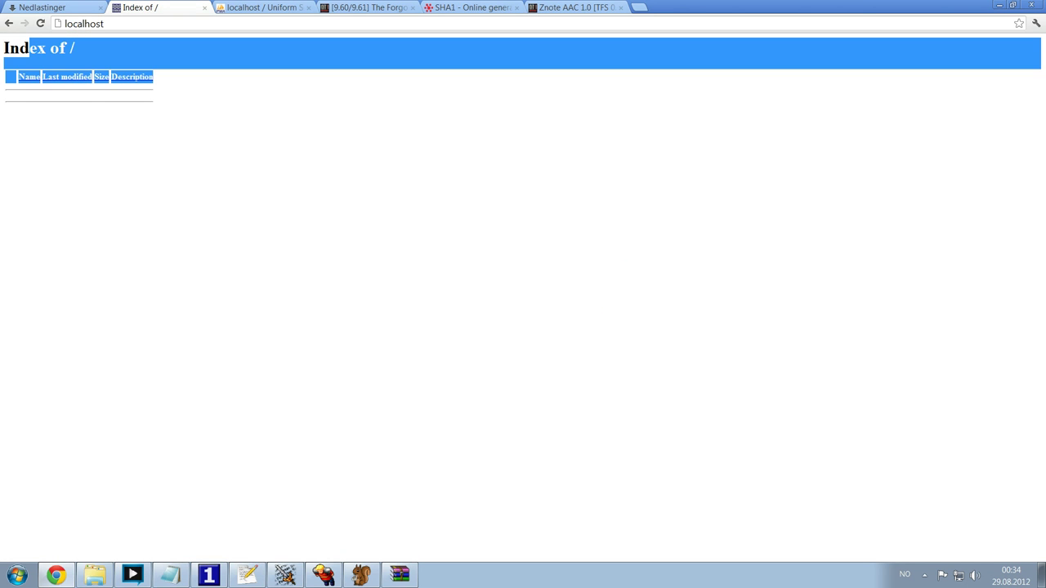
pyautogui.click(219, 167)
pyautogui.hotkey('alt', 'Tab')
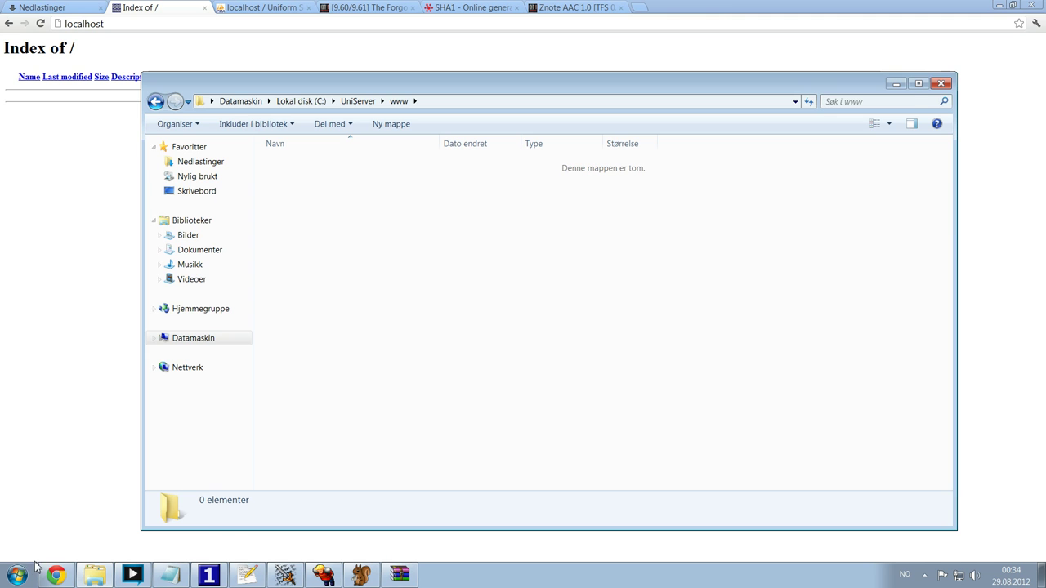
# - Copy all files from the Znote archive into the www folder
pyautogui.click(405, 576)
pyautogui.scroll(-8, 484, 285)
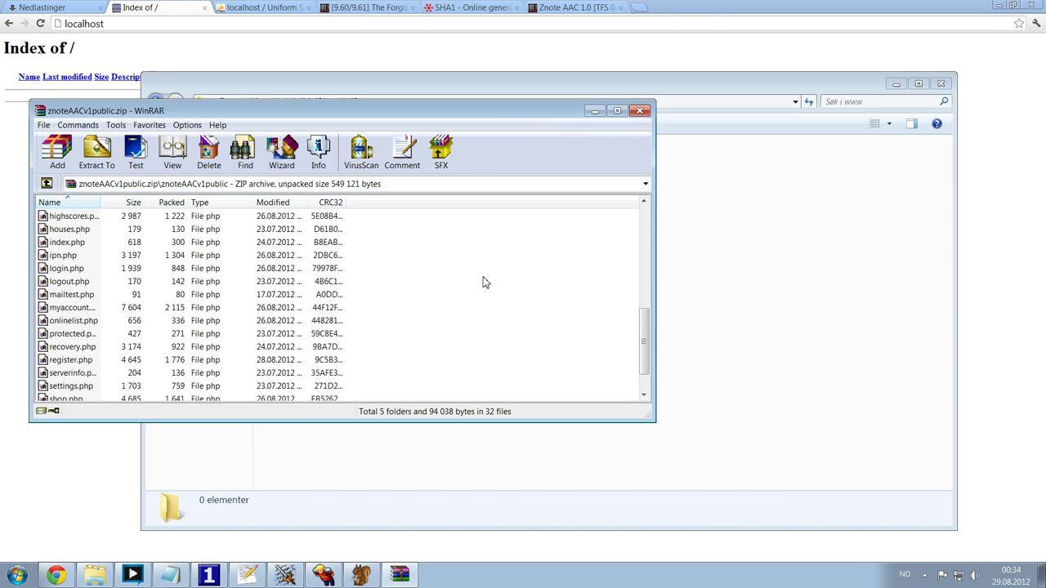
pyautogui.hotkey('ctrl', 'a')
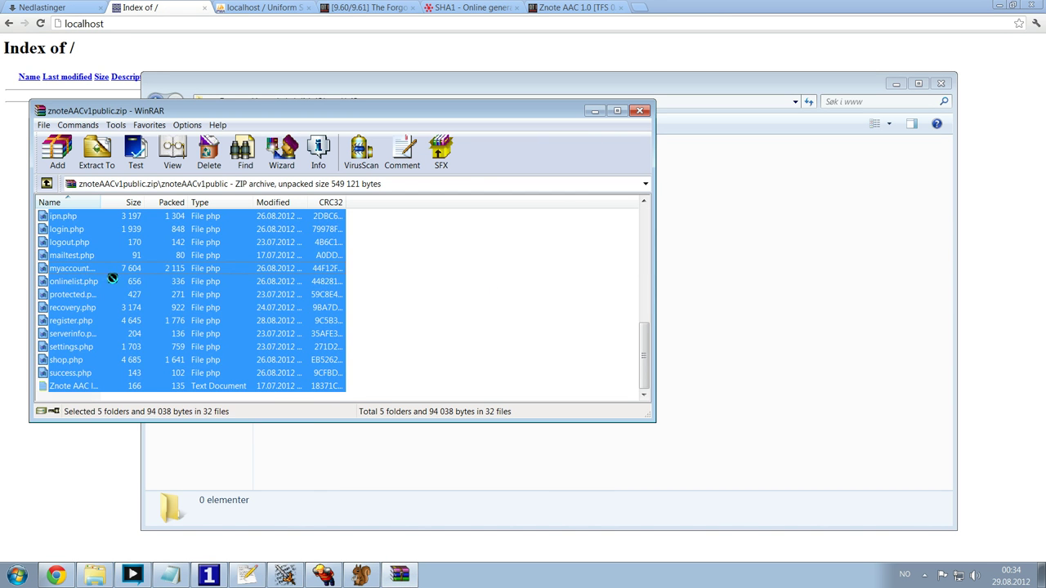
pyautogui.moveTo(112, 279); pyautogui.dragTo(737, 308)
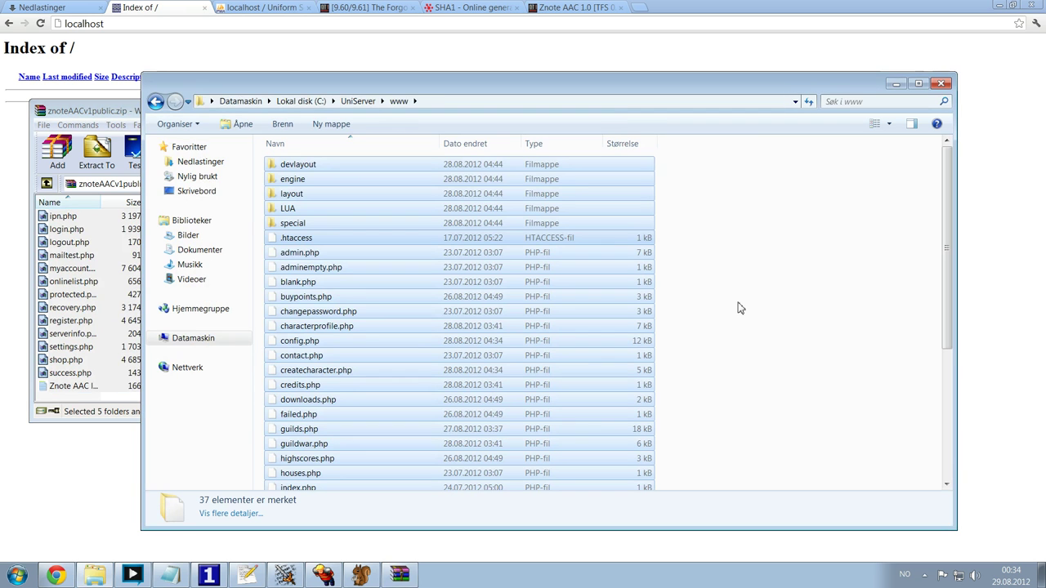
# - Close the Znote archive in WinRAR and check the www folder's full path
pyautogui.click(116, 119)
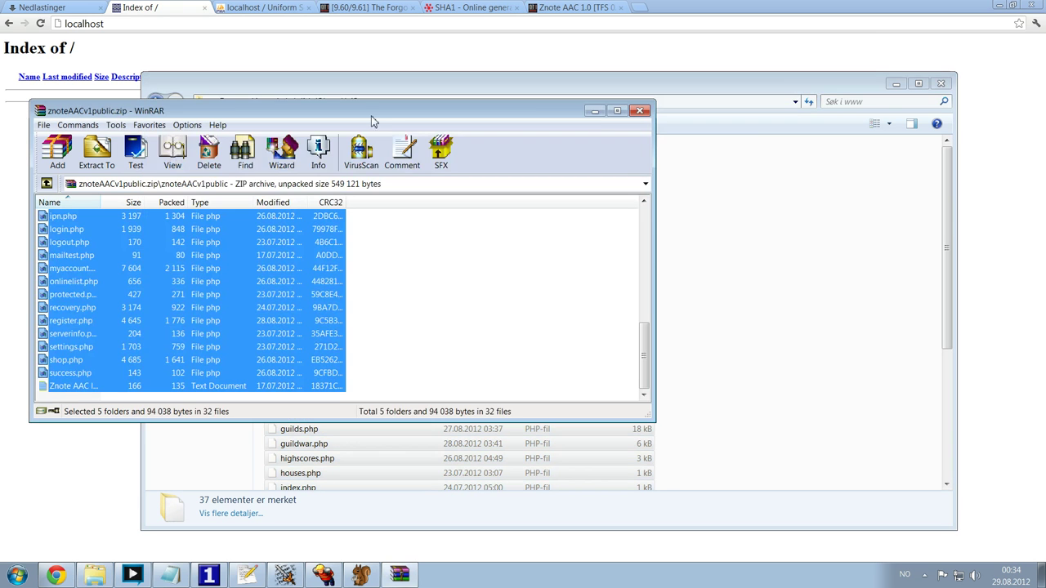
pyautogui.click(638, 112)
pyautogui.click(430, 105)
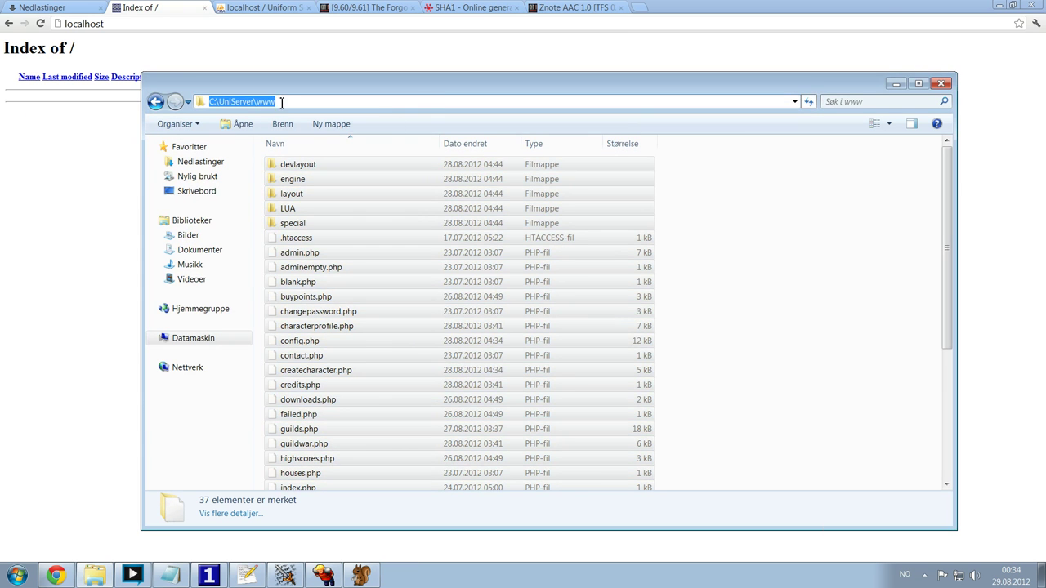
pyautogui.click(773, 221)
pyautogui.click(86, 216)
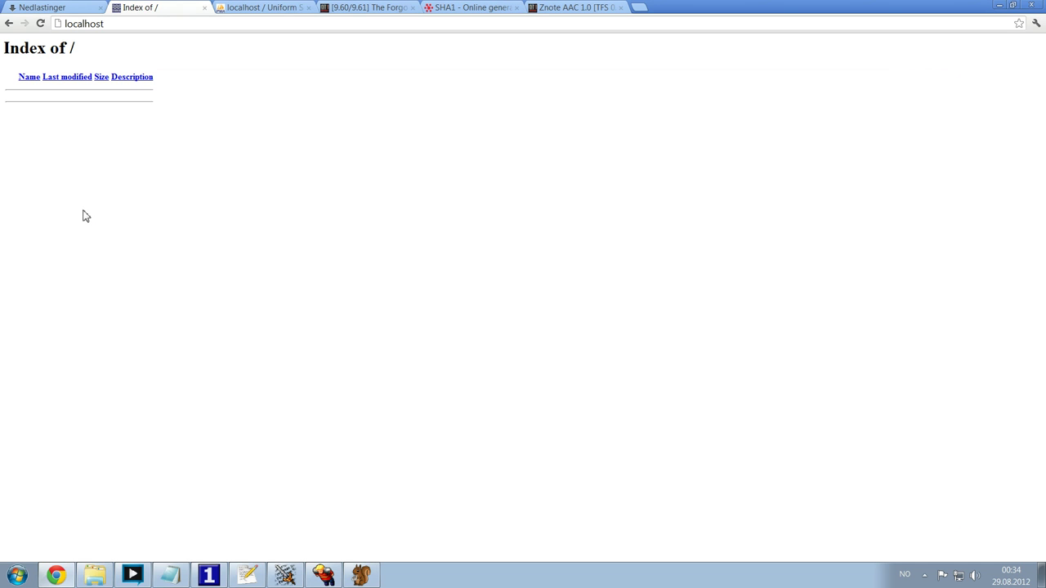
# - Reload localhost and read Znote's database connection error and install requirements
pyautogui.click(82, 23)
pyautogui.press('Return')
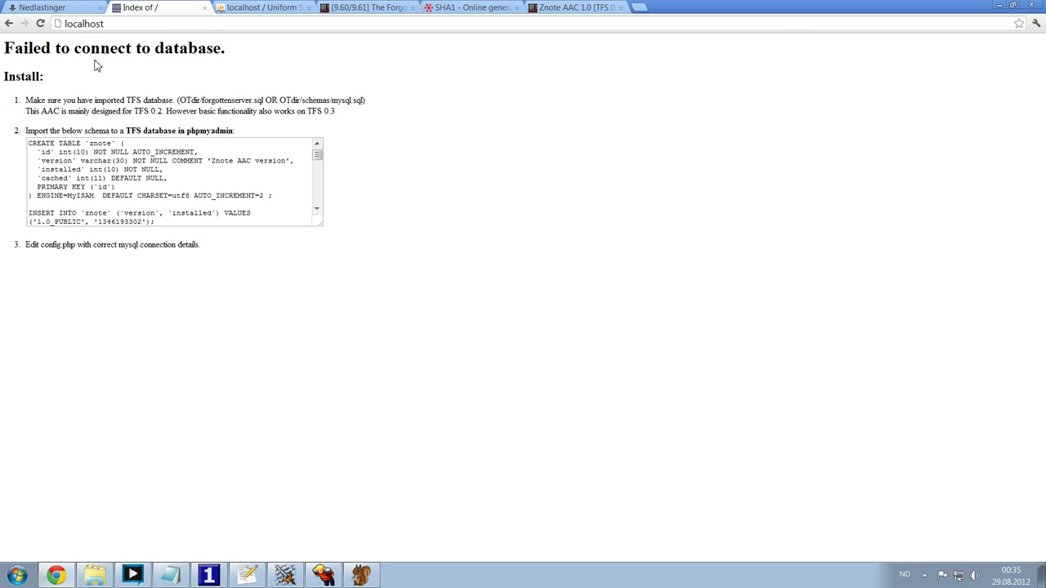
pyautogui.moveTo(36, 49); pyautogui.dragTo(316, 63)
pyautogui.click(369, 69)
pyautogui.moveTo(6, 78); pyautogui.dragTo(41, 78)
pyautogui.tripleClick(47, 87)
pyautogui.click(73, 85)
pyautogui.moveTo(31, 100); pyautogui.dragTo(347, 100)
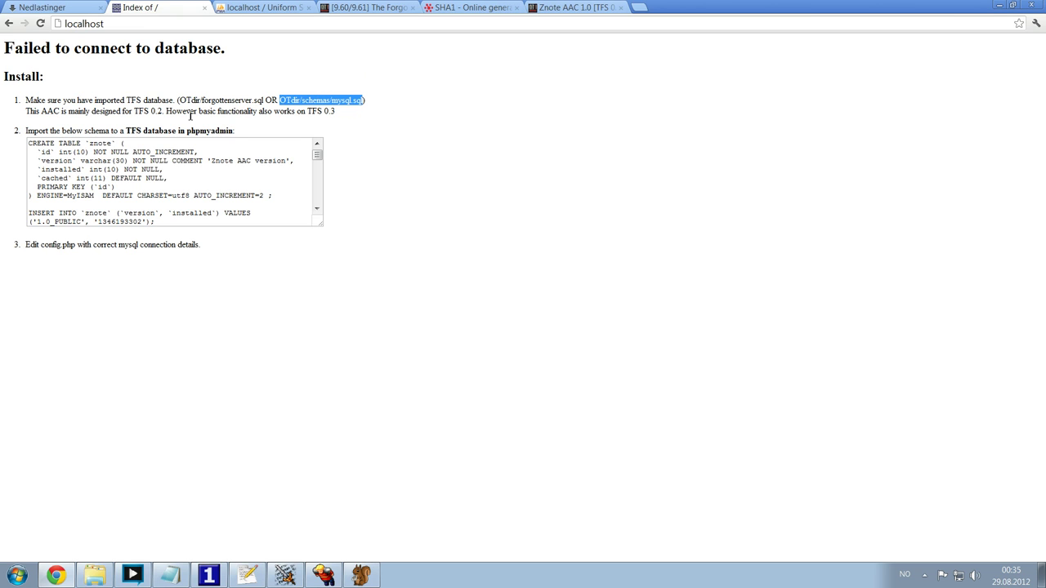
pyautogui.click(324, 110)
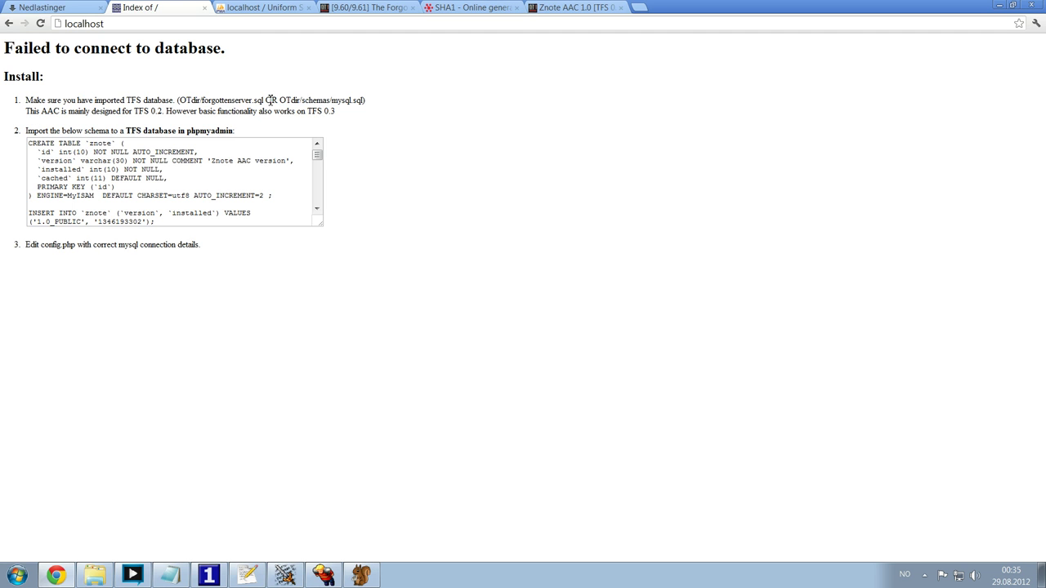
pyautogui.moveTo(264, 100); pyautogui.dragTo(200, 100)
# - Select and copy the whole Znote database schema text from the install page
pyautogui.click(253, 9)
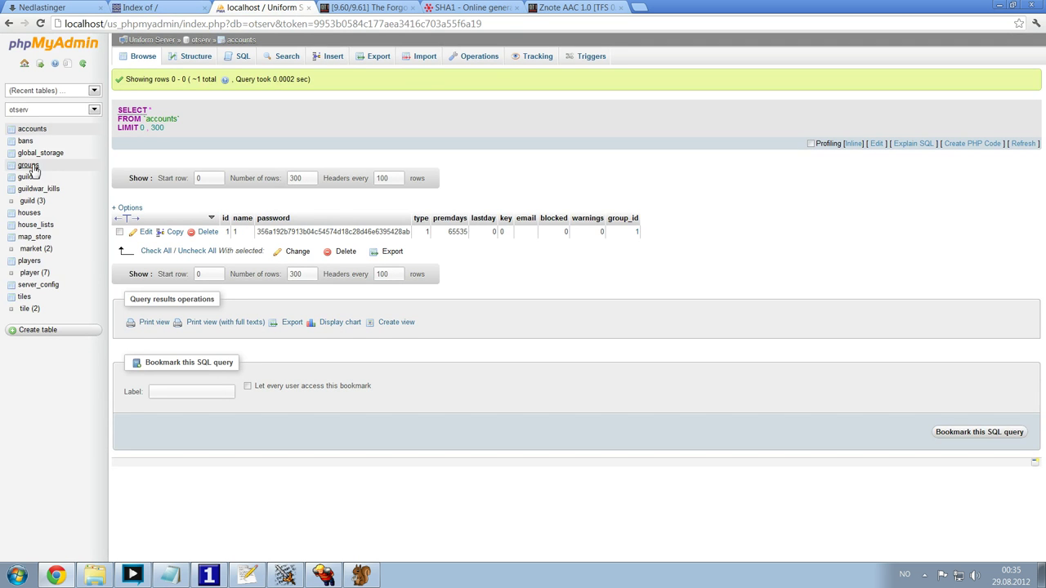
pyautogui.click(153, 8)
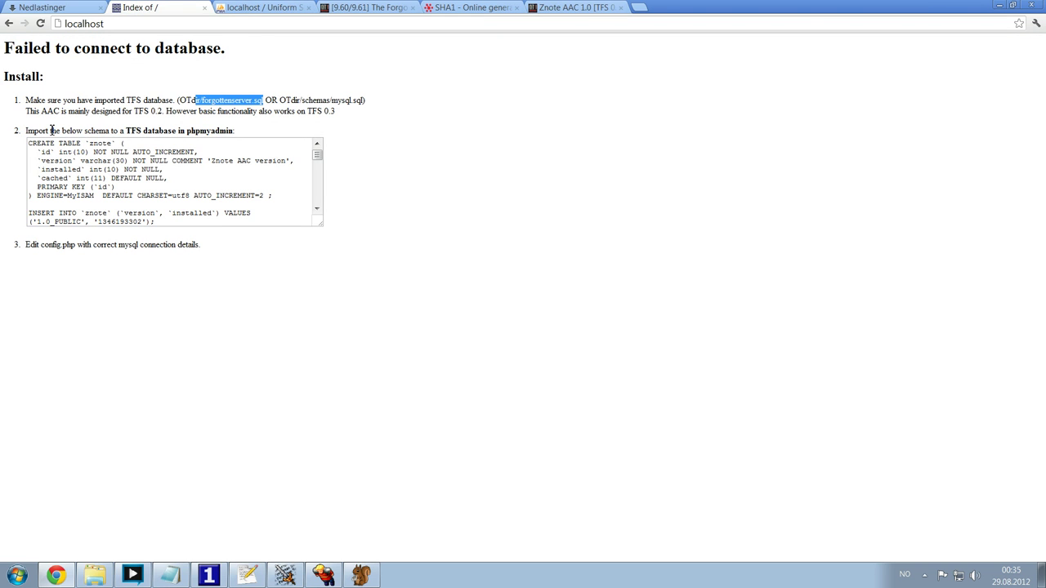
pyautogui.moveTo(51, 130); pyautogui.dragTo(197, 131)
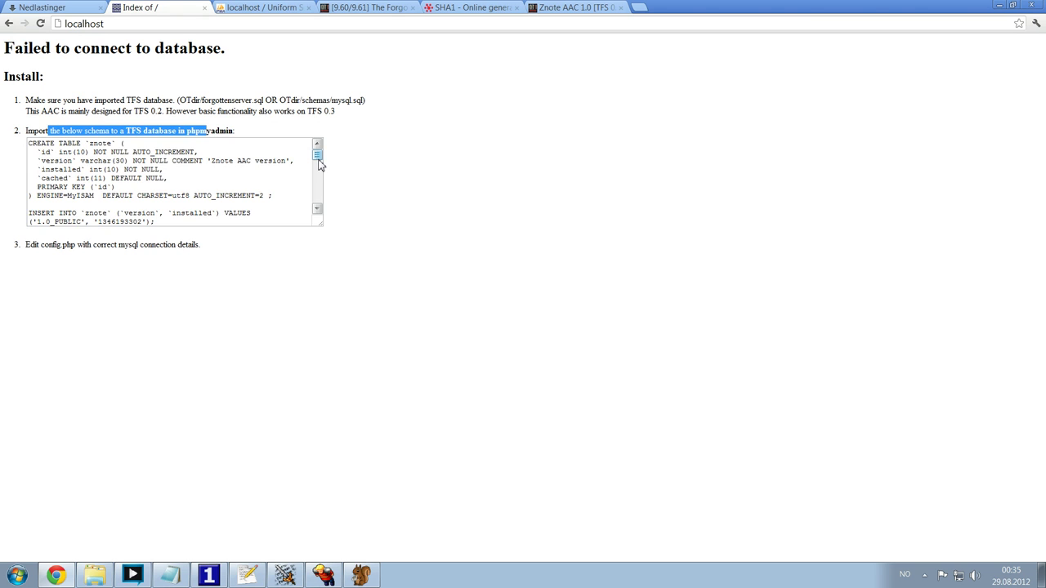
pyautogui.moveTo(318, 155); pyautogui.dragTo(98, 143)
pyautogui.scroll(5, 176, 181)
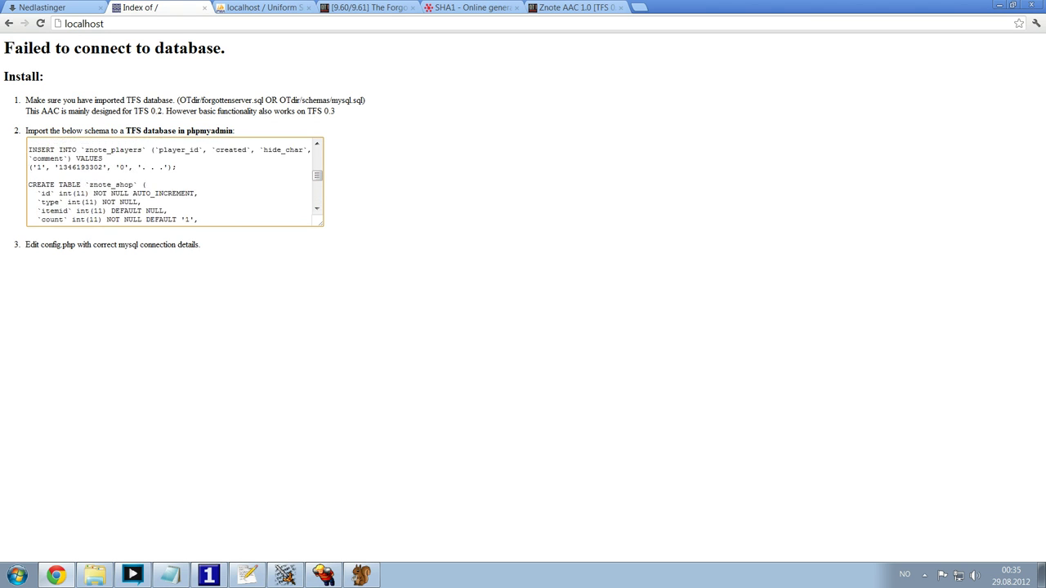
pyautogui.moveTo(175, 181); pyautogui.dragTo(31, 145)
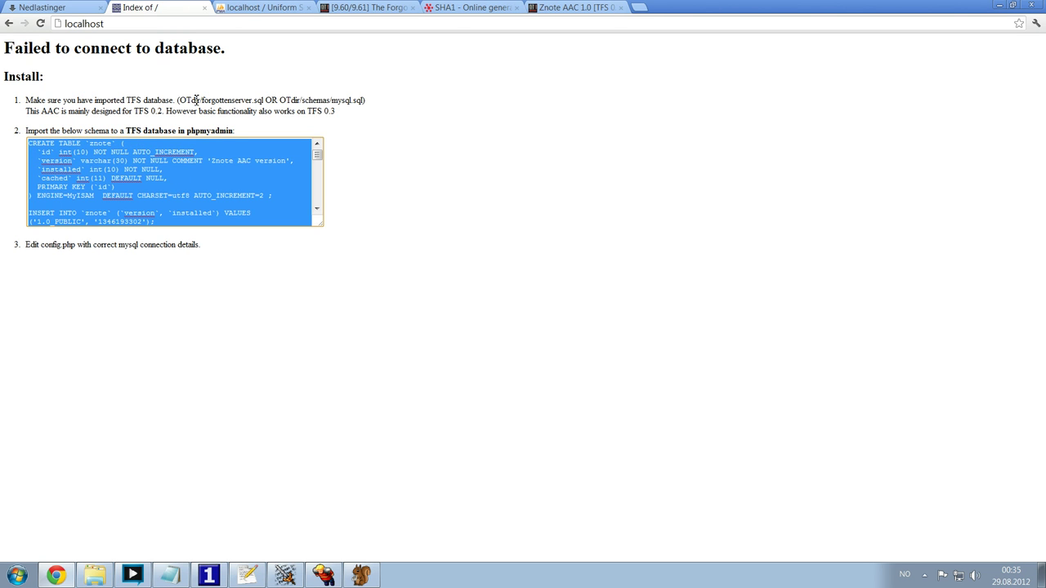
pyautogui.click(258, 9)
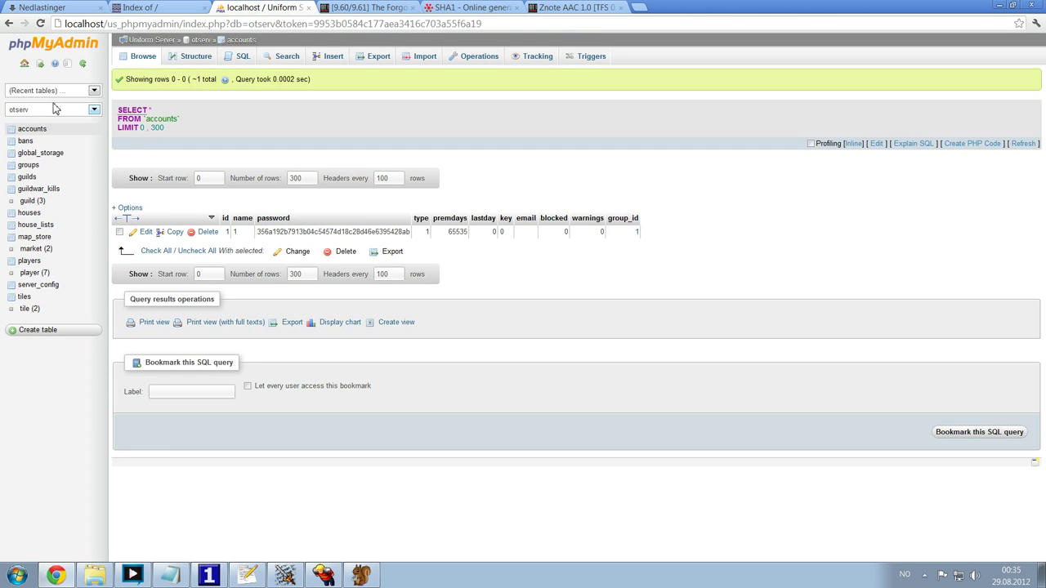
# - Paste the Znote schema into otserv's SQL query editor and run it
pyautogui.click(53, 48)
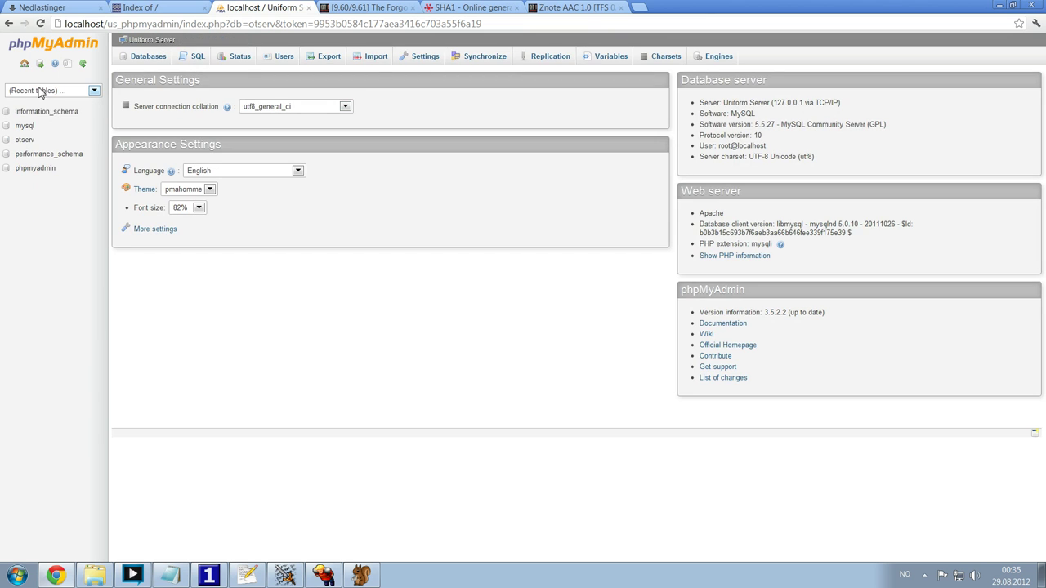
pyautogui.click(25, 140)
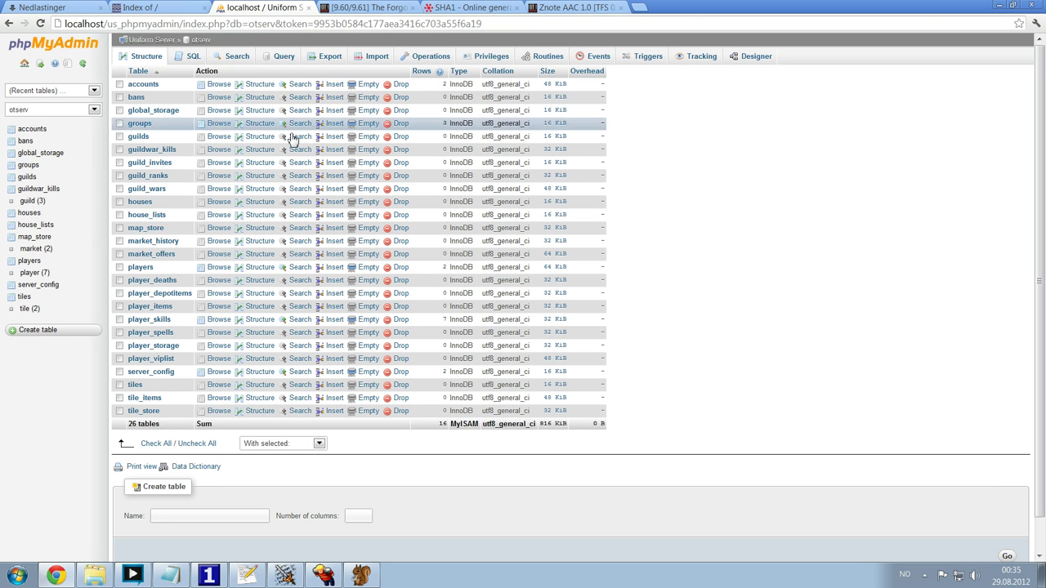
pyautogui.click(193, 59)
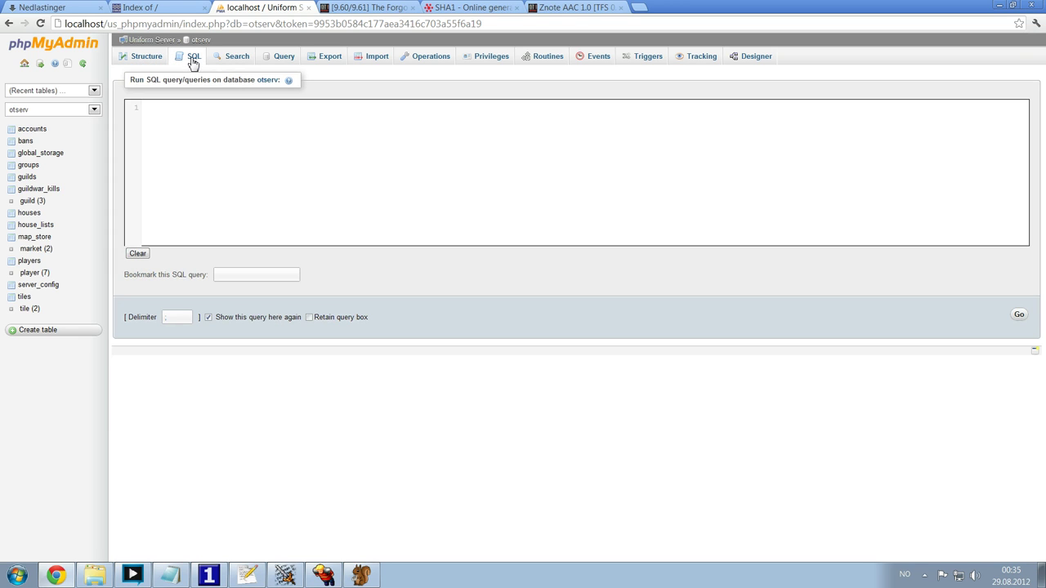
pyautogui.hotkey('ctrl', 'v')
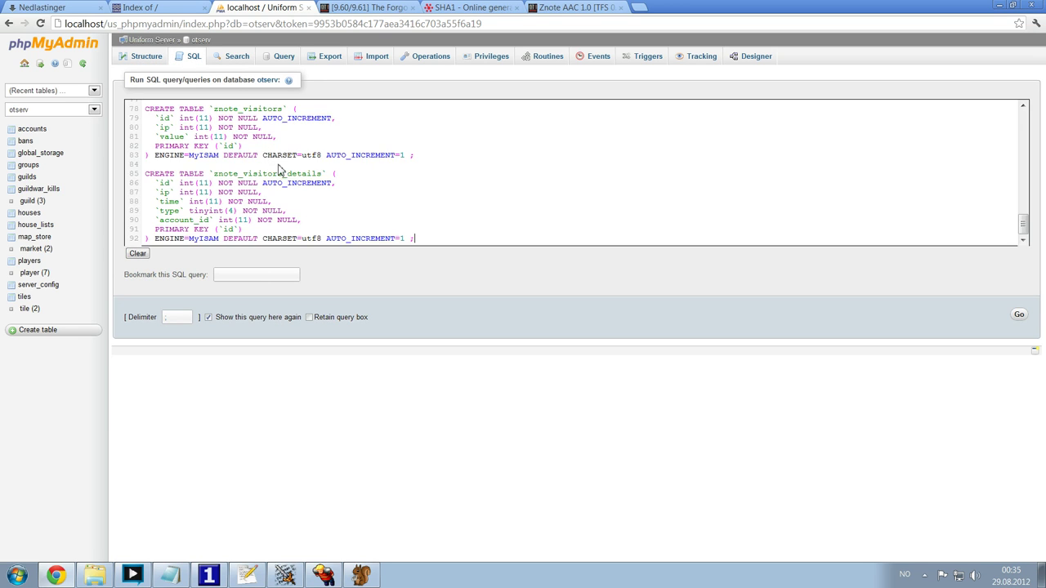
pyautogui.click(152, 7)
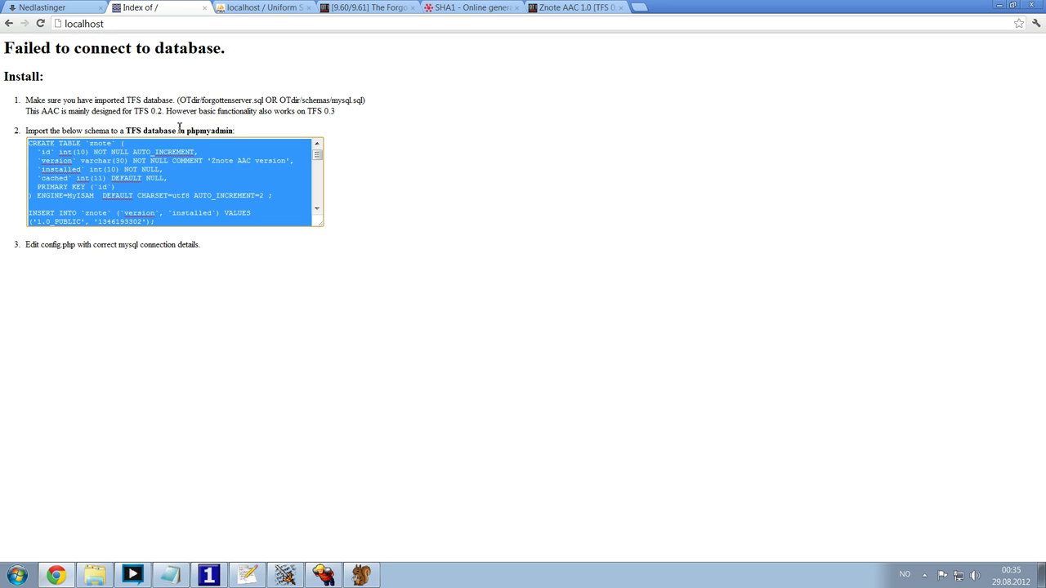
pyautogui.moveTo(121, 185); pyautogui.dragTo(150, 156)
pyautogui.click(259, 10)
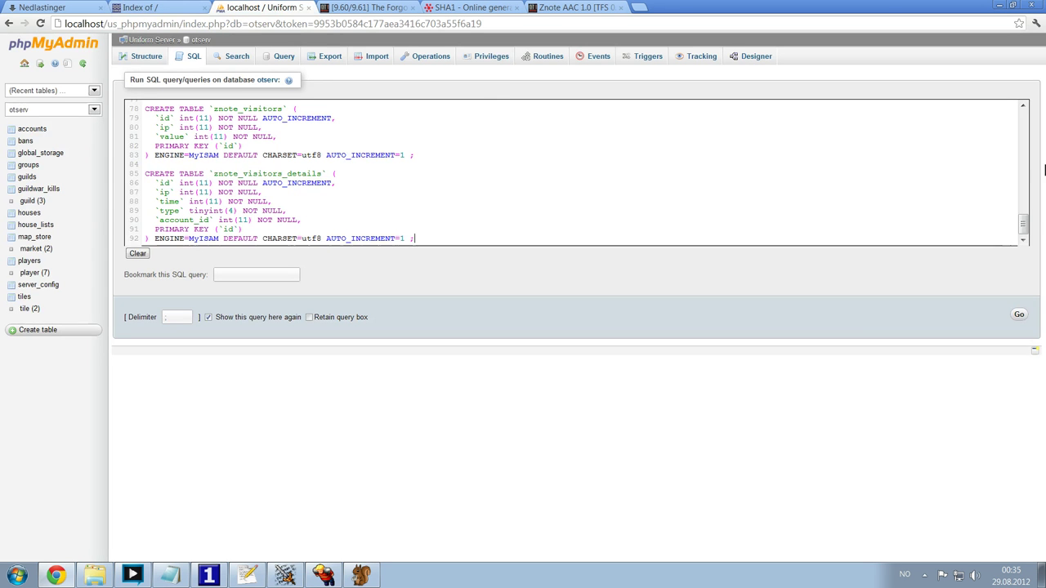
pyautogui.moveTo(1027, 226)
pyautogui.mouseDown()
pyautogui.moveTo(1034, 110)
pyautogui.moveTo(1039, 222)
pyautogui.mouseUp()
pyautogui.click(1017, 313)
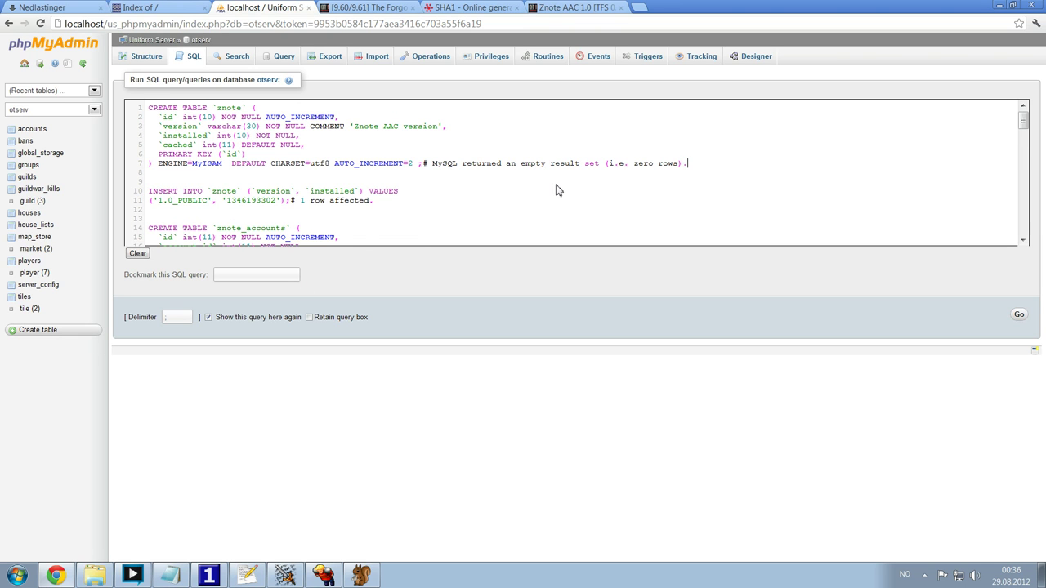
# - Check the MySQL result and refresh the sidebar to show the eight znote tables
pyautogui.scroll(-3, 556, 189)
pyautogui.moveTo(426, 218); pyautogui.dragTo(695, 218)
pyautogui.scroll(-5, 736, 204)
pyautogui.click(520, 196)
pyautogui.scroll(8, 581, 200)
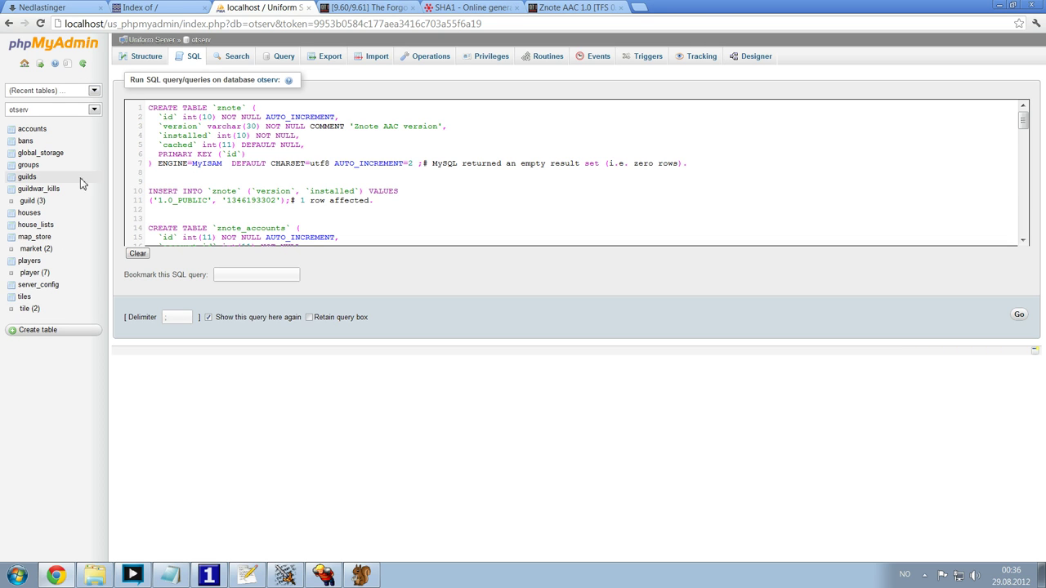
pyautogui.click(83, 64)
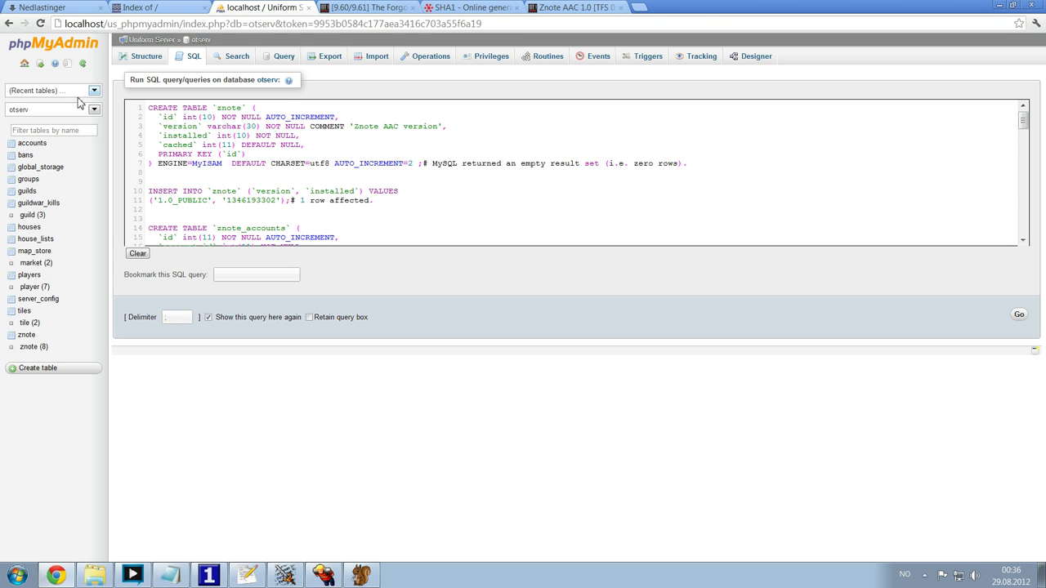
pyautogui.click(11, 348)
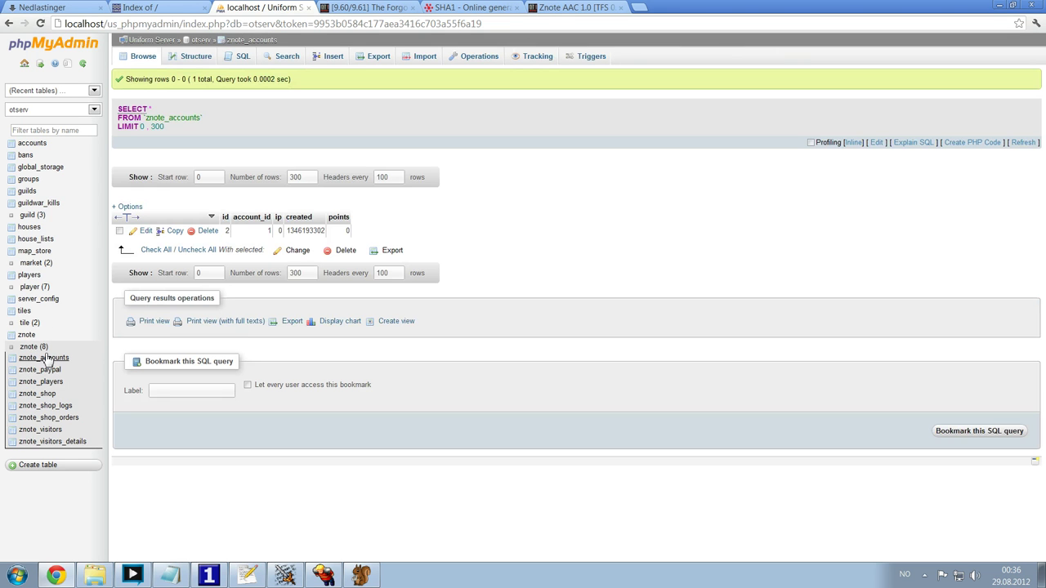
# - Reload the localhost install page, which still fails to connect to the database
pyautogui.click(173, 8)
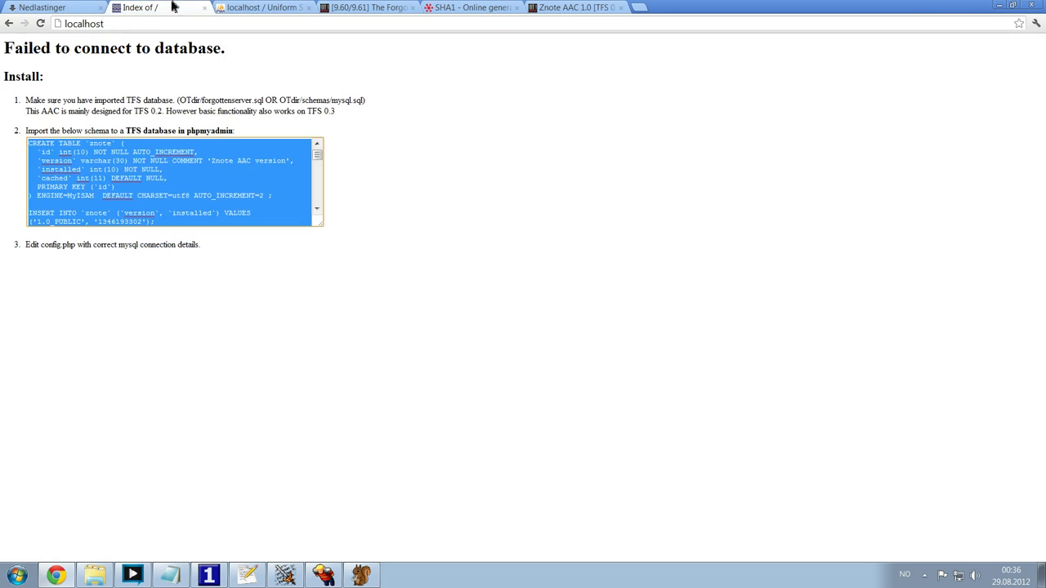
pyautogui.click(359, 139)
pyautogui.hotkey('ctrl', 'l')
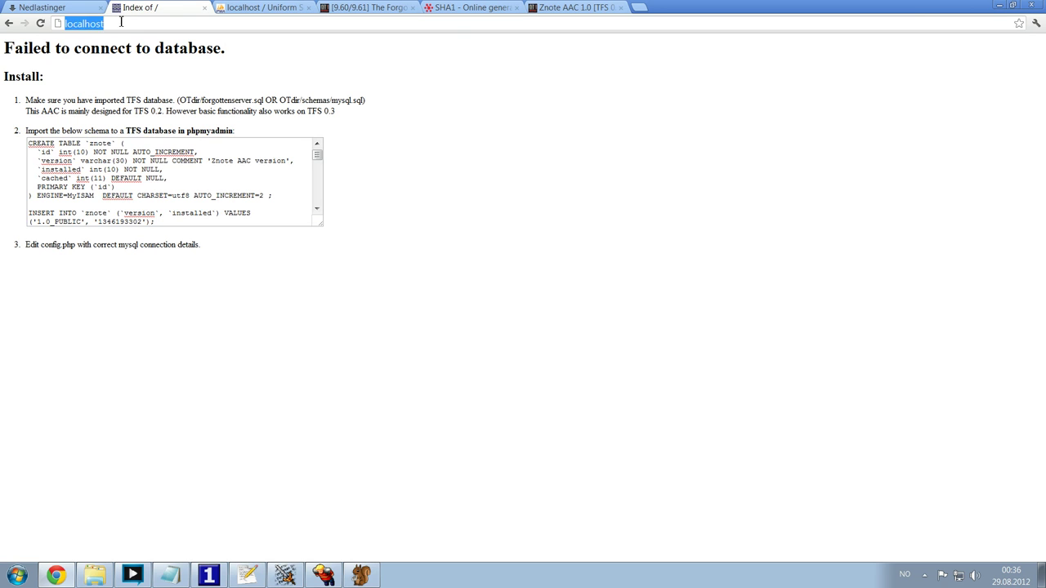
pyautogui.press('Return')
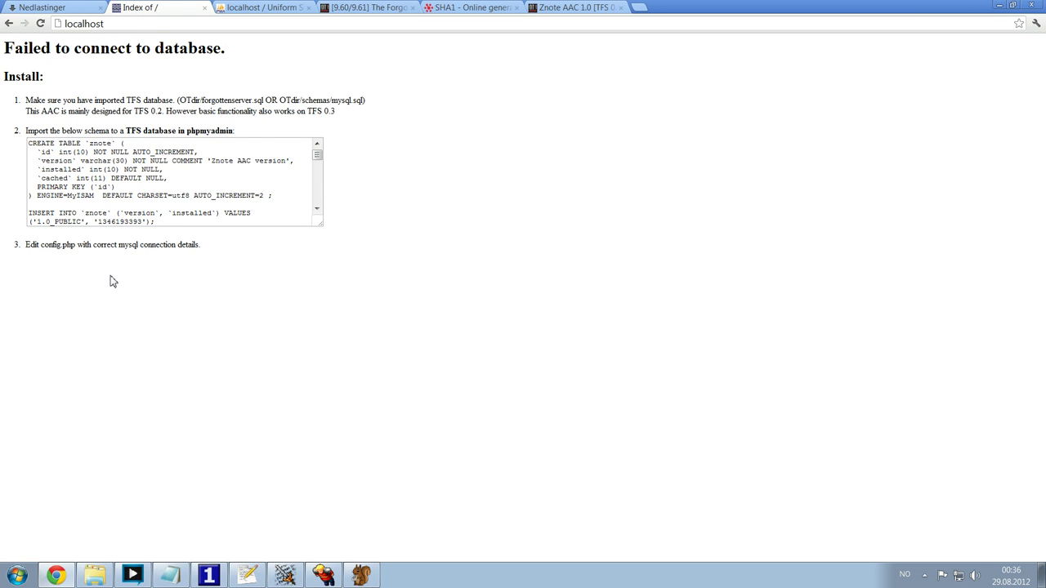
pyautogui.click(94, 575)
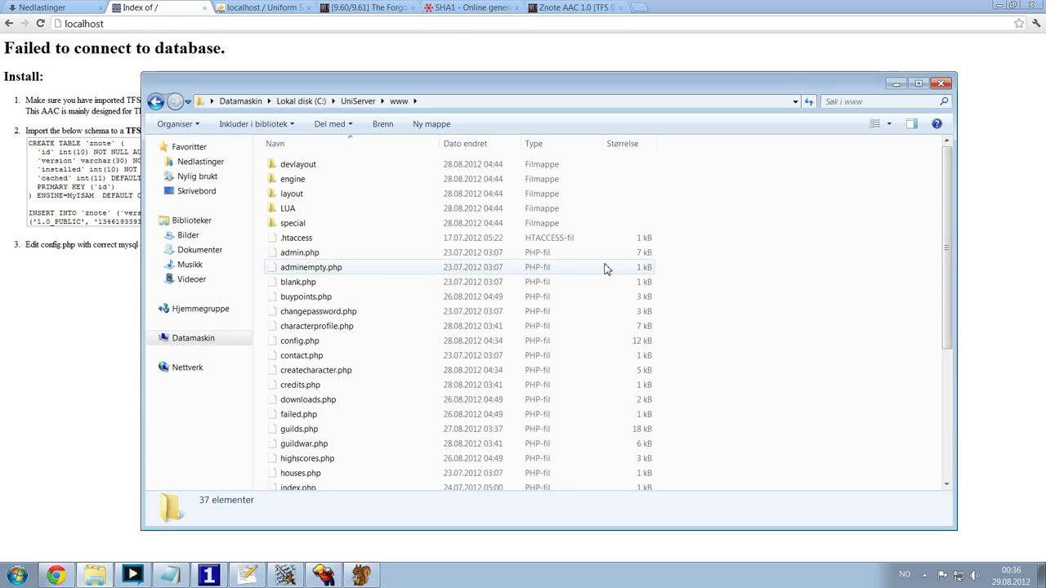
# - Open config.php from the UniServer www folder in Notepad++ via its context menu
pyautogui.click(401, 253)
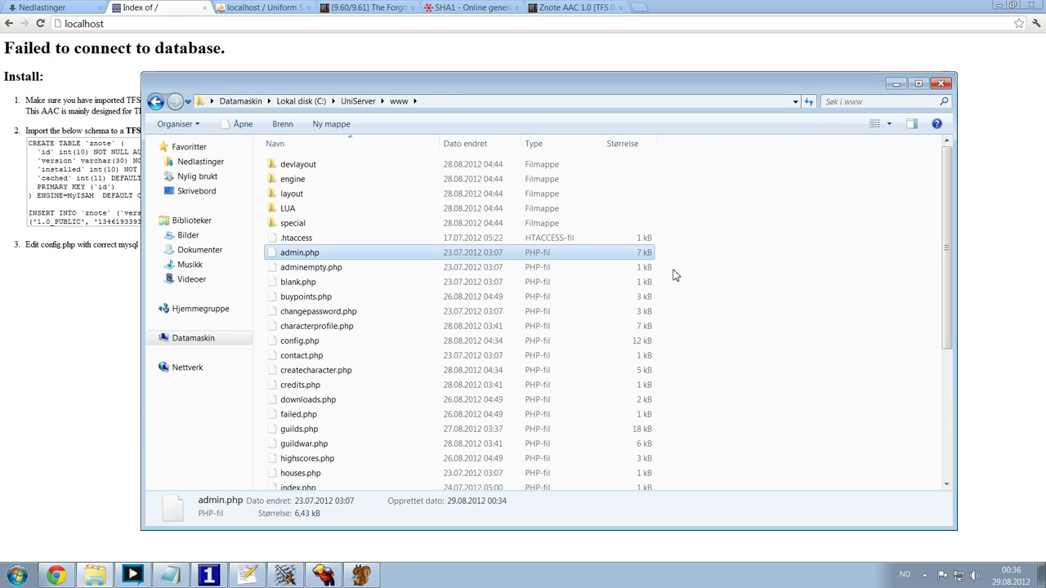
pyautogui.write('co')
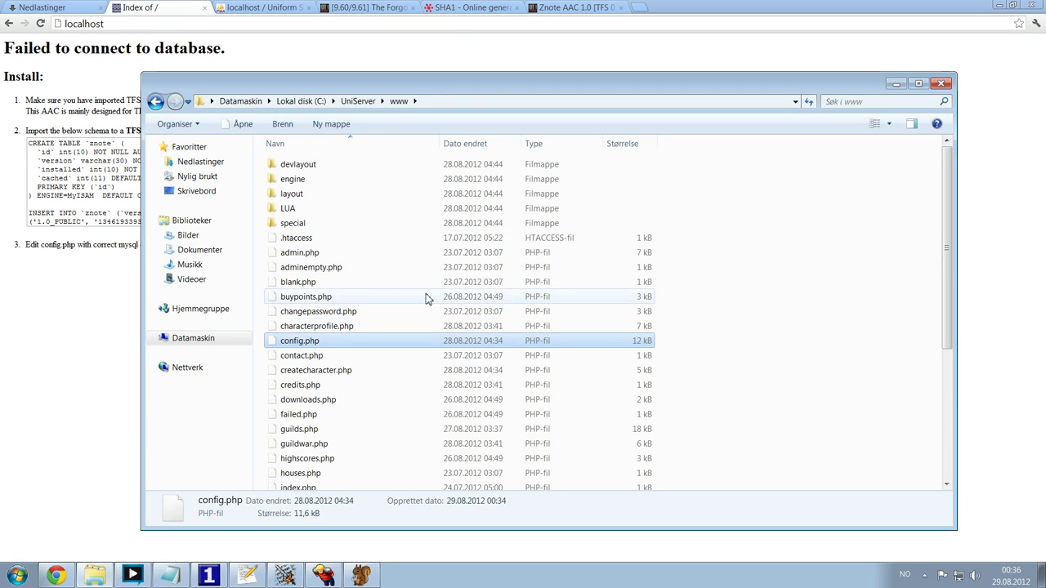
pyautogui.rightClick(296, 344)
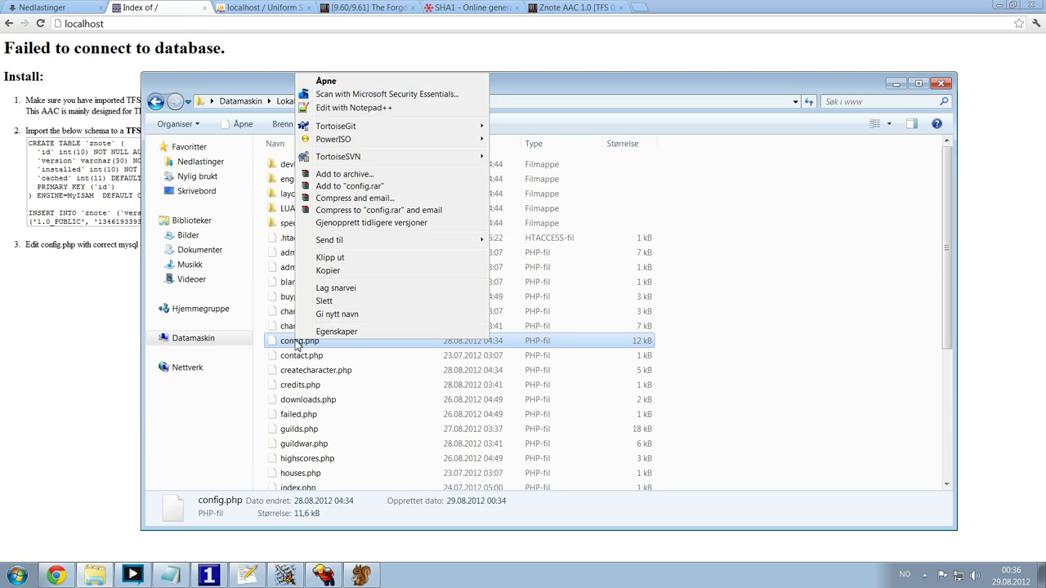
pyautogui.click(391, 115)
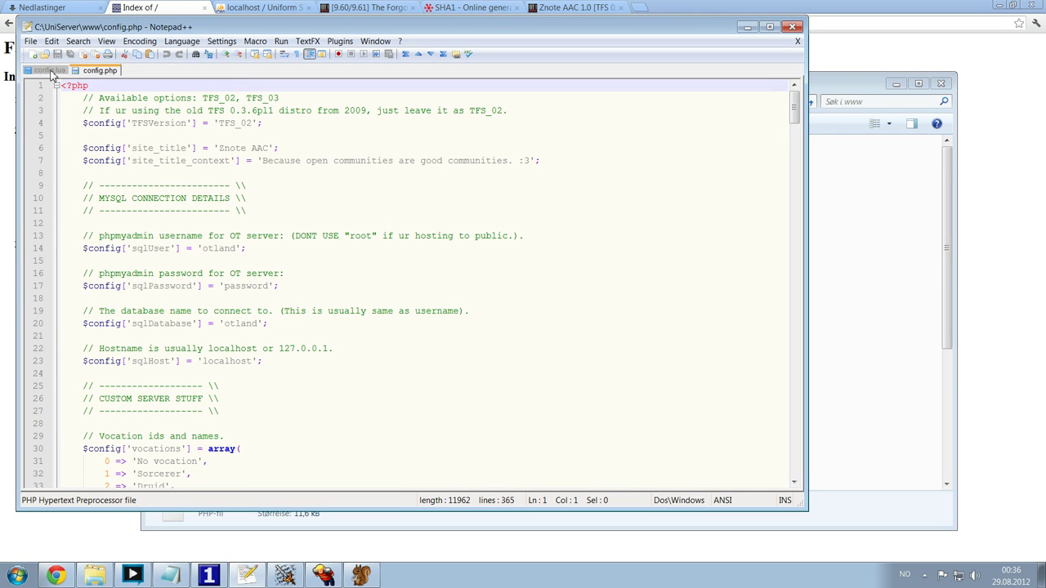
# - Inspect config.php's site_title, MySQL section and TFSVersion value TFS_02
pyautogui.click(331, 145)
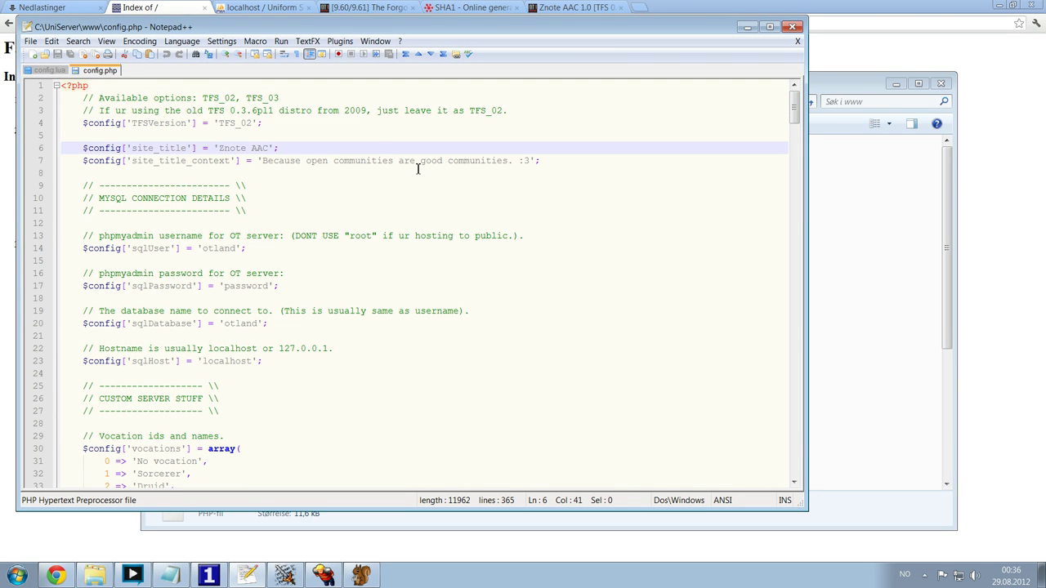
pyautogui.click(451, 222)
pyautogui.click(304, 123)
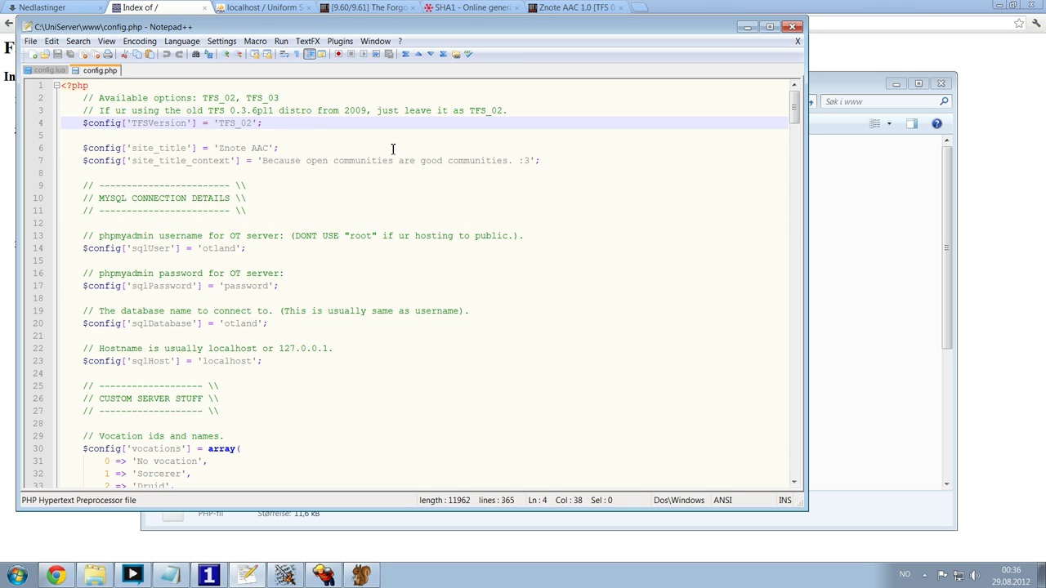
pyautogui.moveTo(87, 123); pyautogui.dragTo(188, 123)
pyautogui.click(284, 123)
pyautogui.moveTo(269, 123); pyautogui.dragTo(214, 124)
pyautogui.click(286, 123)
# - Replace the otland MySQL username and database name with otserv
pyautogui.click(294, 210)
pyautogui.click(121, 248)
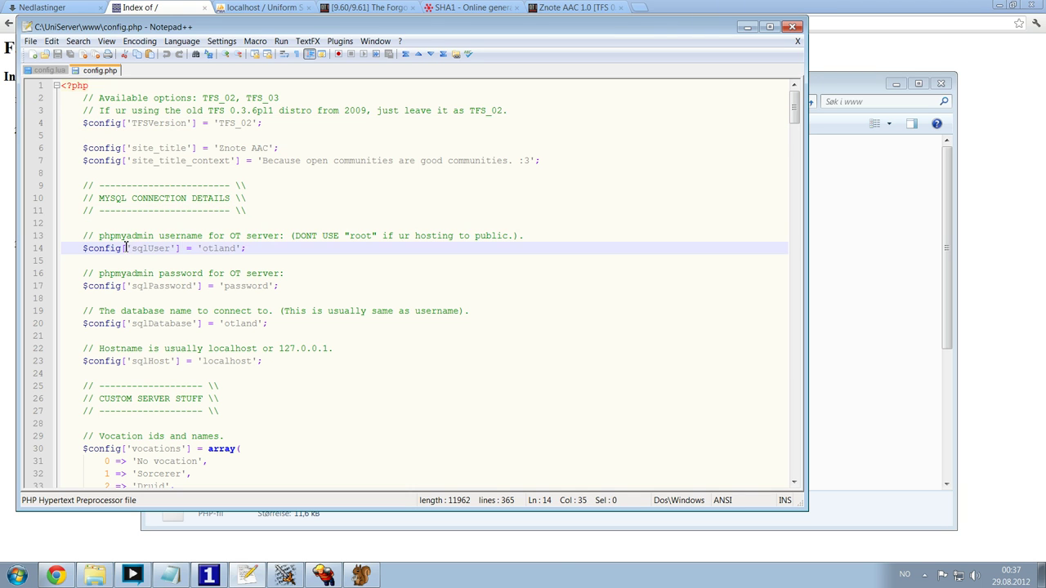
pyautogui.moveTo(121, 248); pyautogui.dragTo(202, 249)
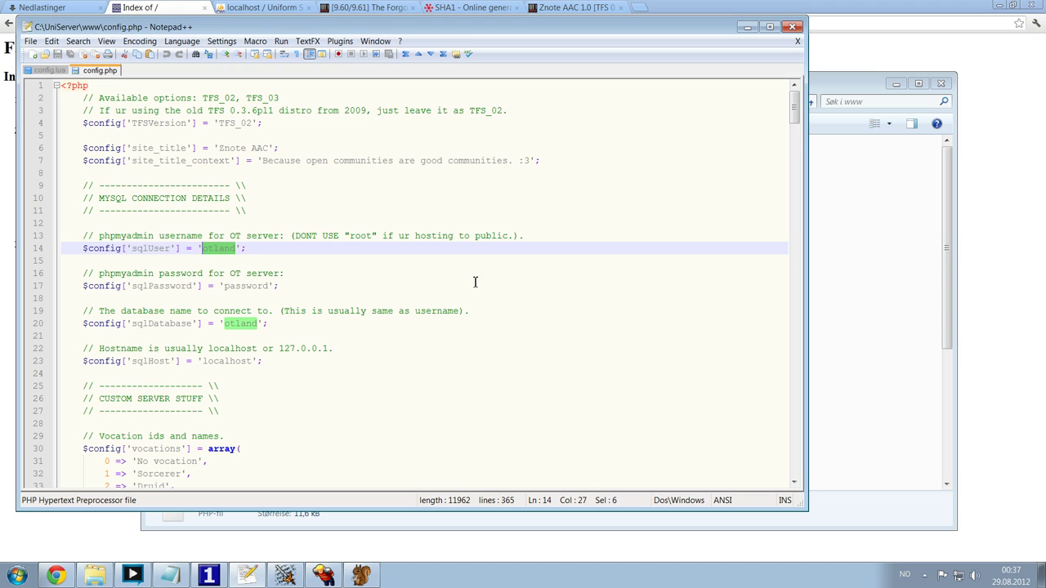
pyautogui.write('ots')
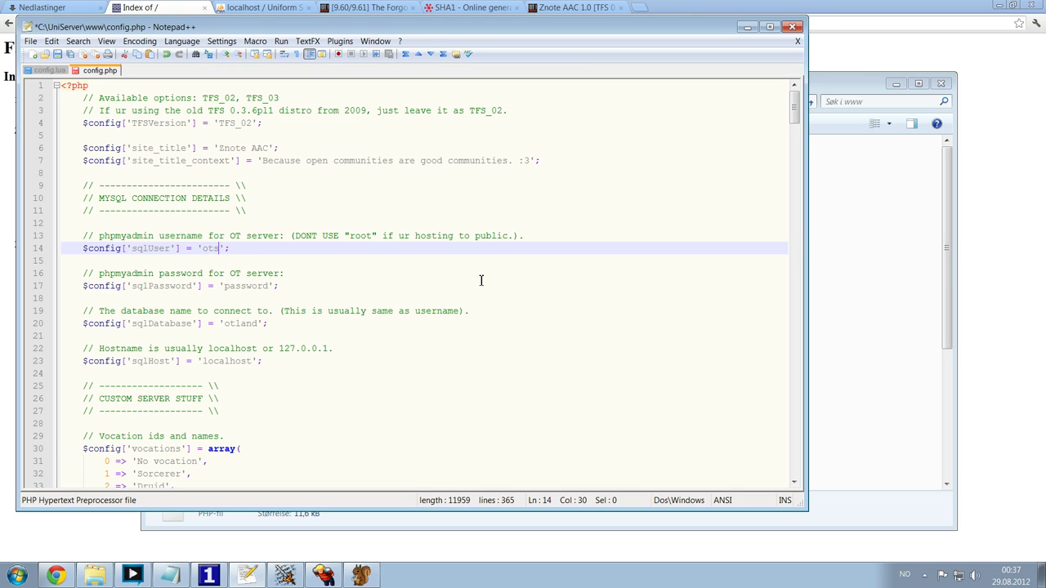
pyautogui.write('erv')
pyautogui.doubleClick(228, 324)
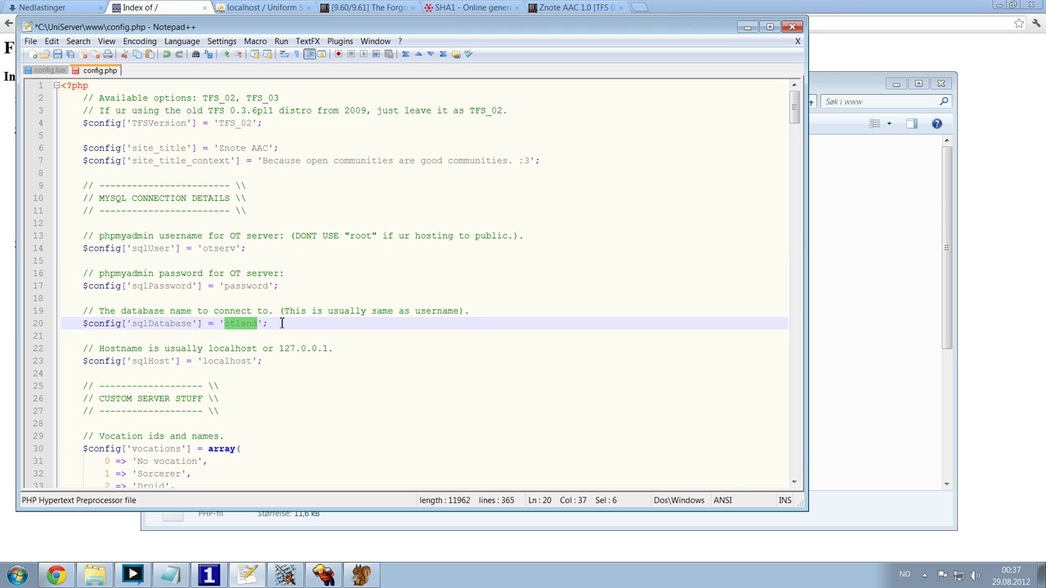
pyautogui.write('otserv')
# - Paste the real database password from the notes over the placeholder on line 17
pyautogui.click(170, 575)
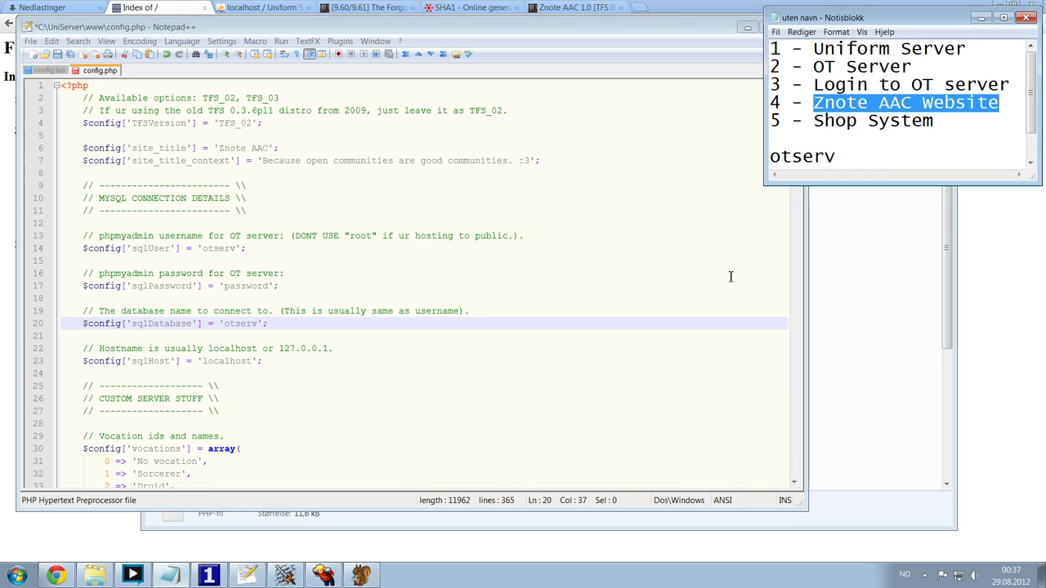
pyautogui.scroll(-1, 940, 138)
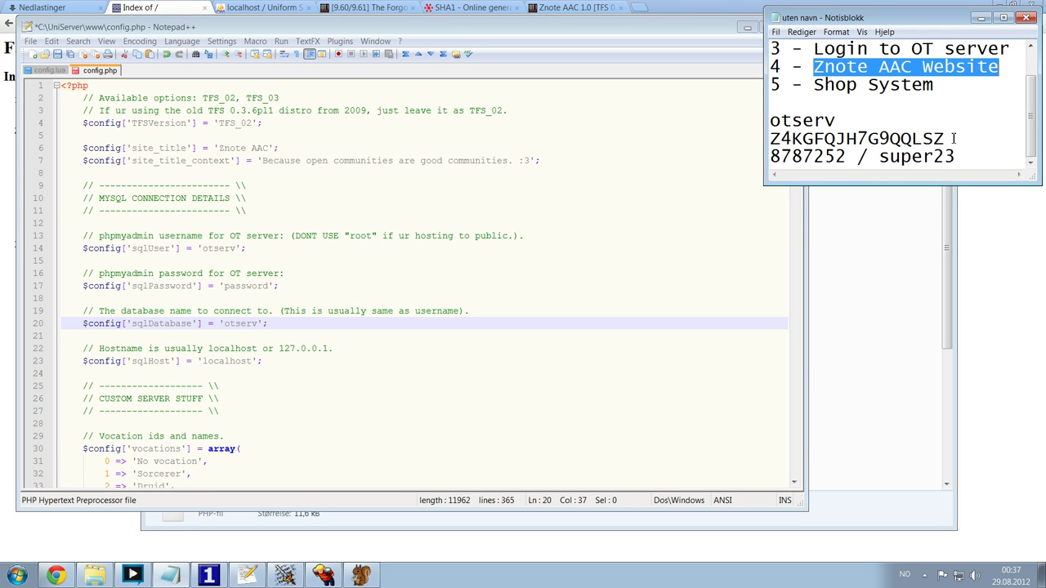
pyautogui.moveTo(953, 139); pyautogui.dragTo(771, 146)
pyautogui.hotkey('ctrl', 'c')
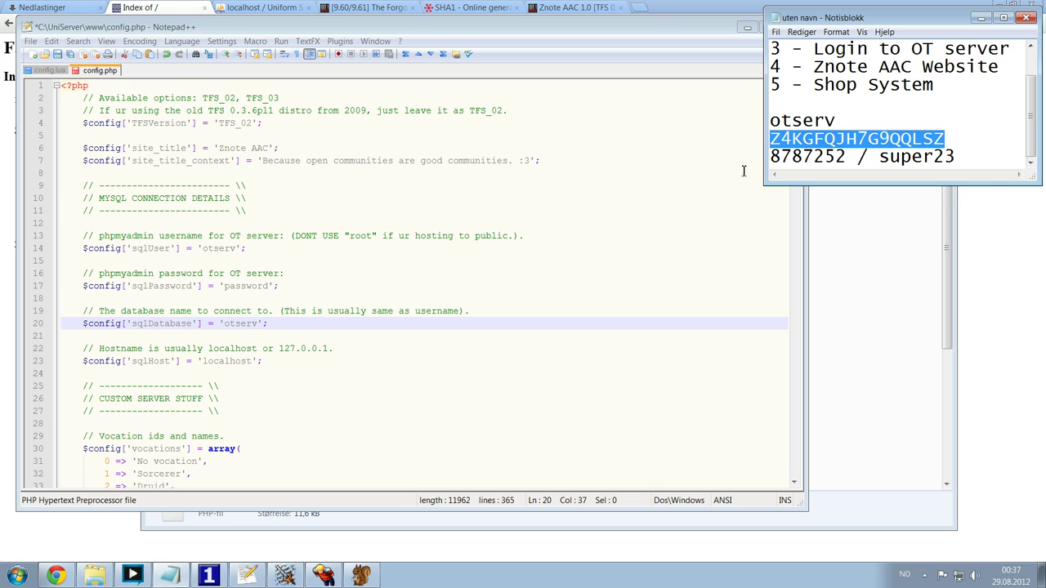
pyautogui.doubleClick(260, 285)
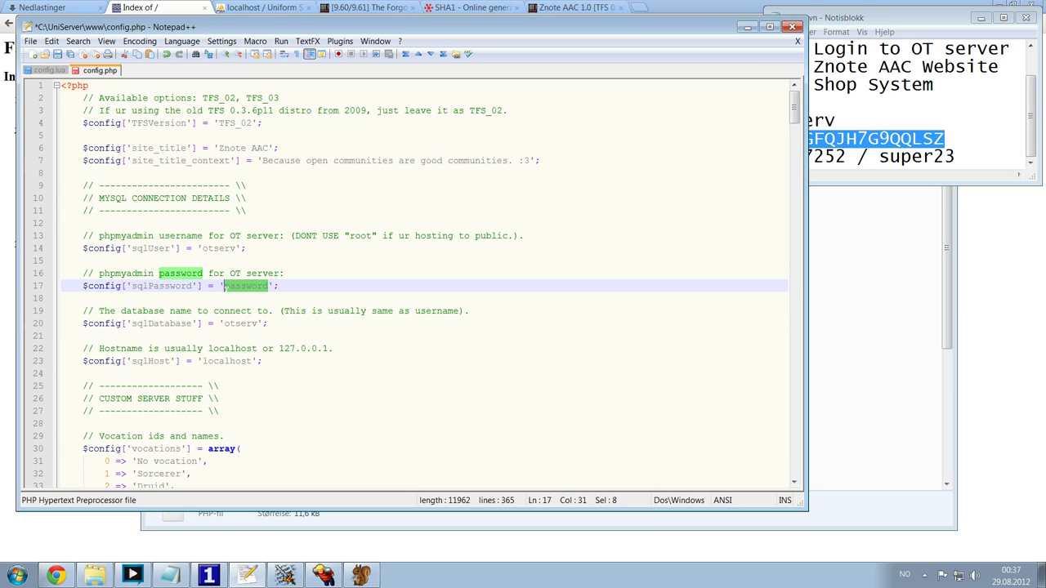
pyautogui.hotkey('ctrl', 'v')
pyautogui.scroll(-9, 429, 245)
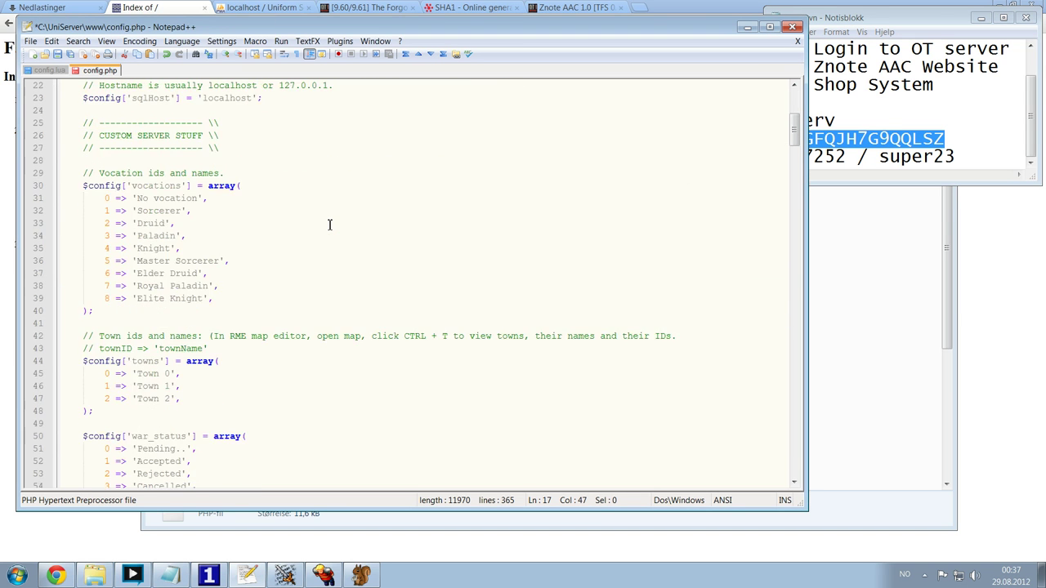
pyautogui.scroll(-6, 410, 253)
pyautogui.scroll(14, 404, 250)
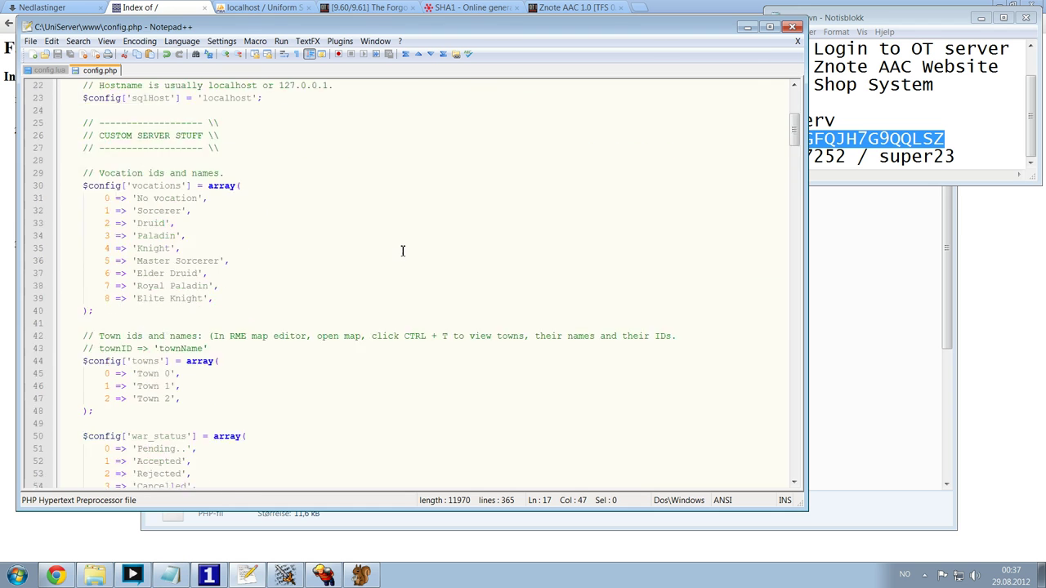
pyautogui.click(147, 8)
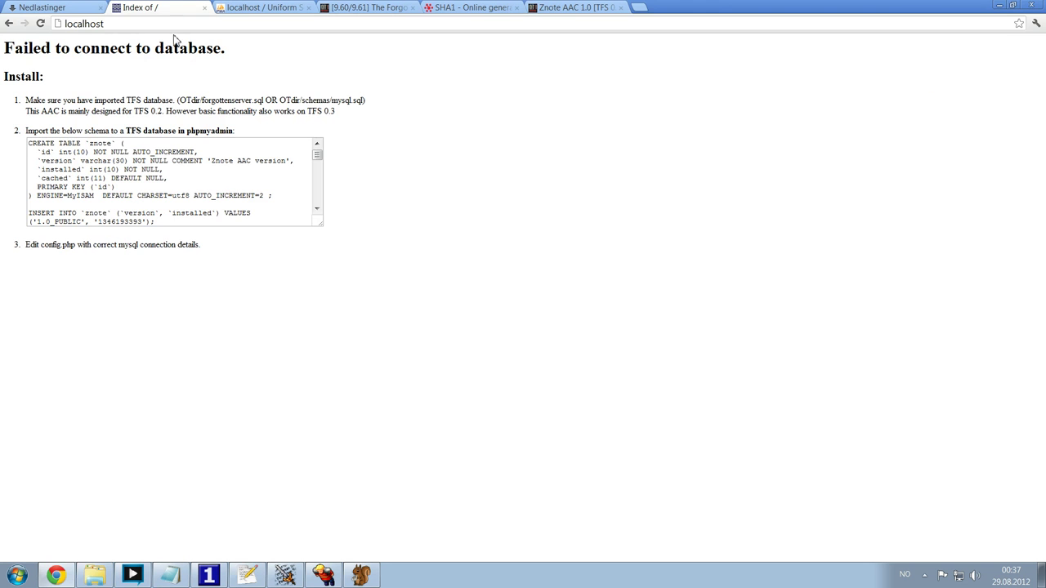
# - Reload the Znote site and close the SHA1 generator and Znote release thread tabs
pyautogui.click(40, 22)
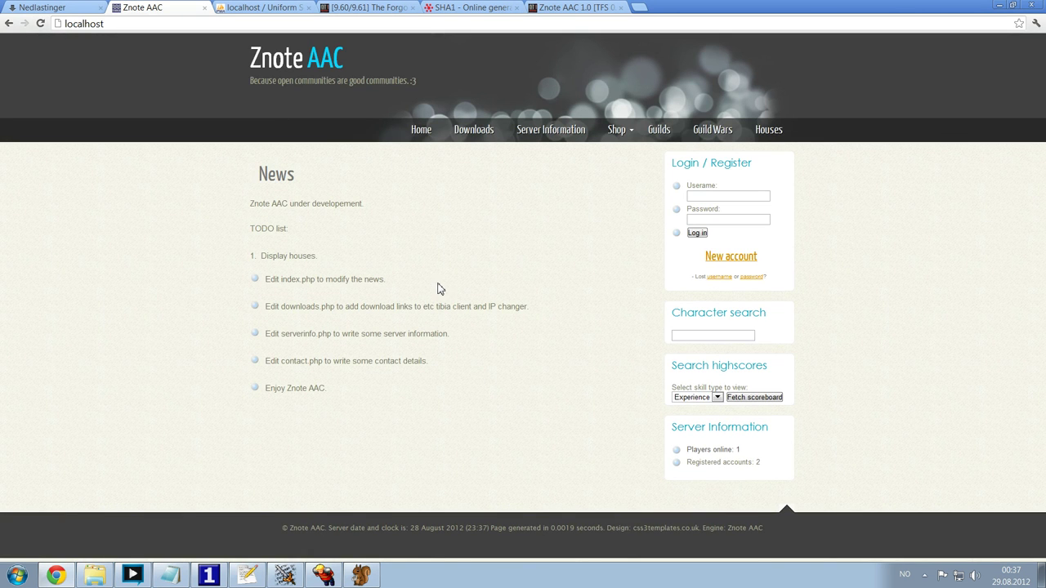
pyautogui.click(514, 11)
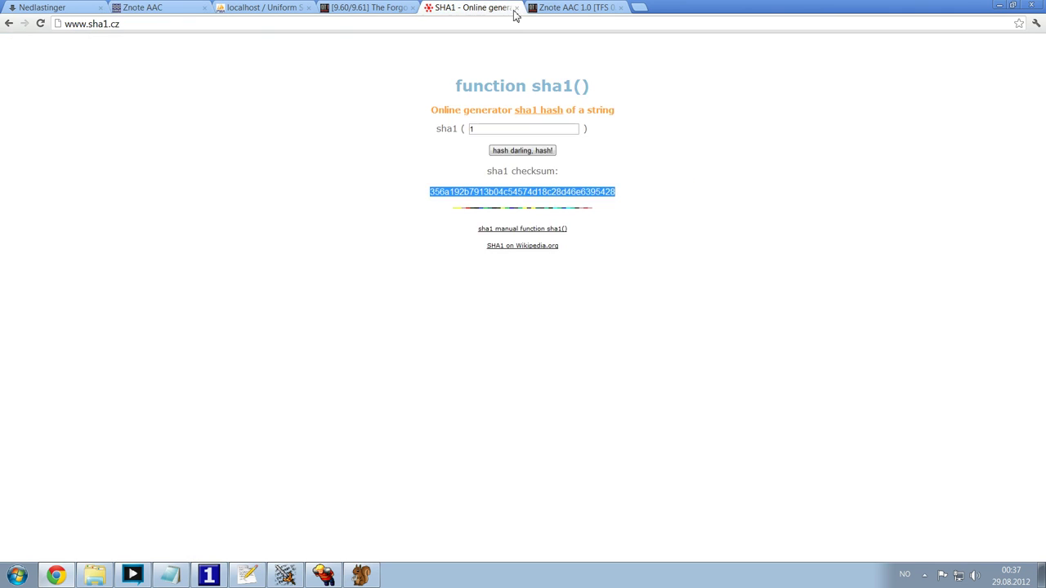
pyautogui.click(516, 8)
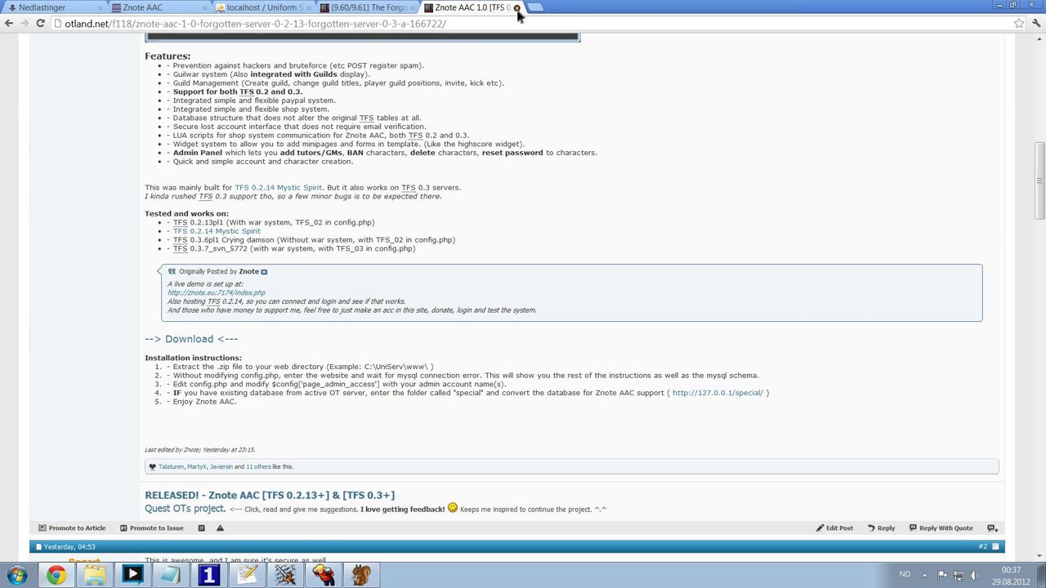
pyautogui.click(516, 8)
pyautogui.click(167, 7)
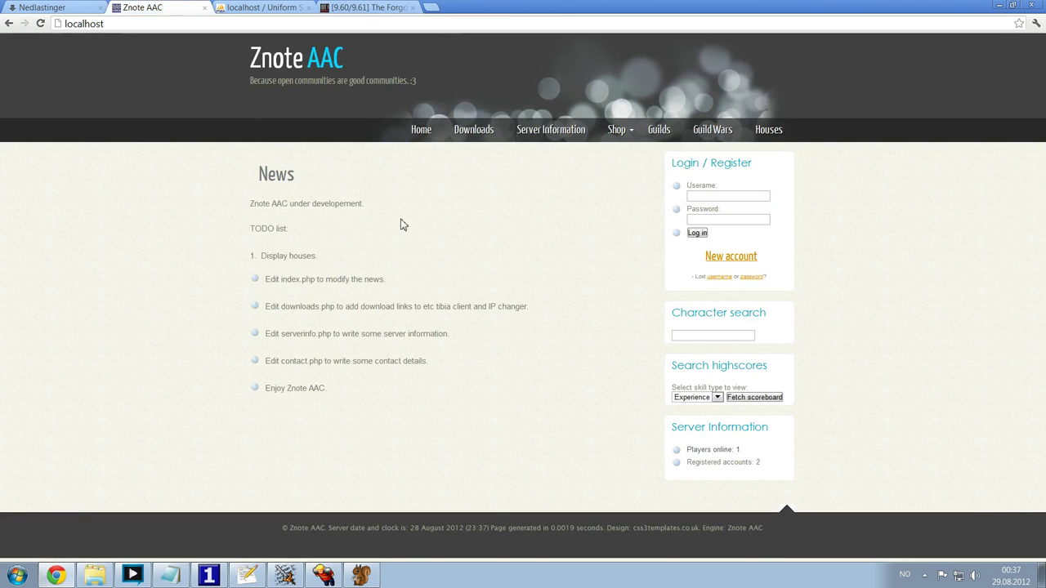
# - Browse the Downloads, Server Information and News pages, then remove index.php from the address
pyautogui.click(481, 131)
pyautogui.click(535, 135)
pyautogui.click(421, 129)
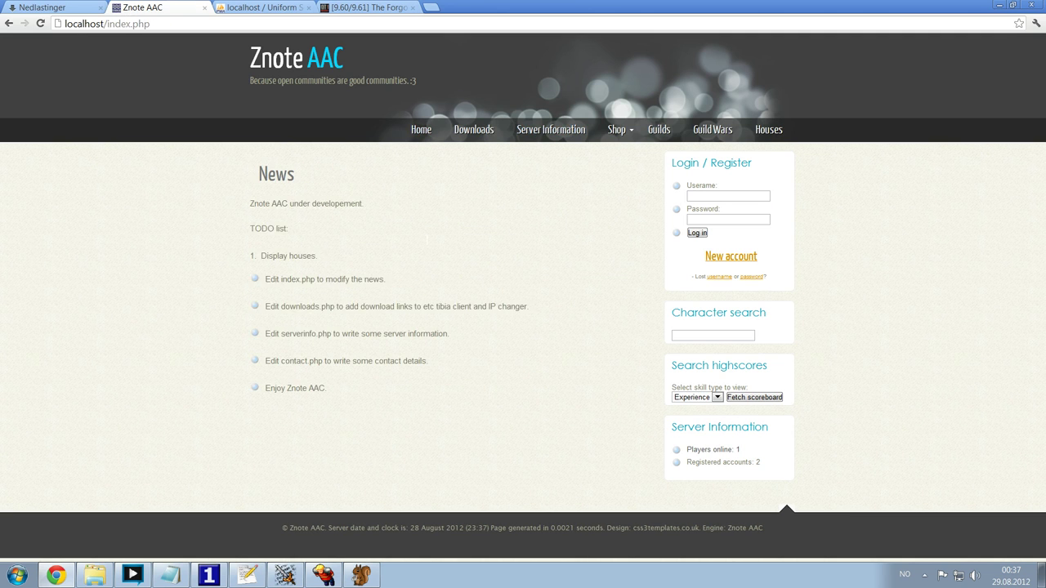
pyautogui.moveTo(312, 203); pyautogui.dragTo(374, 347)
pyautogui.click(374, 347)
pyautogui.moveTo(109, 25); pyautogui.dragTo(324, 38)
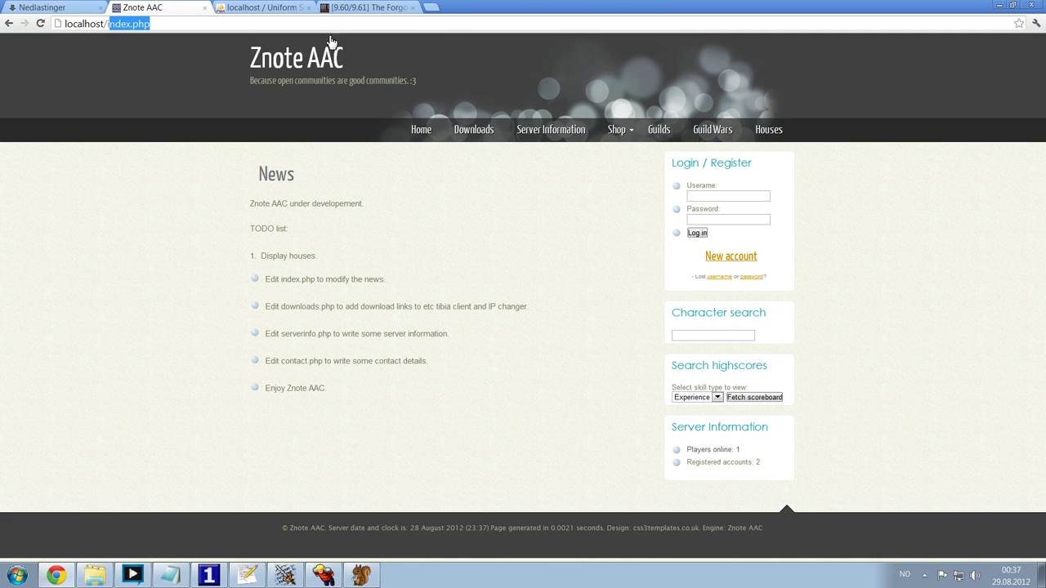
pyautogui.press('BackSpace')
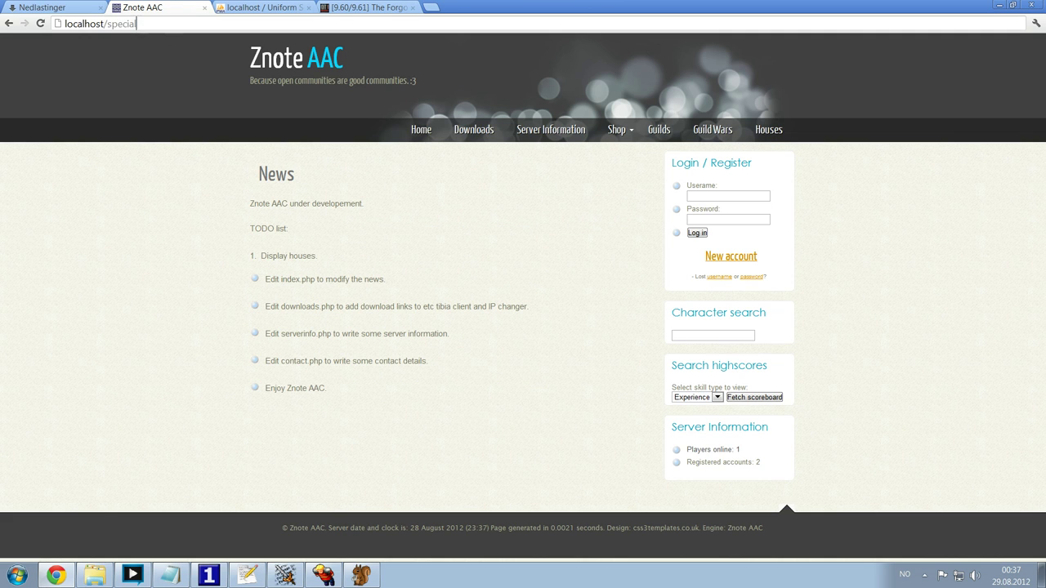
# - Run the database2znoteaac.php converter from localhost/special
pyautogui.press('Return')
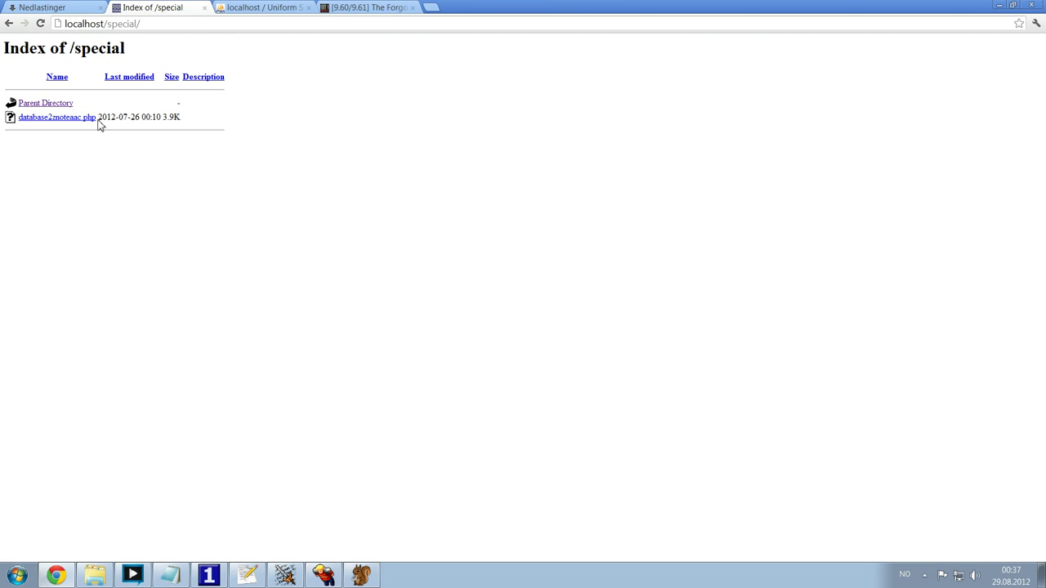
pyautogui.moveTo(99, 123); pyautogui.dragTo(16, 122)
pyautogui.click(130, 119)
pyautogui.click(63, 119)
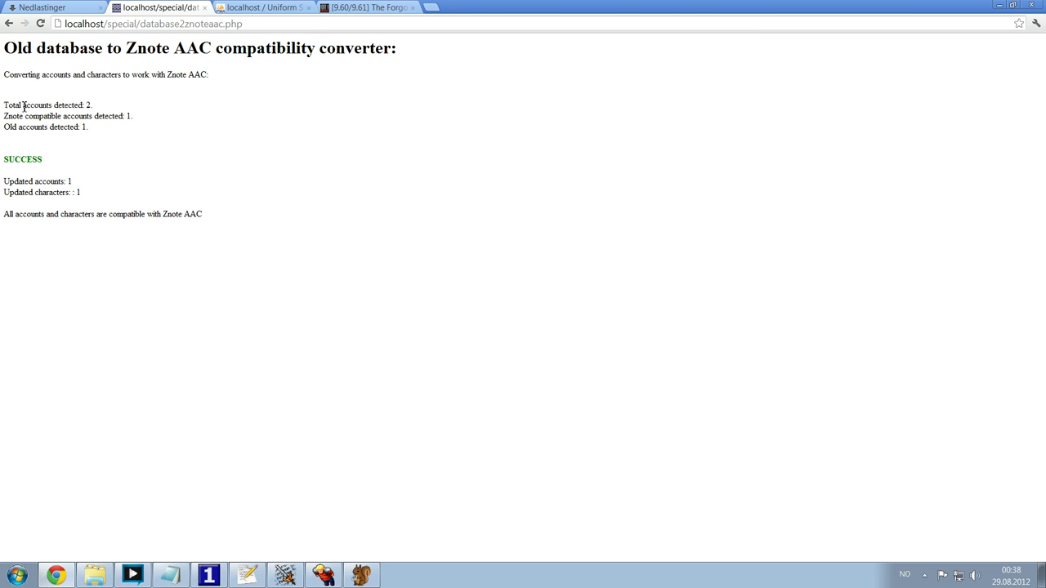
# - Review the converter's SUCCESS report: 1 account and 1 character updated
pyautogui.moveTo(24, 107); pyautogui.dragTo(93, 106)
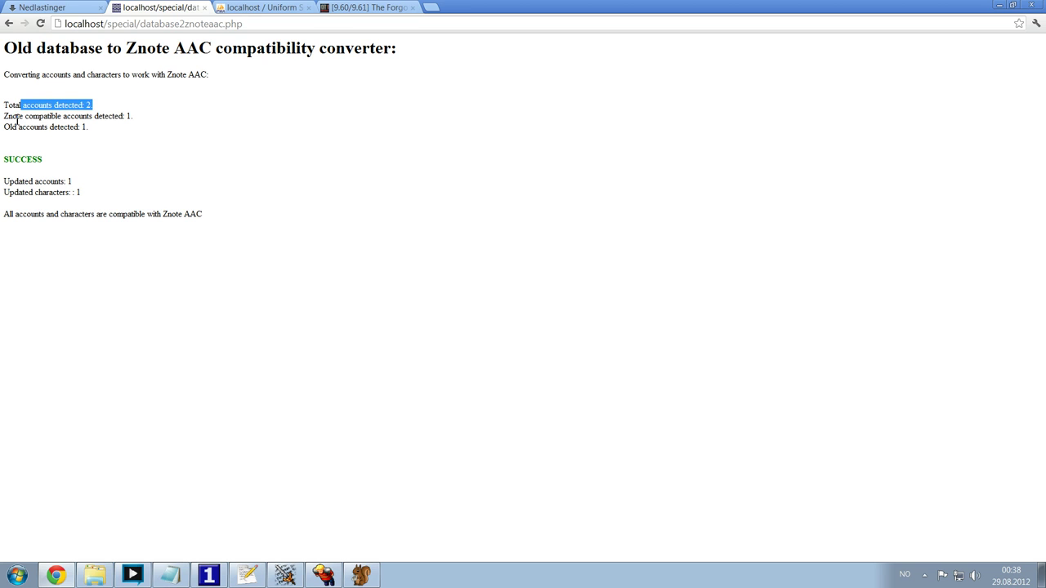
pyautogui.moveTo(17, 120); pyautogui.dragTo(159, 126)
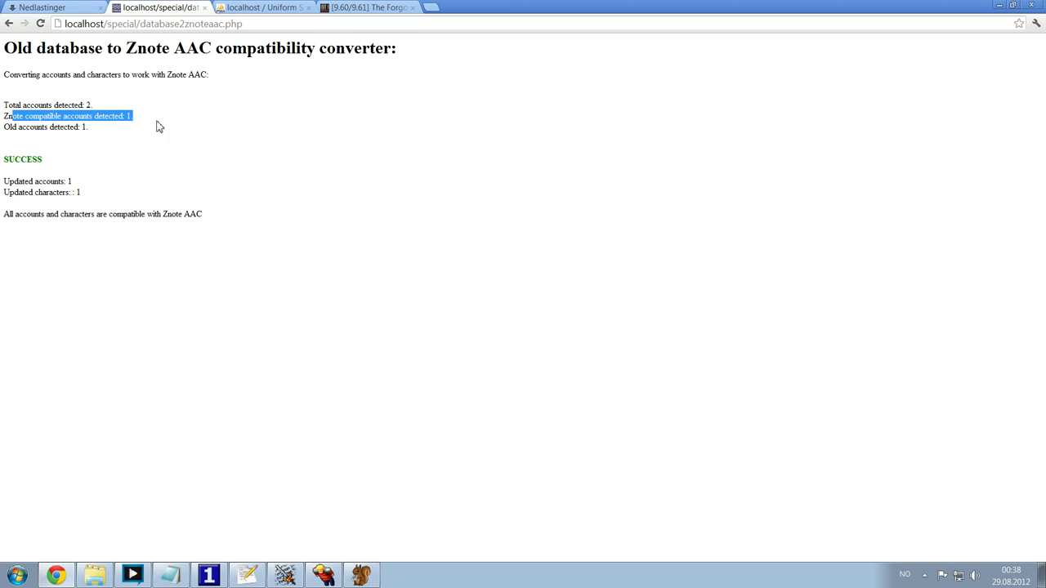
pyautogui.click(90, 130)
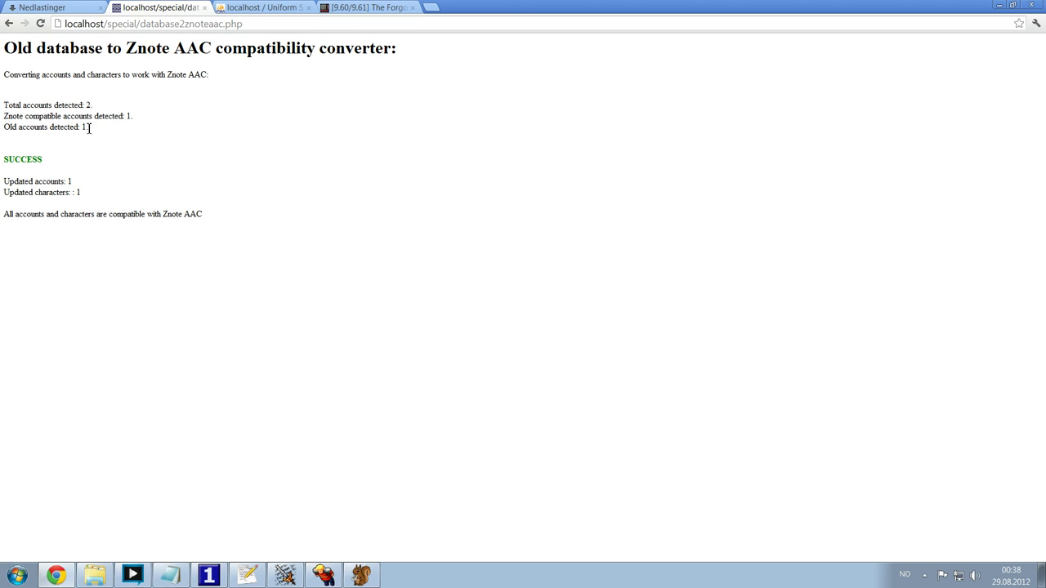
pyautogui.moveTo(85, 127)
pyautogui.mouseDown()
pyautogui.moveTo(12, 127)
pyautogui.moveTo(145, 150)
pyautogui.moveTo(74, 142)
pyautogui.mouseUp()
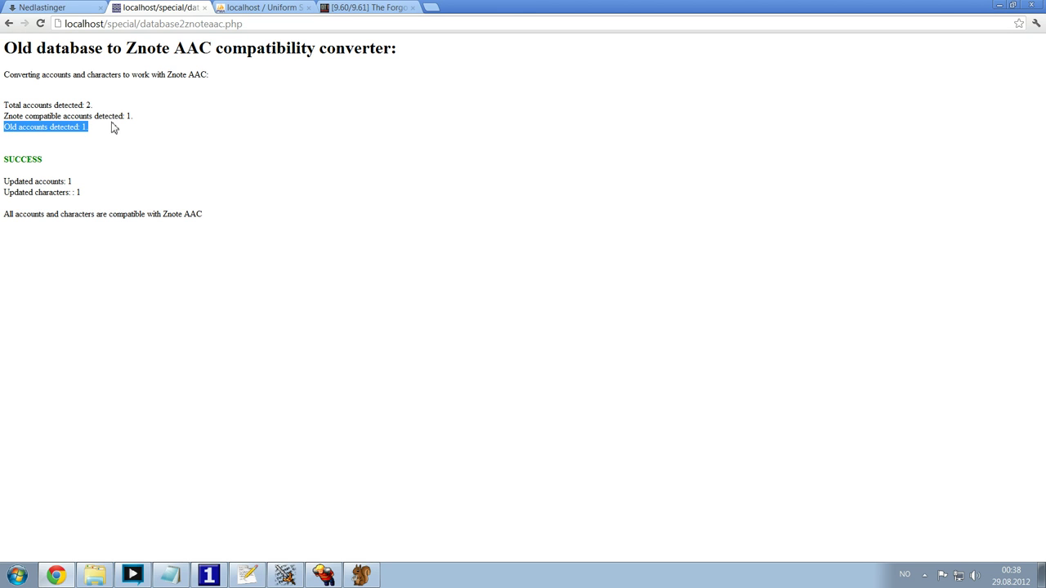
pyautogui.click(37, 161)
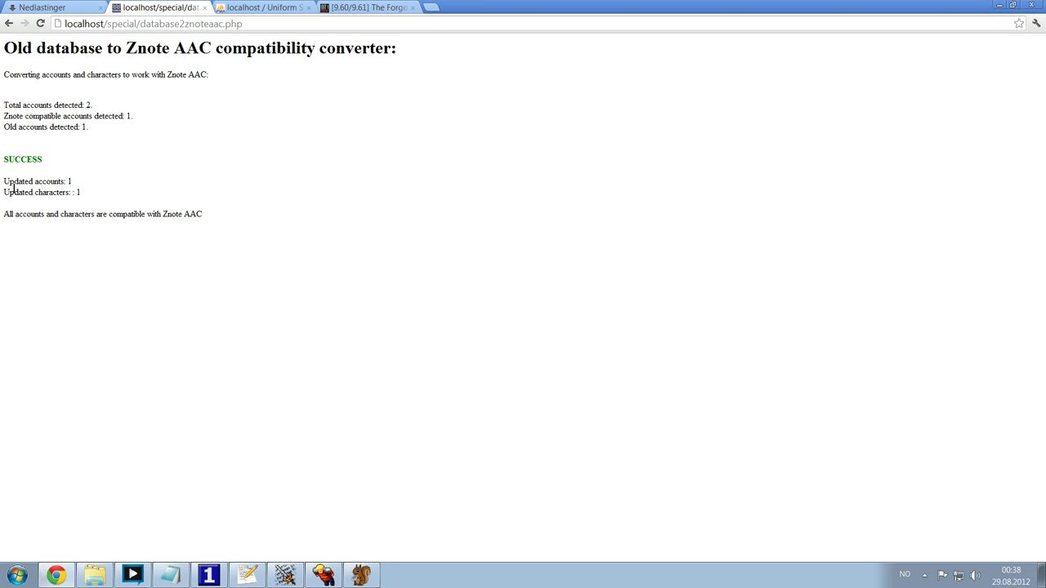
pyautogui.moveTo(7, 182); pyautogui.dragTo(237, 196)
pyautogui.click(115, 215)
pyautogui.moveTo(115, 215); pyautogui.dragTo(199, 205)
pyautogui.click(199, 212)
# - Return to the site's home page at localhost
pyautogui.moveTo(107, 25); pyautogui.dragTo(244, 24)
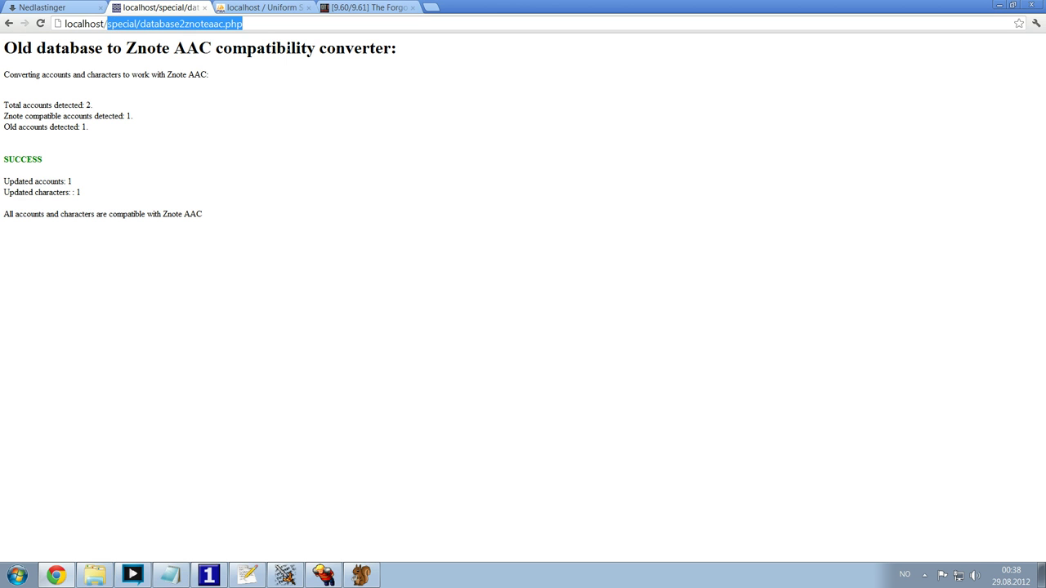
pyautogui.press('BackSpace')
pyautogui.press('Return')
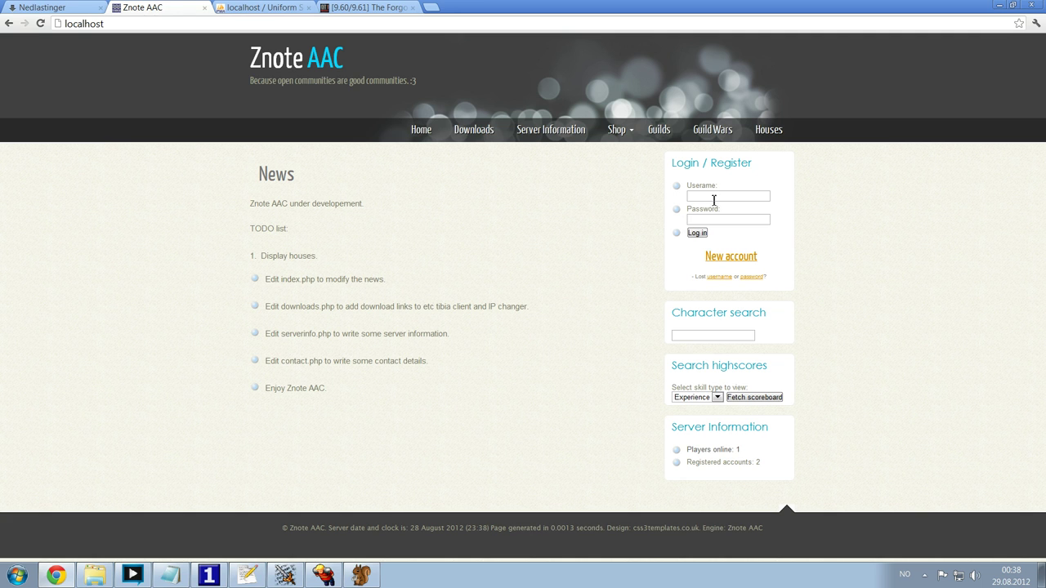
pyautogui.click(172, 576)
pyautogui.moveTo(899, 157); pyautogui.dragTo(770, 157)
pyautogui.hotkey('ctrl', 'c')
pyautogui.click(846, 157)
pyautogui.click(535, 243)
pyautogui.click(724, 201)
pyautogui.hotkey('ctrl', 'v')
pyautogui.hotkey('alt', 'Tab')
pyautogui.moveTo(956, 157); pyautogui.dragTo(882, 159)
pyautogui.click(720, 219)
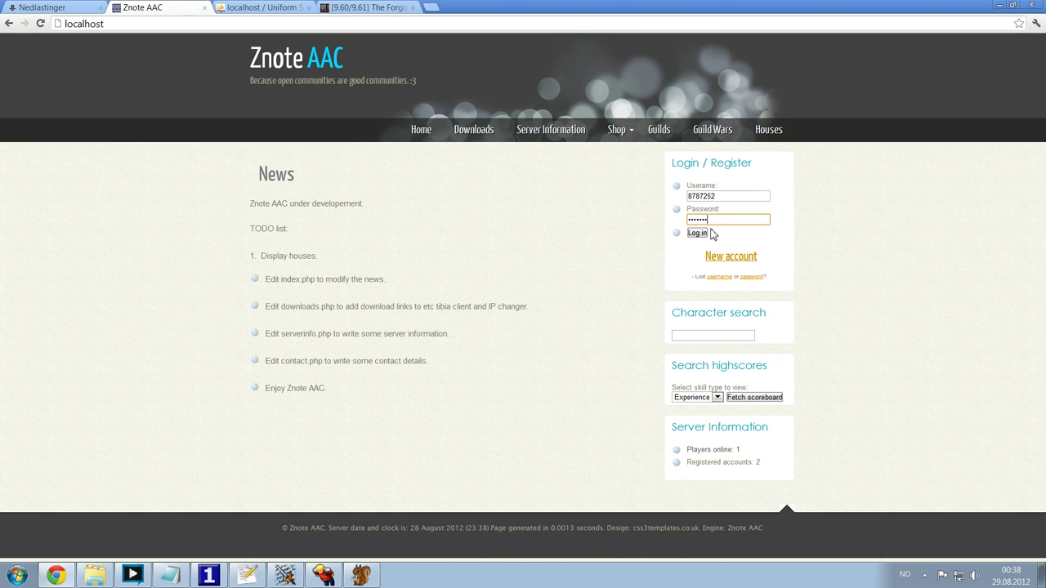
pyautogui.hotkey('ctrl', 'v')
pyautogui.click(692, 236)
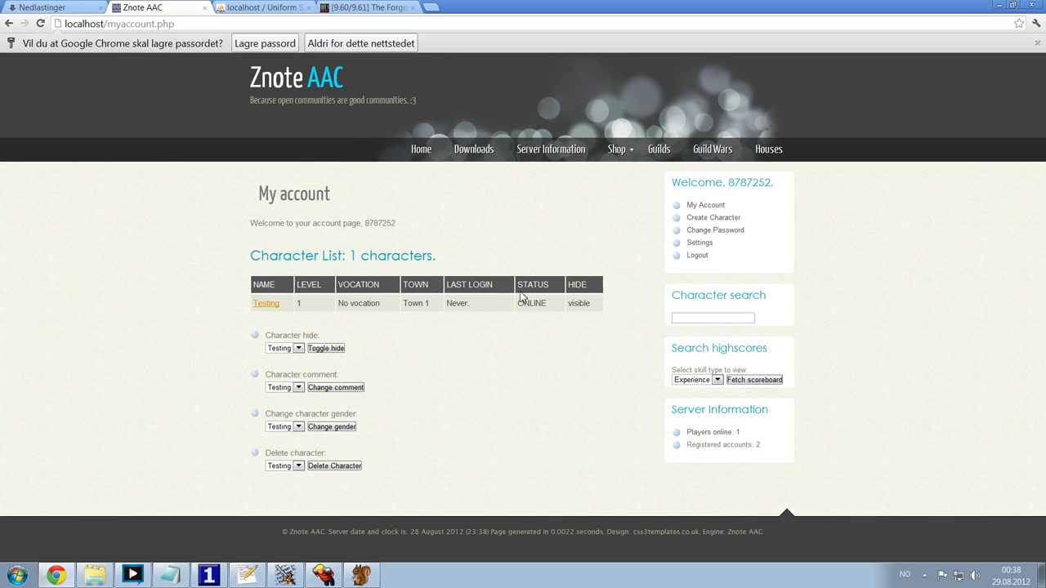
pyautogui.moveTo(396, 223); pyautogui.dragTo(439, 248)
pyautogui.click(490, 229)
pyautogui.click(697, 255)
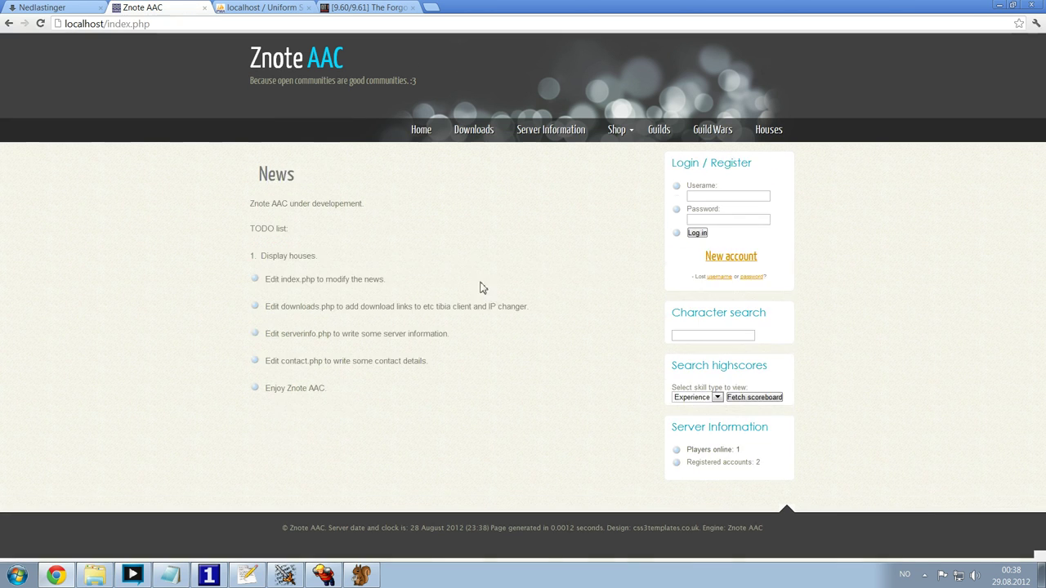
pyautogui.moveTo(428, 242); pyautogui.dragTo(523, 331)
pyautogui.click(511, 336)
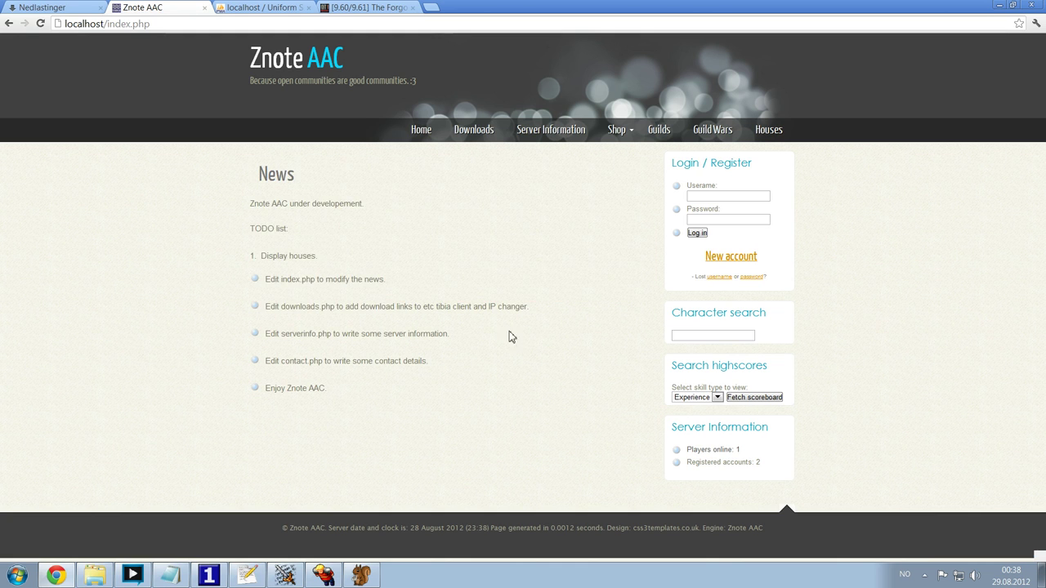
# - Fill in the new account's name, password twice and e-mail, agree to the rules, and create it
pyautogui.click(729, 257)
pyautogui.click(274, 217)
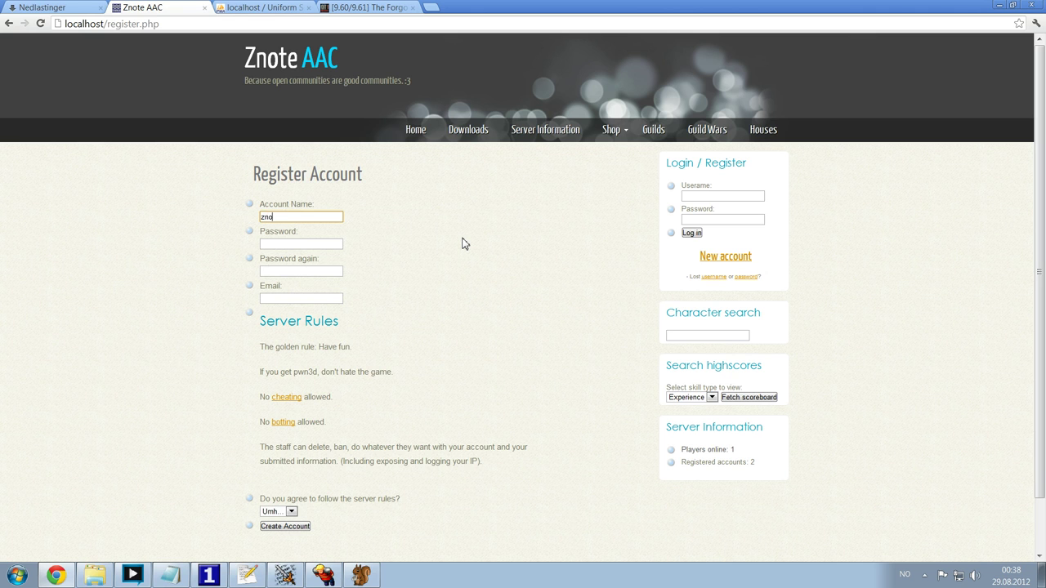
pyautogui.press('Tab')
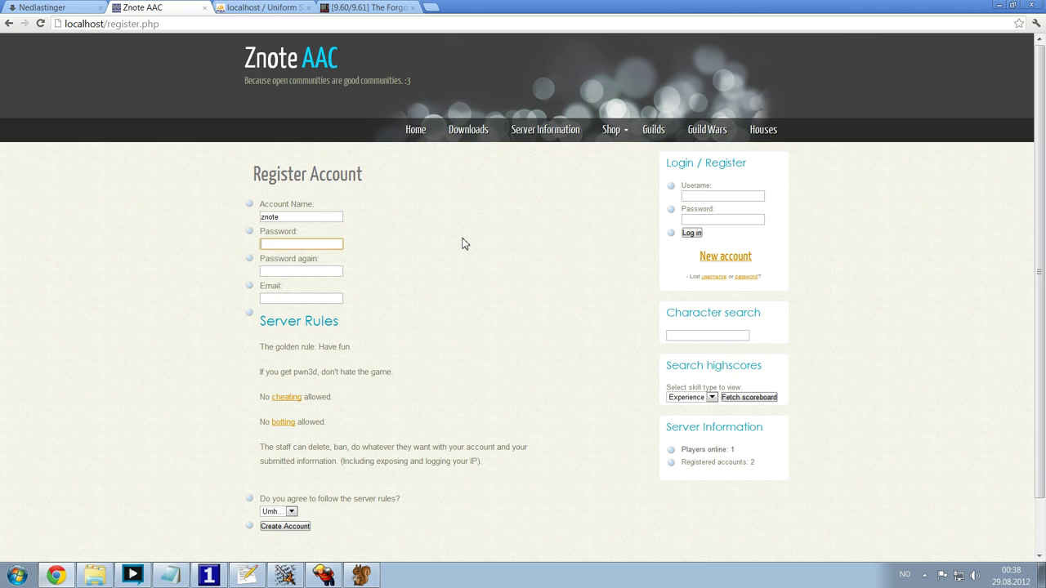
pyautogui.press('Tab')
pyautogui.write('te')
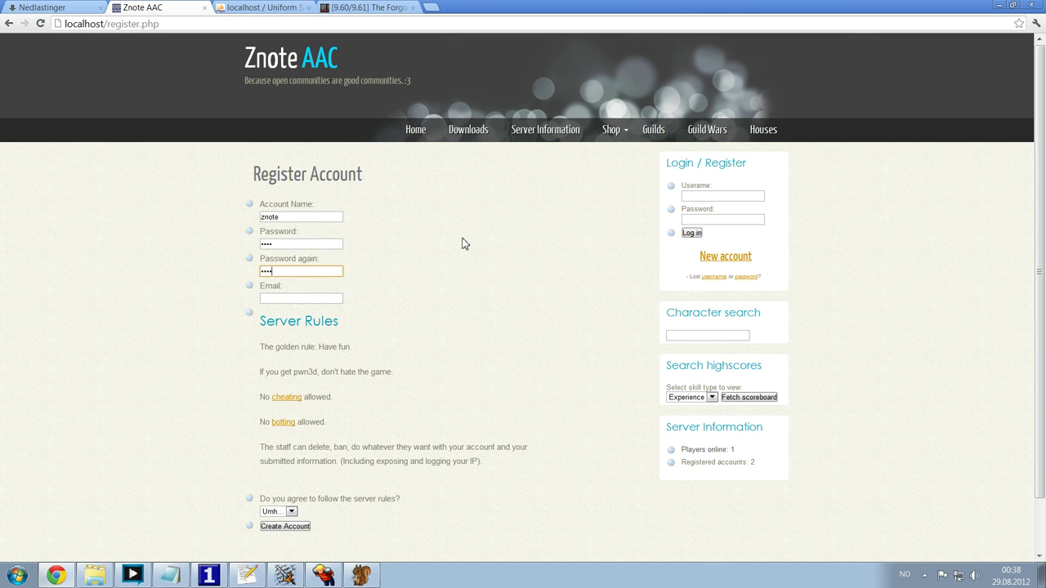
pyautogui.hotkey('shift', 'Tab')
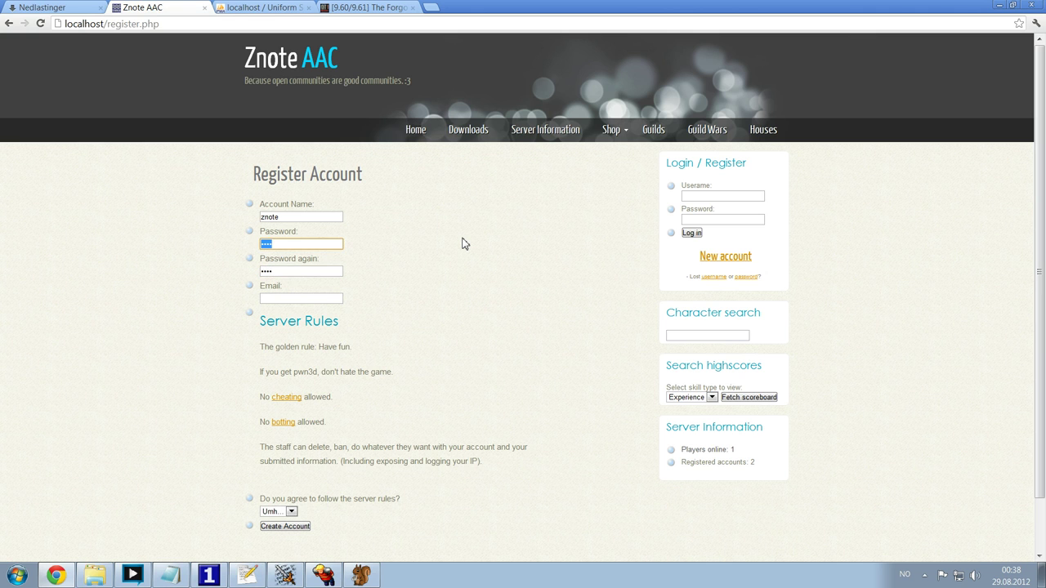
pyautogui.write('*******')
pyautogui.press('Tab')
pyautogui.write('*******')
pyautogui.press('Tab')
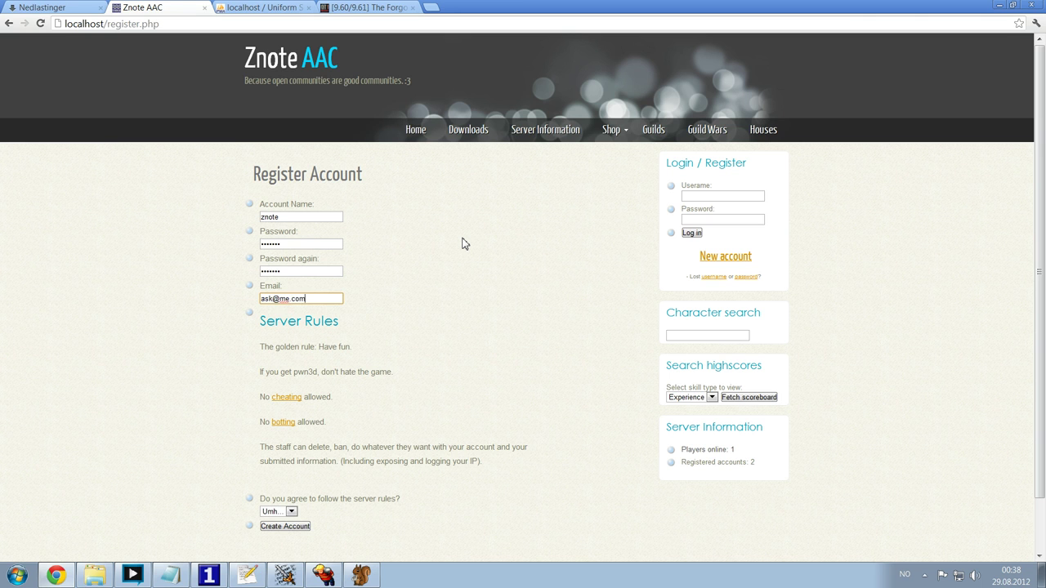
pyautogui.press('Tab')
pyautogui.press('Tab')
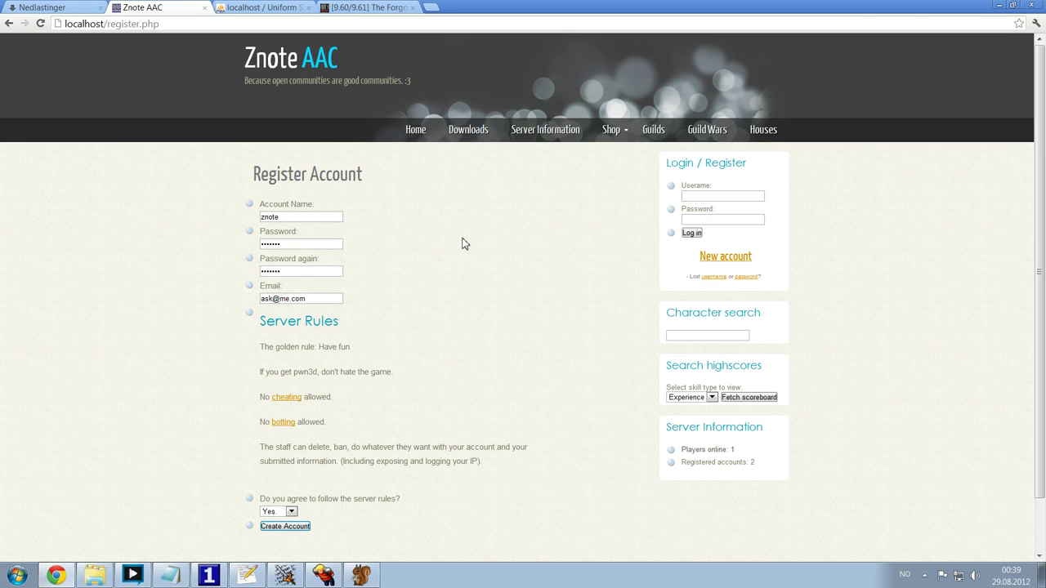
pyautogui.press('Return')
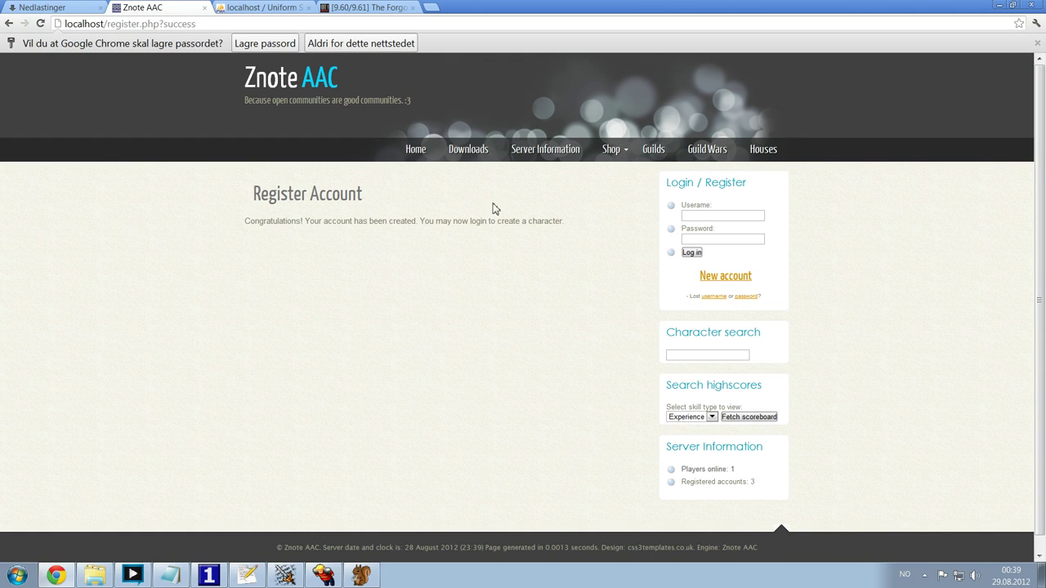
# - Log into the newly created account on the Znote AAC site
pyautogui.click(696, 216)
pyautogui.write('z')
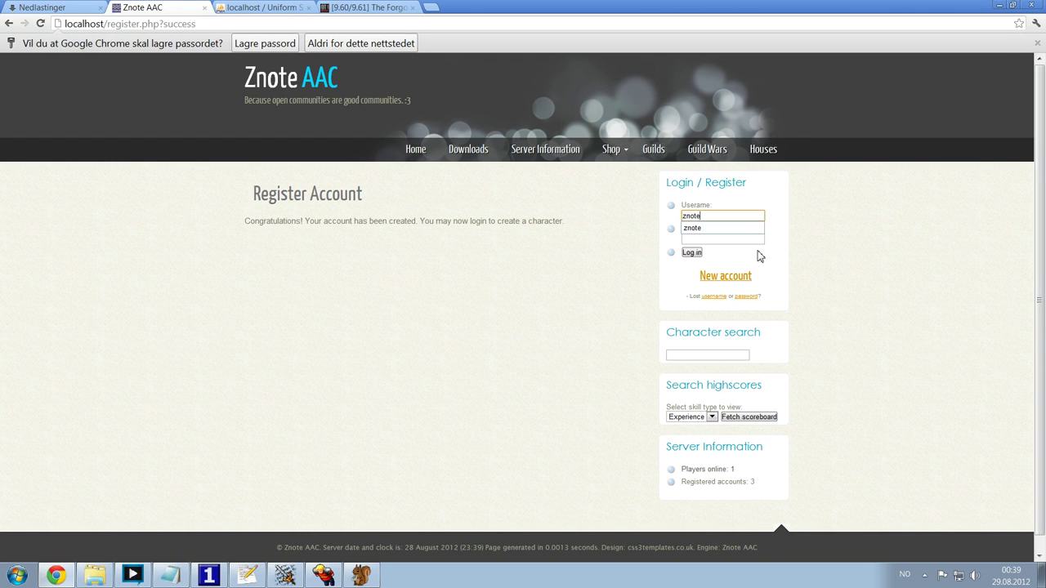
pyautogui.write('note')
pyautogui.press('Tab')
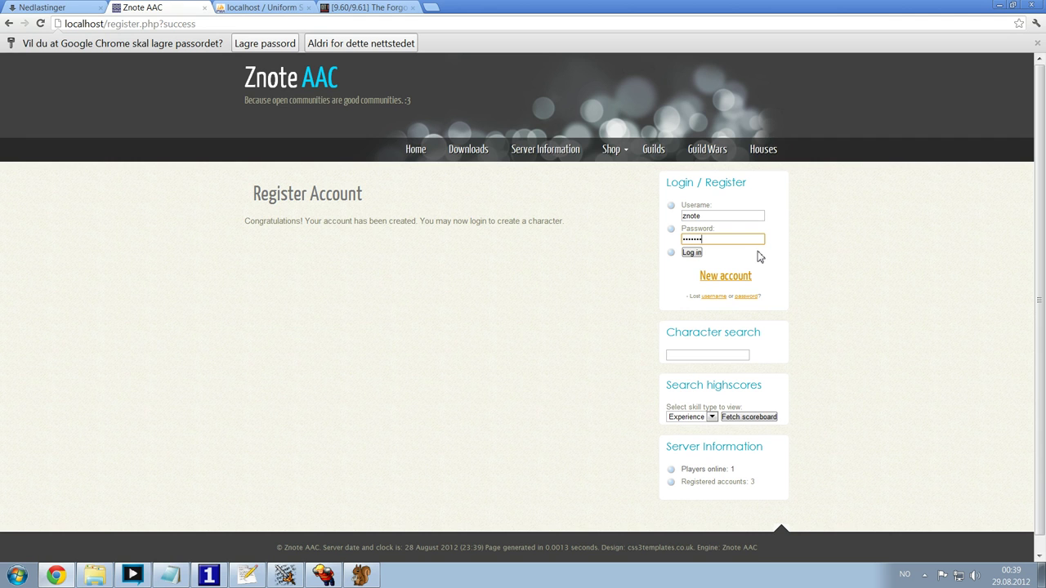
pyautogui.press('Return')
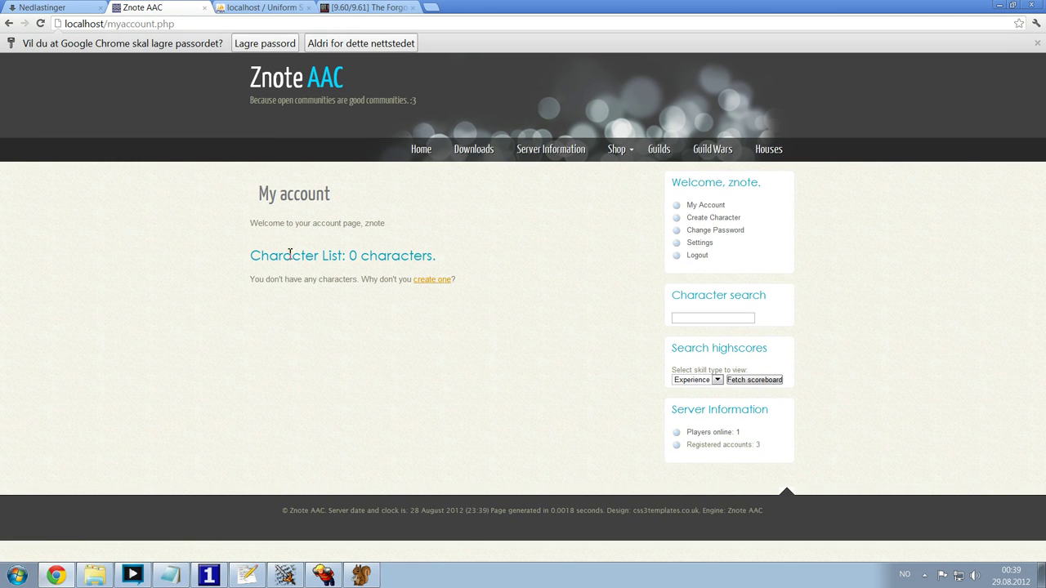
# - Create the Knight character Znote and view its profile
pyautogui.click(435, 283)
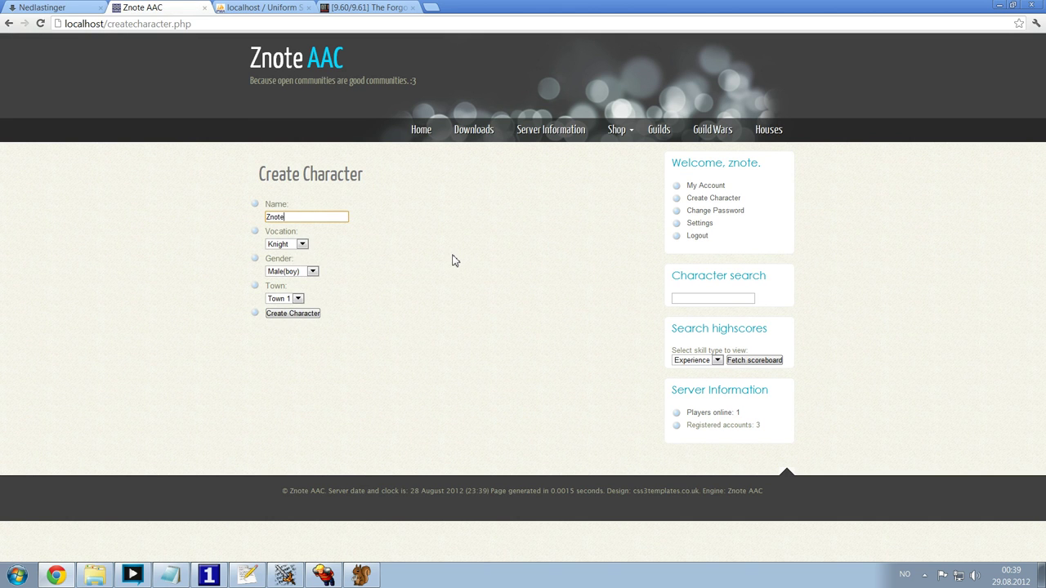
pyautogui.click(305, 315)
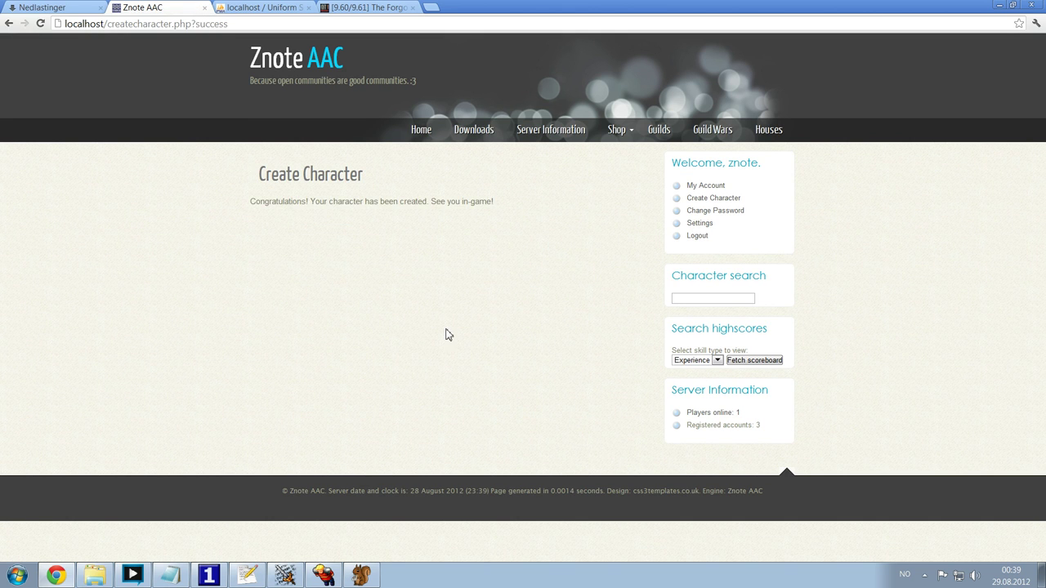
pyautogui.click(709, 185)
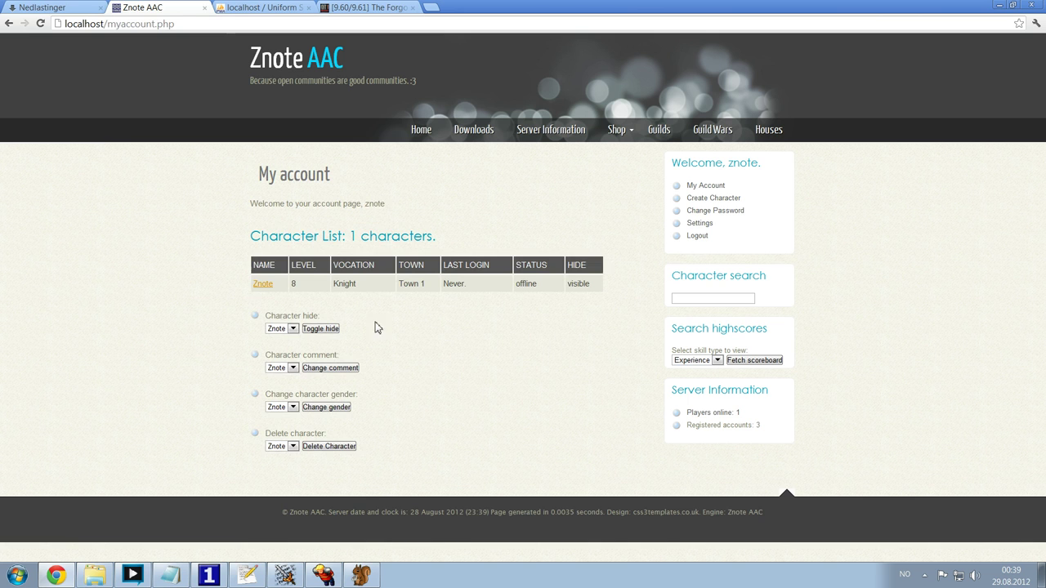
pyautogui.click(263, 284)
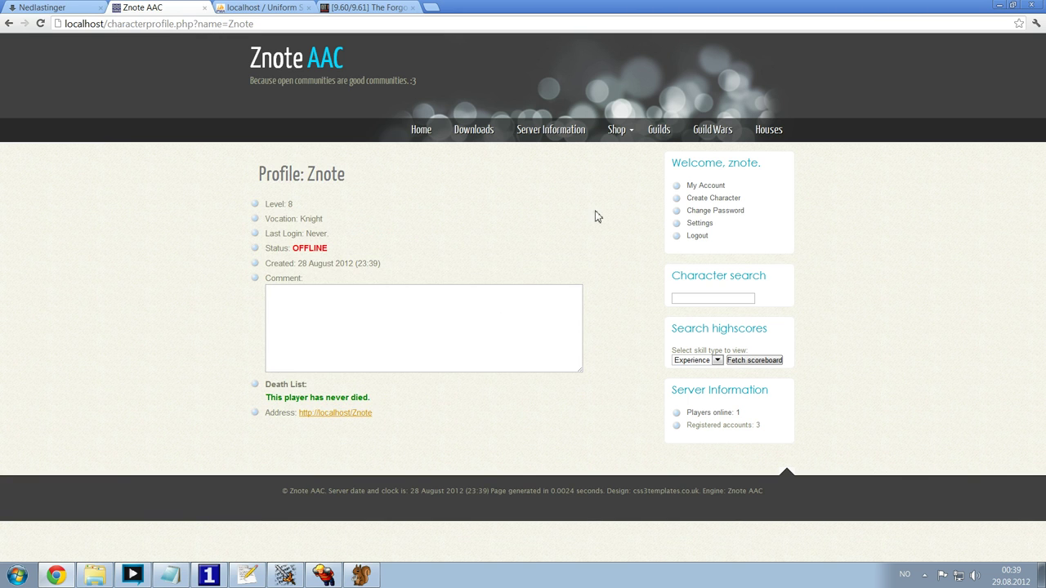
pyautogui.click(705, 186)
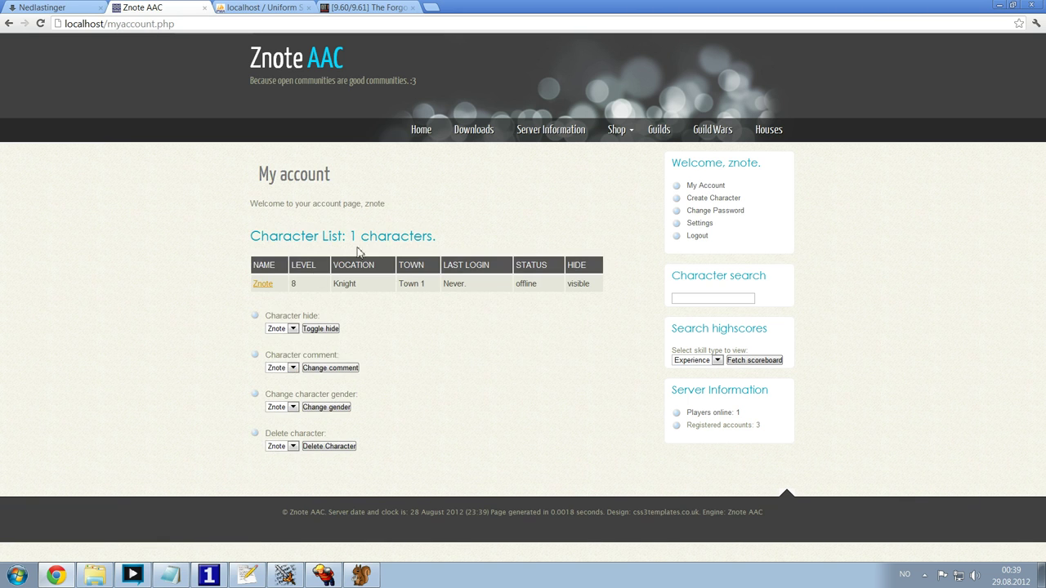
pyautogui.click(353, 372)
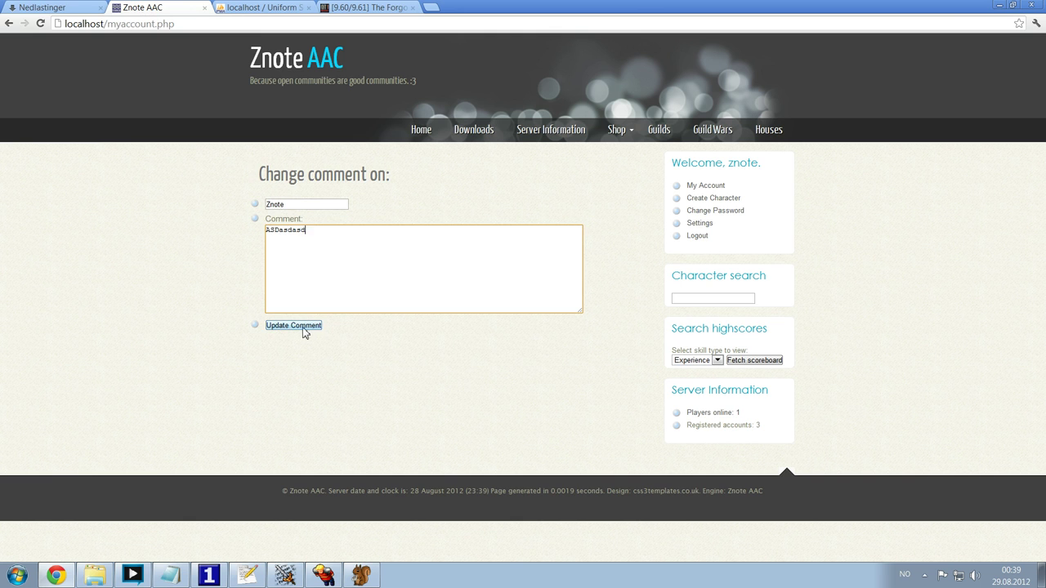
pyautogui.click(304, 330)
pyautogui.click(713, 187)
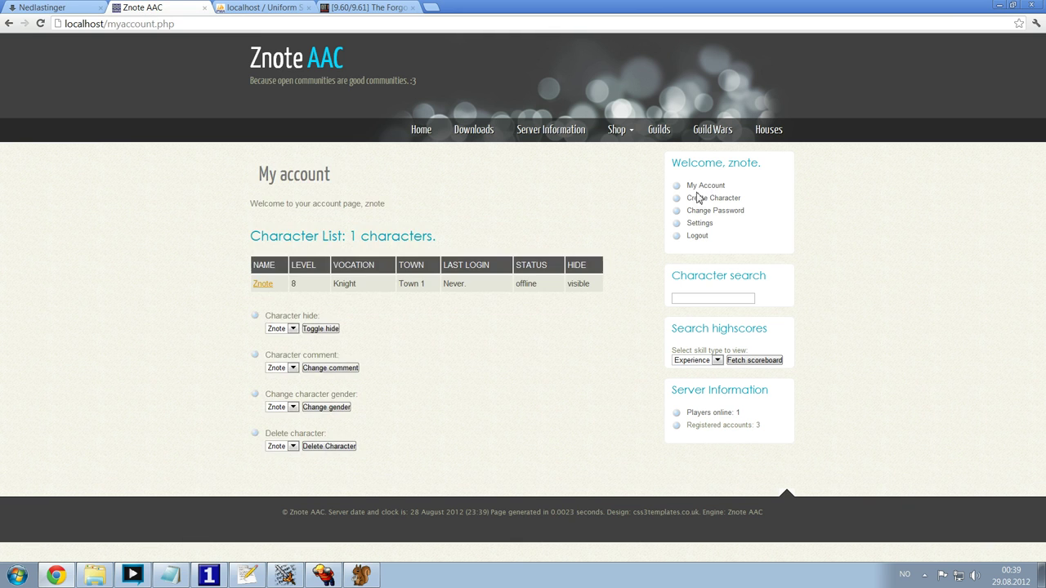
pyautogui.click(263, 283)
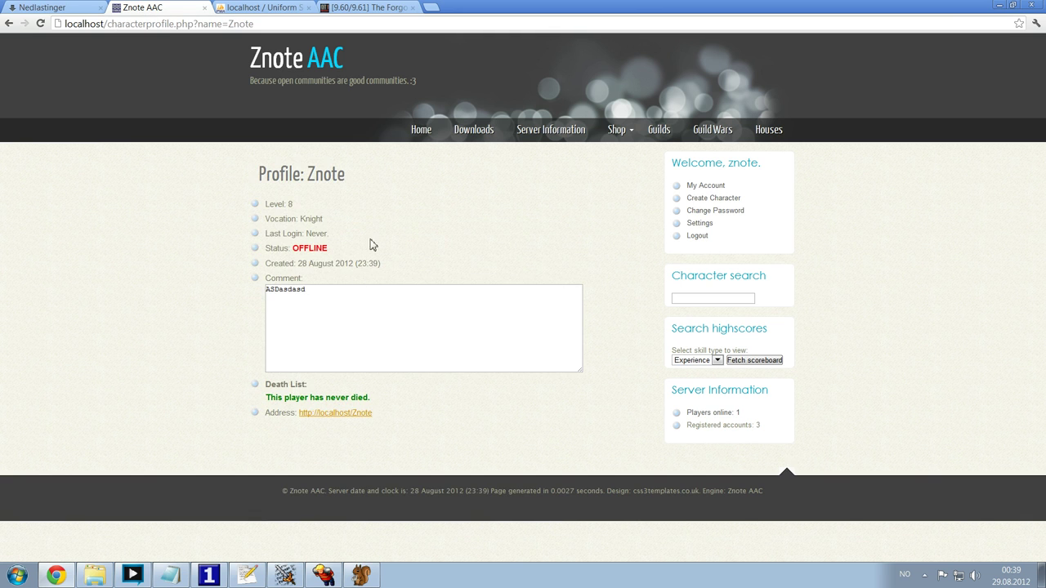
pyautogui.click(325, 577)
# - Log into the Tibia client with the new account's name and password
pyautogui.hotkey('ctrl', 'l')
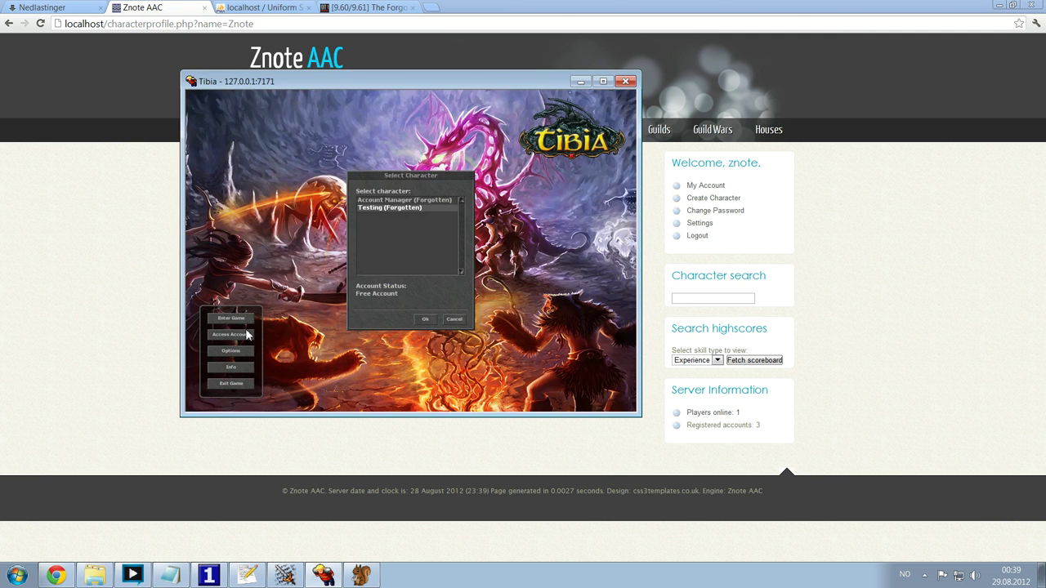
pyautogui.click(245, 335)
pyautogui.write('znote')
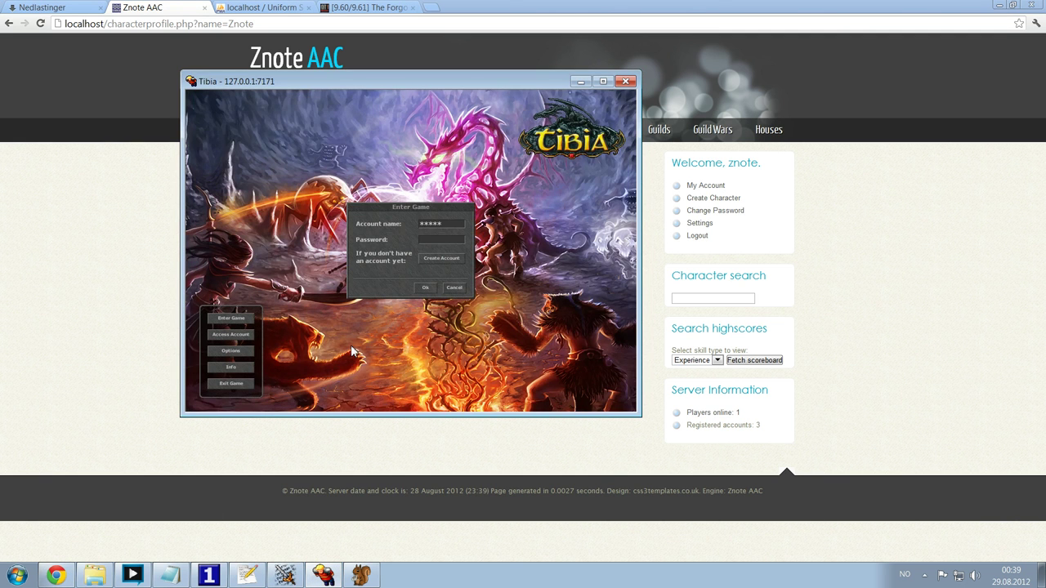
pyautogui.press('Tab')
pyautogui.write('******')
pyautogui.press('BackSpace')
pyautogui.press('BackSpace')
pyautogui.press('BackSpace')
pyautogui.press('BackSpace')
pyautogui.press('BackSpace')
pyautogui.write('*******')
pyautogui.press('Return')
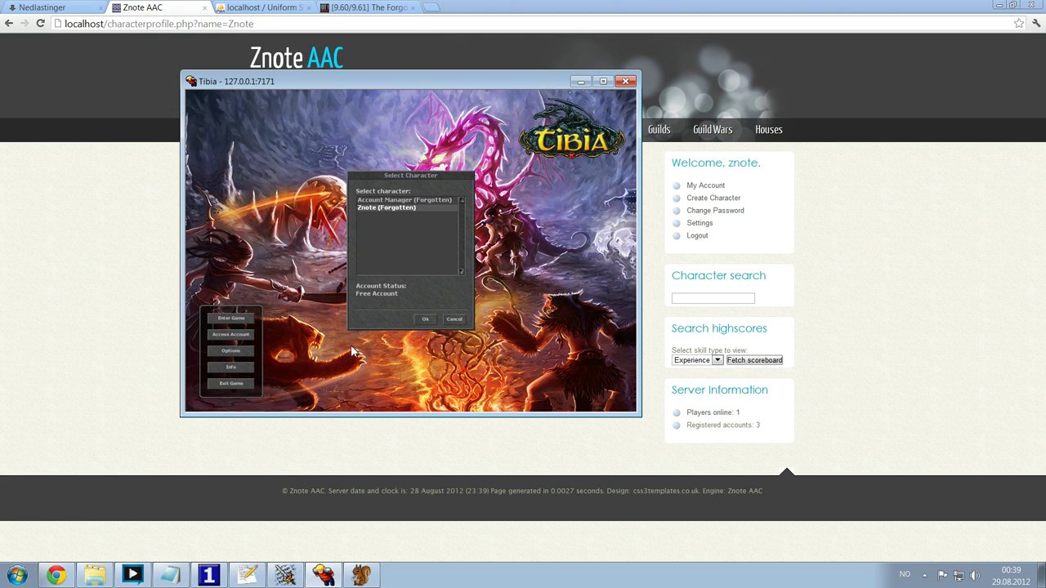
# - Enter the game as Znote, close the outfit chooser and walk around the temple
pyautogui.press('Return')
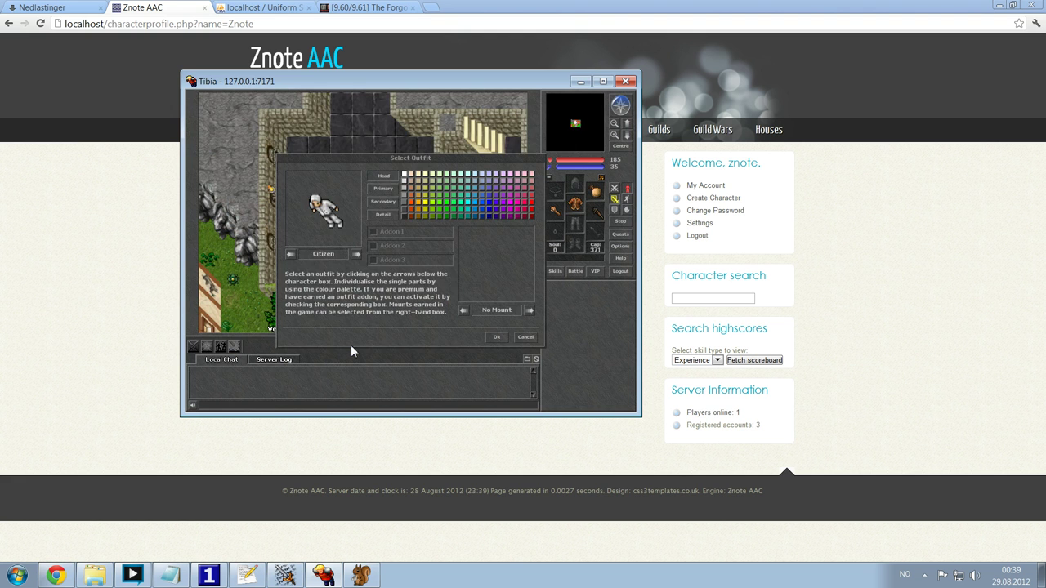
pyautogui.press('Return')
pyautogui.press('Down')
pyautogui.press('Left')
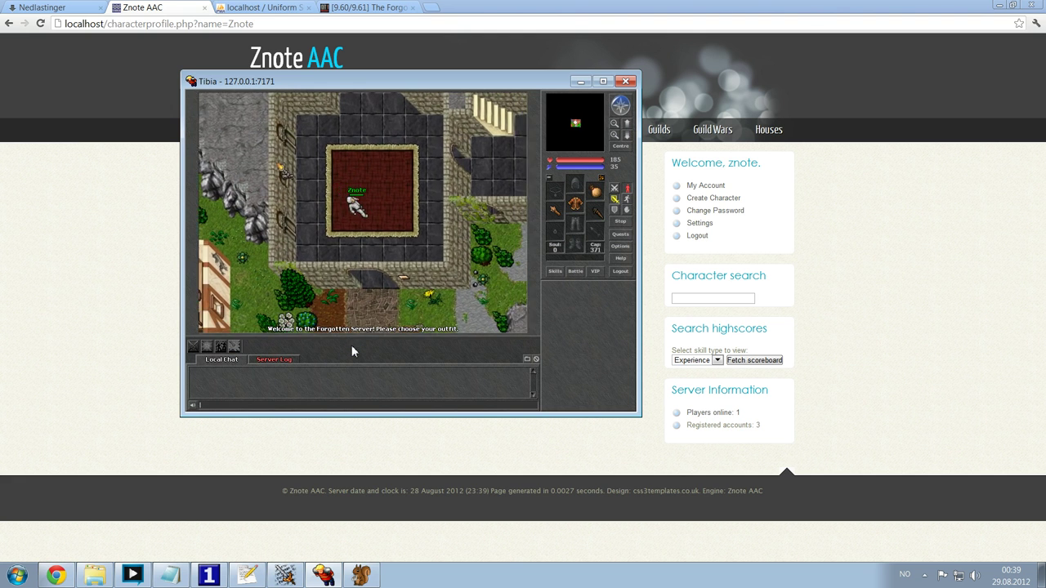
pyautogui.press('Up')
pyautogui.press('Right')
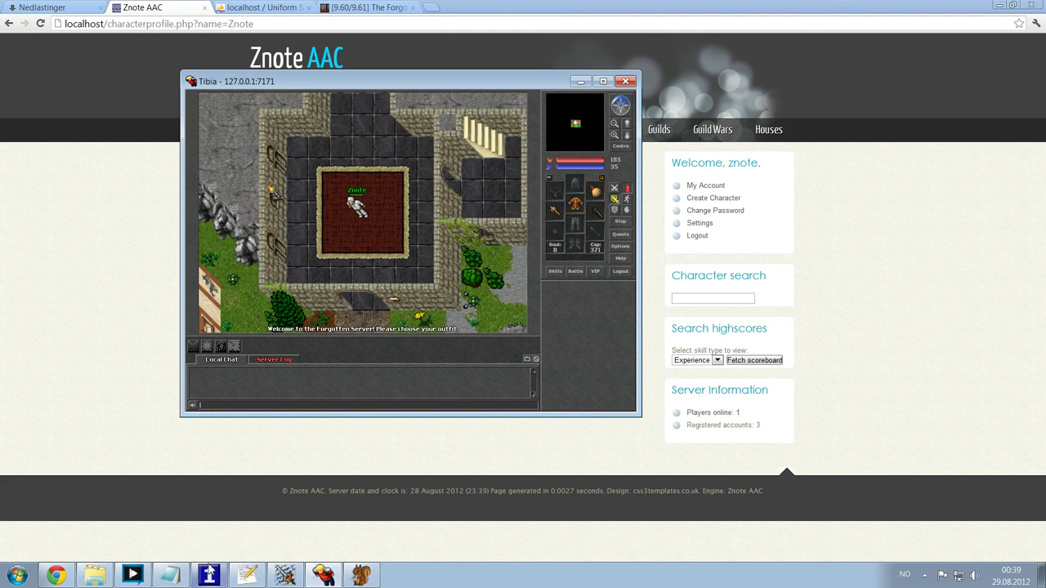
# - Mark the Znote AAC Website step in the notes and open the site's News page
pyautogui.click(207, 572)
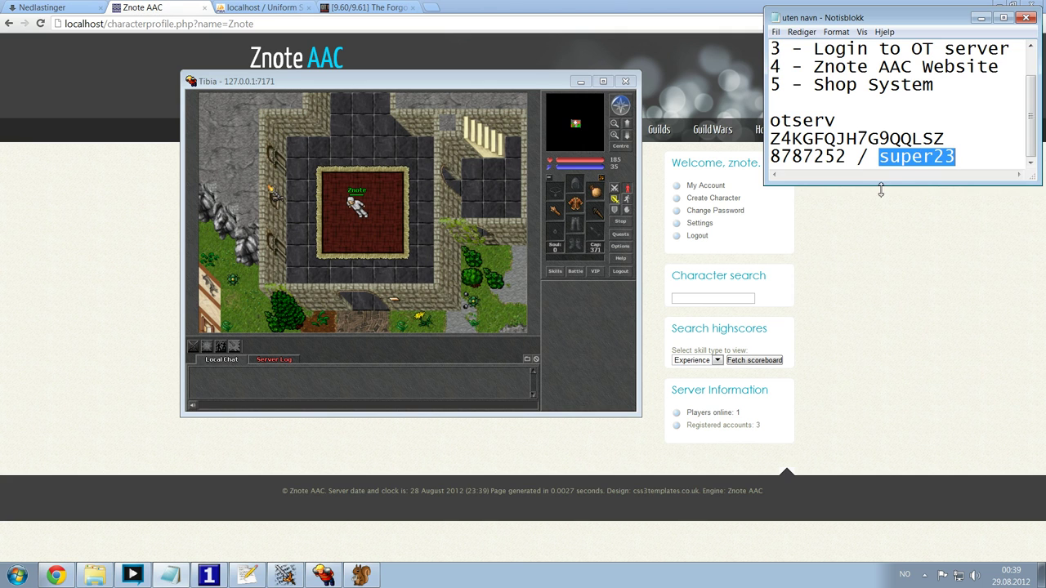
pyautogui.moveTo(881, 189); pyautogui.dragTo(879, 264)
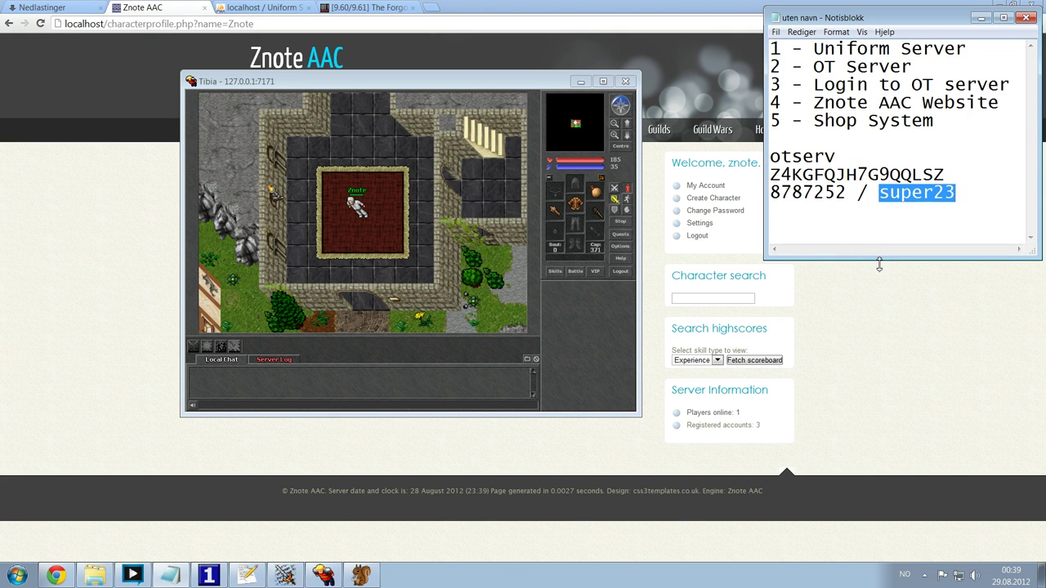
pyautogui.moveTo(804, 103); pyautogui.dragTo(999, 103)
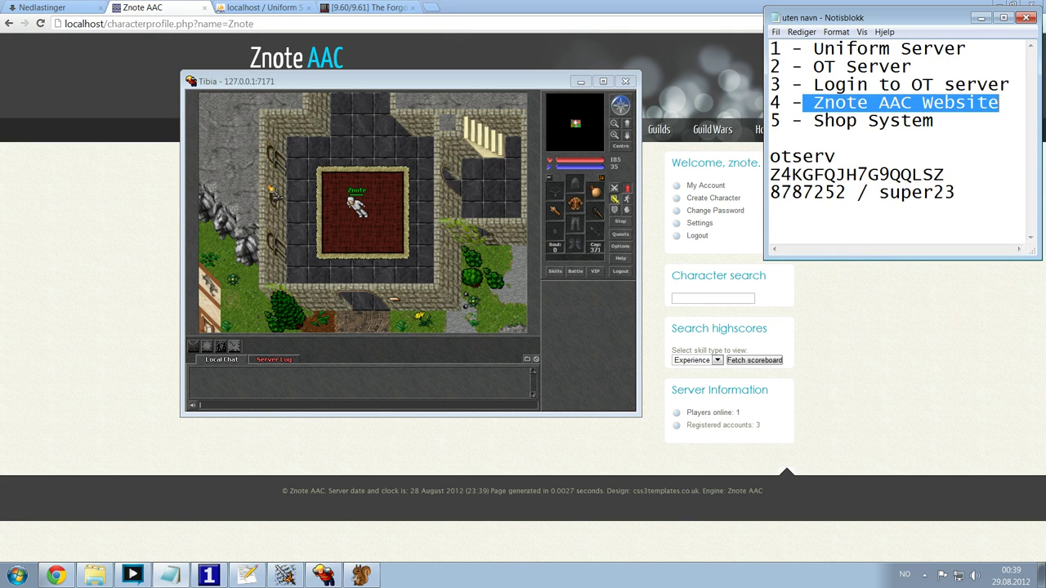
pyautogui.click(131, 318)
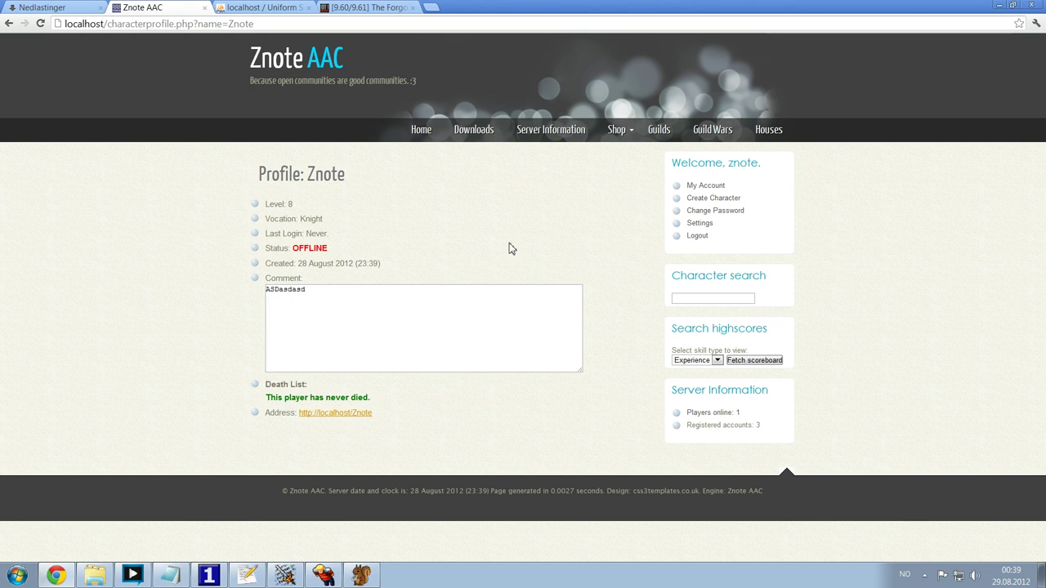
pyautogui.click(418, 133)
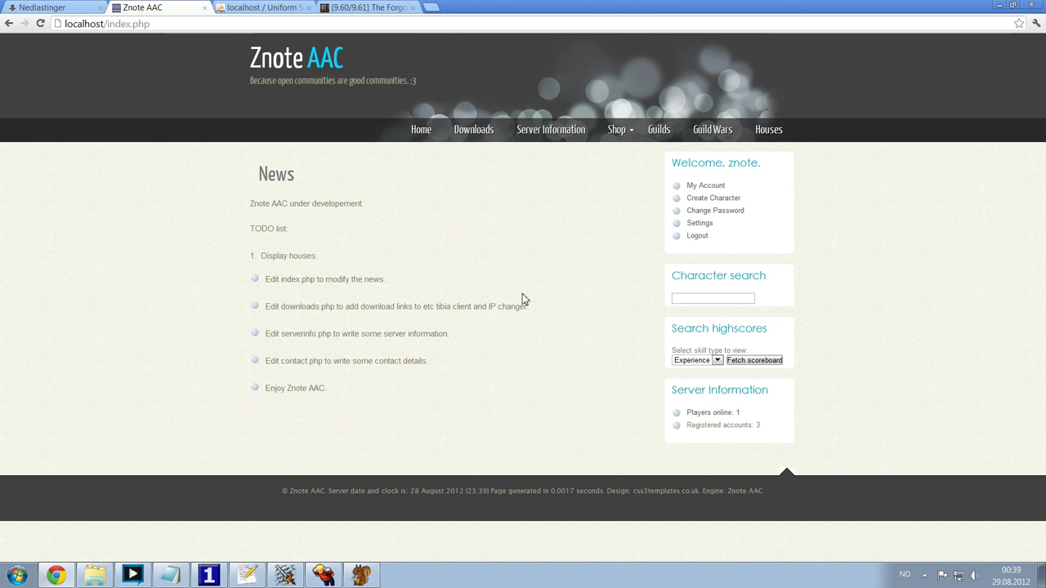
# - Mark the Shop System line in the notes
pyautogui.hotkey('alt', 'Tab')
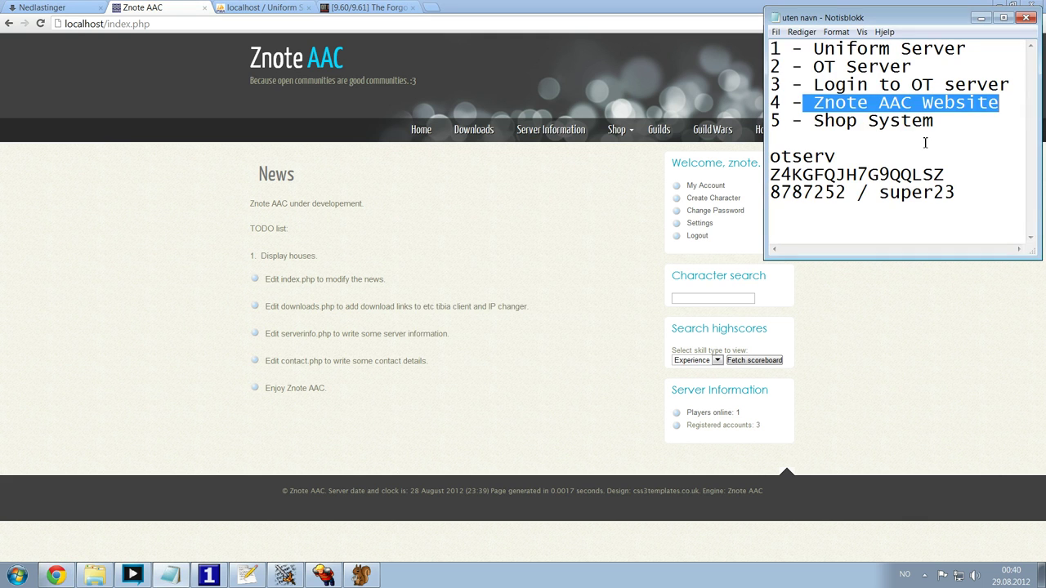
pyautogui.moveTo(937, 122); pyautogui.dragTo(747, 128)
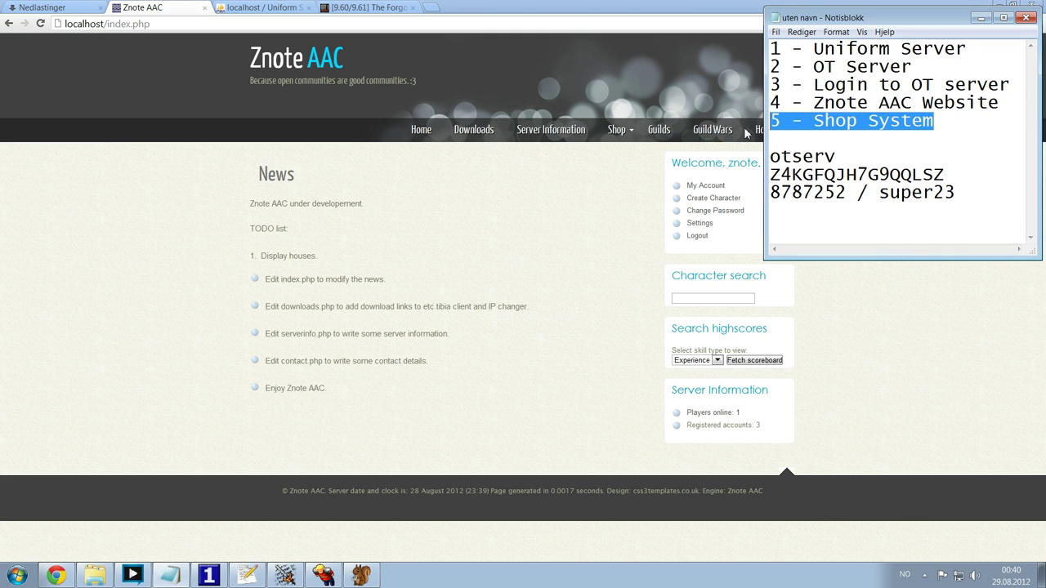
pyautogui.click(448, 306)
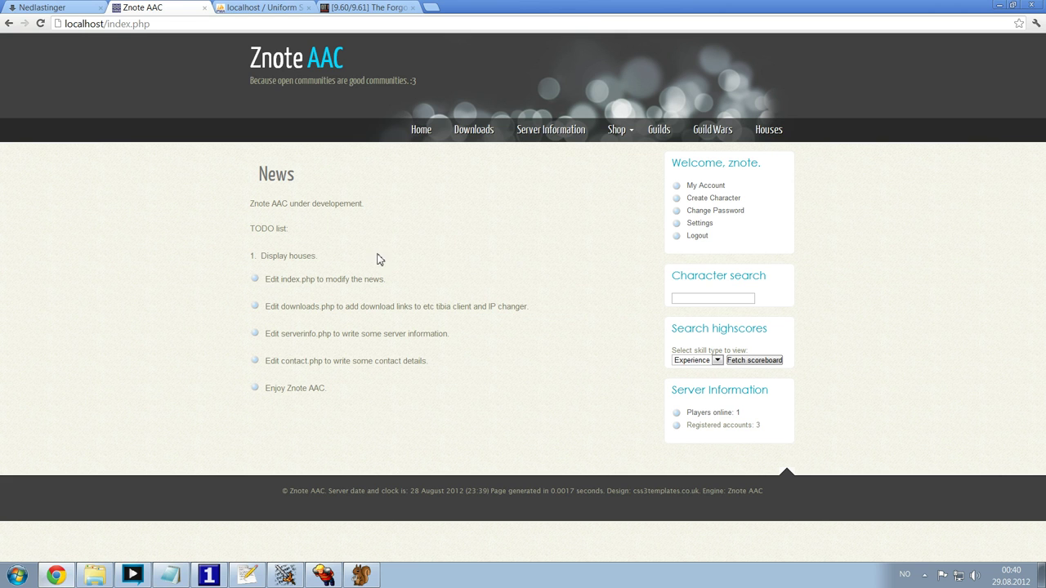
pyautogui.hotkey('alt', 'Tab')
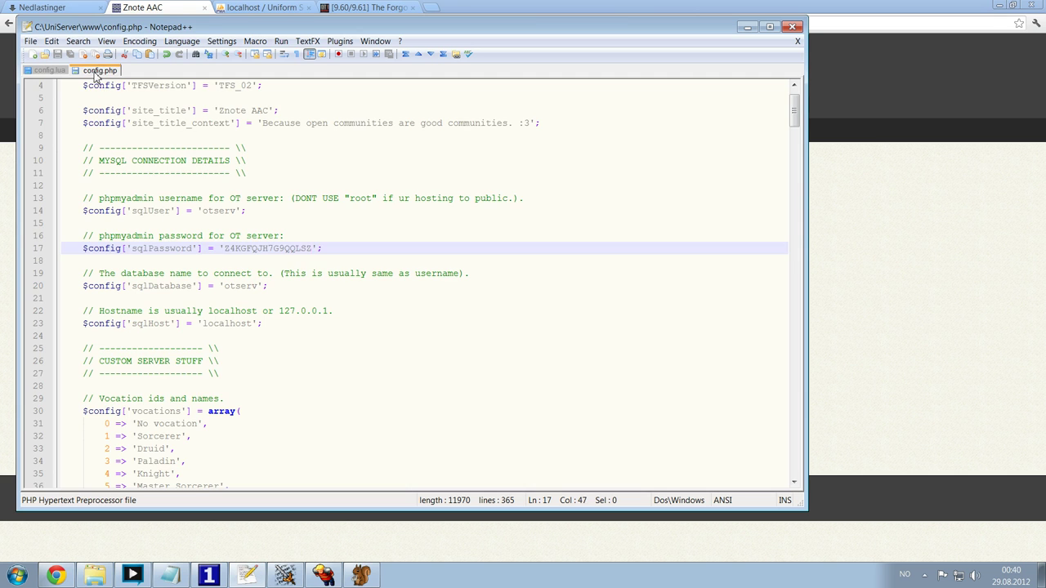
# - Change the site title in config.php to 'Awesome OTSERVER!', save, and verify it on the site
pyautogui.click(296, 173)
pyautogui.scroll(1, 307, 192)
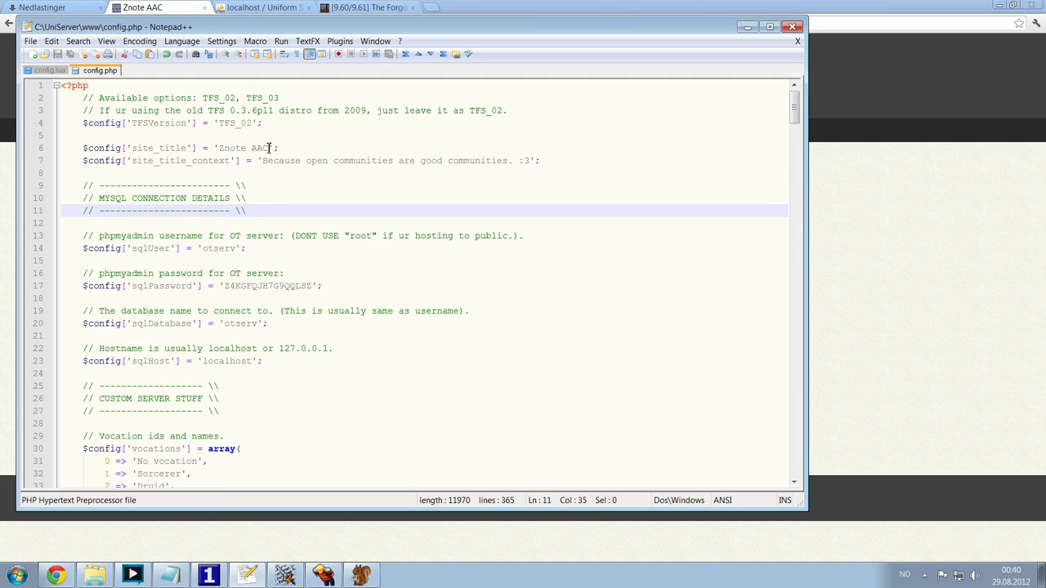
pyautogui.moveTo(270, 148); pyautogui.dragTo(218, 148)
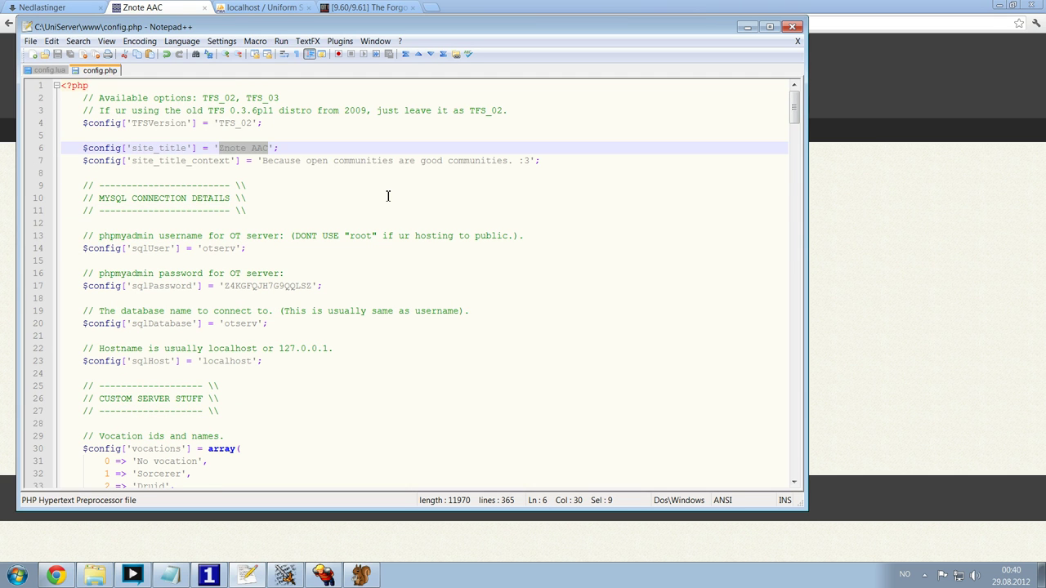
pyautogui.write('Awesom')
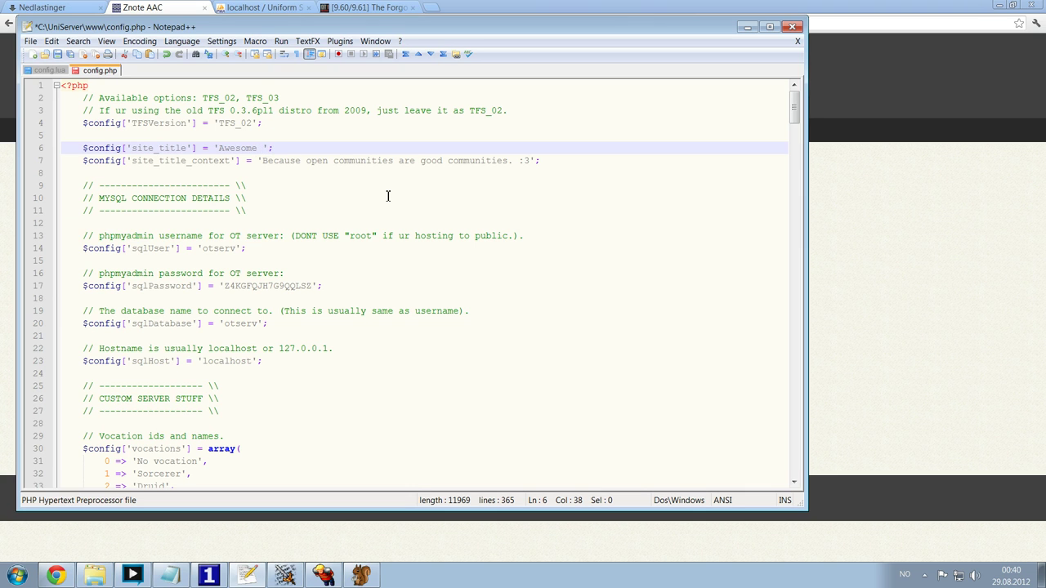
pyautogui.write('e OTSERVER!')
pyautogui.hotkey('ctrl', 's')
pyautogui.hotkey('alt', 'Tab')
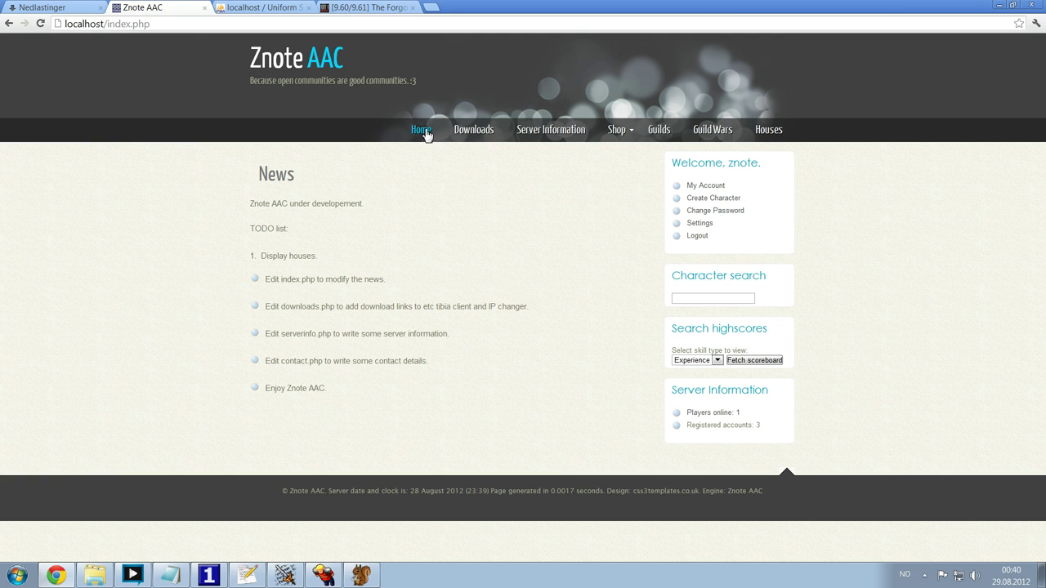
pyautogui.click(422, 131)
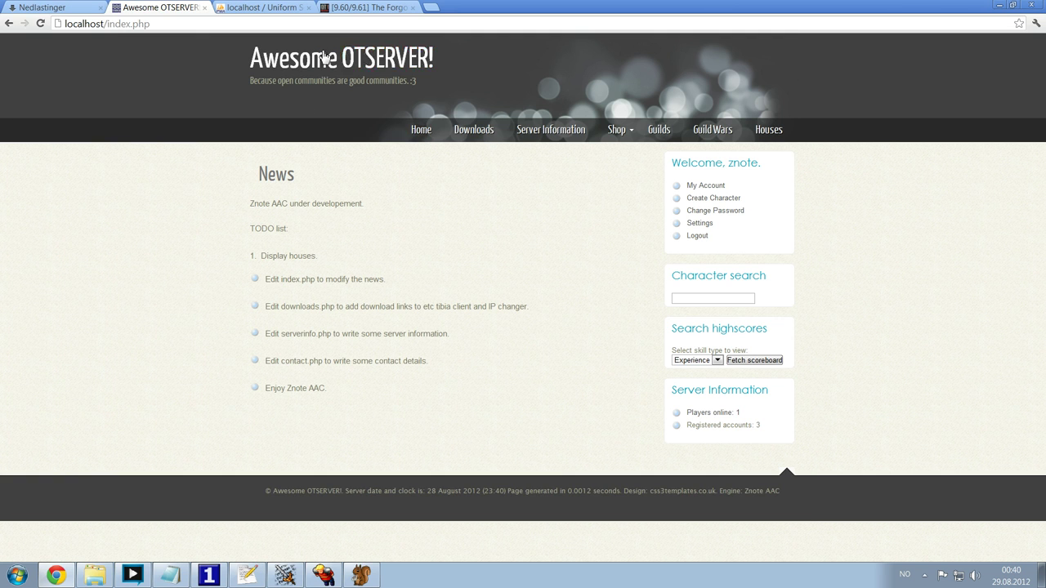
pyautogui.click(474, 129)
pyautogui.click(428, 56)
# - Change the site subtitle to 'OTserver motto!', save, and confirm it in the page header
pyautogui.hotkey('alt', 'Tab')
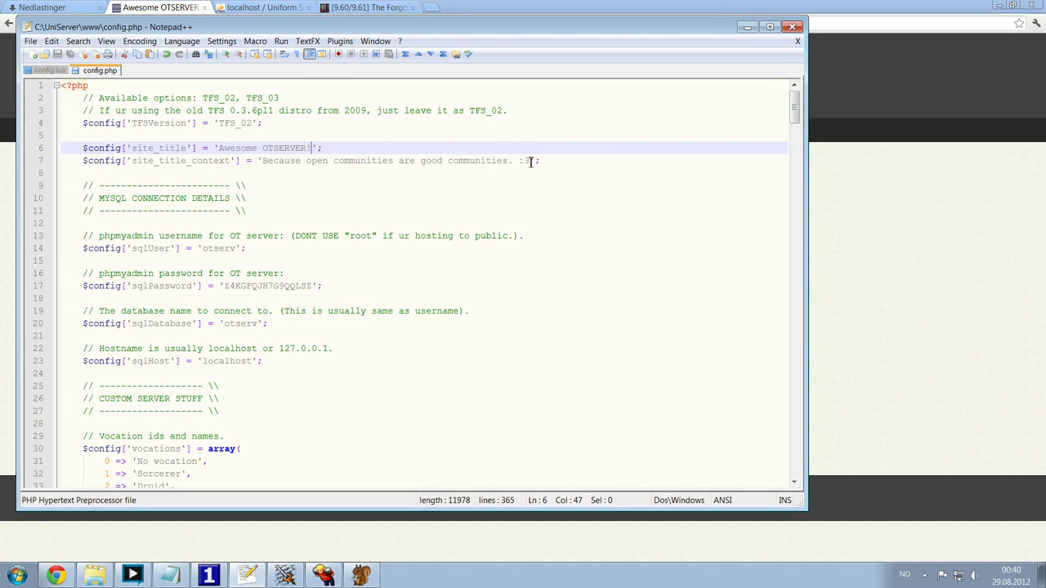
pyautogui.moveTo(531, 161); pyautogui.dragTo(266, 160)
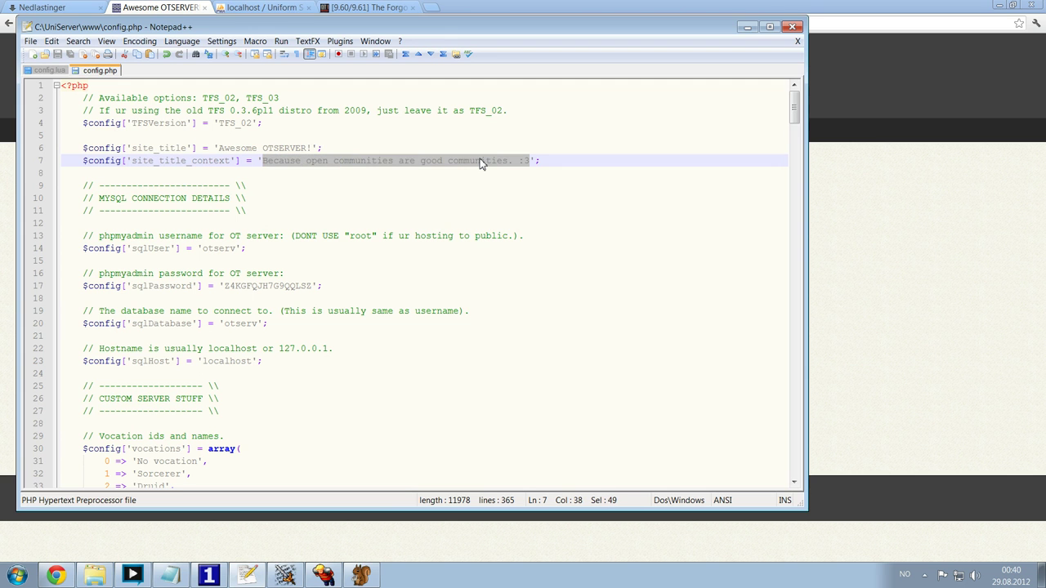
pyautogui.write('OTserver')
pyautogui.write(' motto!')
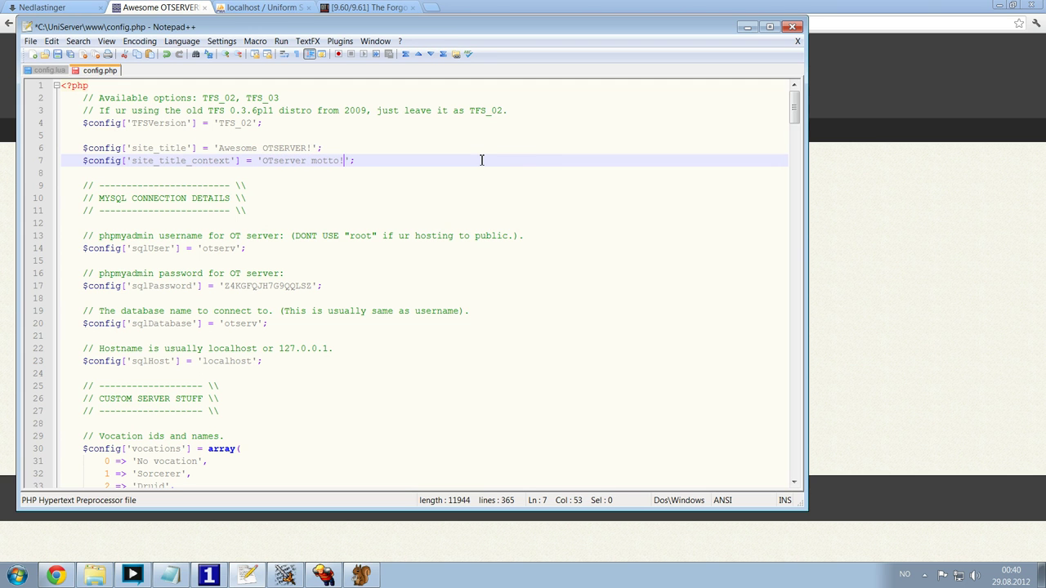
pyautogui.hotkey('ctrl', 's')
pyautogui.hotkey('alt', 'Tab')
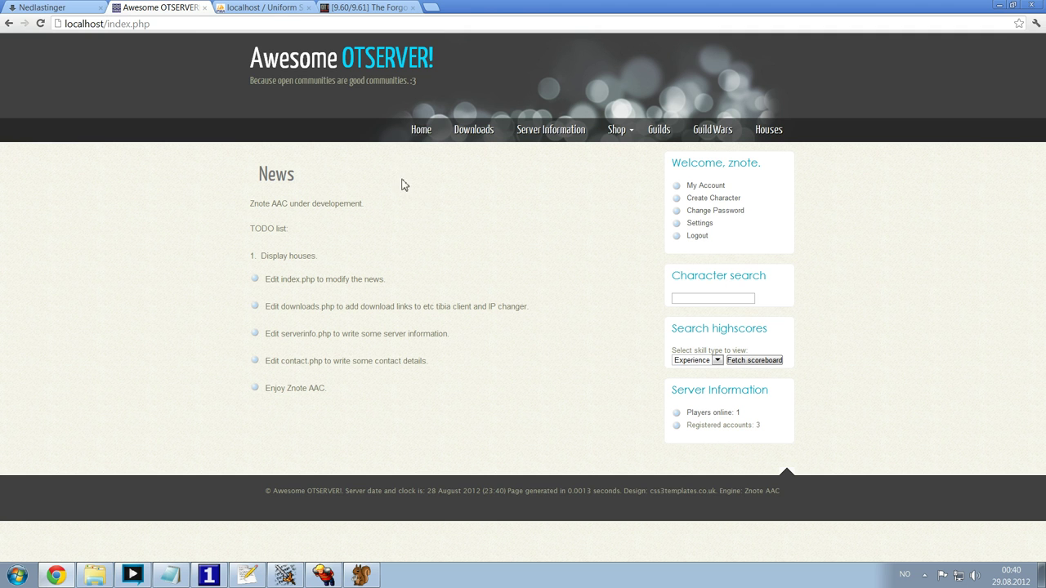
pyautogui.click(416, 131)
pyautogui.moveTo(250, 81); pyautogui.dragTo(362, 128)
pyautogui.click(353, 248)
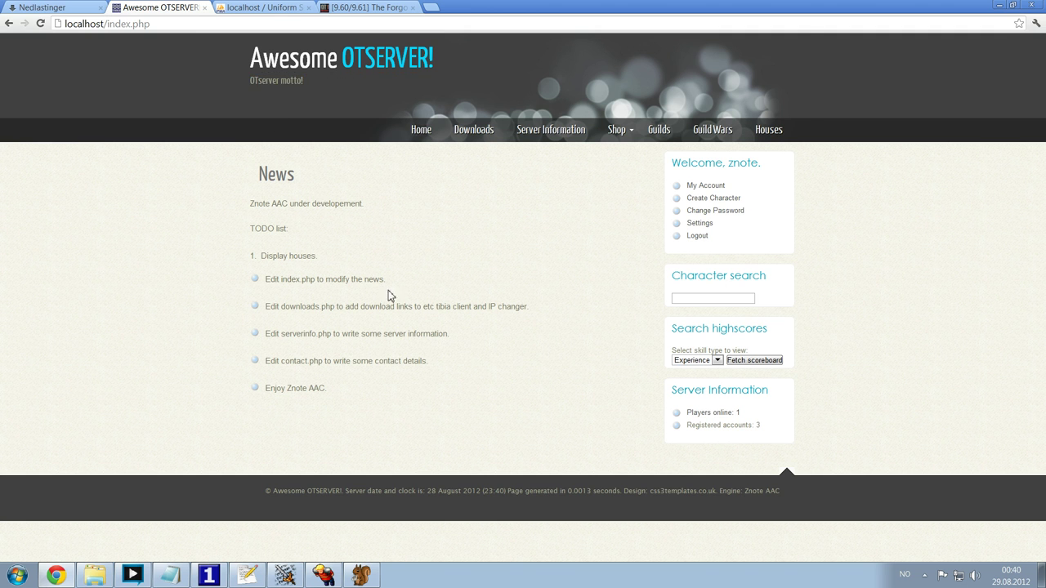
pyautogui.hotkey('alt', 'Tab')
pyautogui.scroll(-12, 436, 283)
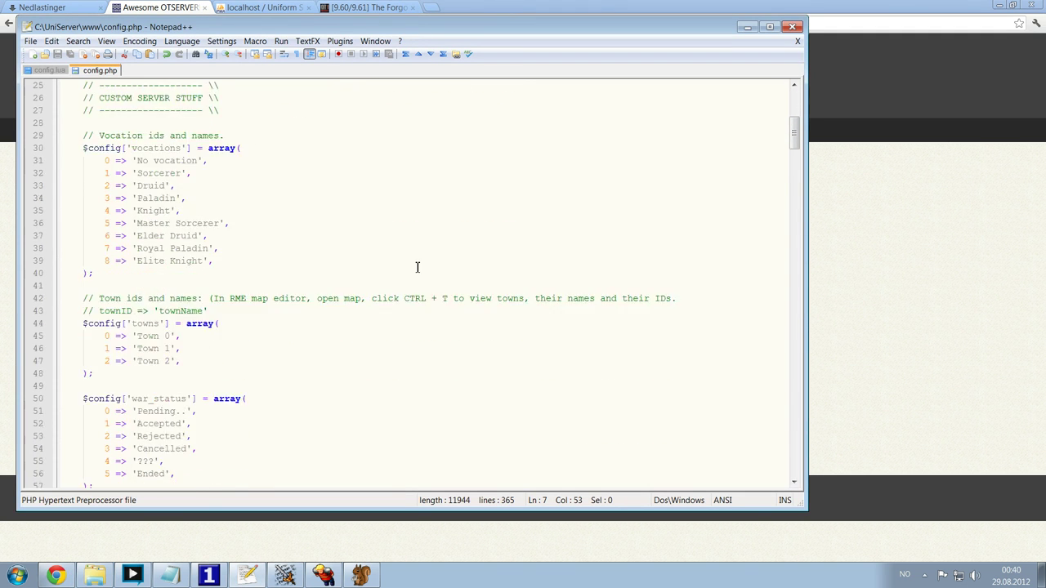
pyautogui.scroll(-5, 410, 268)
pyautogui.scroll(17, 404, 267)
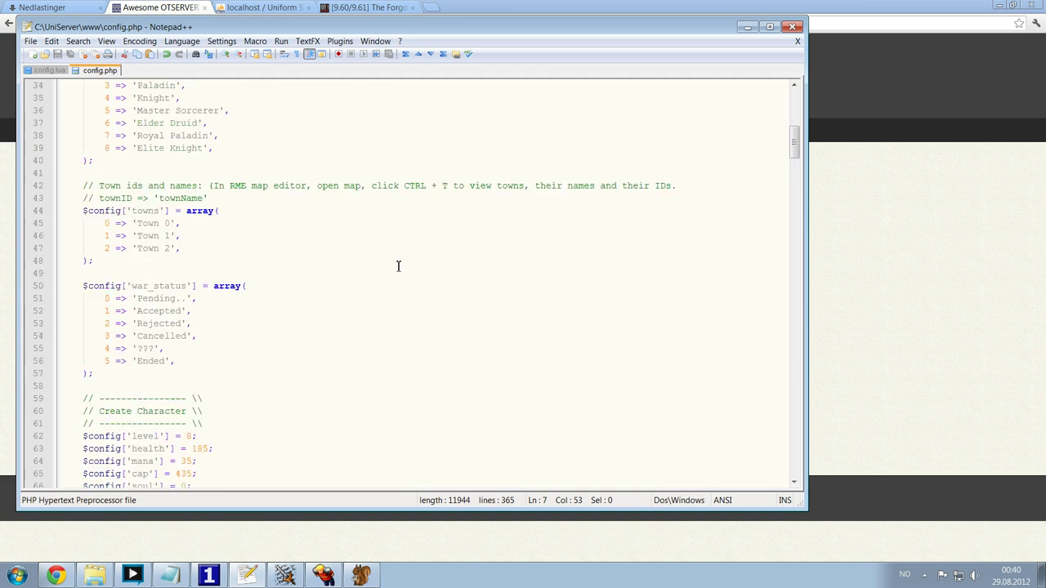
pyautogui.click(120, 247)
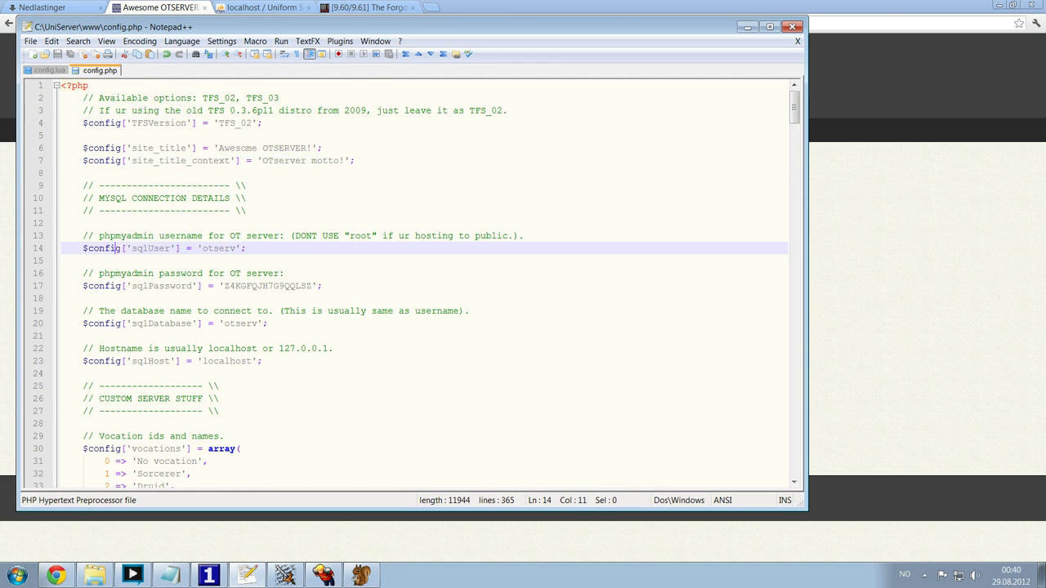
pyautogui.scroll(-3, 313, 265)
pyautogui.moveTo(128, 322); pyautogui.dragTo(84, 187)
pyautogui.scroll(-4, 316, 283)
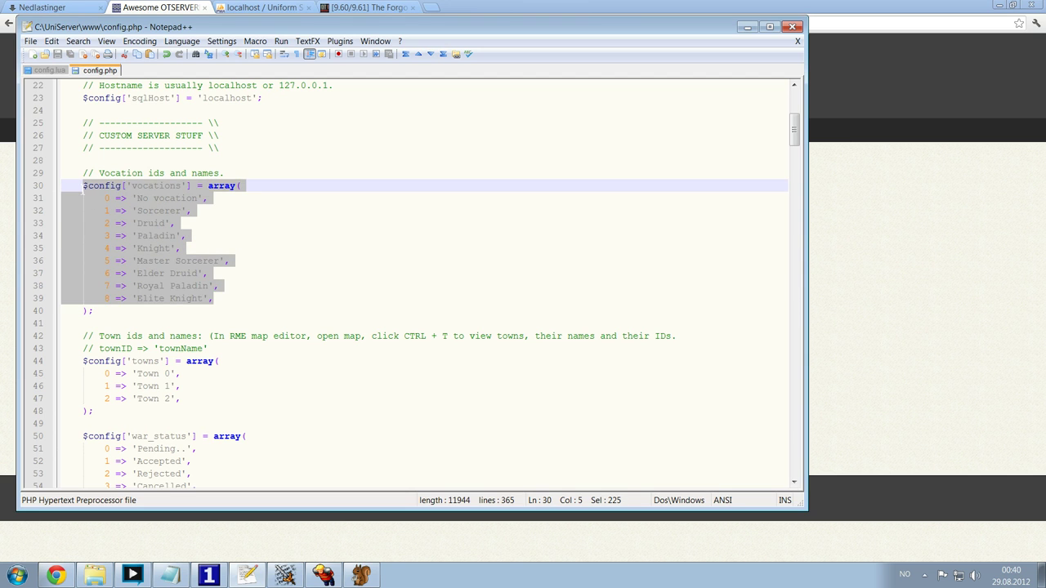
pyautogui.click(286, 246)
pyautogui.click(259, 272)
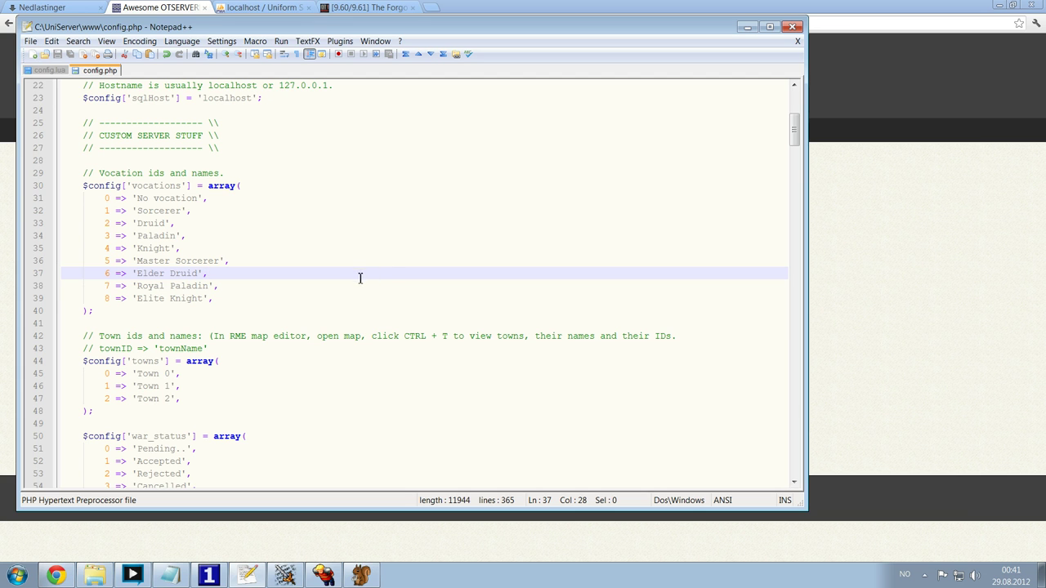
# - Review config.php's town IDs and names and the new character's starting level, capacity and stats
pyautogui.scroll(-3, 345, 266)
pyautogui.click(256, 260)
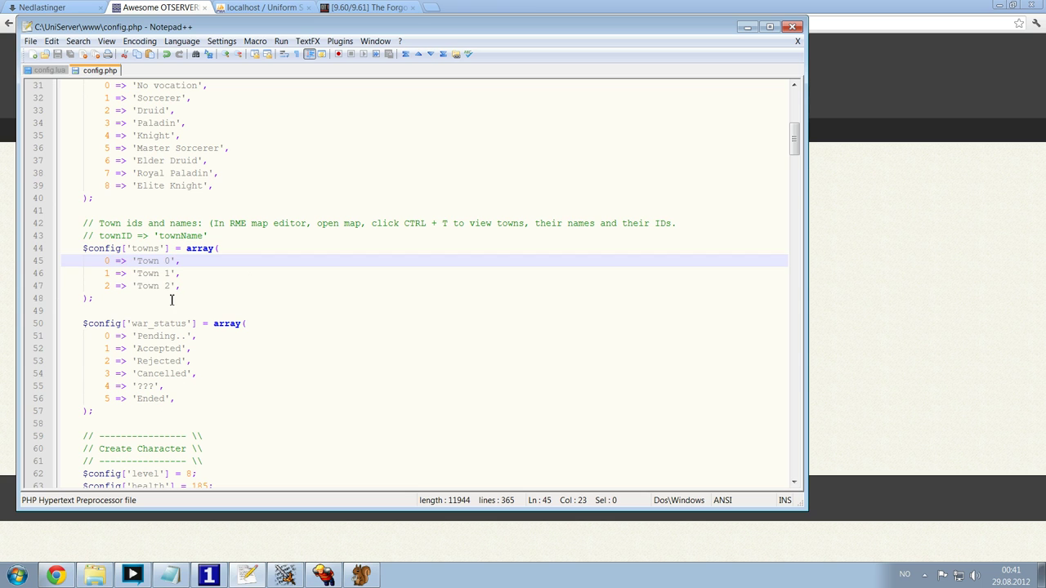
pyautogui.press('Down')
pyautogui.press('Down')
pyautogui.moveTo(111, 261); pyautogui.dragTo(104, 261)
pyautogui.scroll(-2, 142, 293)
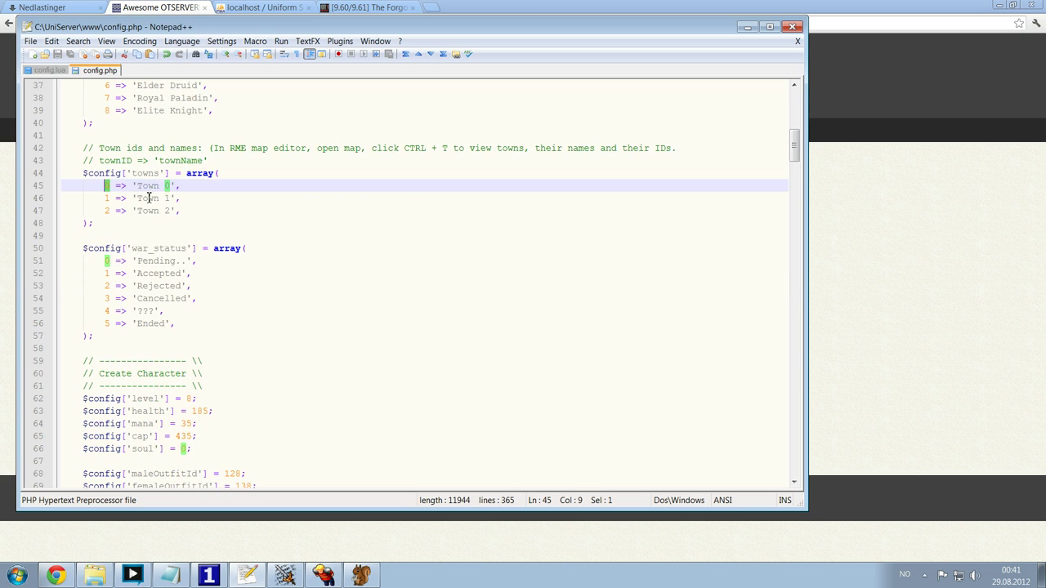
pyautogui.moveTo(170, 187); pyautogui.dragTo(141, 186)
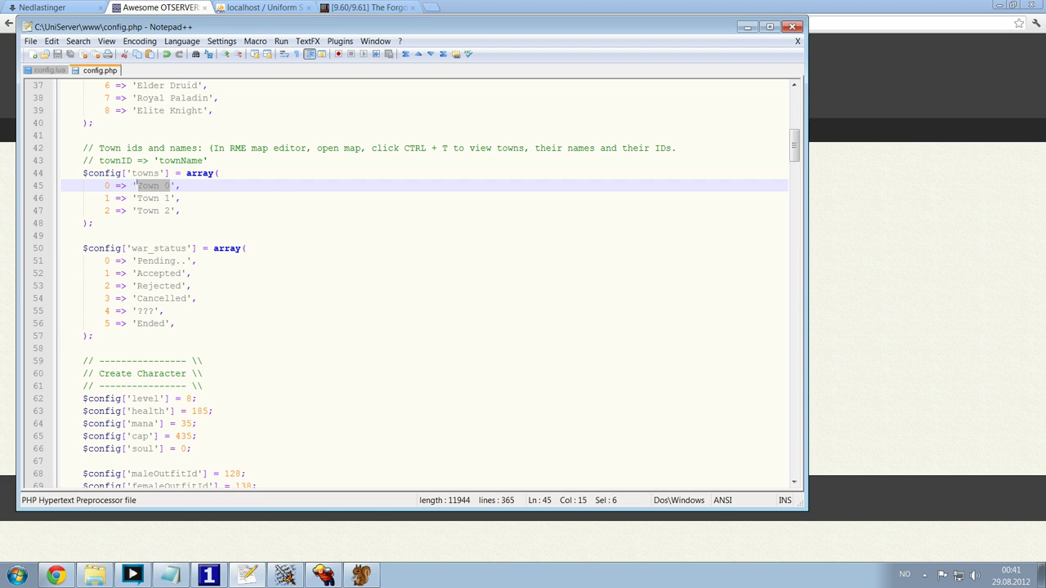
pyautogui.scroll(-3, 245, 204)
pyautogui.scroll(-4, 219, 188)
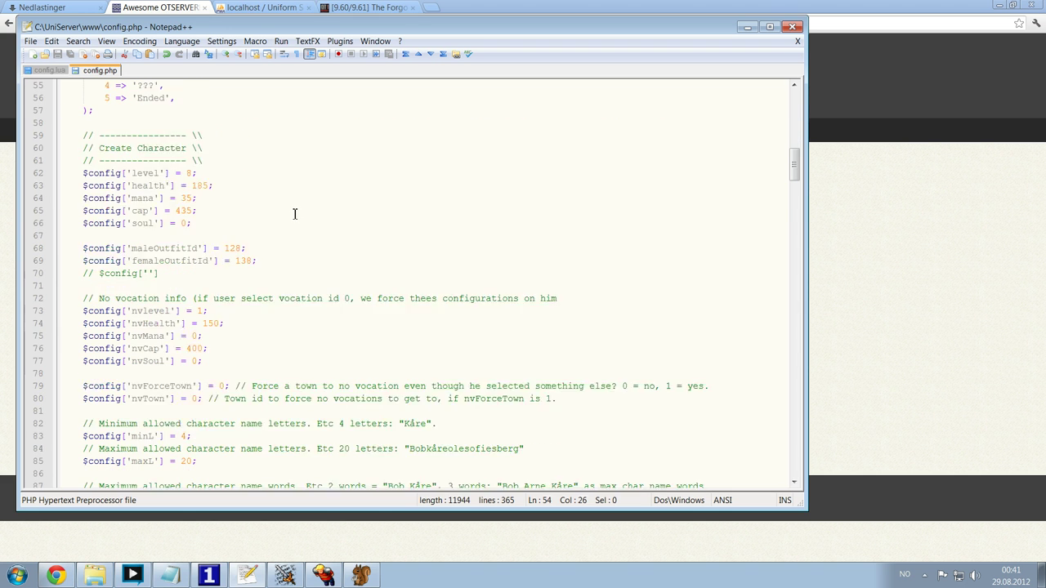
pyautogui.click(235, 177)
pyautogui.scroll(1, 199, 141)
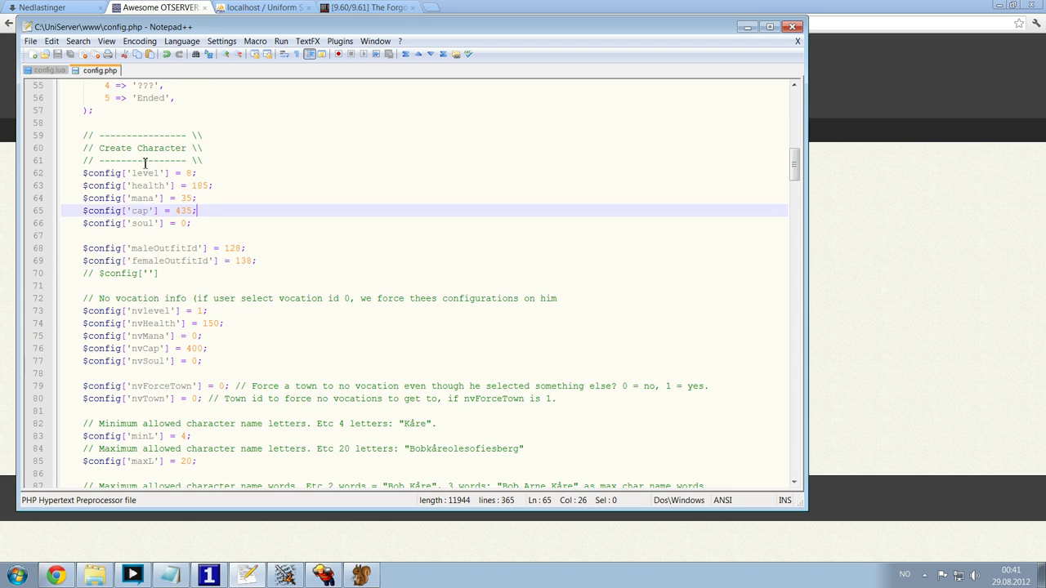
pyautogui.moveTo(198, 138); pyautogui.dragTo(228, 198)
pyautogui.click(228, 197)
pyautogui.click(233, 173)
pyautogui.hotkey('shift', 'Home')
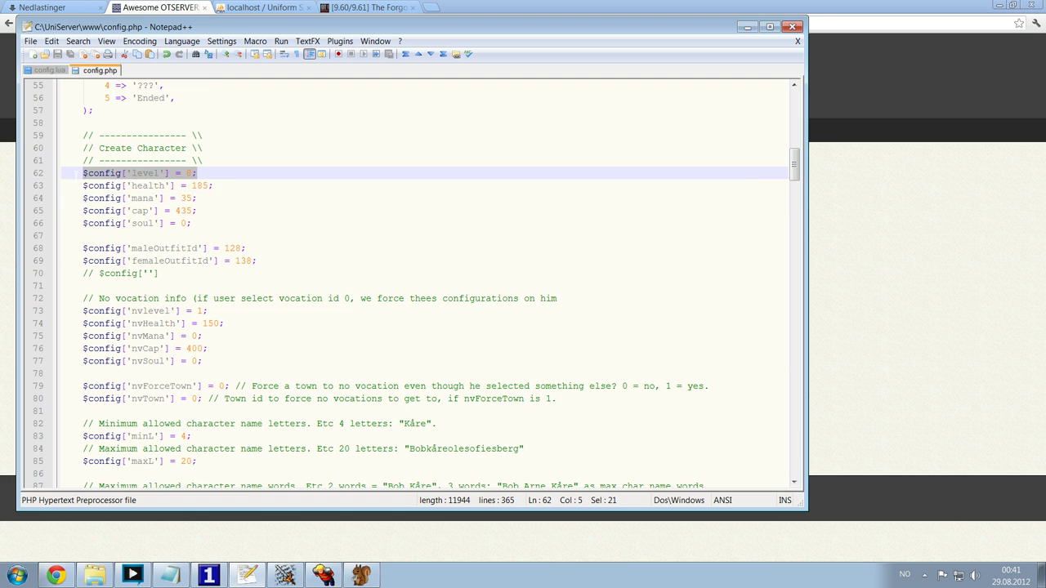
pyautogui.moveTo(121, 211); pyautogui.dragTo(170, 211)
pyautogui.scroll(-6, 242, 192)
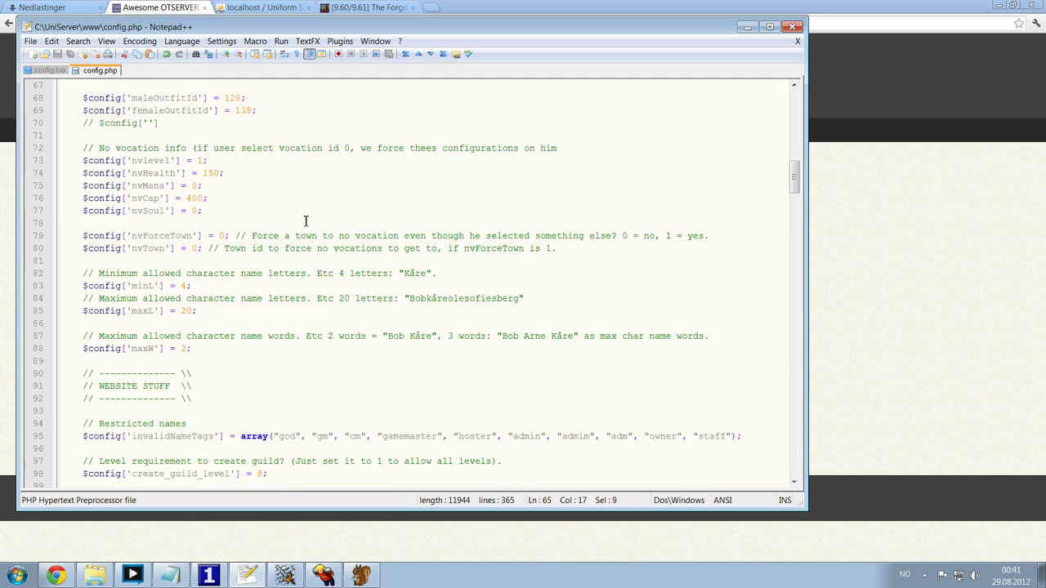
# - Look over name length limits, guild level, premium, server port, admin access list and client version settings
pyautogui.click(251, 211)
pyautogui.scroll(-4, 261, 229)
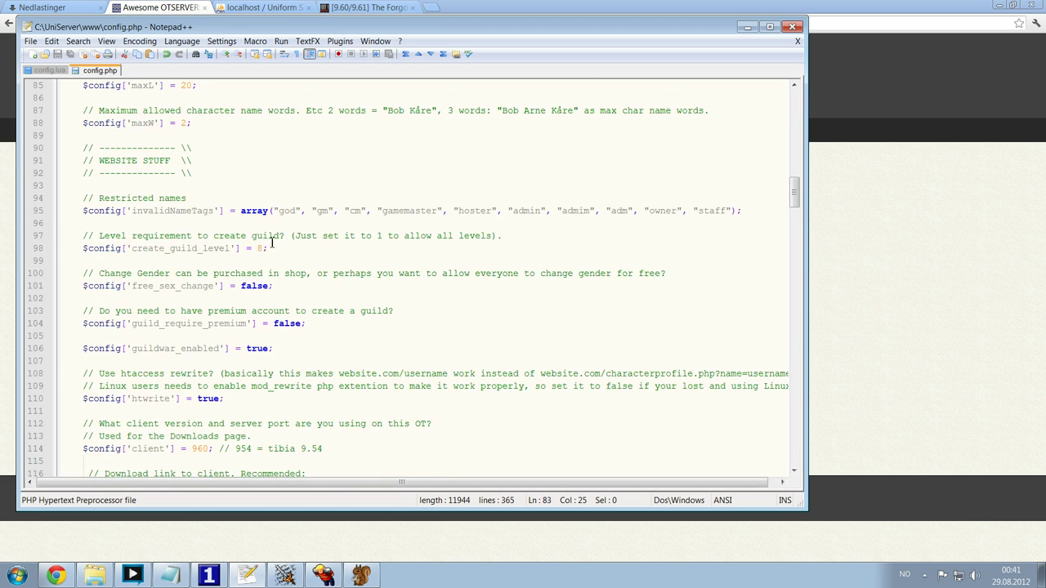
pyautogui.scroll(-2, 176, 225)
pyautogui.click(334, 187)
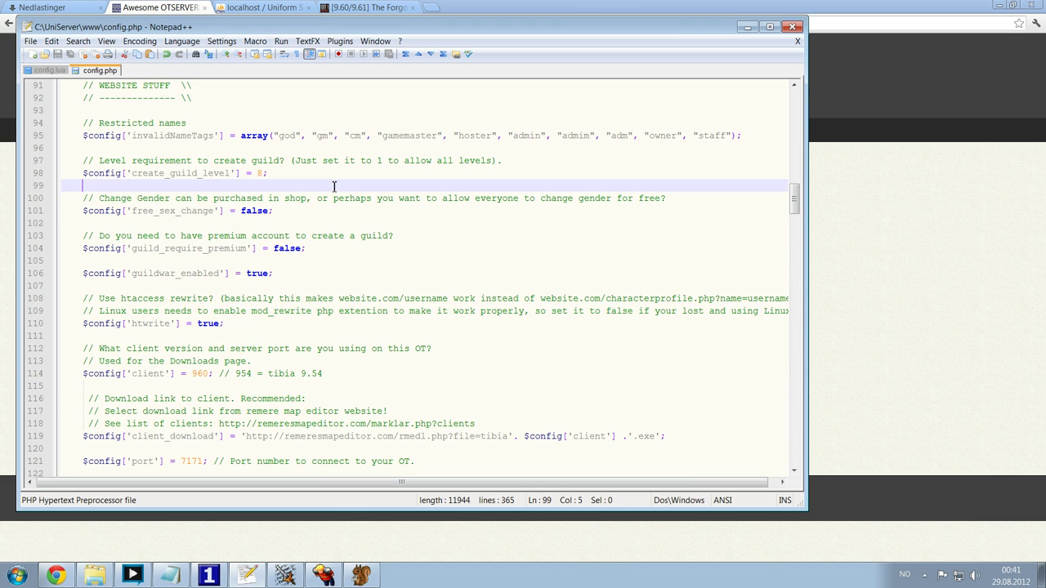
pyautogui.scroll(-1, 347, 202)
pyautogui.click(291, 186)
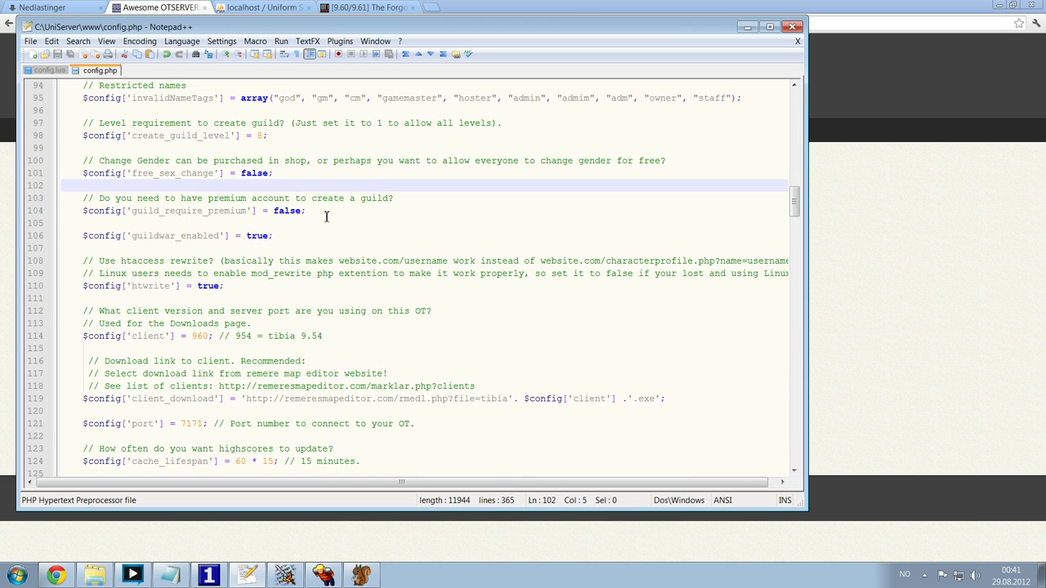
pyautogui.scroll(-5, 326, 217)
pyautogui.click(210, 237)
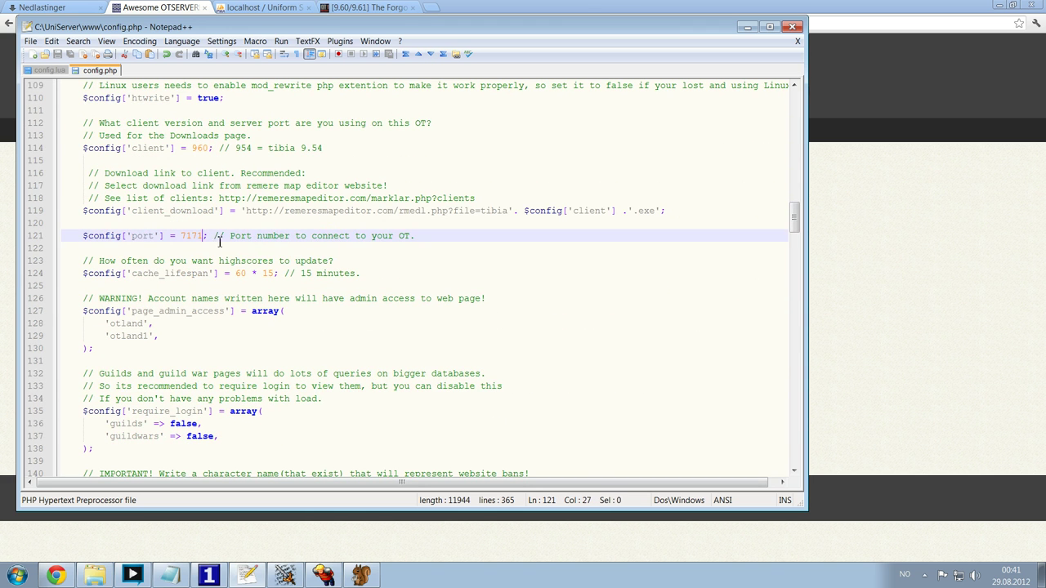
pyautogui.scroll(-4, 285, 242)
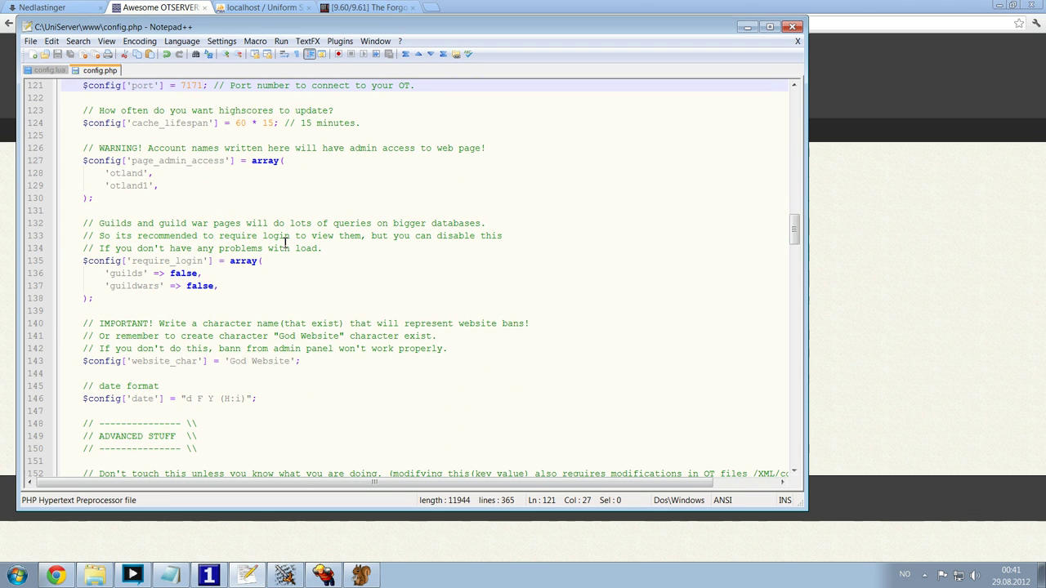
pyautogui.scroll(4, 286, 243)
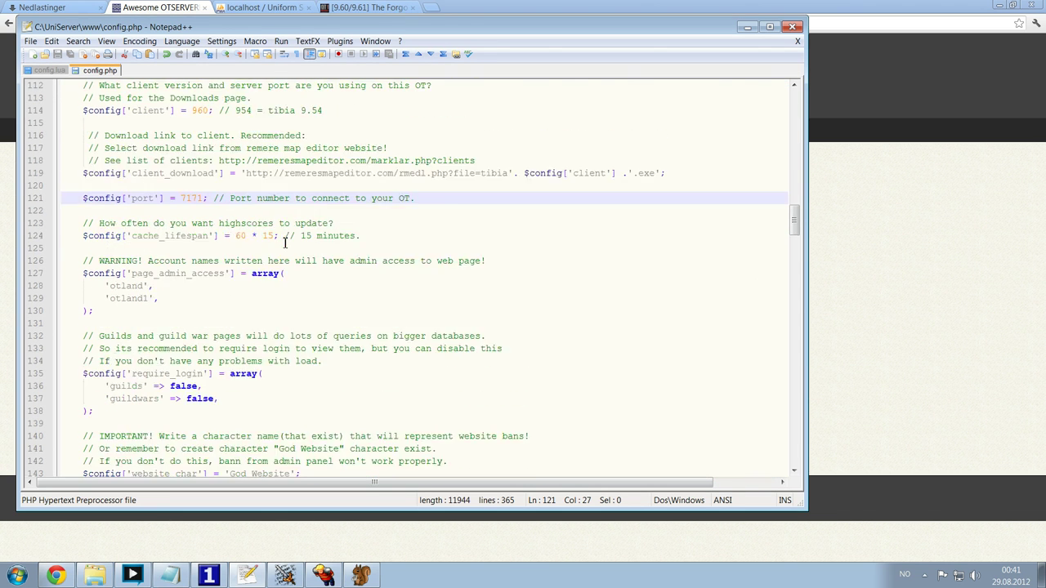
pyautogui.click(173, 313)
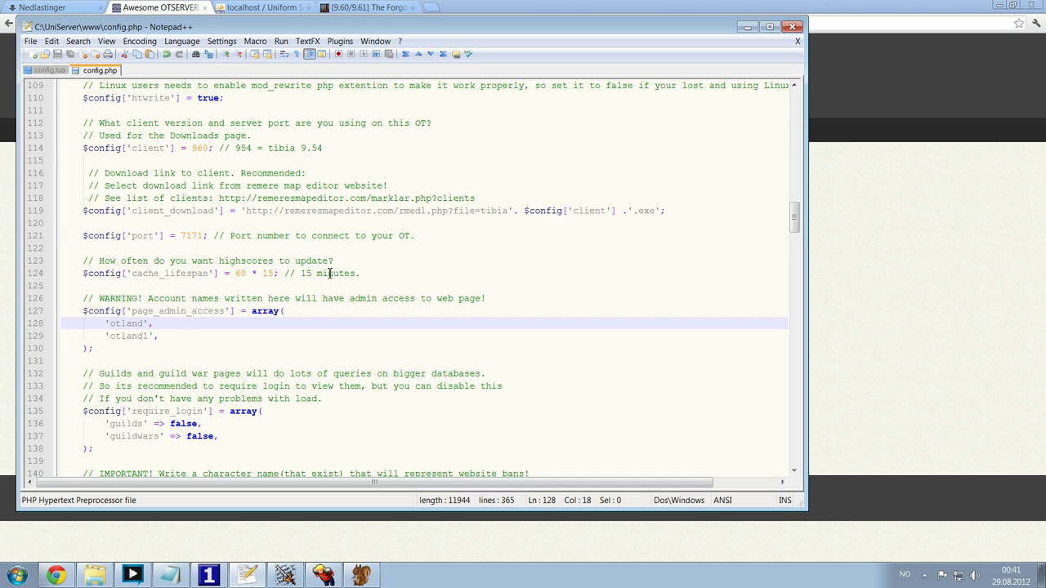
pyautogui.click(362, 273)
pyautogui.scroll(3, 383, 274)
pyautogui.click(346, 261)
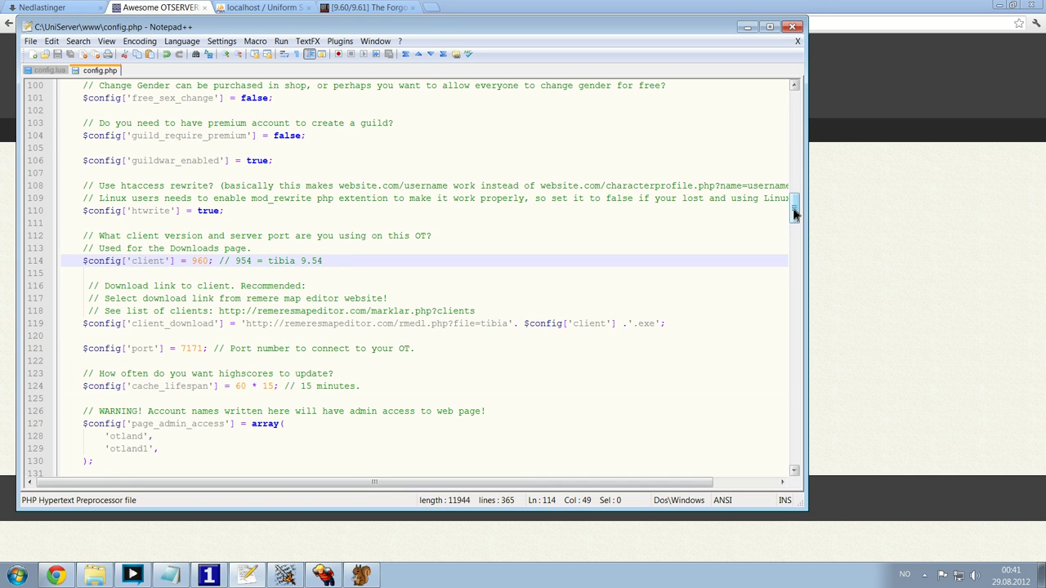
pyautogui.moveTo(795, 214); pyautogui.dragTo(791, 299)
pyautogui.scroll(17, 436, 264)
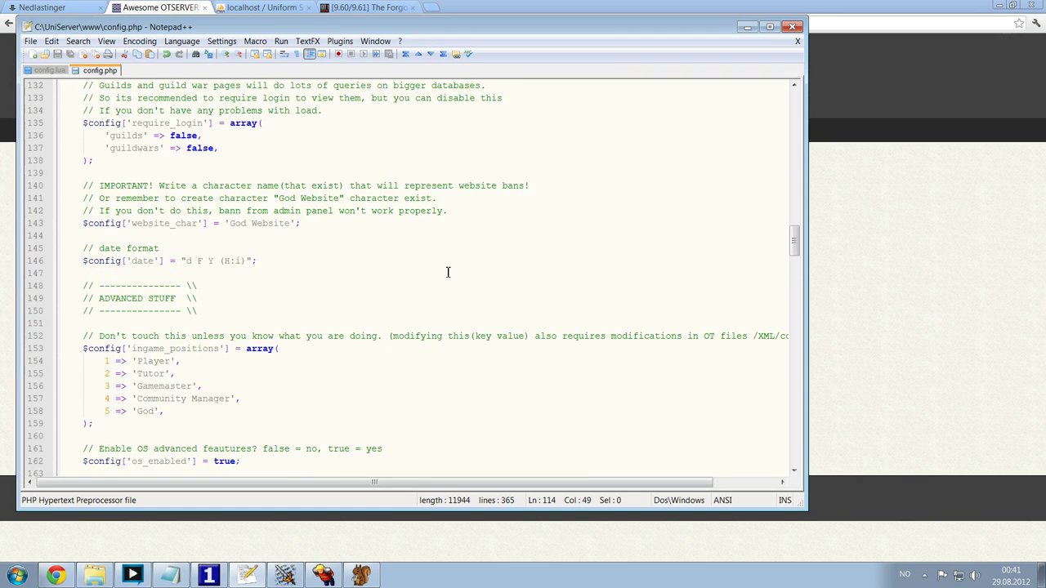
# - Check the logged-in account name on the website's My account page
pyautogui.click(948, 261)
pyautogui.click(695, 186)
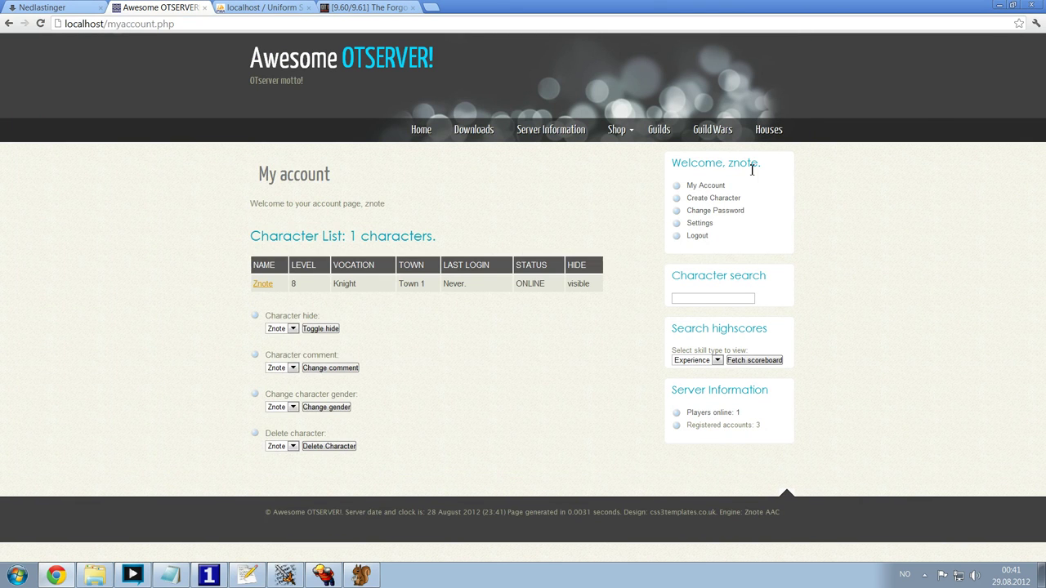
pyautogui.moveTo(728, 167); pyautogui.dragTo(762, 166)
pyautogui.hotkey('alt', 'Tab')
pyautogui.click(341, 246)
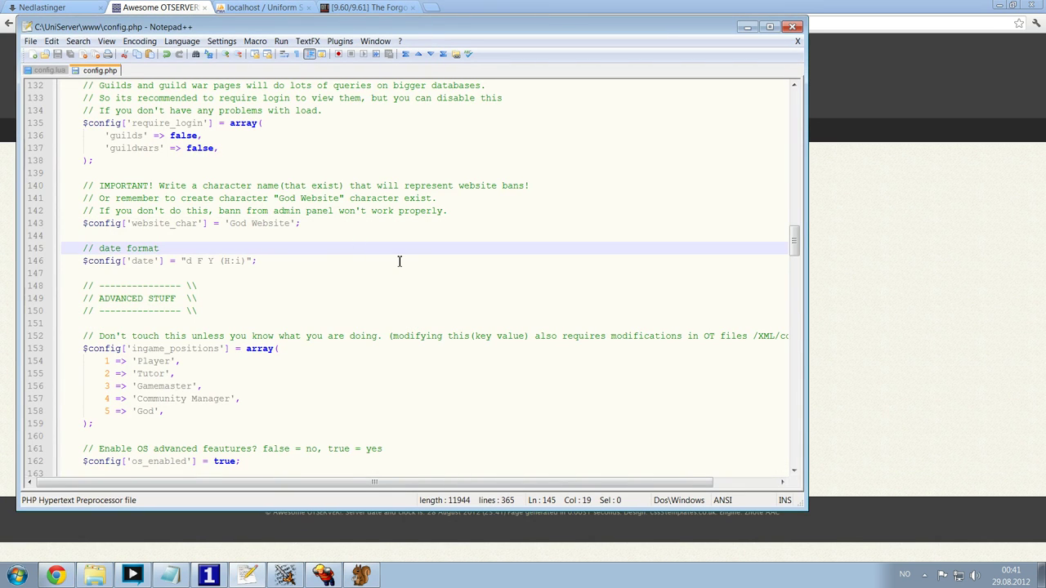
pyautogui.scroll(5, 402, 259)
pyautogui.hotkey('alt', 'Tab')
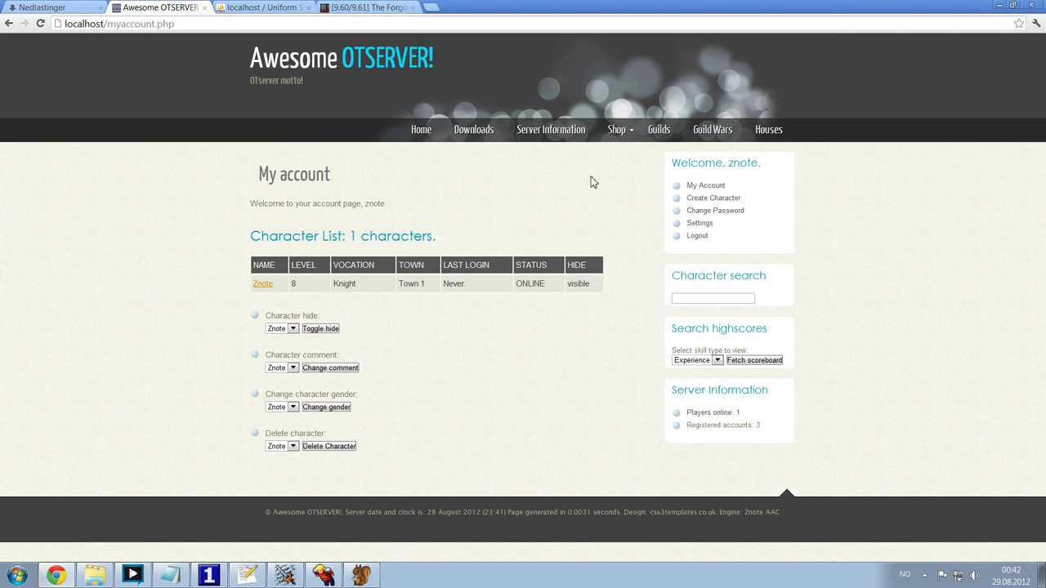
pyautogui.hotkey('alt', 'Tab')
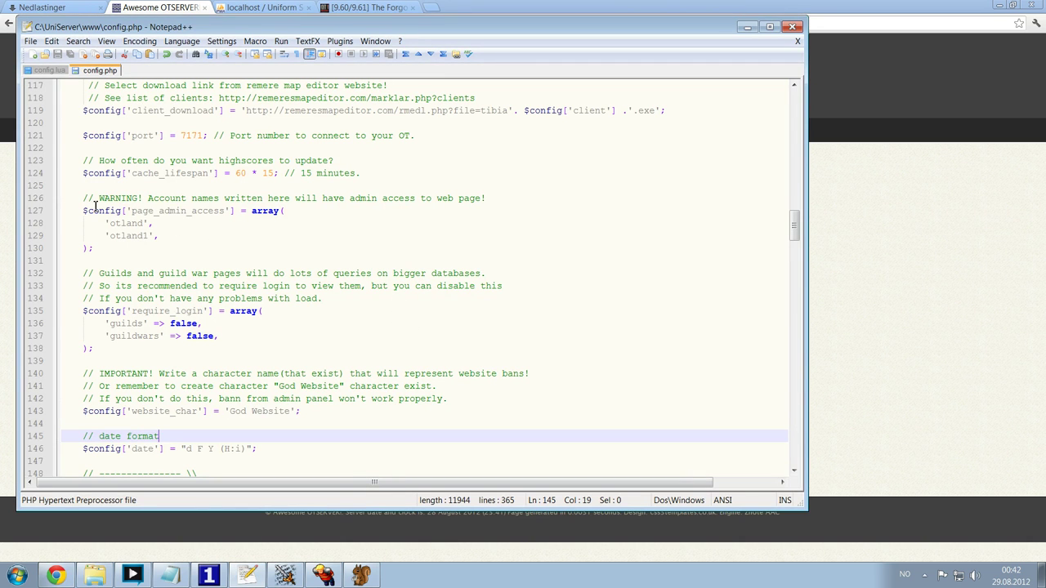
# - Replace the first page_admin_access account entry with znote
pyautogui.moveTo(84, 210); pyautogui.dragTo(226, 211)
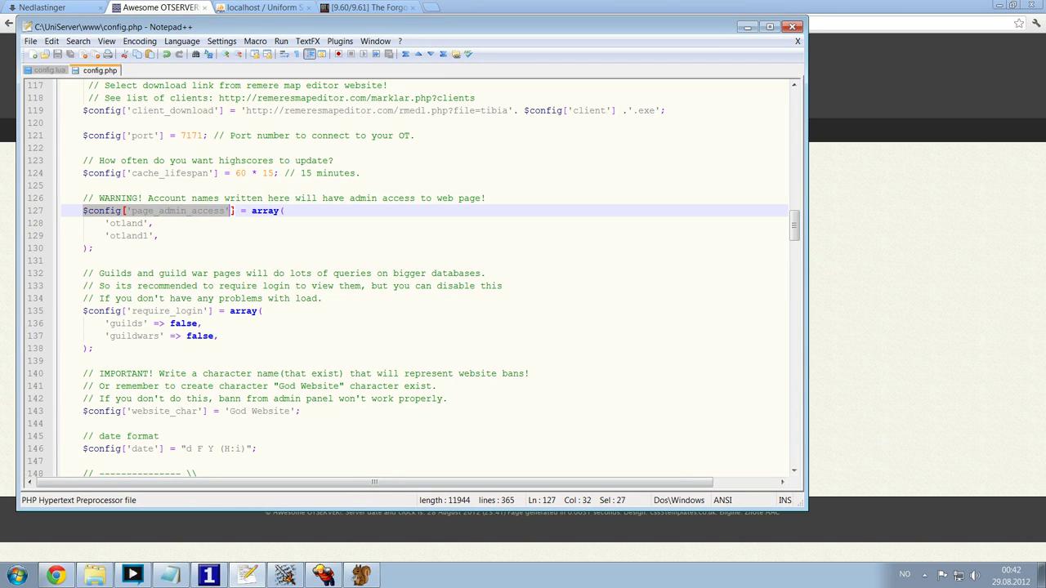
pyautogui.click(244, 238)
pyautogui.press('Up')
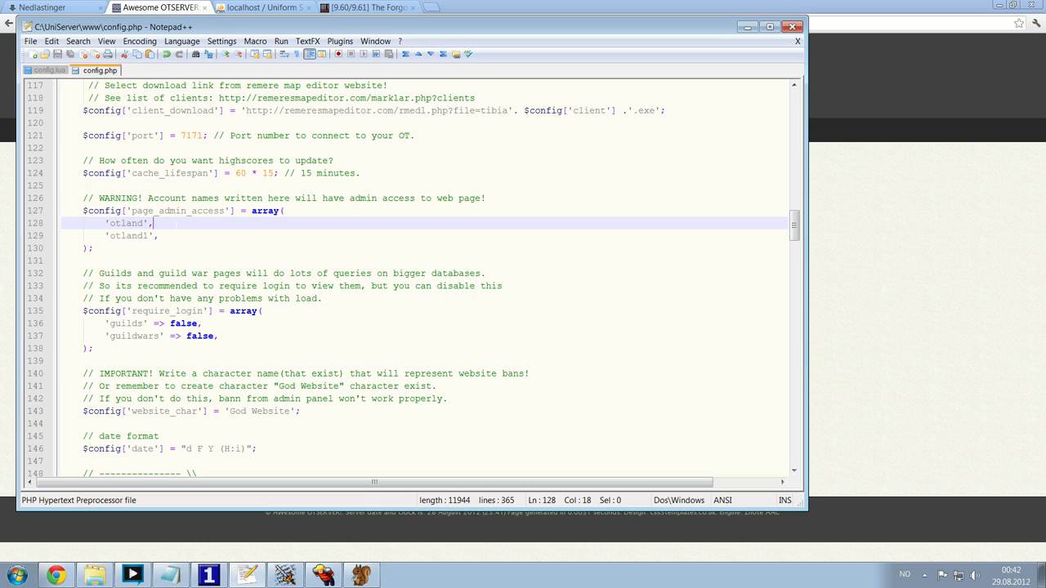
pyautogui.press('Left')
pyautogui.moveTo(144, 223); pyautogui.dragTo(111, 232)
pyautogui.click(168, 226)
pyautogui.write('znote')
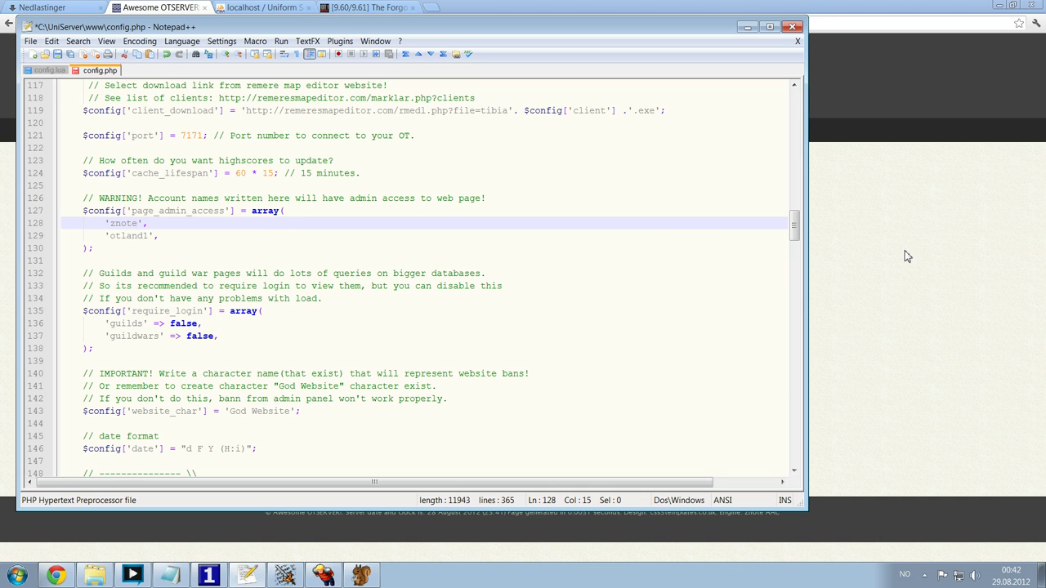
# - Confirm the account name, delete the otland1 line and save config.php
pyautogui.click(907, 257)
pyautogui.moveTo(729, 163); pyautogui.dragTo(761, 163)
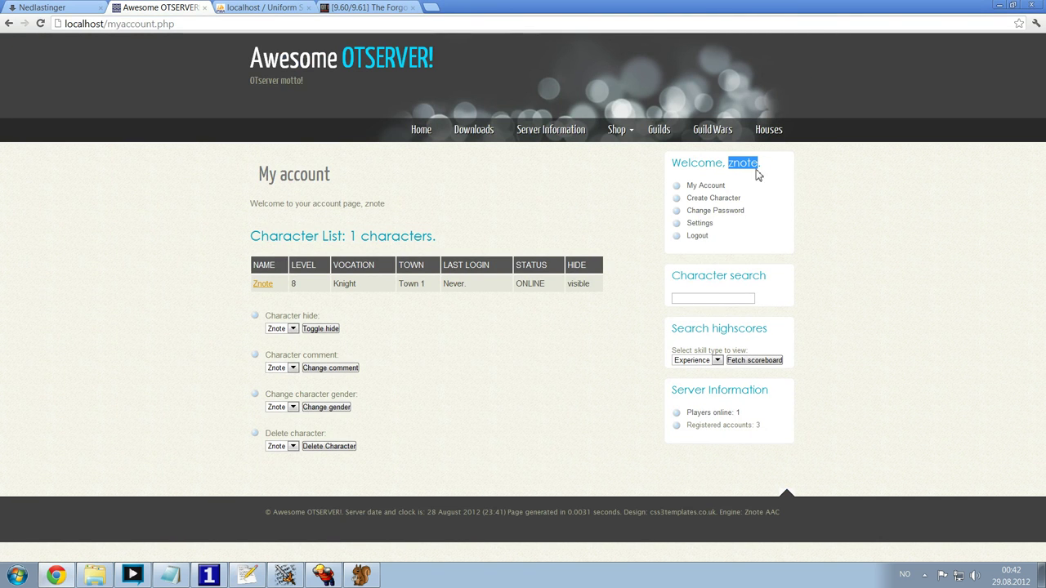
pyautogui.hotkey('alt', 'Tab')
pyautogui.click(165, 231)
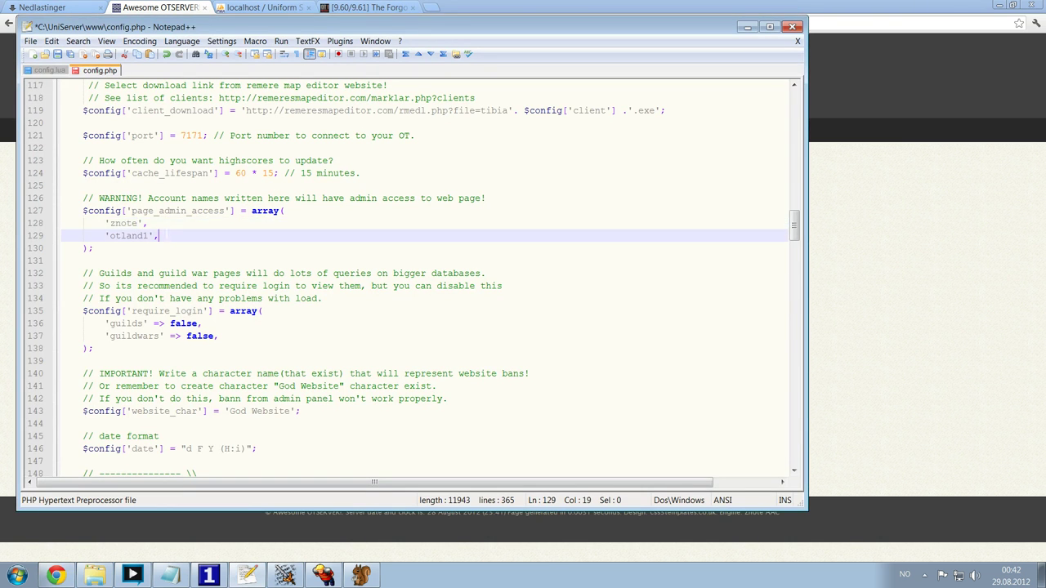
pyautogui.moveTo(159, 235); pyautogui.dragTo(104, 235)
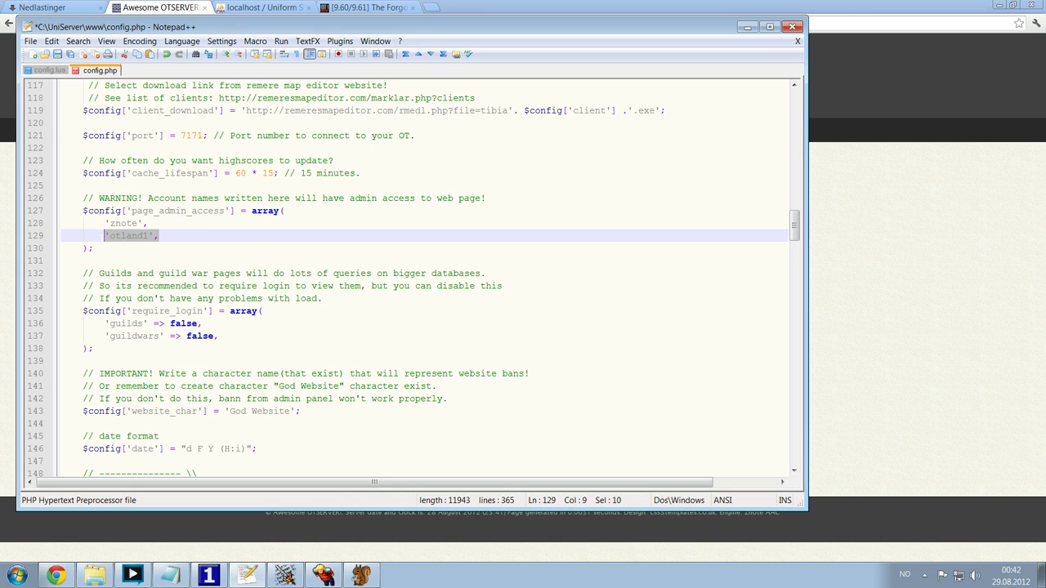
pyautogui.moveTo(184, 238); pyautogui.dragTo(71, 237)
pyautogui.press('BackSpace')
pyautogui.press('BackSpace')
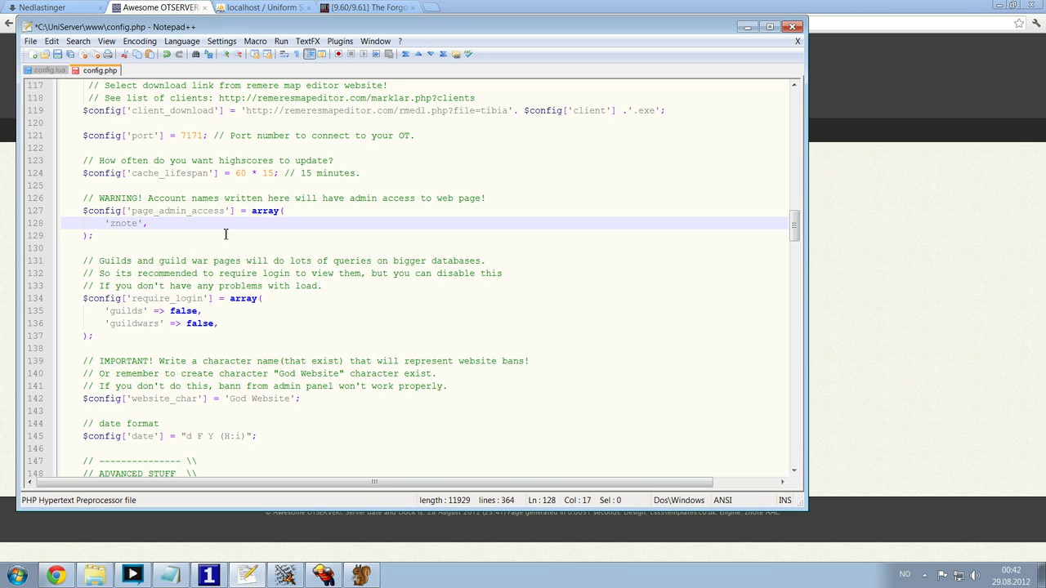
pyautogui.hotkey('ctrl', 's')
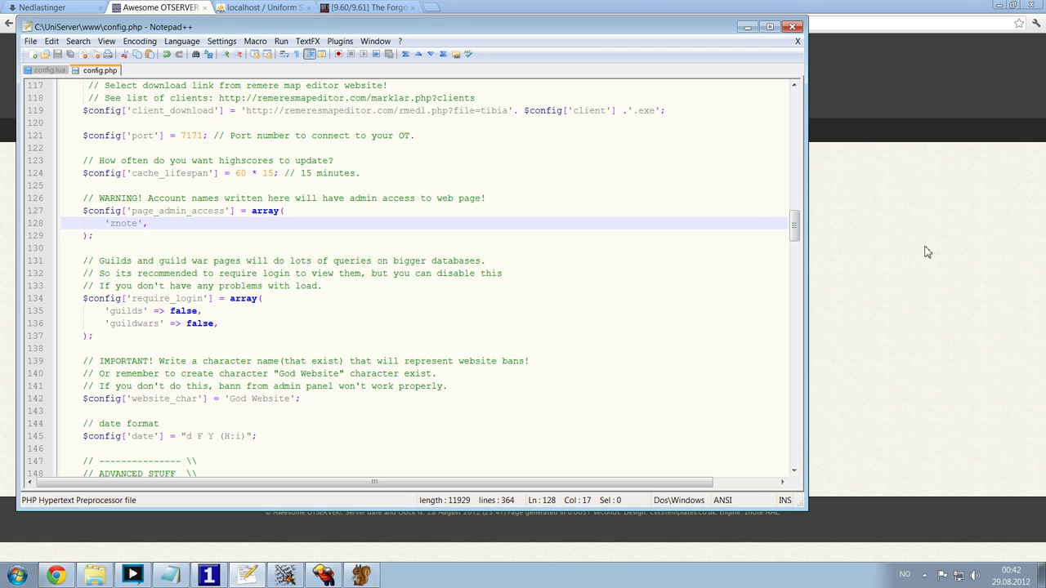
pyautogui.click(928, 251)
# - Open the Admin Page from the My Account page
pyautogui.click(701, 187)
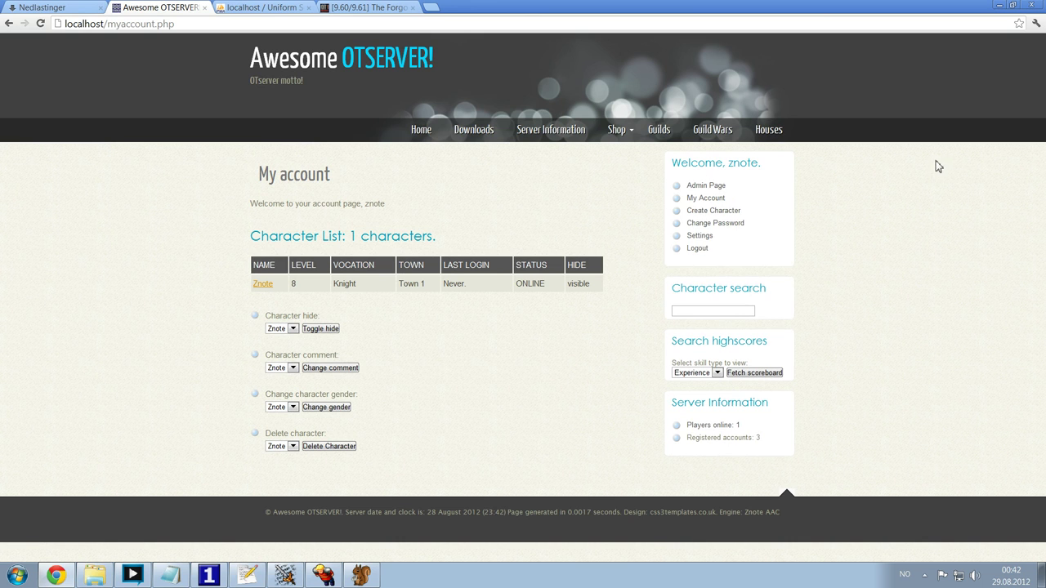
pyautogui.moveTo(744, 190); pyautogui.dragTo(686, 186)
pyautogui.click(517, 201)
pyautogui.click(703, 186)
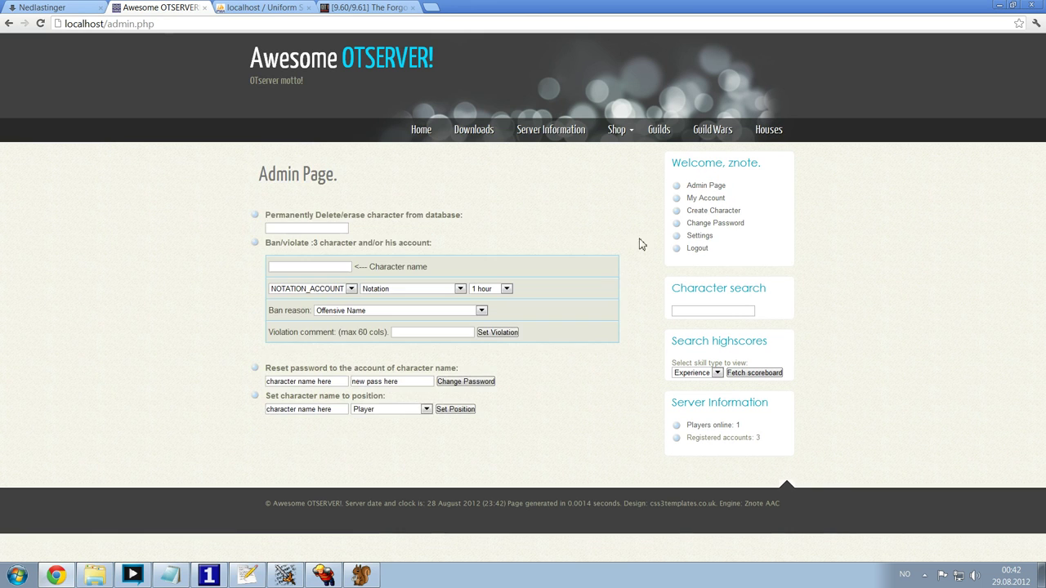
pyautogui.moveTo(315, 215); pyautogui.dragTo(442, 215)
pyautogui.moveTo(283, 244)
pyautogui.mouseDown()
pyautogui.moveTo(396, 255)
pyautogui.moveTo(427, 245)
pyautogui.mouseUp()
# - Fill the ban form: NAMELOCK_PLAYER, Banishment, 1 hour, Non-English Public Statement, comment 'asdasdasd', no name
pyautogui.click(299, 267)
pyautogui.click(319, 290)
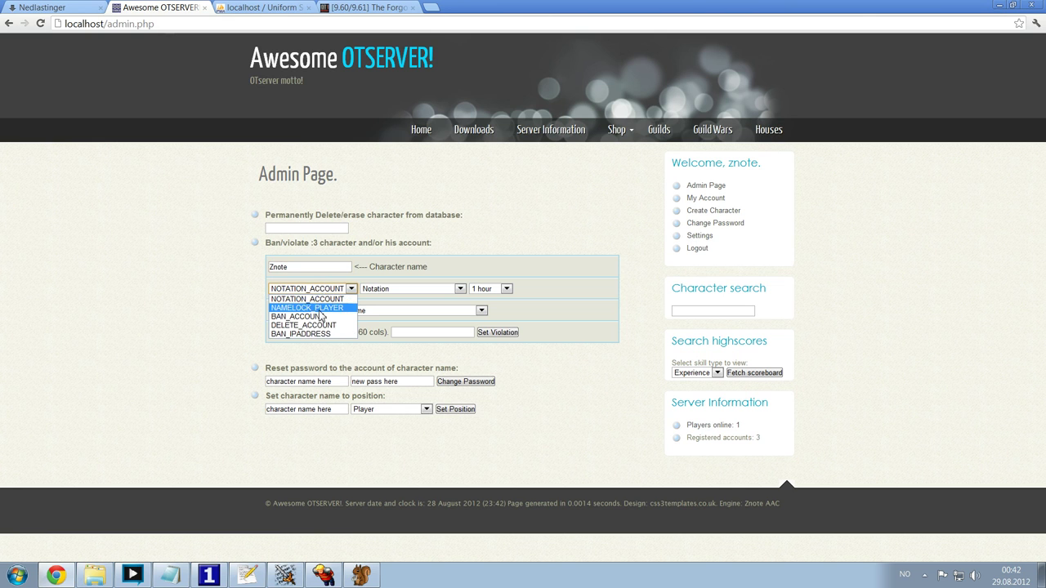
pyautogui.click(321, 310)
pyautogui.click(404, 291)
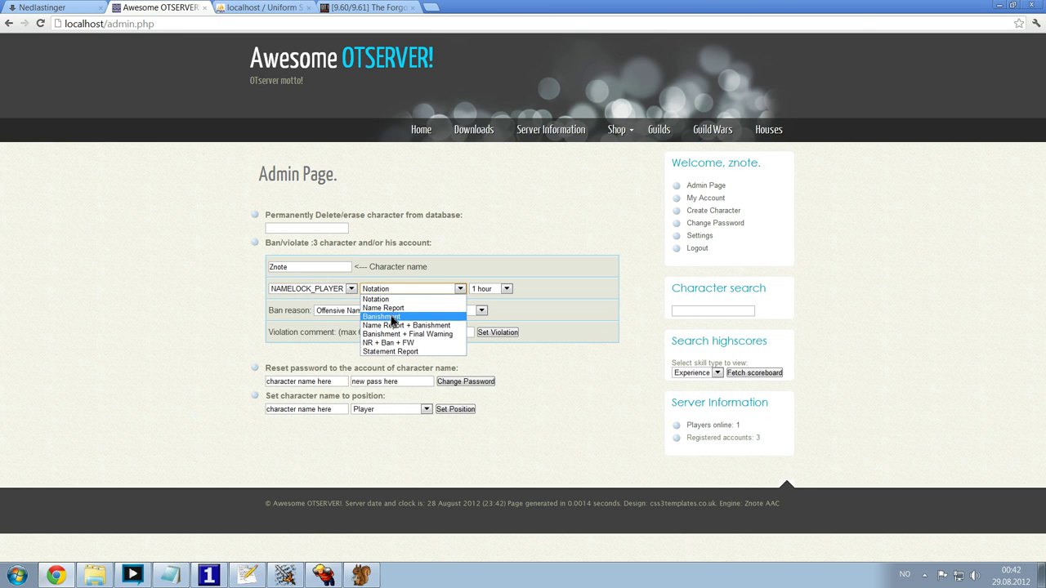
pyautogui.click(390, 317)
pyautogui.click(411, 292)
pyautogui.click(505, 288)
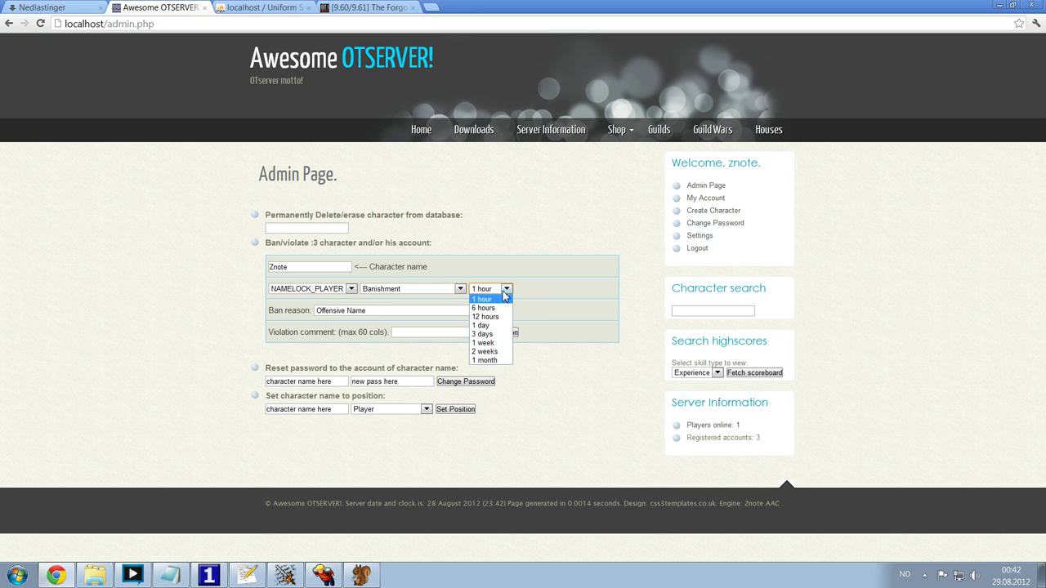
pyautogui.click(504, 299)
pyautogui.click(360, 312)
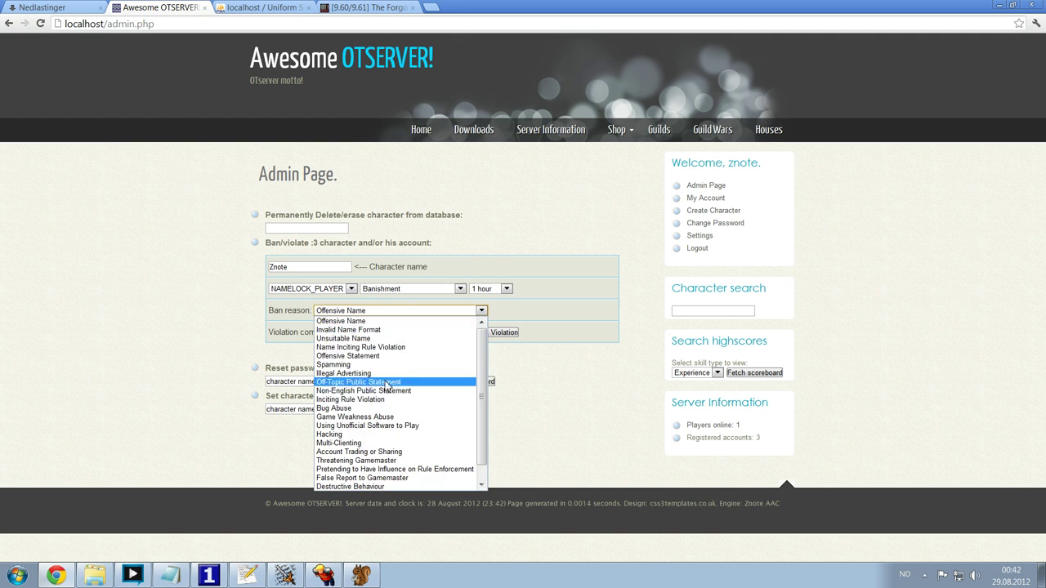
pyautogui.click(363, 391)
pyautogui.click(404, 332)
pyautogui.write('asdasdasd')
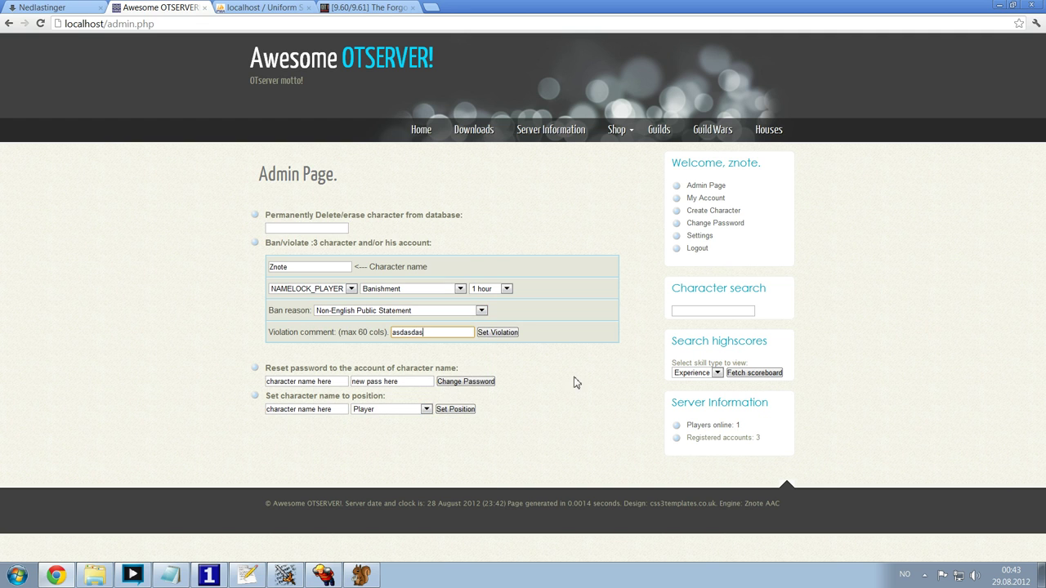
pyautogui.doubleClick(309, 270)
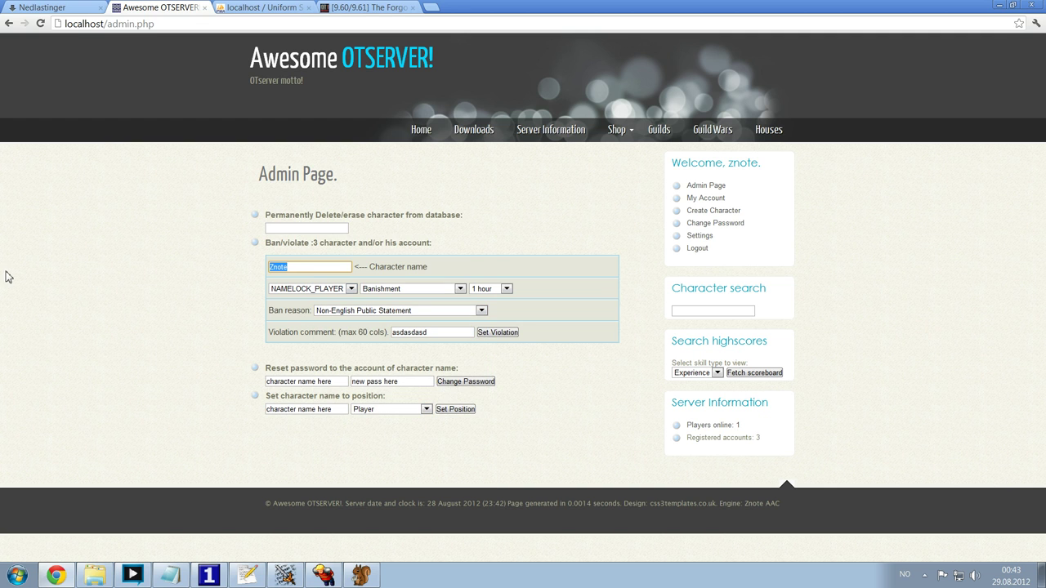
pyautogui.press('BackSpace')
# - Log the character out of the Tibia client and reload the Admin Page
pyautogui.click(705, 187)
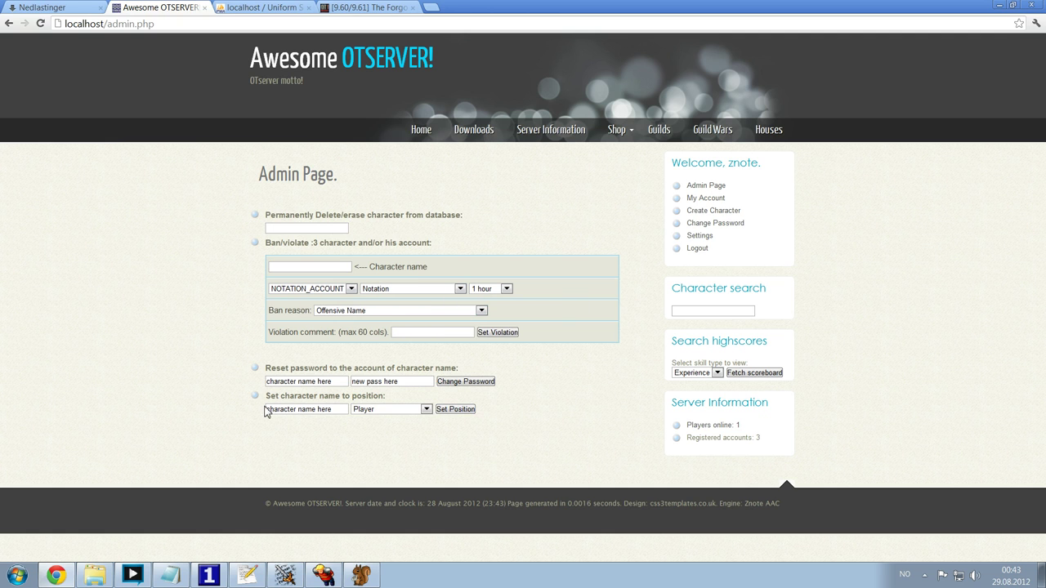
pyautogui.tripleClick(341, 408)
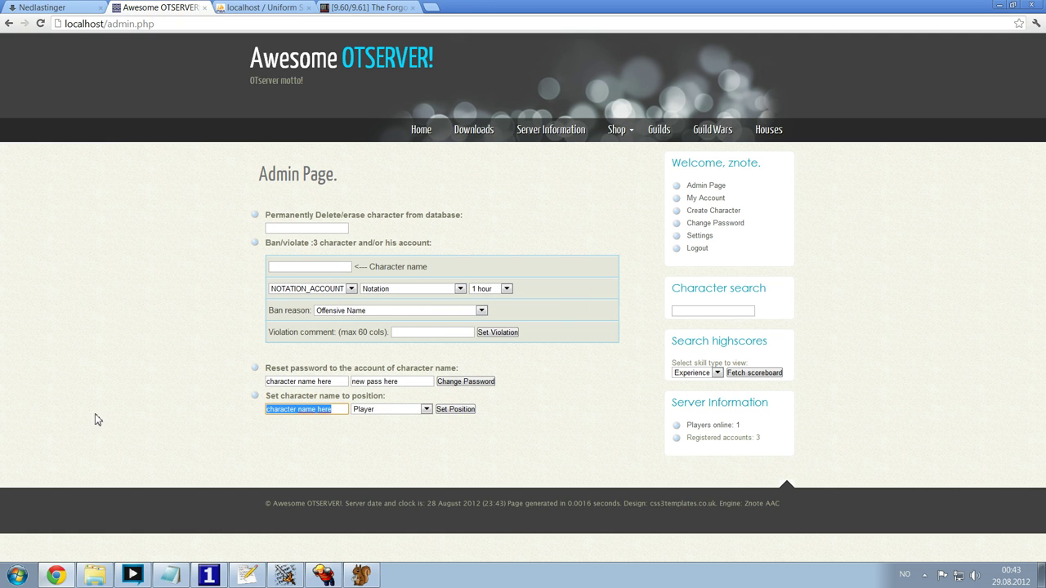
pyautogui.write('Znote')
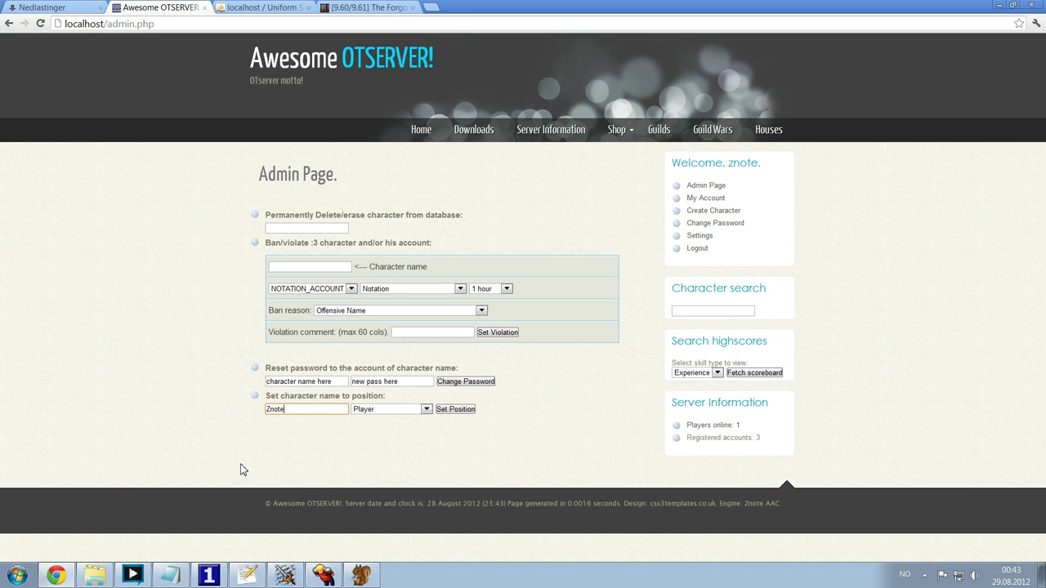
pyautogui.click(324, 576)
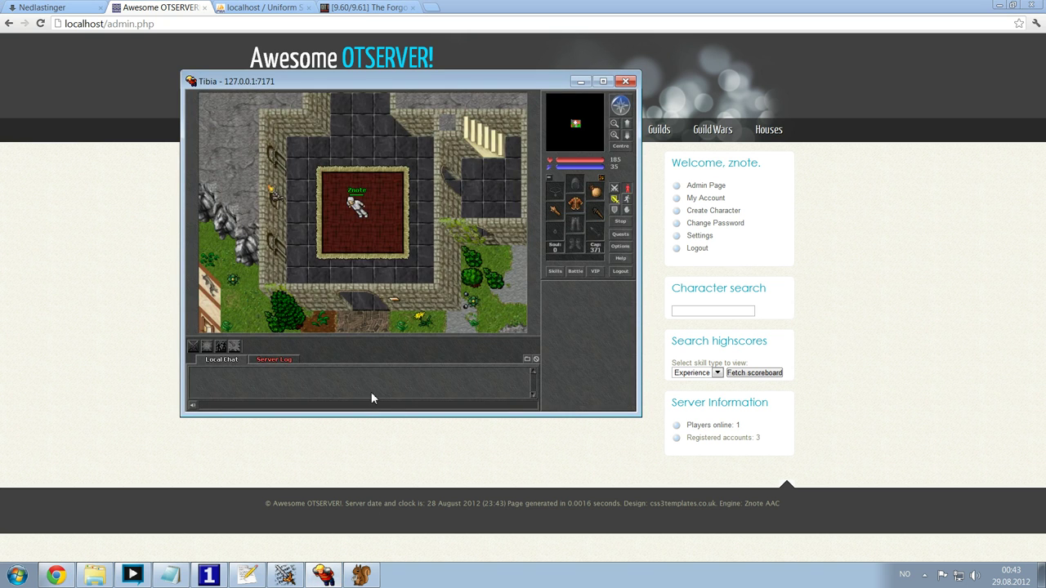
pyautogui.hotkey('ctrl', 'l')
pyautogui.press('Escape')
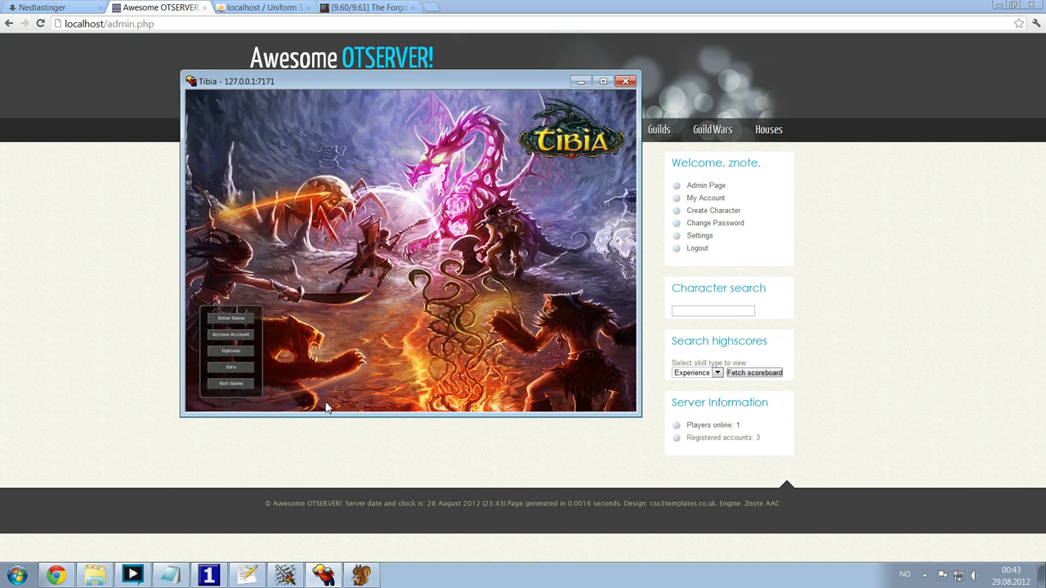
pyautogui.click(79, 394)
pyautogui.moveTo(299, 412); pyautogui.dragTo(251, 420)
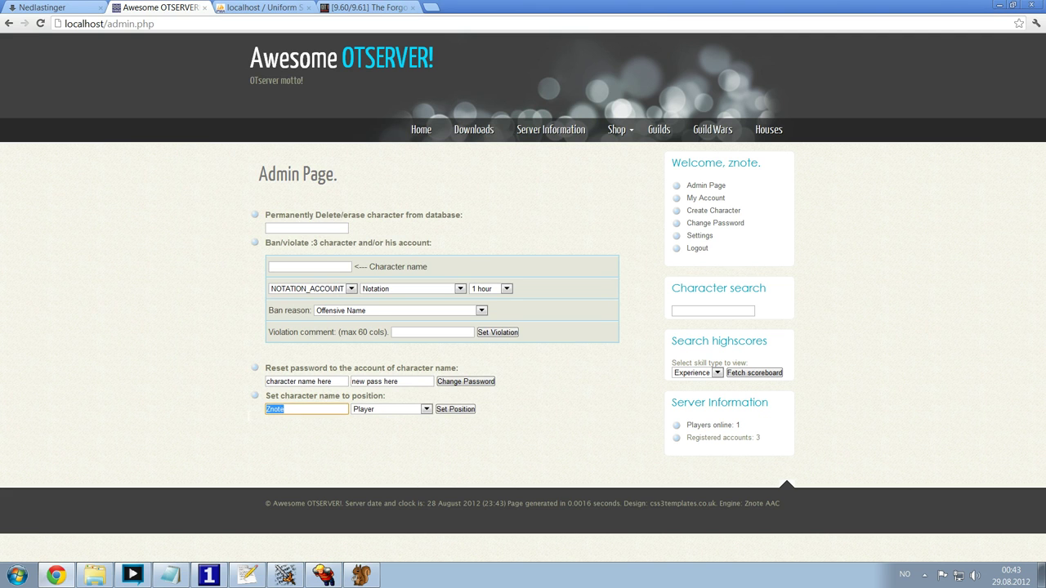
pyautogui.click(706, 186)
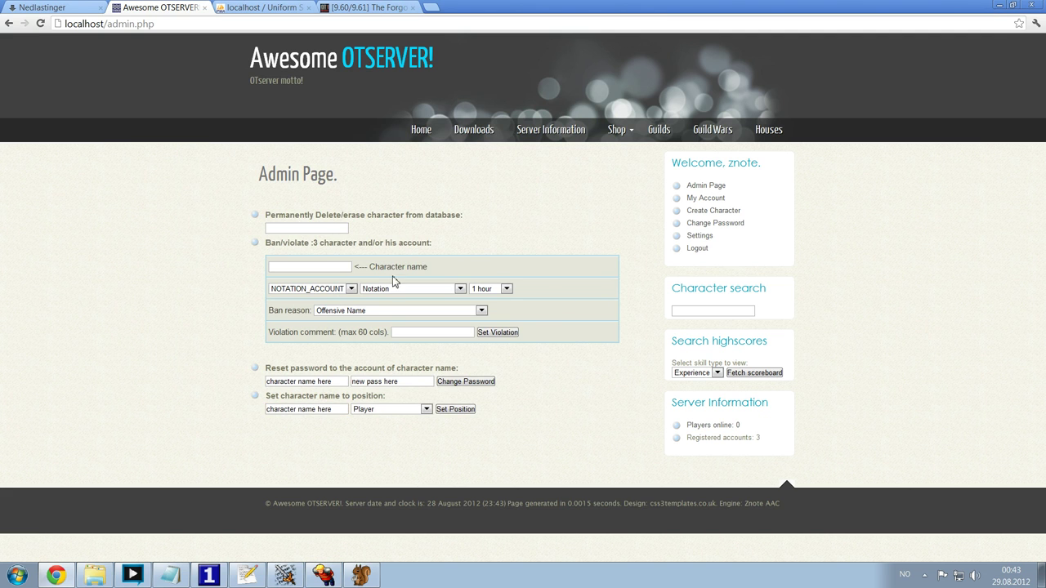
pyautogui.click(708, 198)
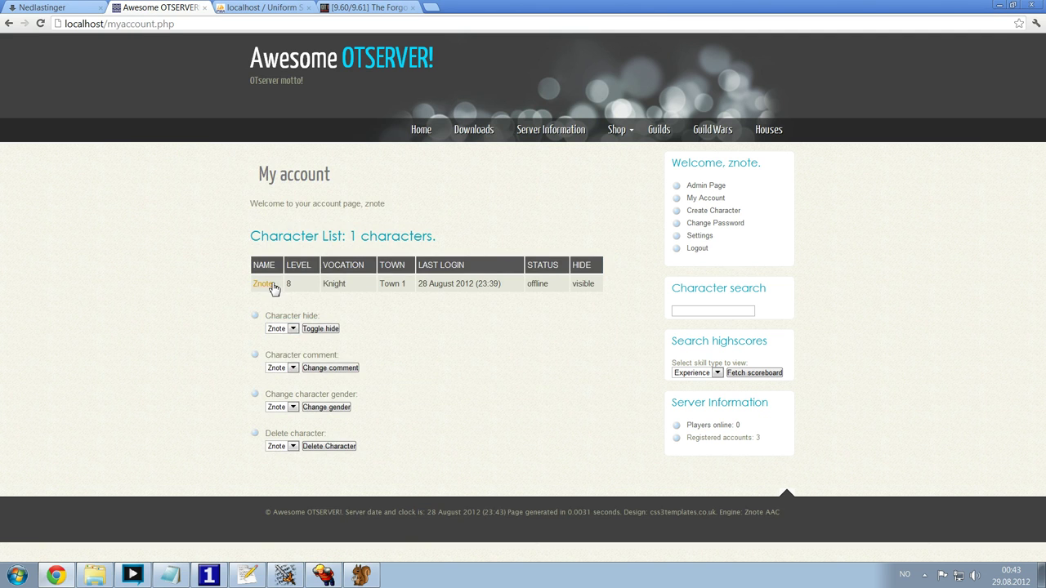
pyautogui.click(709, 186)
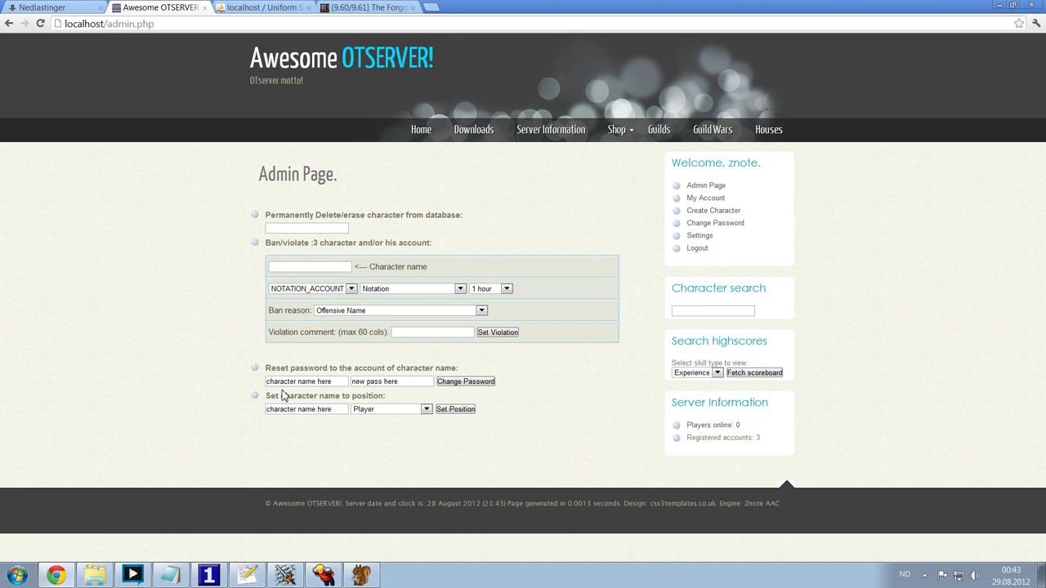
# - Set character Znote to the God position using the admin position form
pyautogui.click(340, 410)
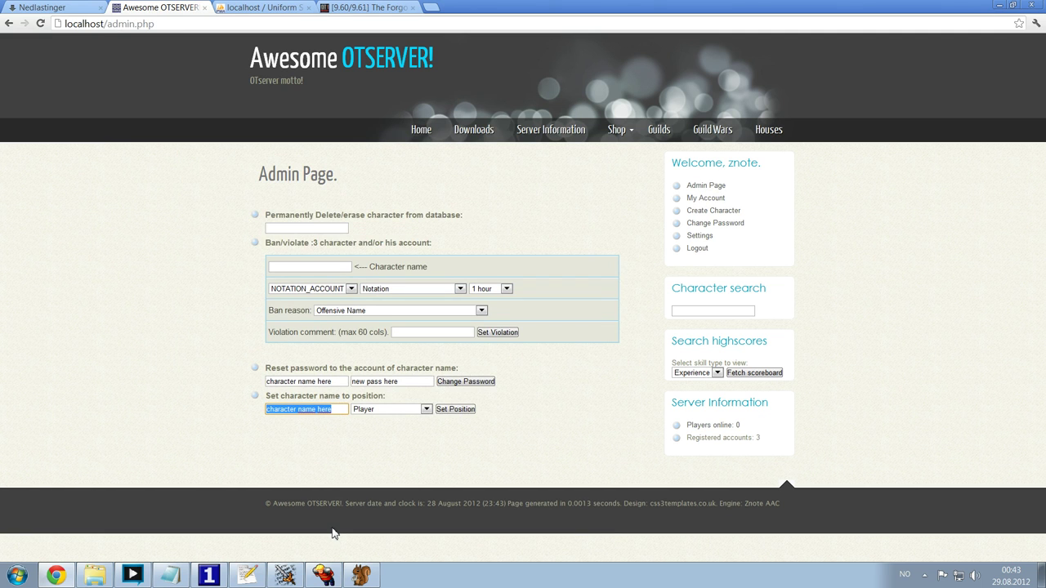
pyautogui.write('Znote')
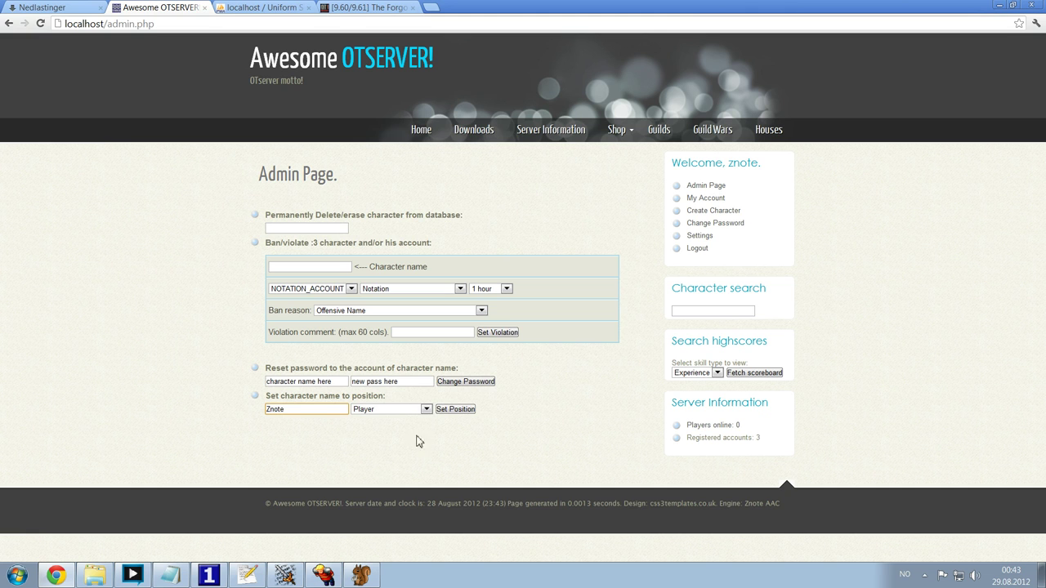
pyautogui.click(407, 409)
pyautogui.click(369, 455)
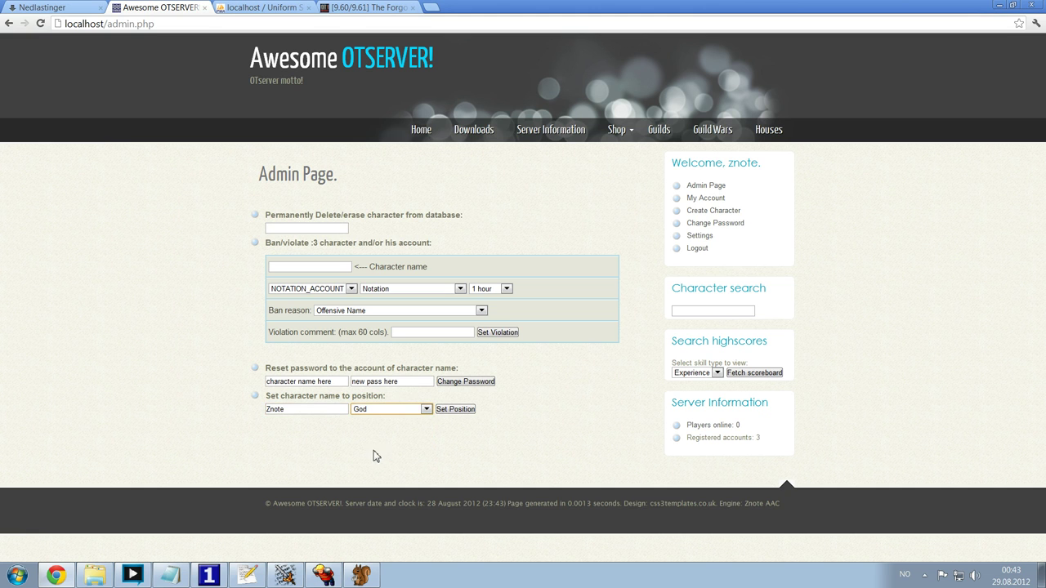
pyautogui.click(463, 415)
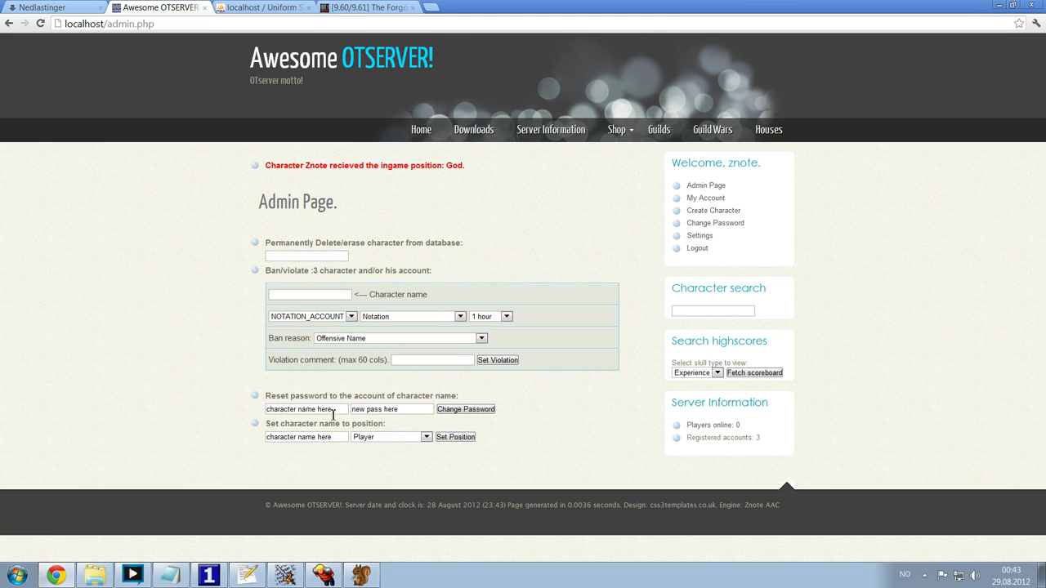
pyautogui.moveTo(265, 166); pyautogui.dragTo(465, 165)
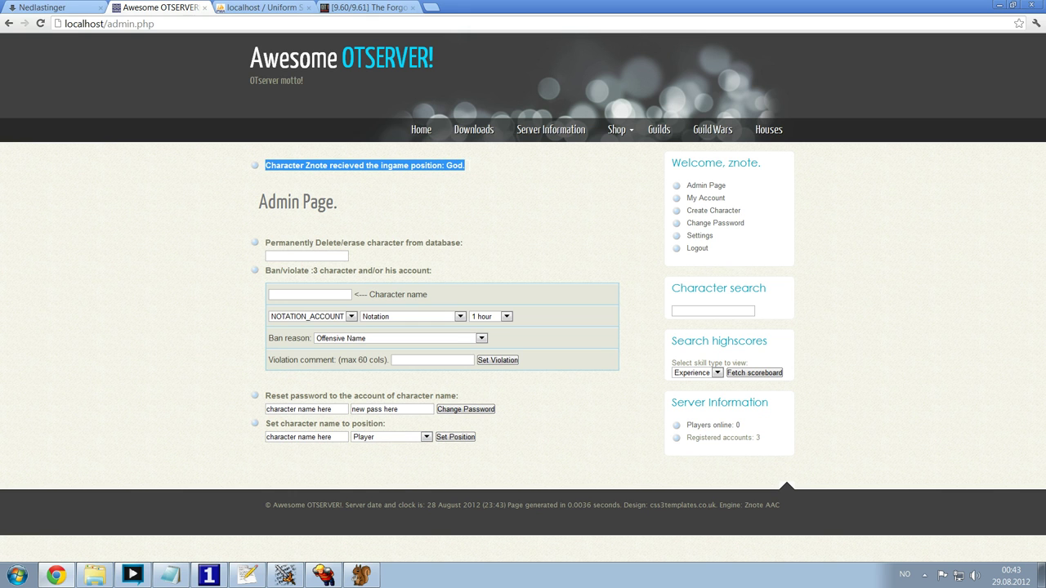
# - Log into the local server in the Tibia client and enter the game as Znote
pyautogui.click(322, 575)
pyautogui.click(231, 319)
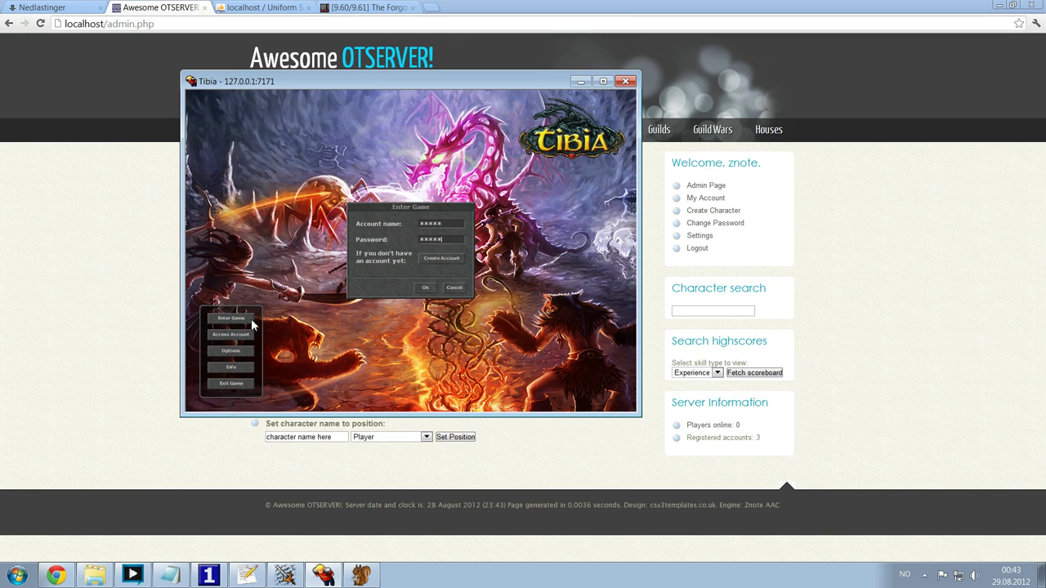
pyautogui.press('Return')
pyautogui.press('Return')
pyautogui.click(322, 293)
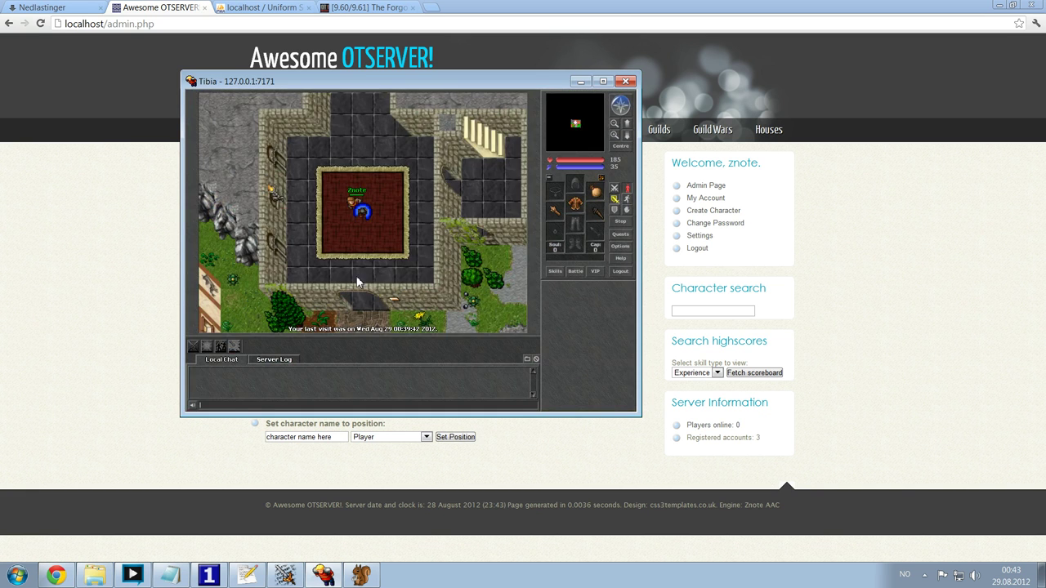
# - Walk around the temple and say 'hiho :3' in local chat
pyautogui.press('Up')
pyautogui.press('Up')
pyautogui.press('Up')
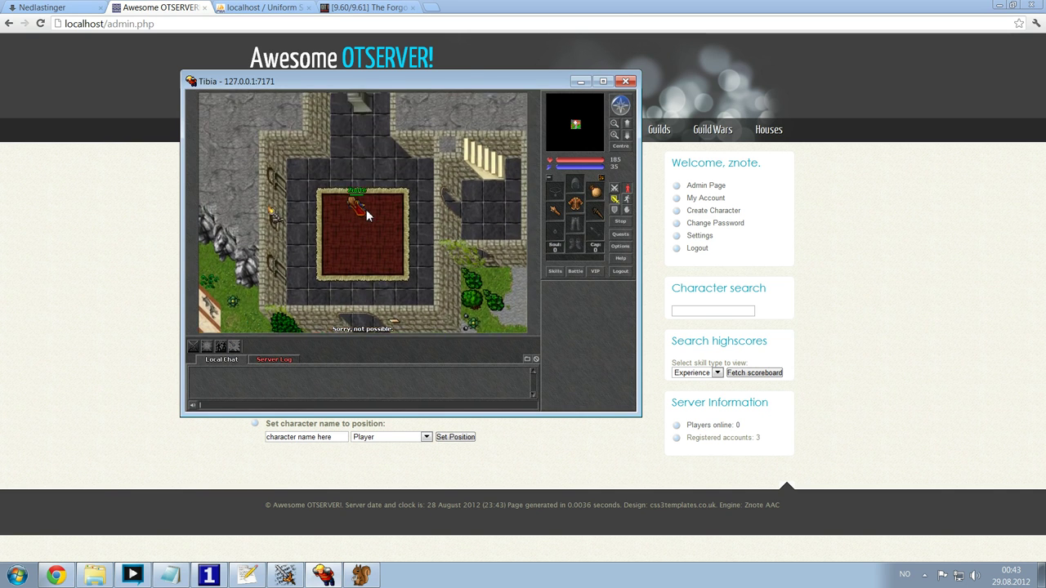
pyautogui.press('Down')
pyautogui.press('Down')
pyautogui.press('Down')
pyautogui.press('Down')
pyautogui.press('Up')
pyautogui.press('Up')
pyautogui.press('Up')
pyautogui.press('Up')
pyautogui.press('Up')
pyautogui.press('Up')
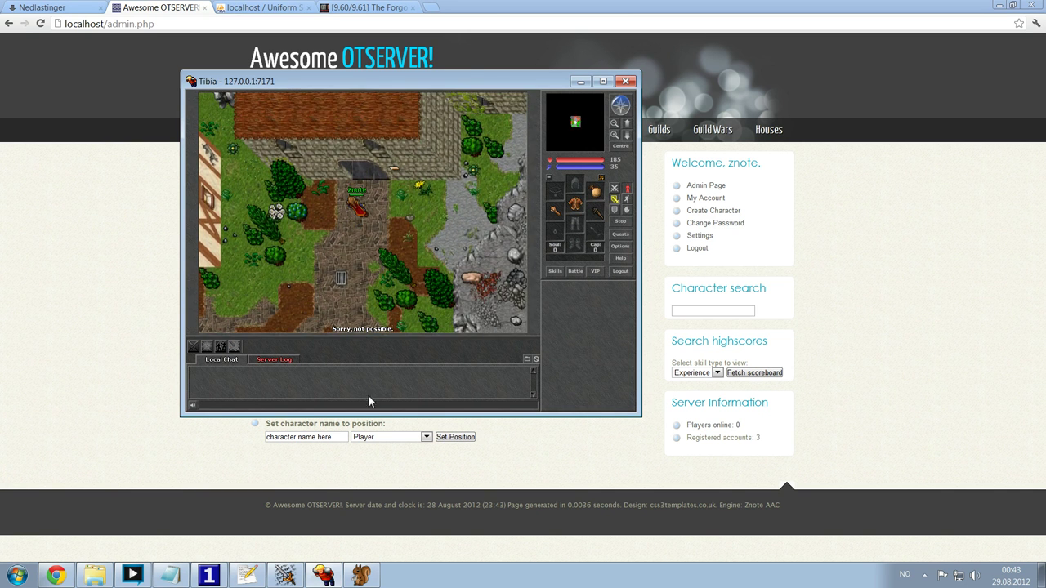
pyautogui.press('Down')
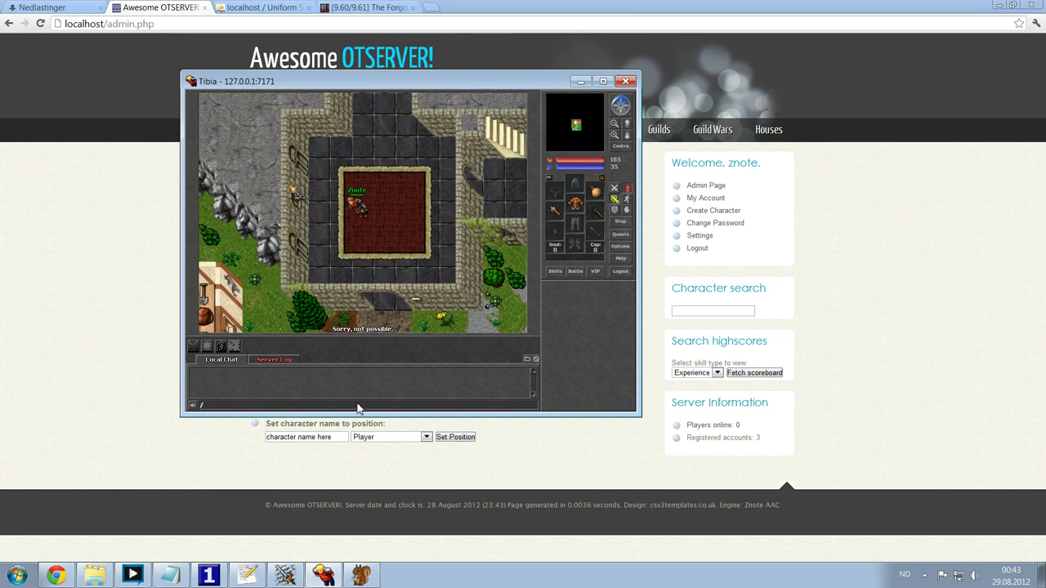
pyautogui.press('Down')
pyautogui.press('Down')
pyautogui.press('Down')
pyautogui.press('Down')
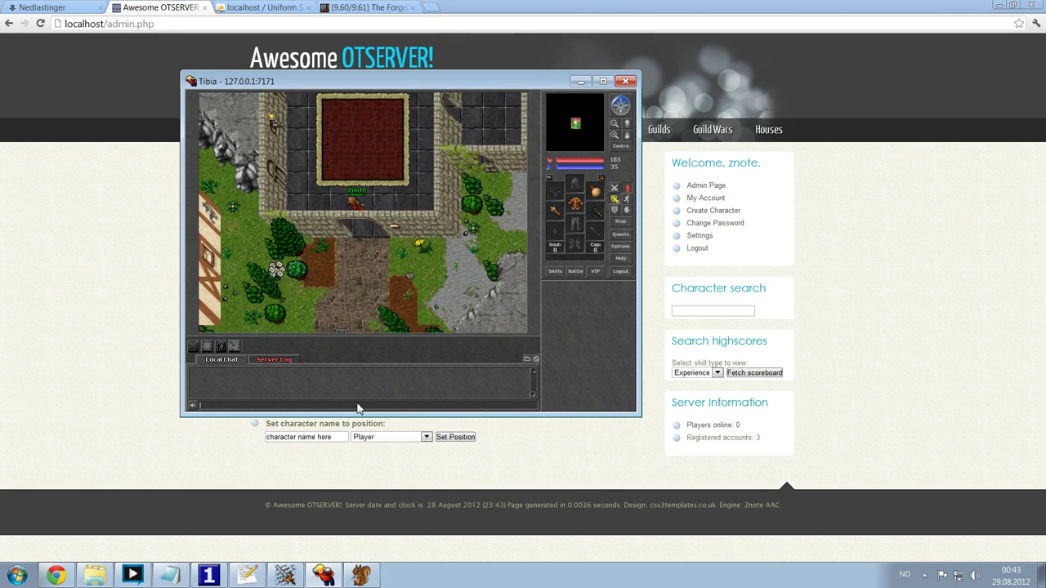
pyautogui.press('Up')
pyautogui.press('Up')
pyautogui.press('Up')
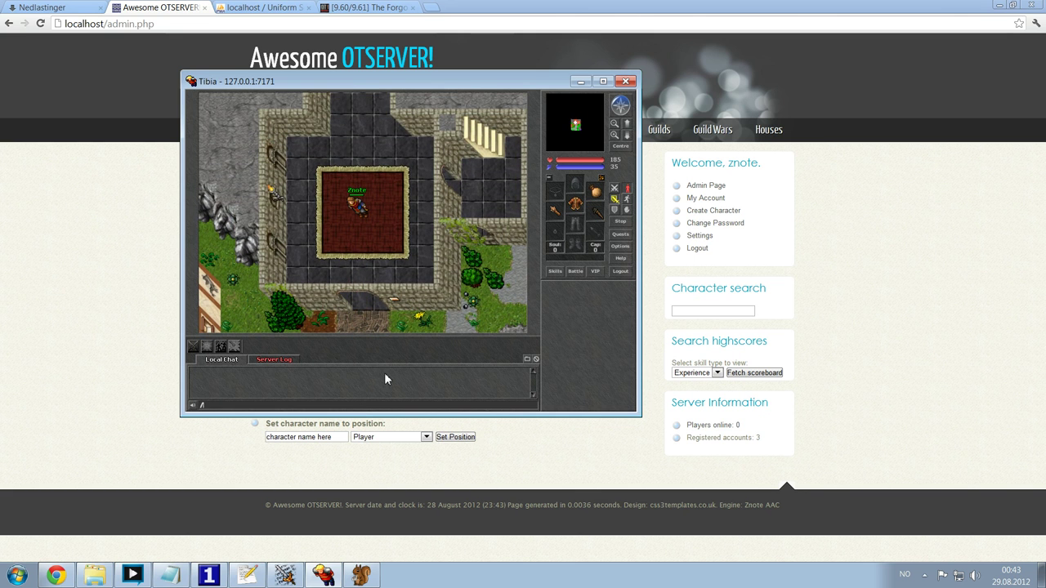
pyautogui.write('ho :3')
pyautogui.press('Return')
pyautogui.click(173, 576)
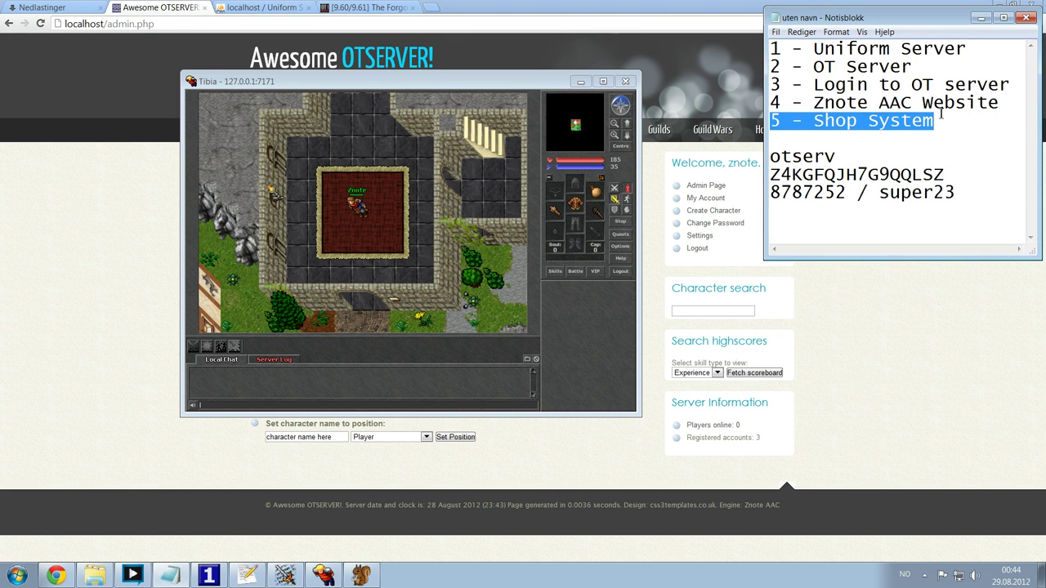
# - From the site's home page, view Shop > Buy Points and then Shop > Shop Offers
pyautogui.press('Right')
pyautogui.hotkey('shift', 'Home')
pyautogui.click(109, 281)
pyautogui.click(421, 129)
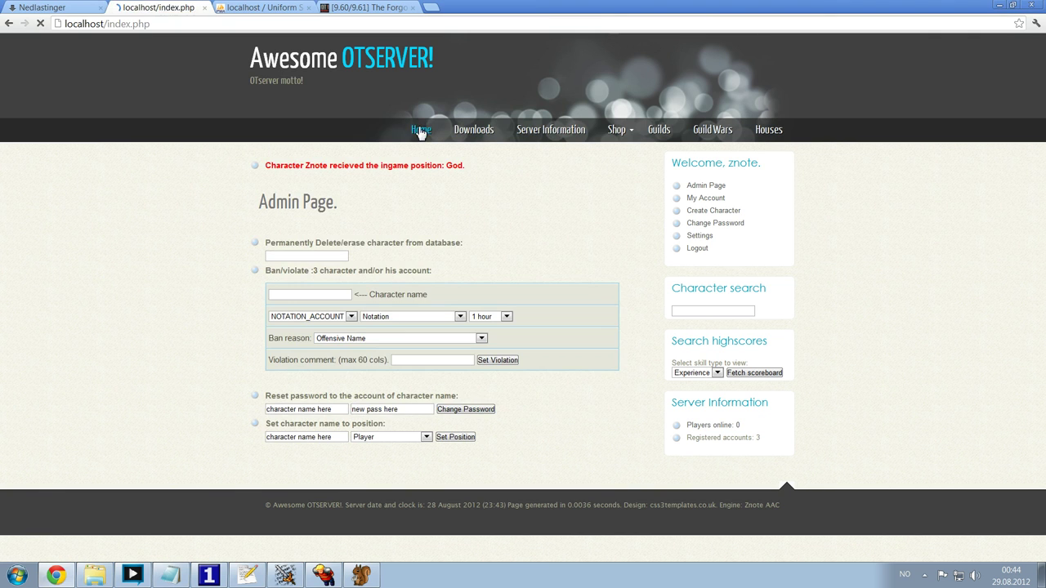
pyautogui.moveTo(549, 229); pyautogui.dragTo(536, 316)
pyautogui.click(558, 300)
pyautogui.moveTo(630, 129)
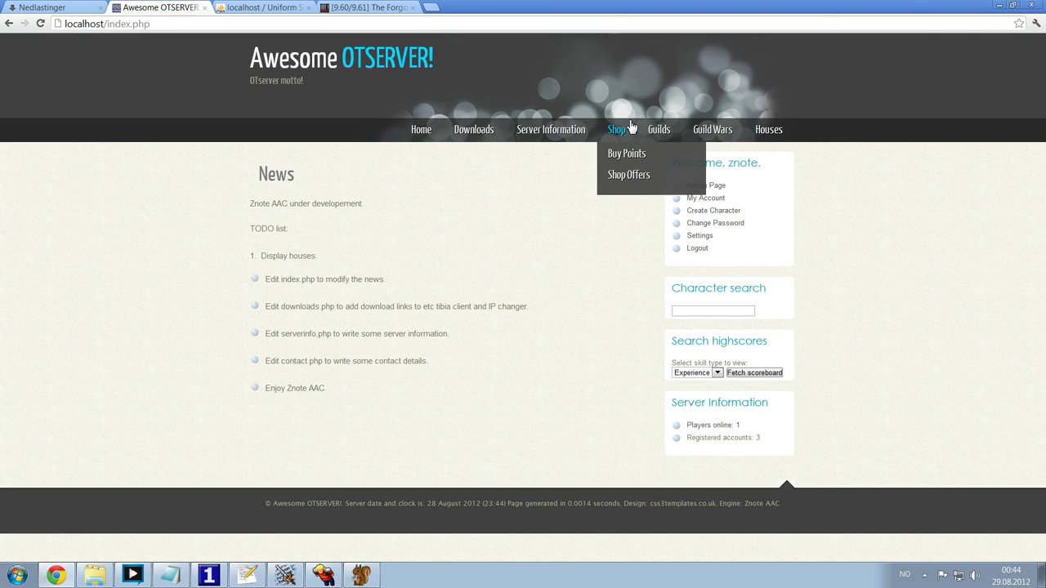
pyautogui.click(627, 153)
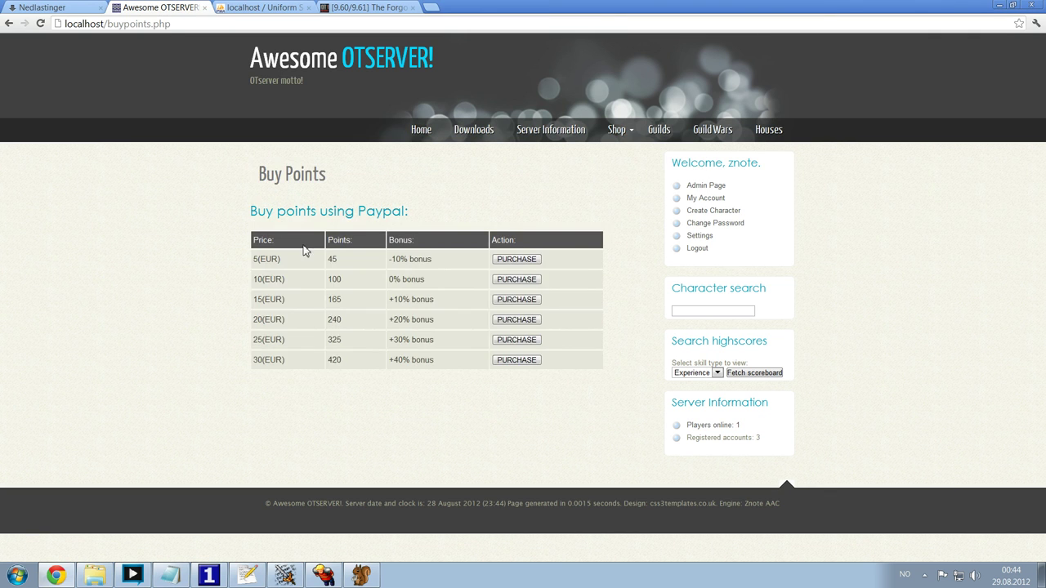
pyautogui.moveTo(630, 131)
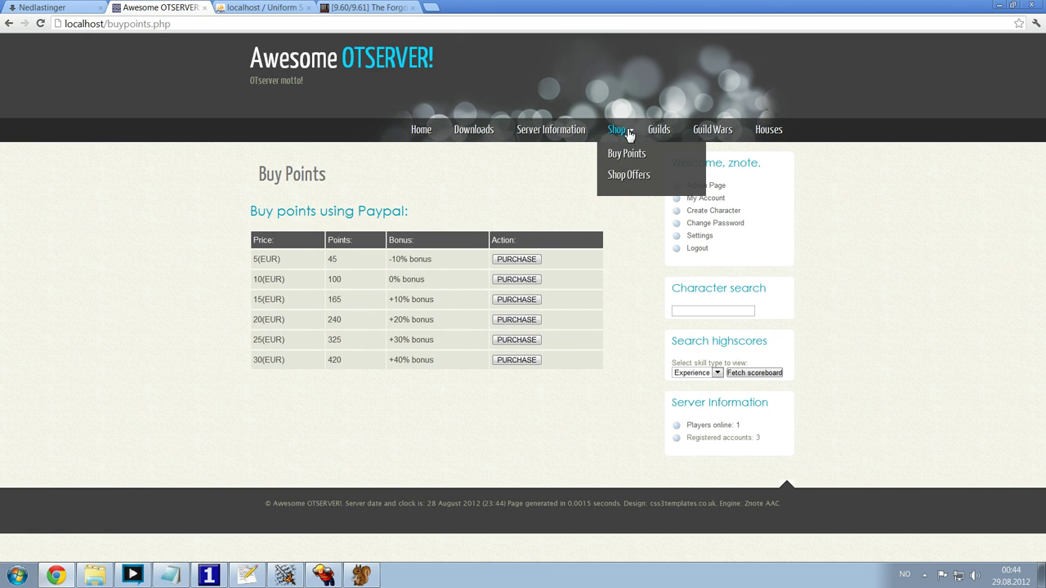
pyautogui.click(630, 173)
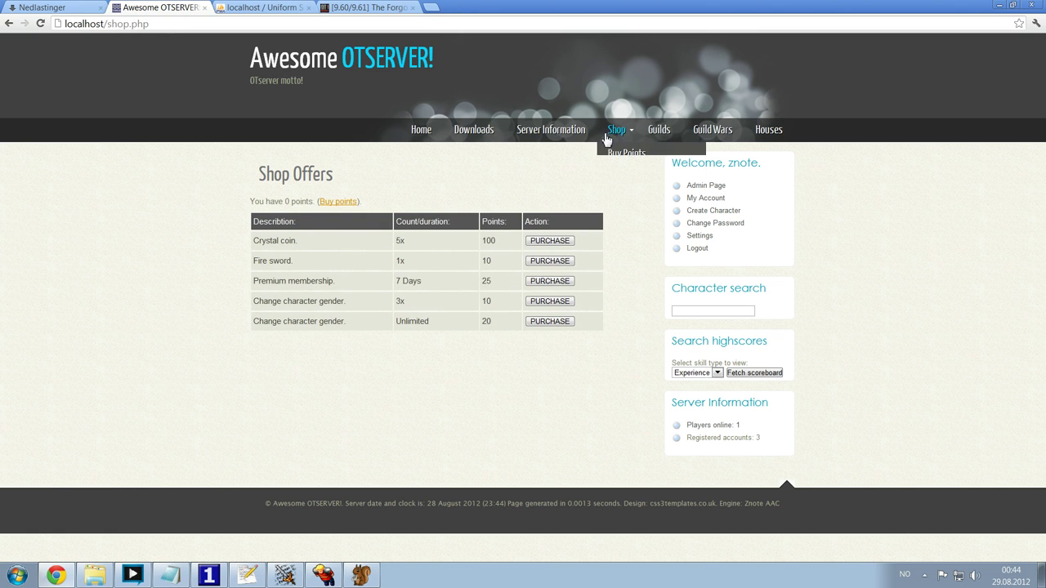
pyautogui.click(627, 153)
# - Scroll config.php to the PAYPAL section and place the caret on the EUR currency line
pyautogui.click(248, 576)
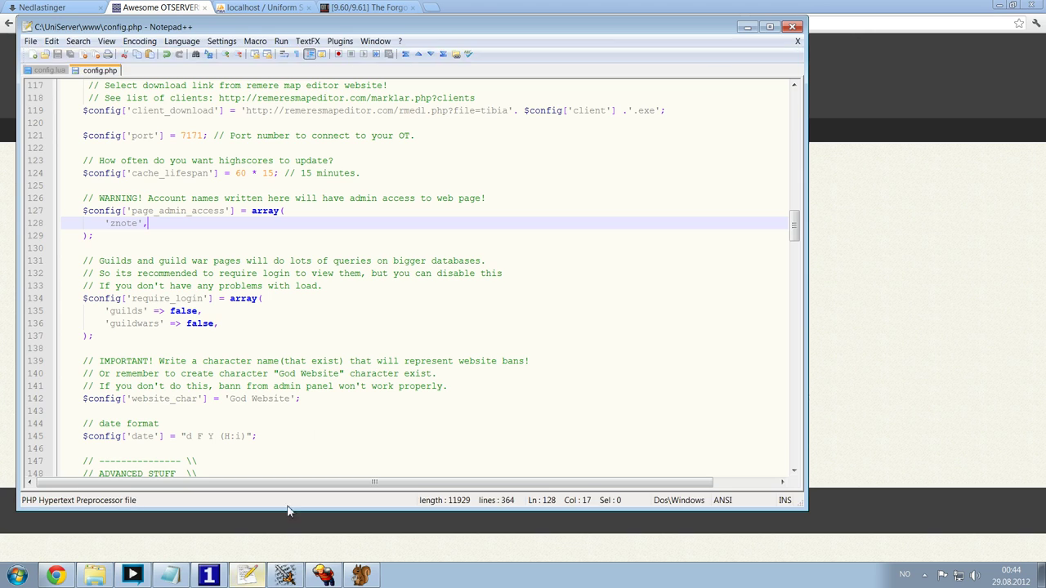
pyautogui.scroll(-20, 327, 222)
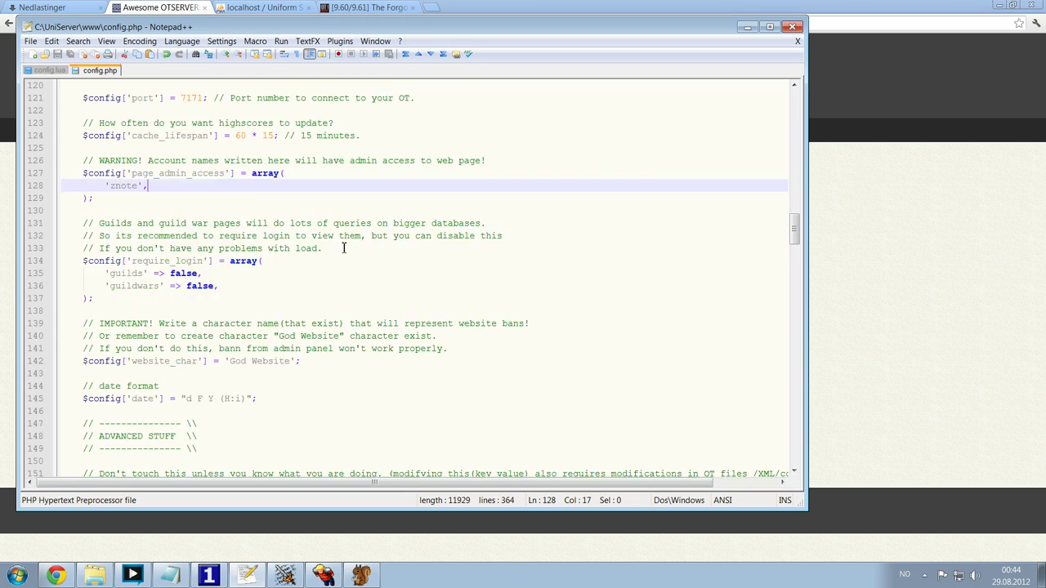
pyautogui.scroll(-20, 330, 258)
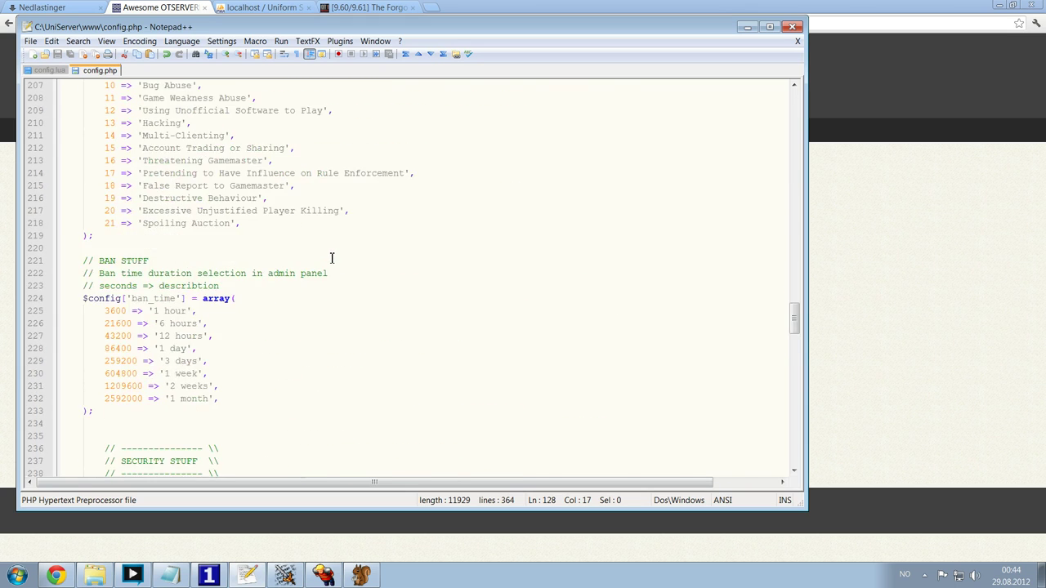
pyautogui.scroll(-20, 351, 282)
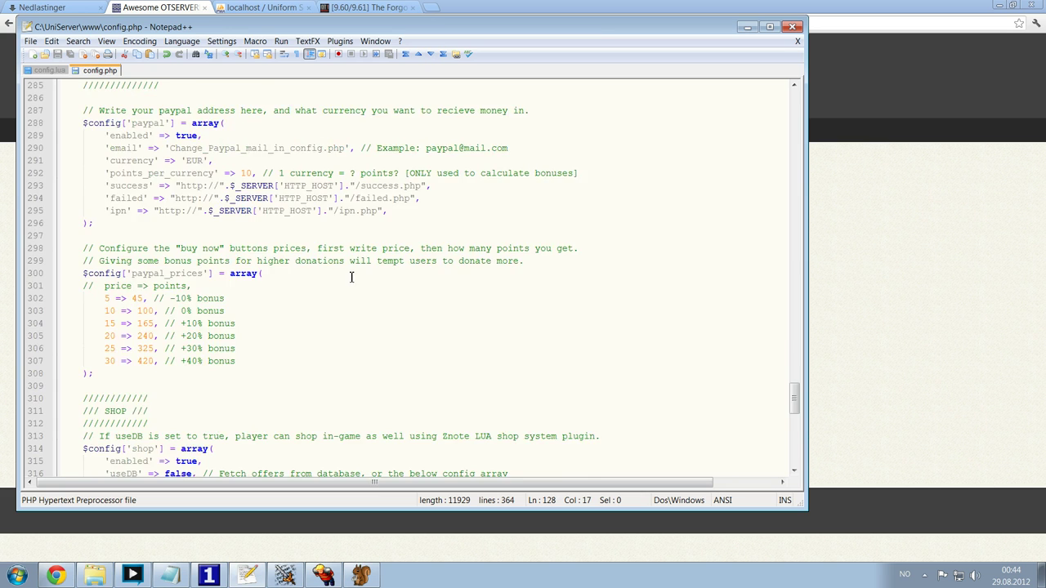
pyautogui.scroll(7, 354, 286)
pyautogui.scroll(16, 354, 286)
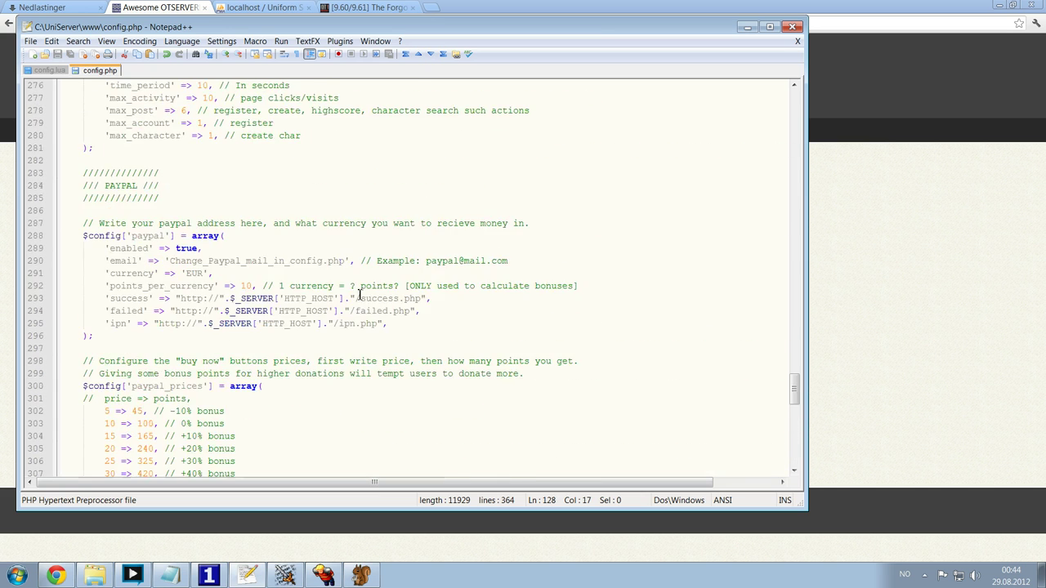
pyautogui.moveTo(97, 325); pyautogui.dragTo(338, 335)
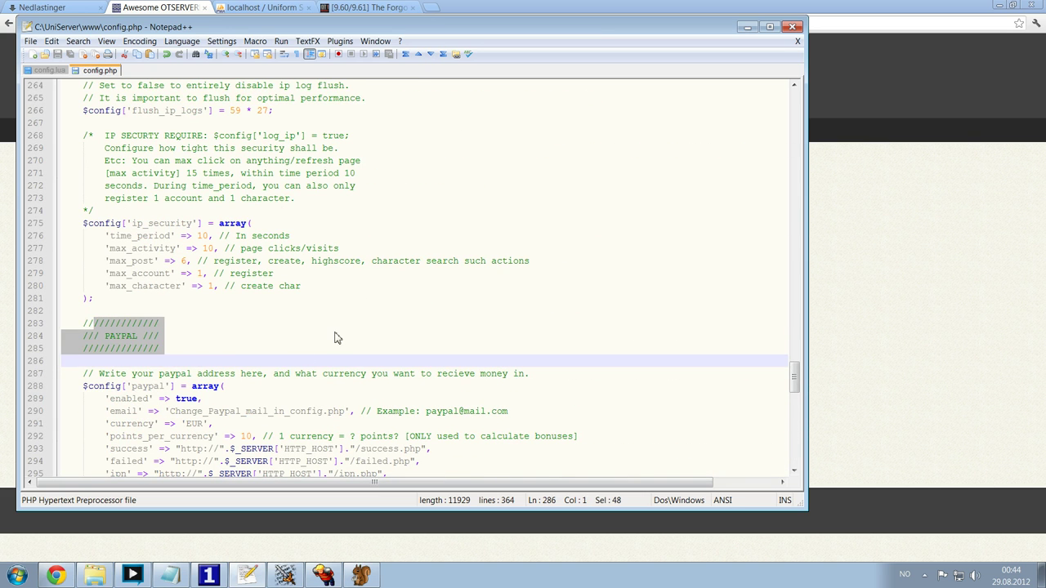
pyautogui.scroll(-5, 338, 336)
pyautogui.click(278, 274)
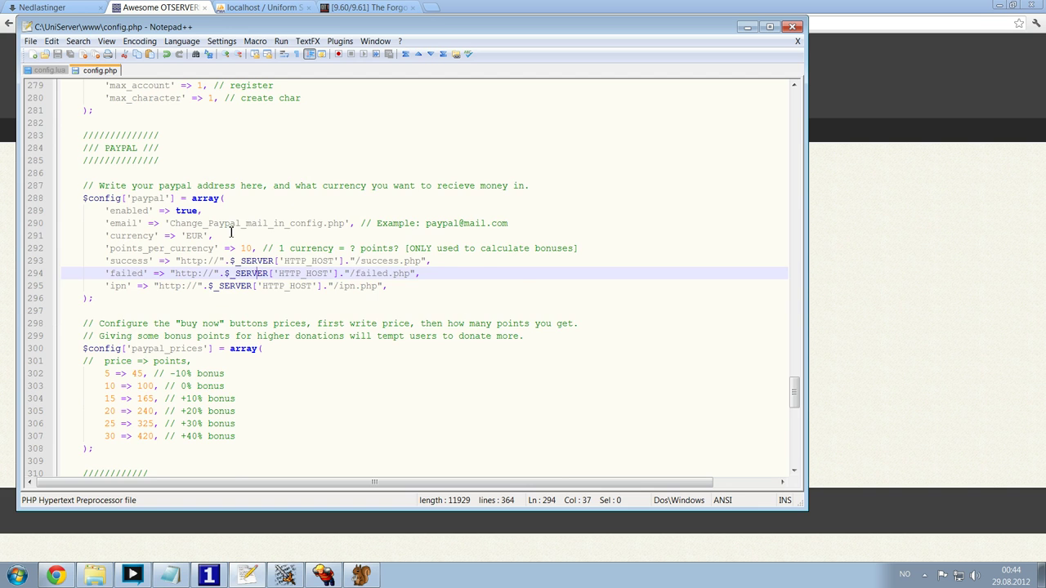
pyautogui.scroll(1, 231, 233)
pyautogui.moveTo(168, 200); pyautogui.dragTo(81, 173)
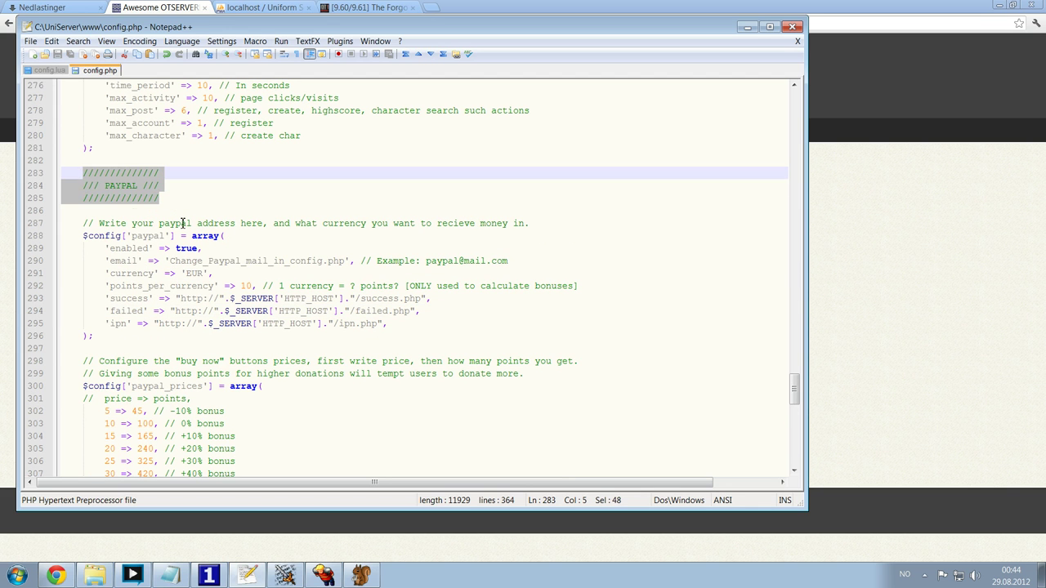
pyautogui.moveTo(194, 198); pyautogui.dragTo(23, 174)
pyautogui.click(180, 186)
pyautogui.scroll(-2, 183, 196)
pyautogui.click(286, 198)
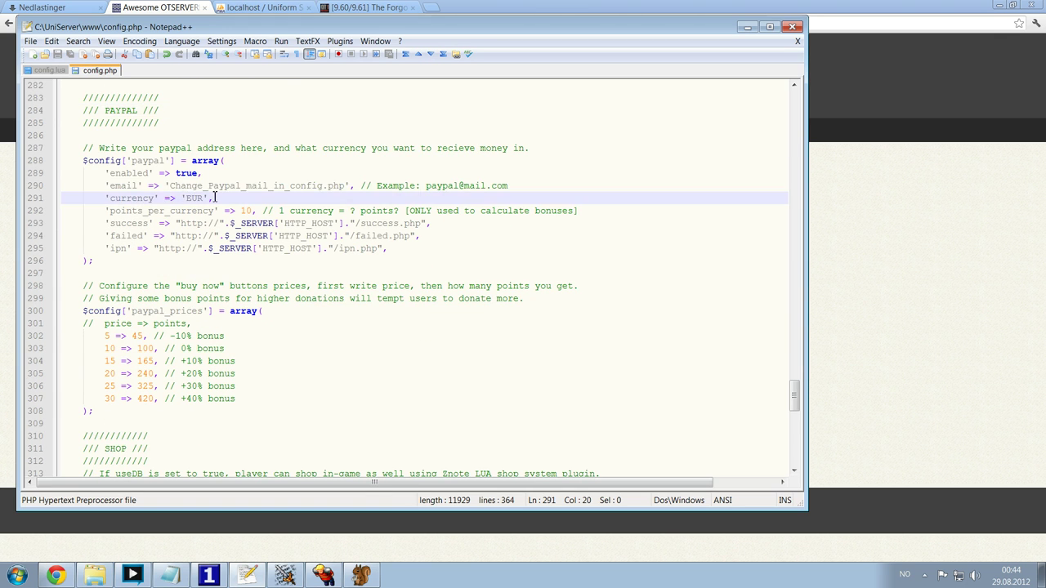